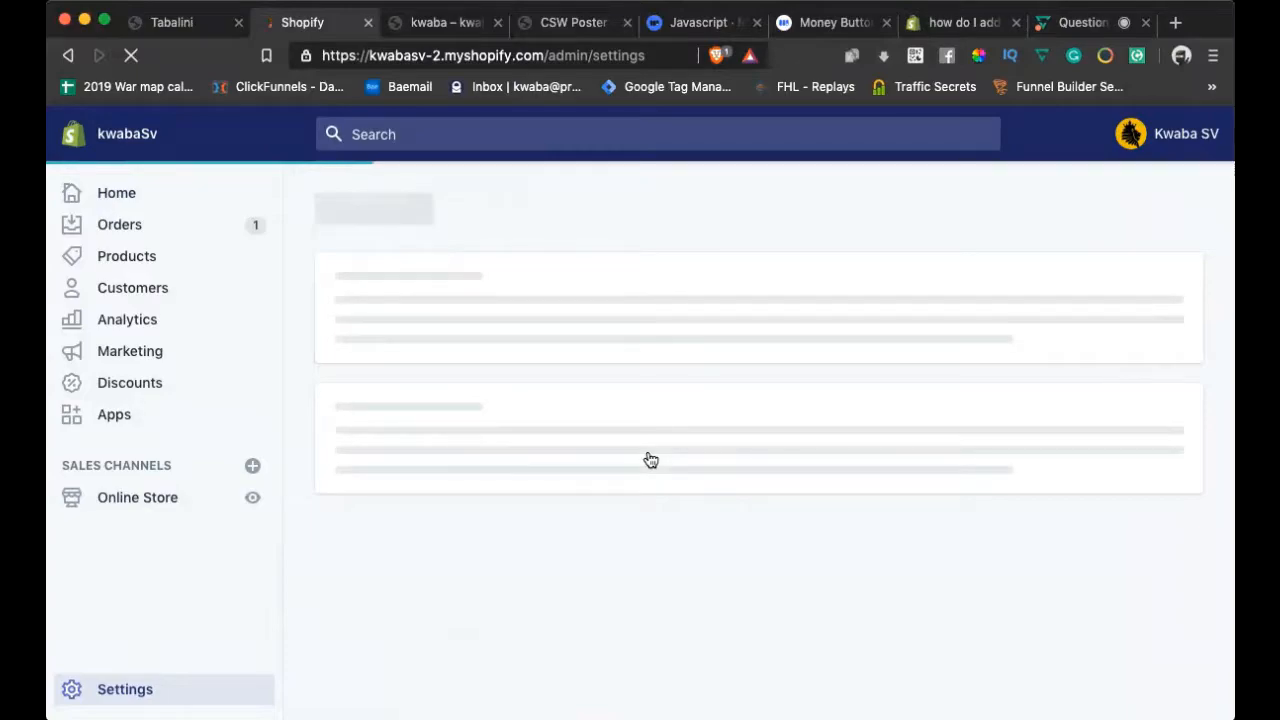
Scroll down the Shopify admin to reach the store Settings list
scroll(650, 459, "down", 1)
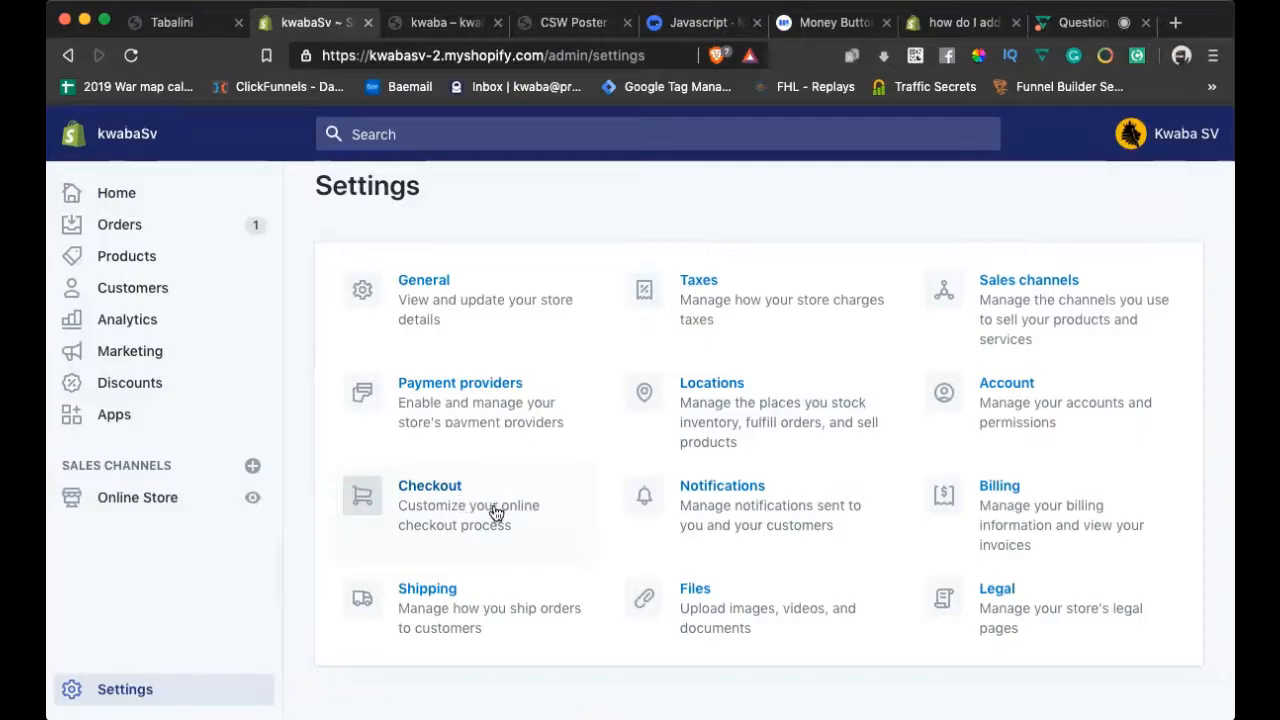
Review the Checkout settings, then go back to Settings and open Payment providers
left_click(446, 490)
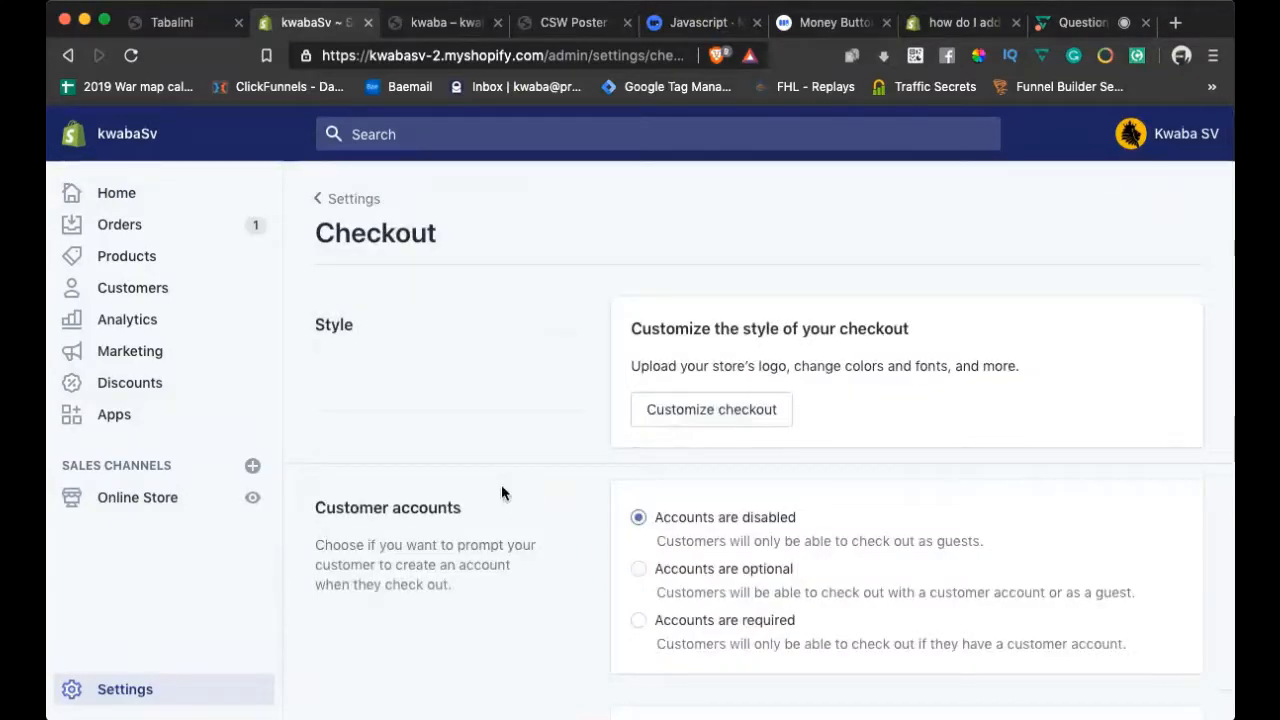
scroll(748, 502, "down", 1)
scroll(746, 502, "down", 10)
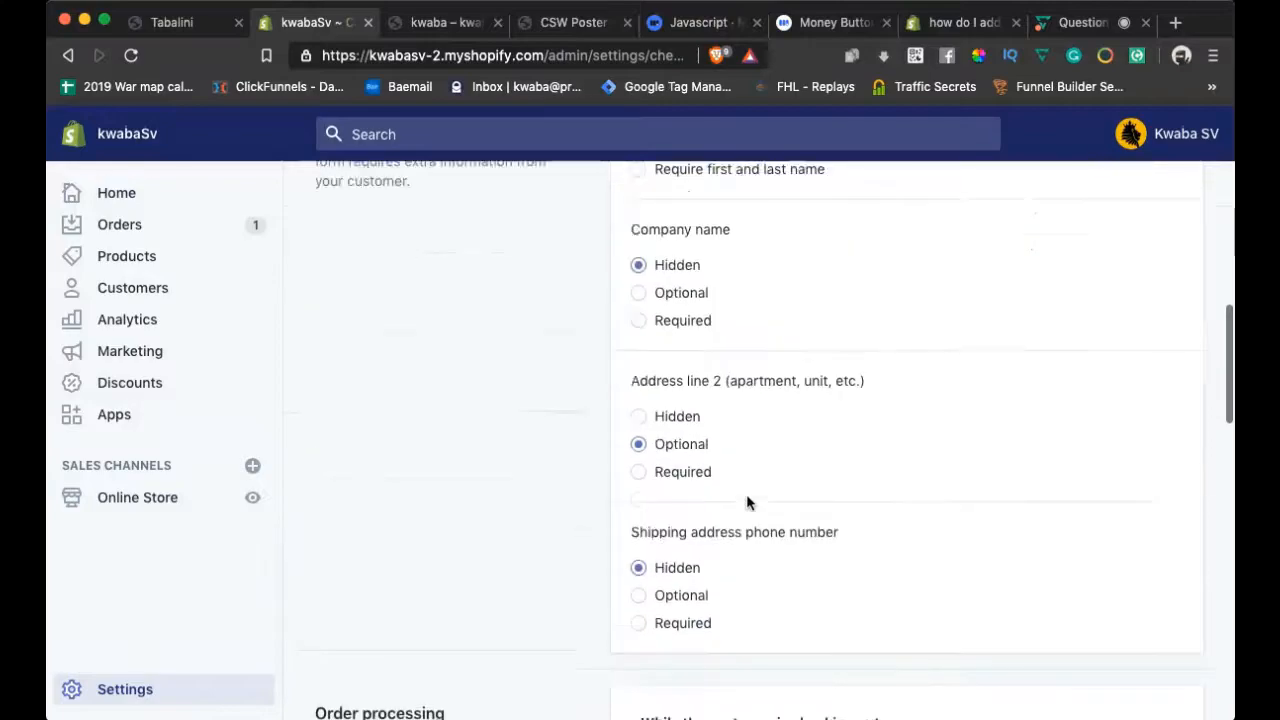
scroll(746, 502, "down", 5)
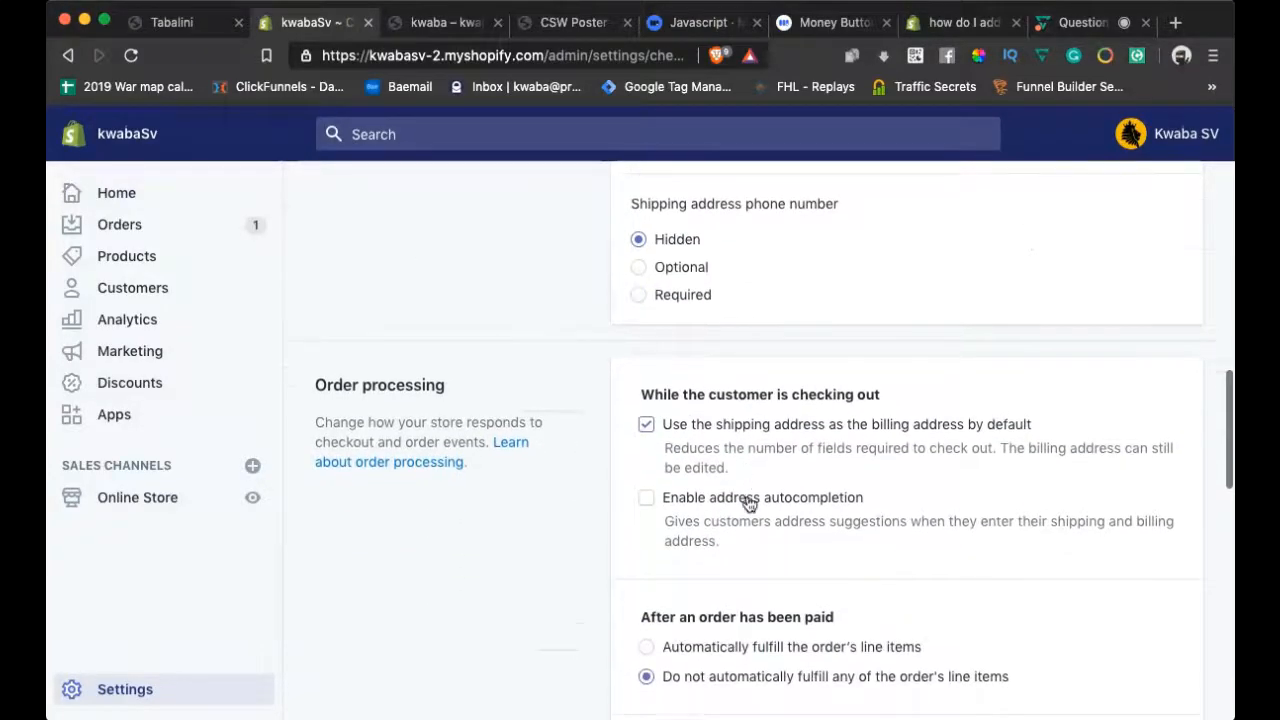
scroll(748, 505, "up", 3)
left_click(126, 688)
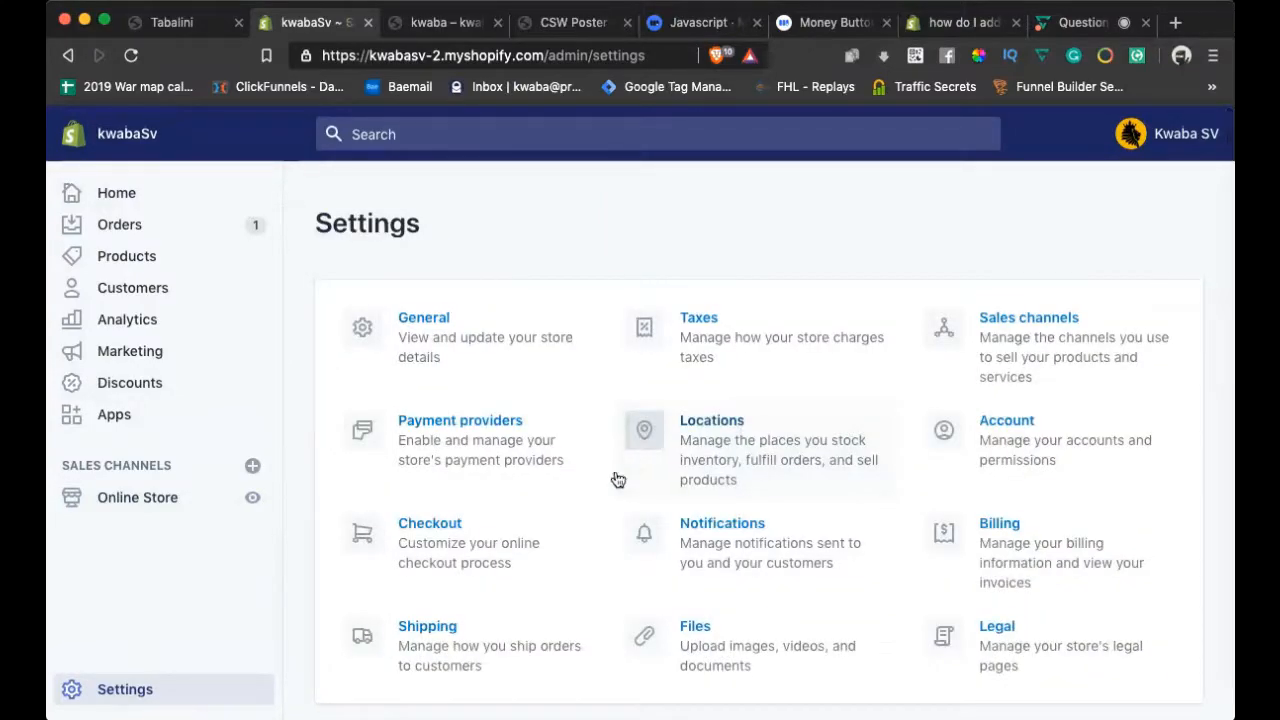
left_click(452, 432)
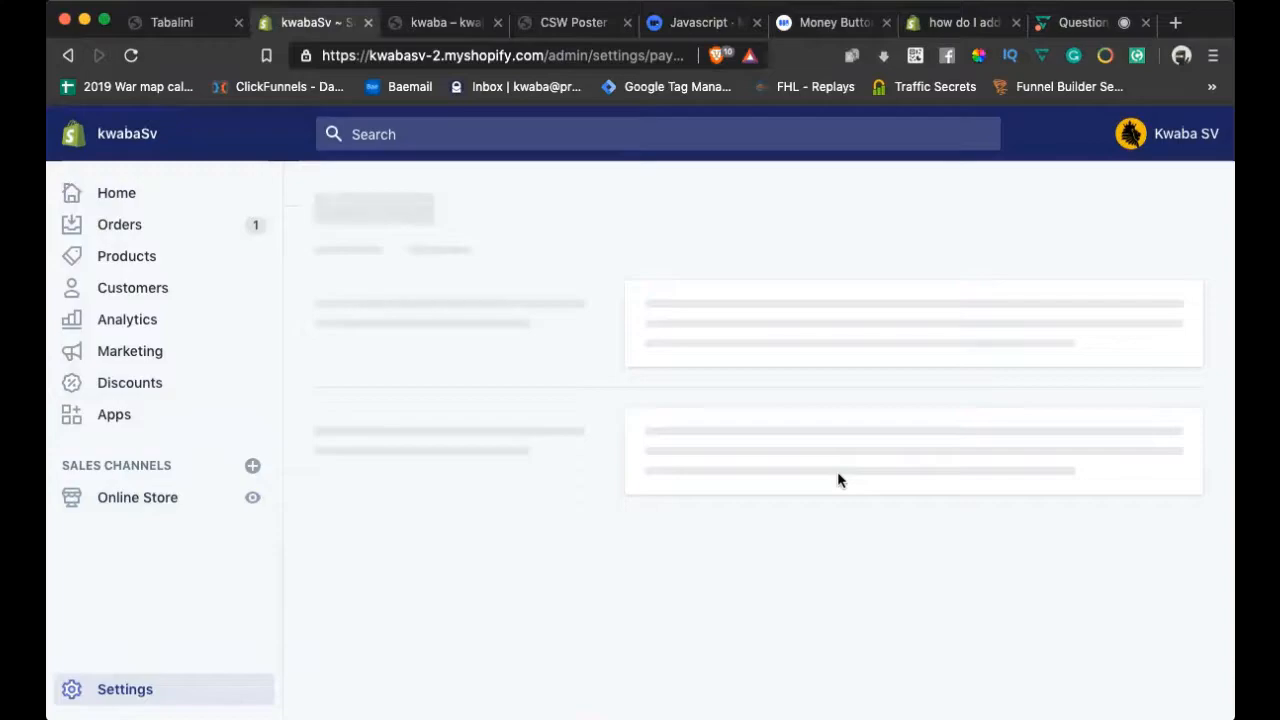
Inspect the BitcoinSv method without changes, then list the manual payment method types
scroll(838, 480, "down", 10)
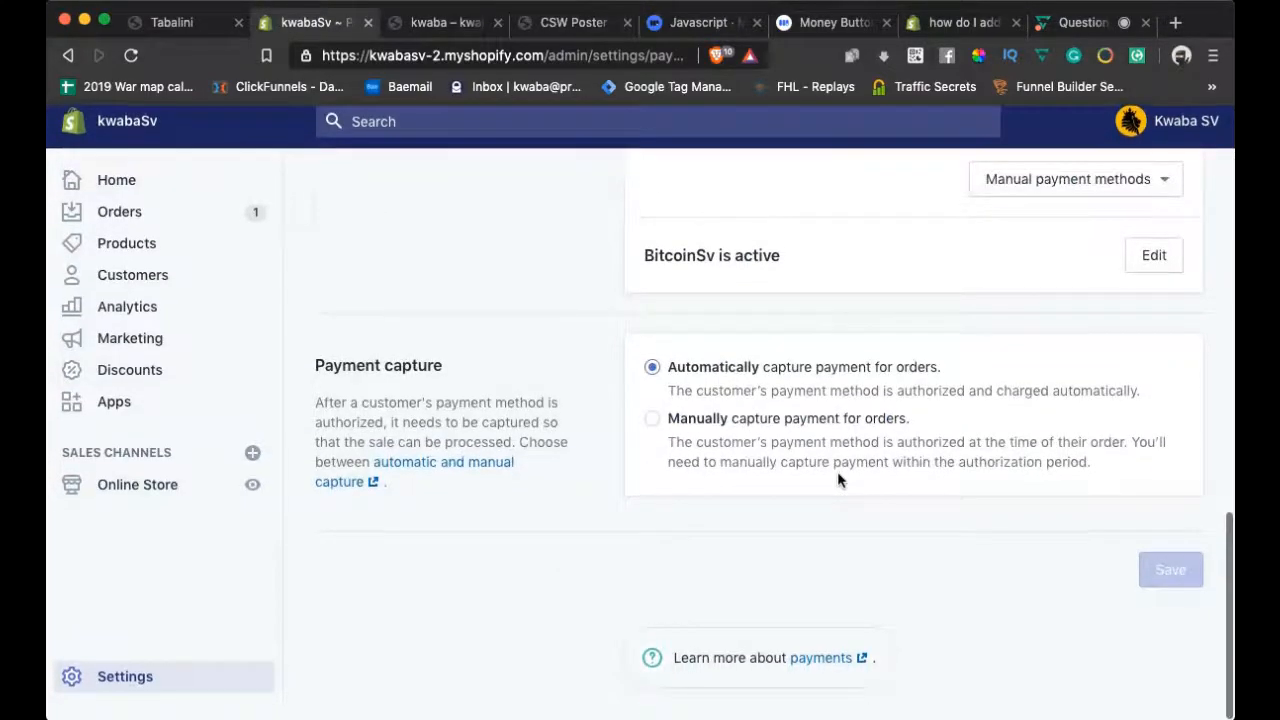
scroll(838, 480, "up", 5)
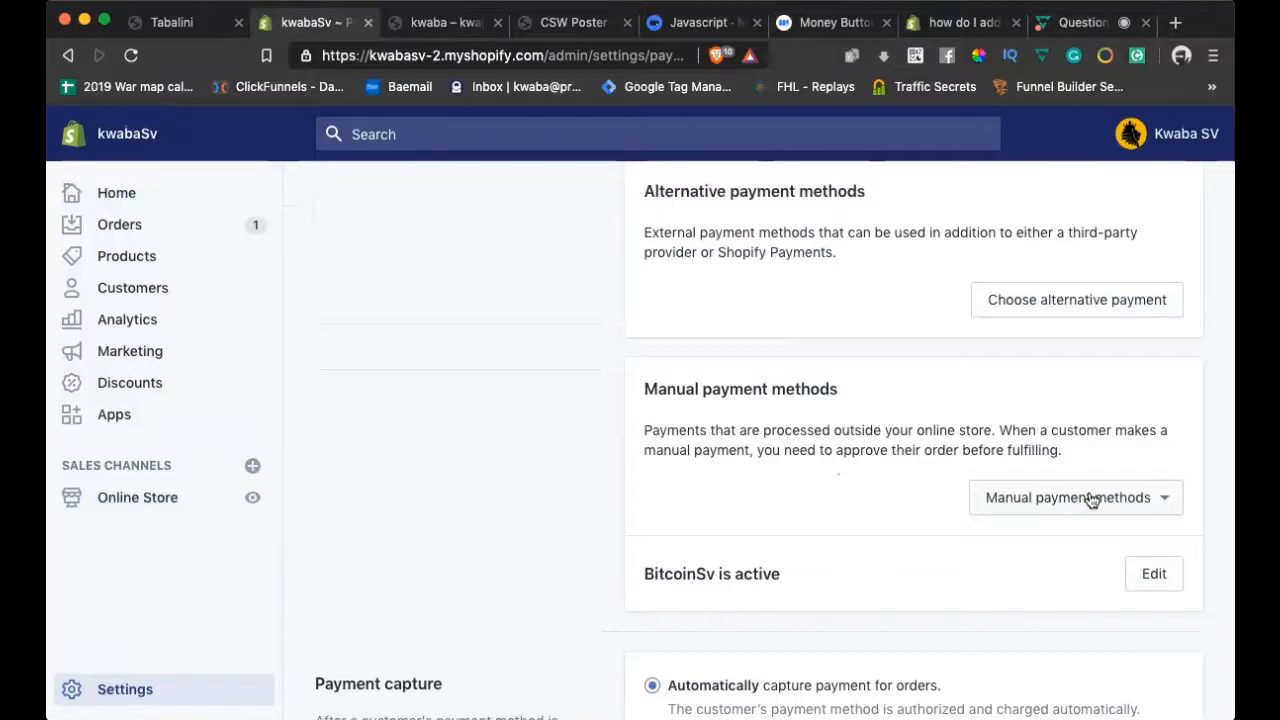
left_click(1146, 573)
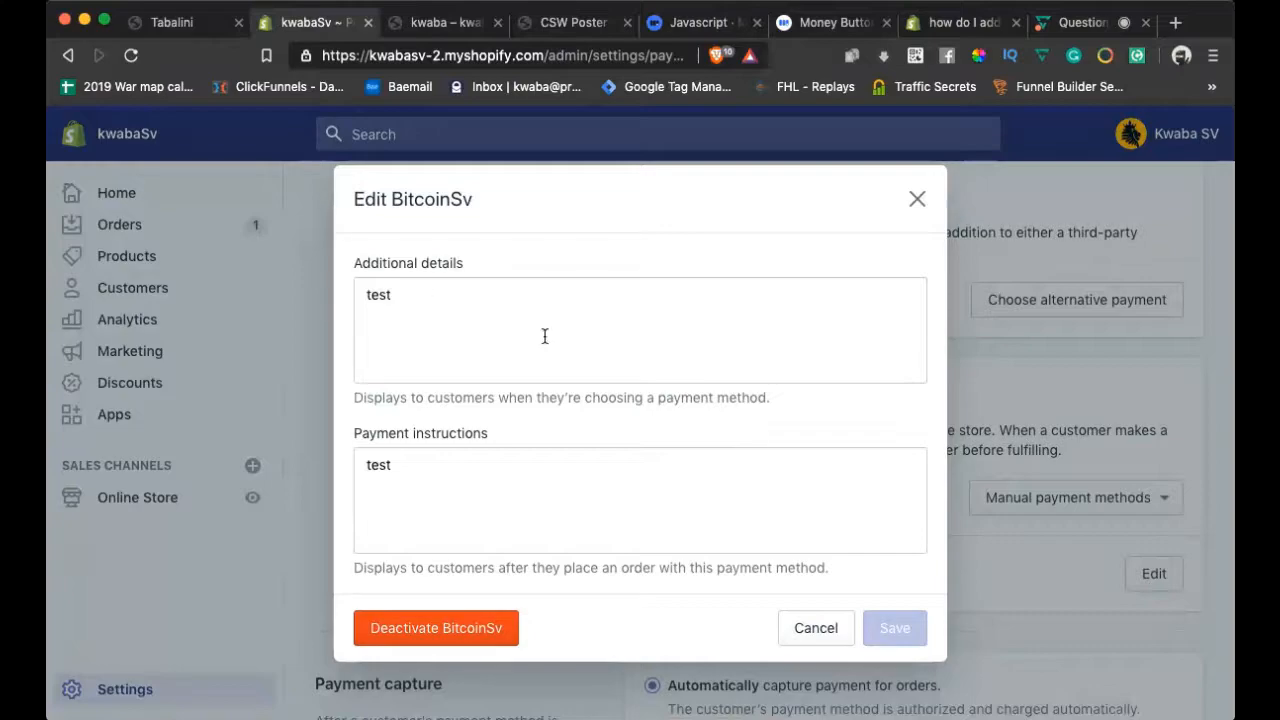
left_click(815, 627)
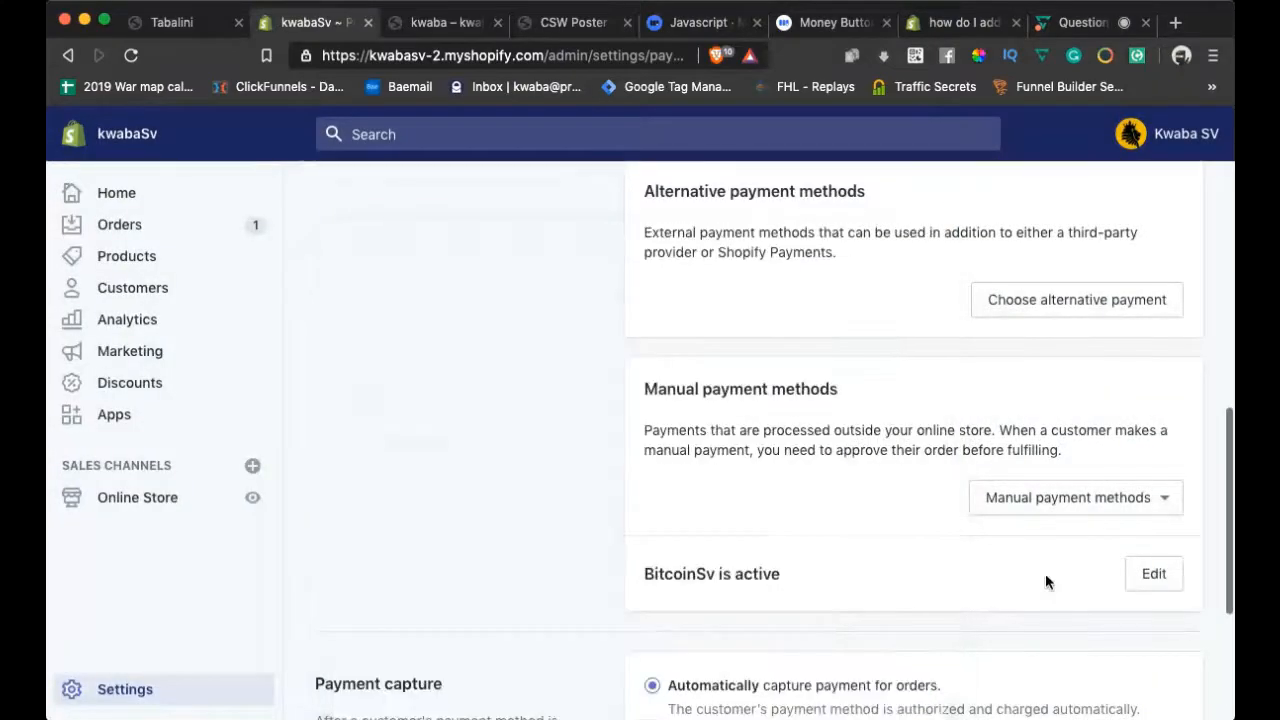
left_click(1090, 500)
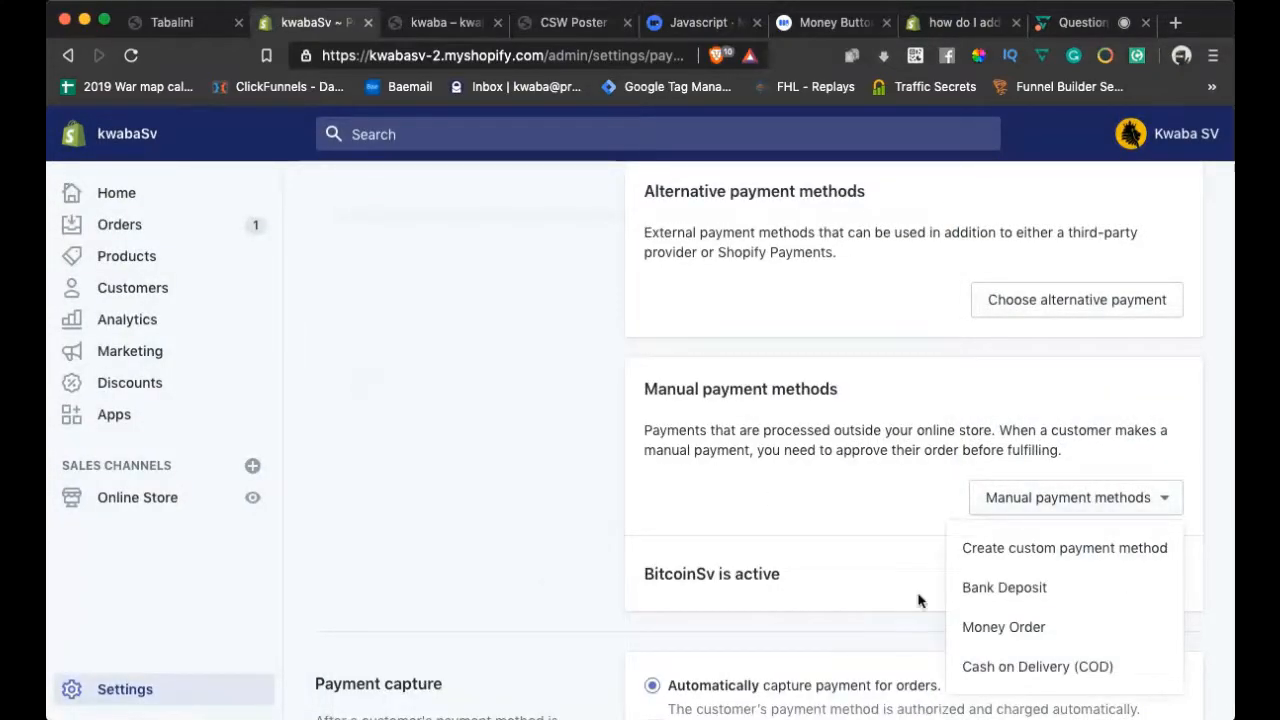
scroll(917, 600, "down", 2)
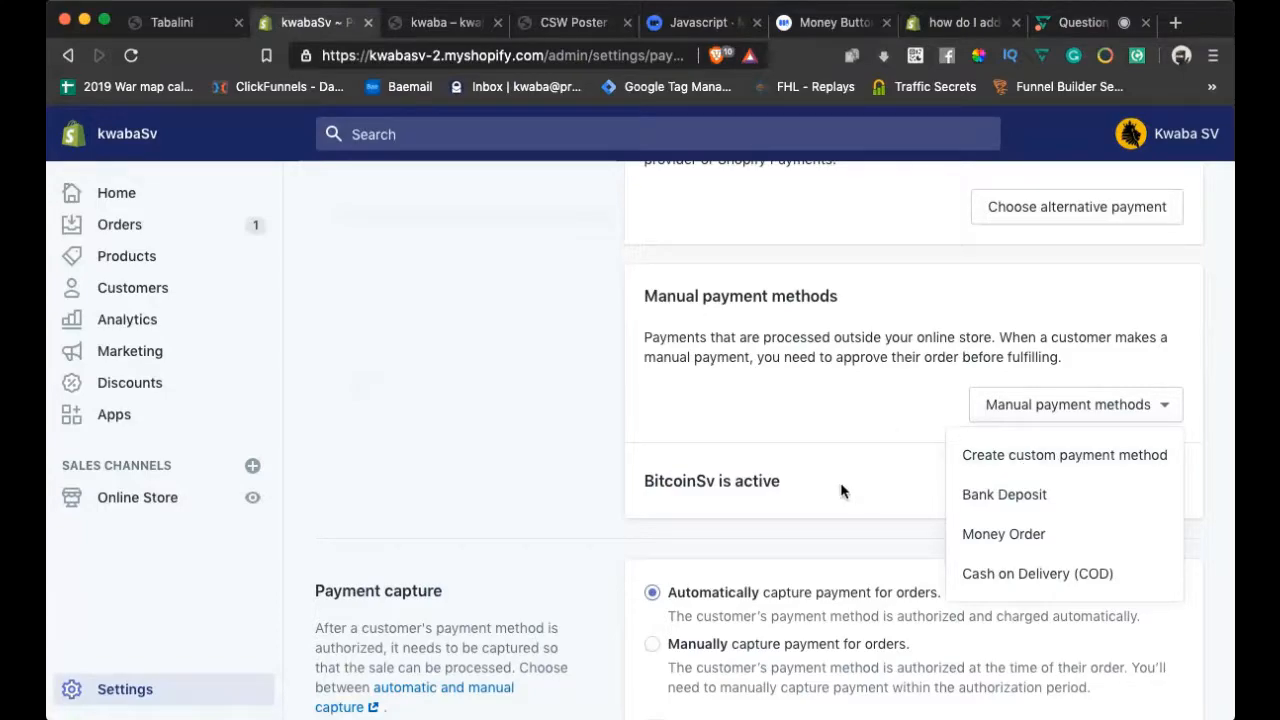
Create a custom payment method and enter the name 'Money Button (BSV)'
left_click(985, 455)
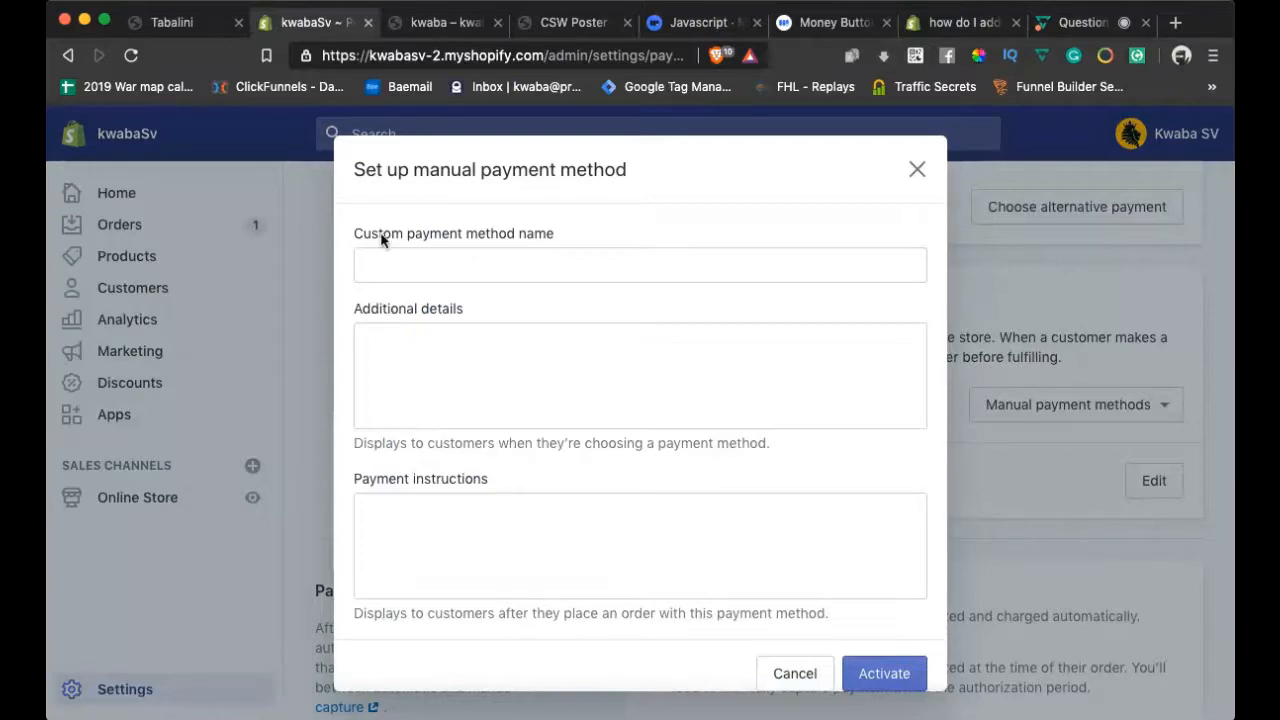
left_click(452, 272)
type("Mo")
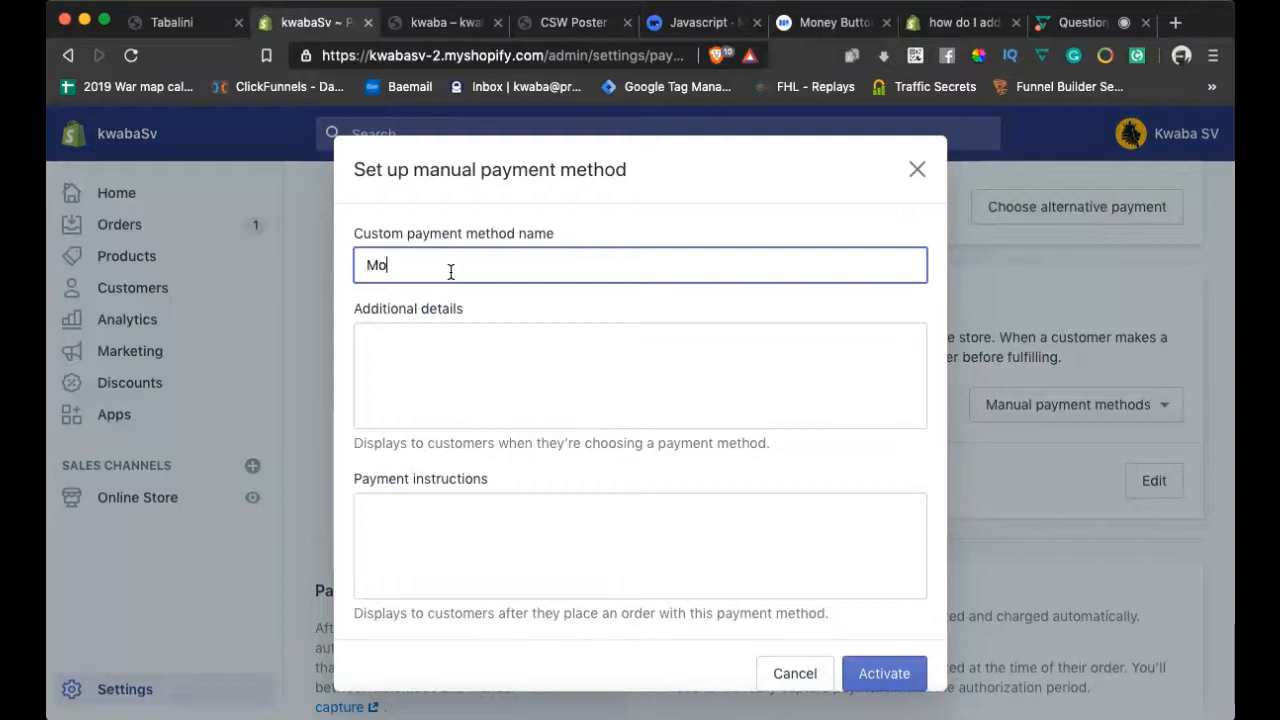
type("ney Button (BSV)")
left_click(450, 340)
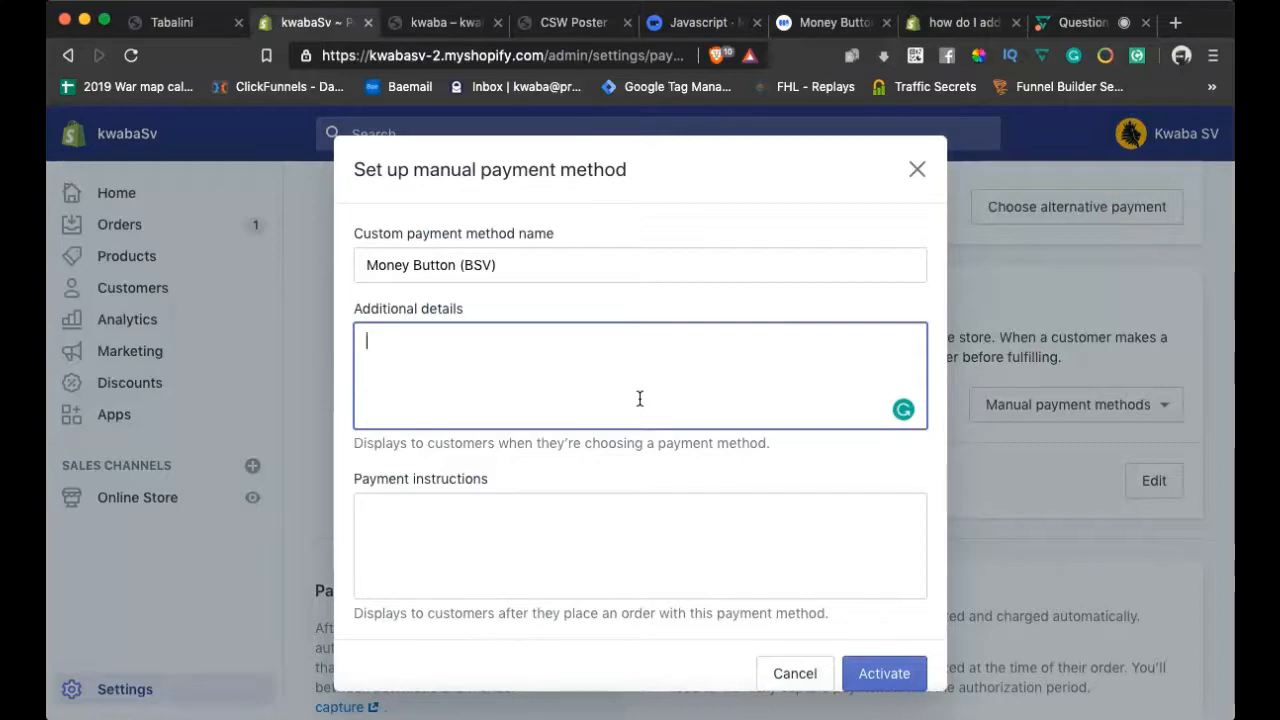
Type the details 'we accept BSV through Money Button', capitalising 'Money'
type("we accept")
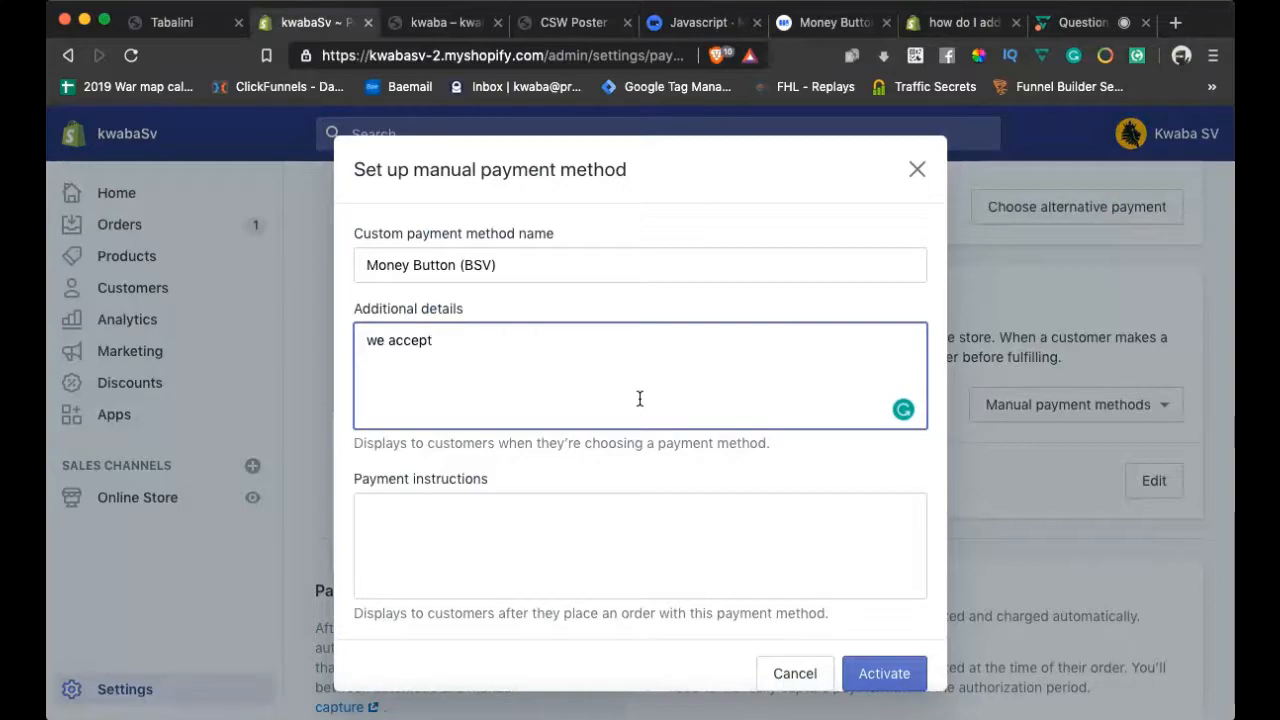
type(" BSV through")
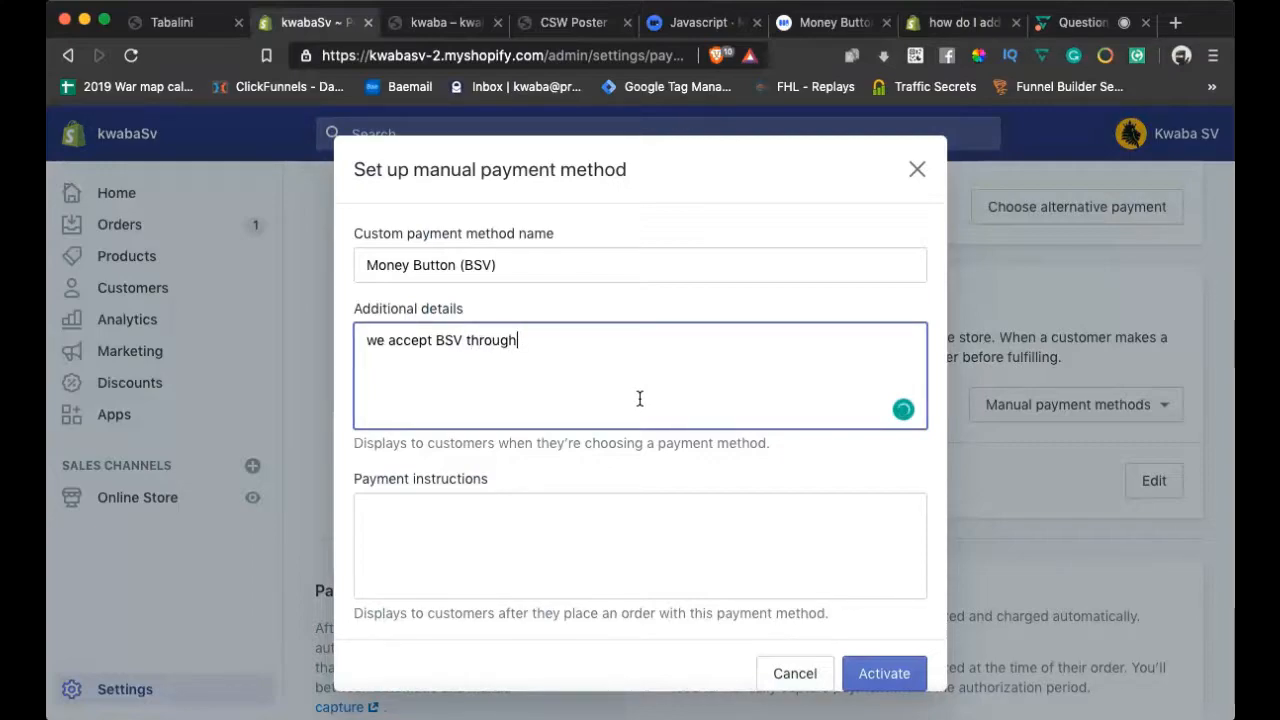
type(" money")
key("Left")
key("Left")
key("Left")
key("Left")
key("BackSpace")
type("M")
key("Right")
key("Right")
key("Right")
key("Right")
type("Button")
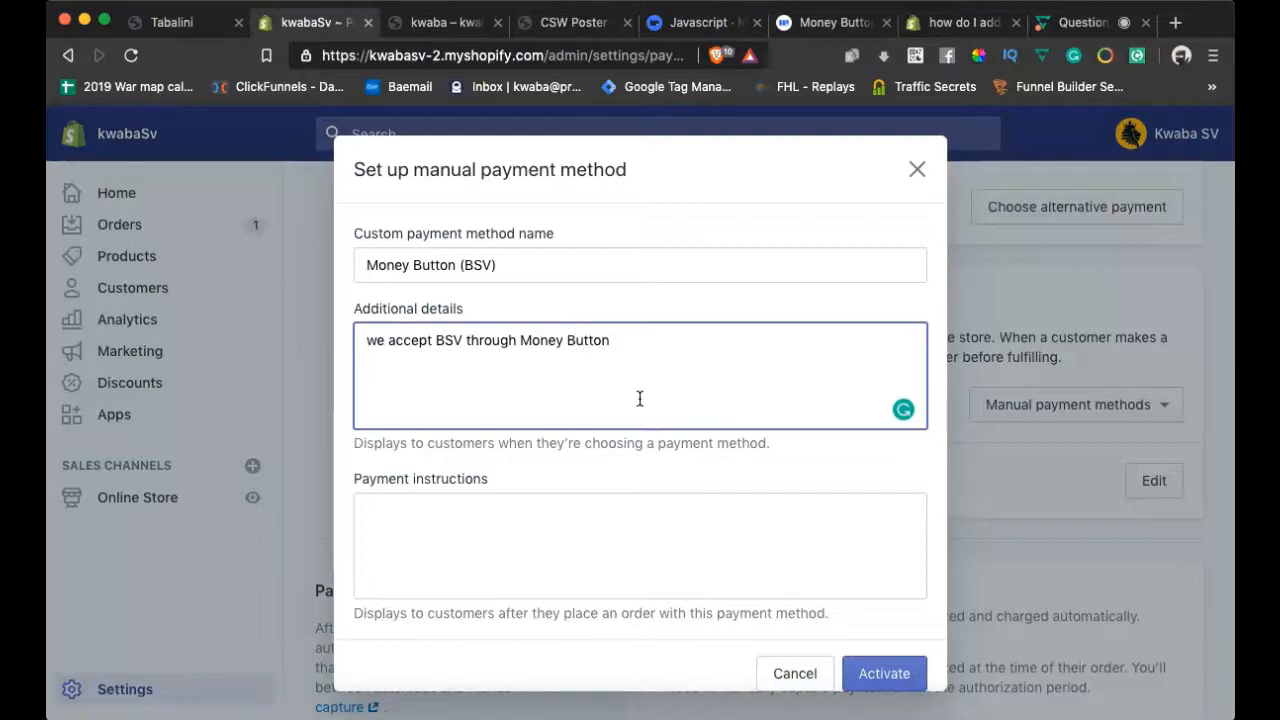
Capitalise 'We' and finish the details with 'check out using this payment gateway'
left_click(381, 331)
key("BackSpace")
type("W")
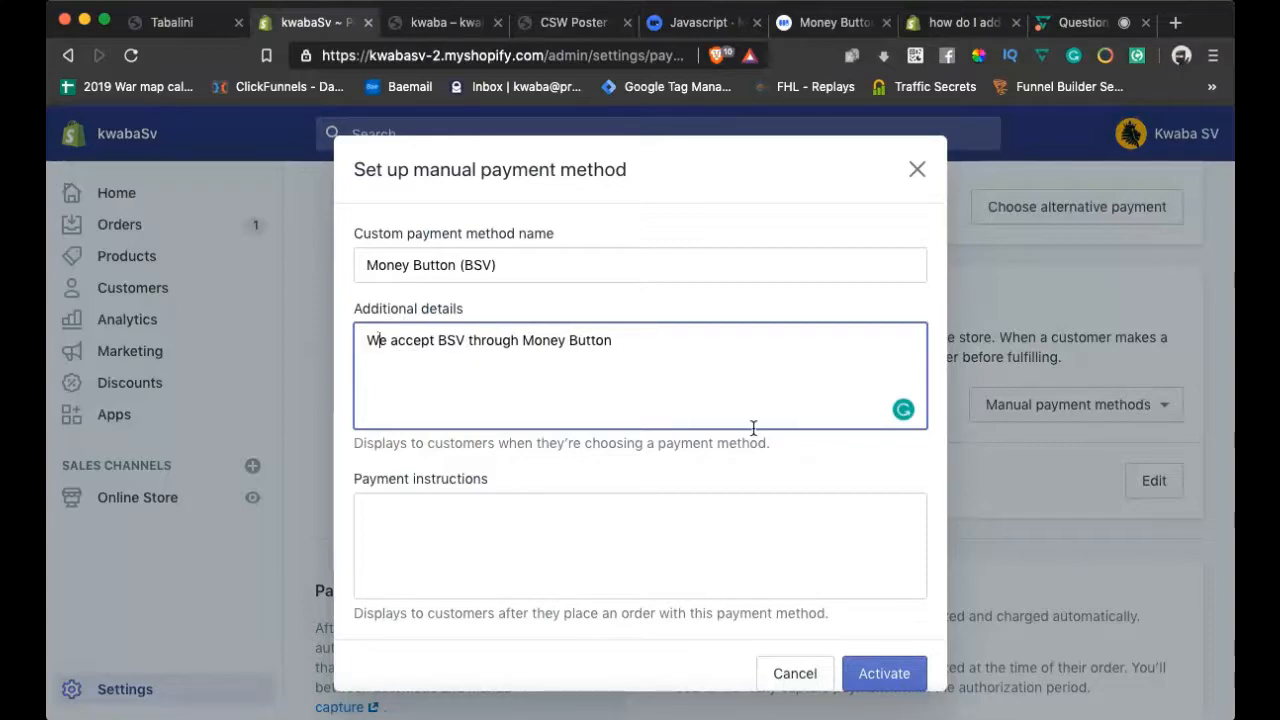
left_click(616, 340)
type("check out")
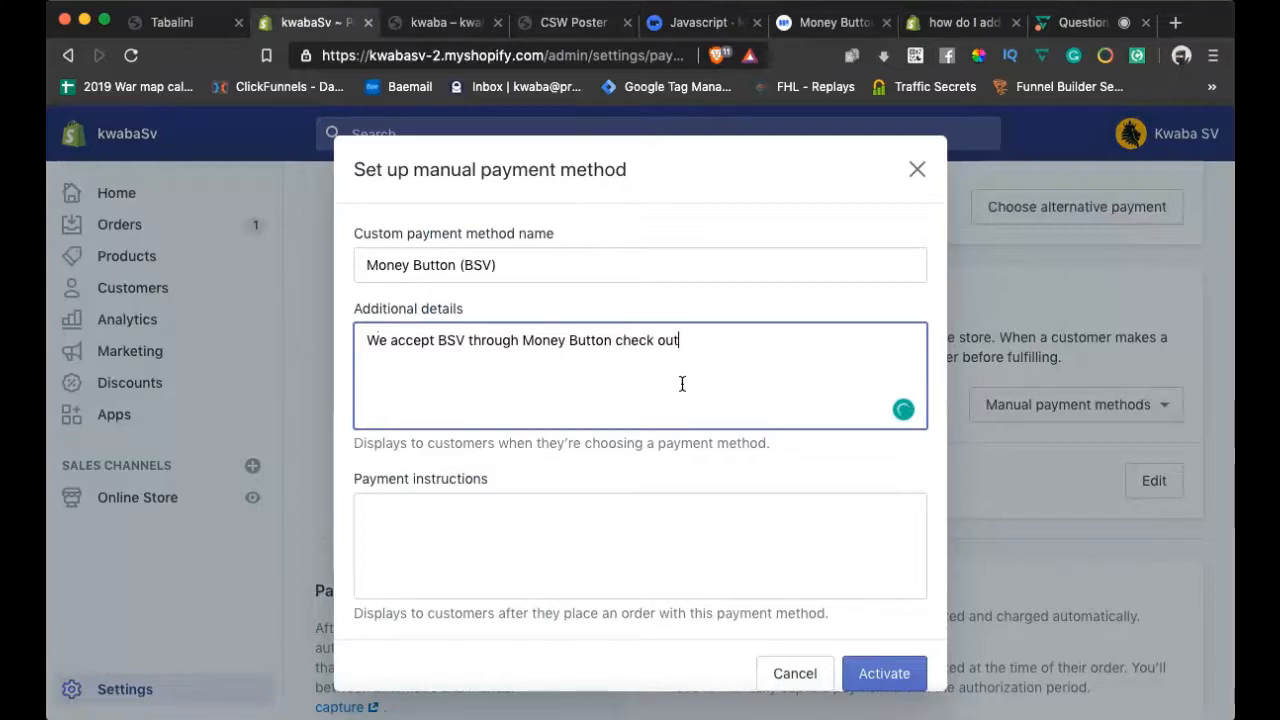
type(" using this")
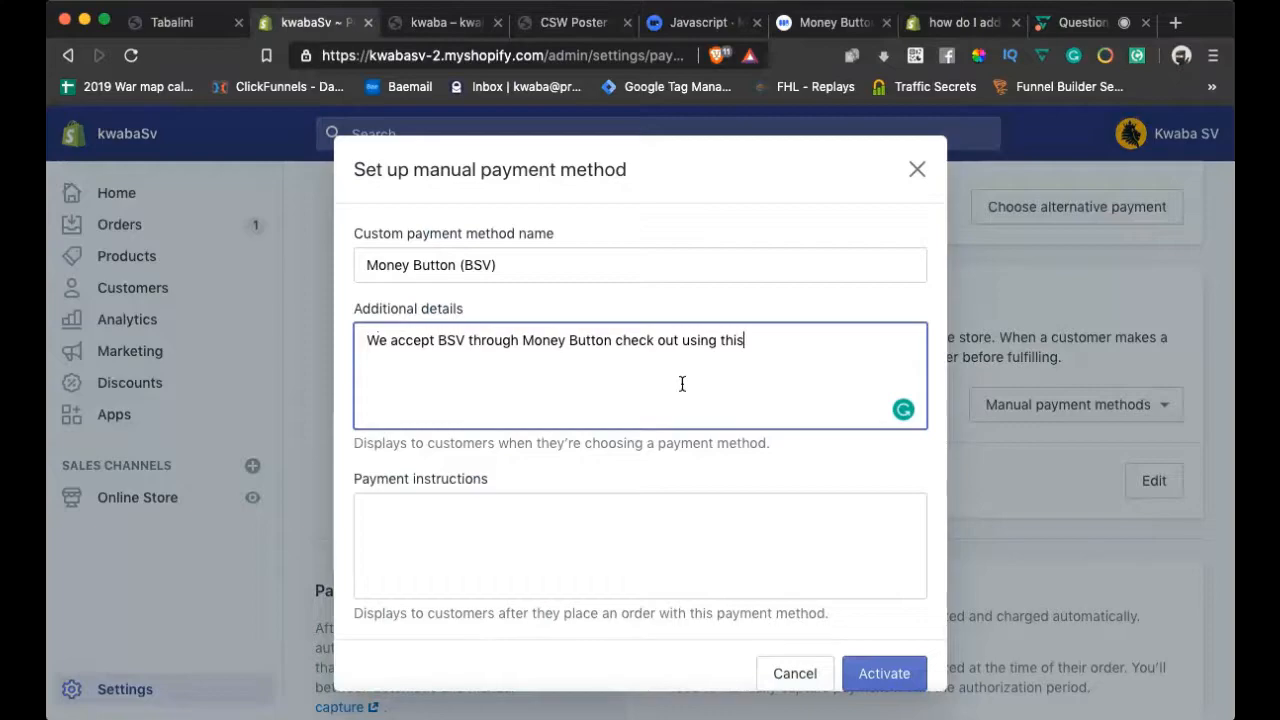
type(" payment gateway.")
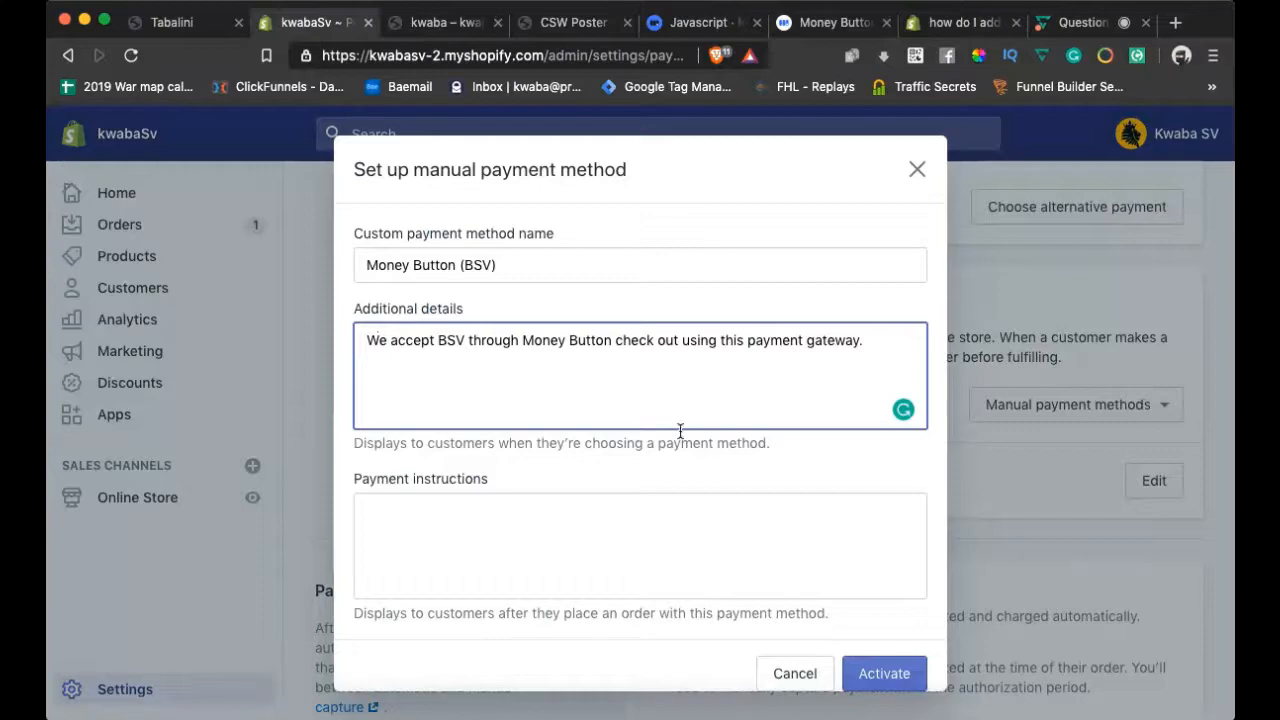
scroll(645, 441, "down", 1)
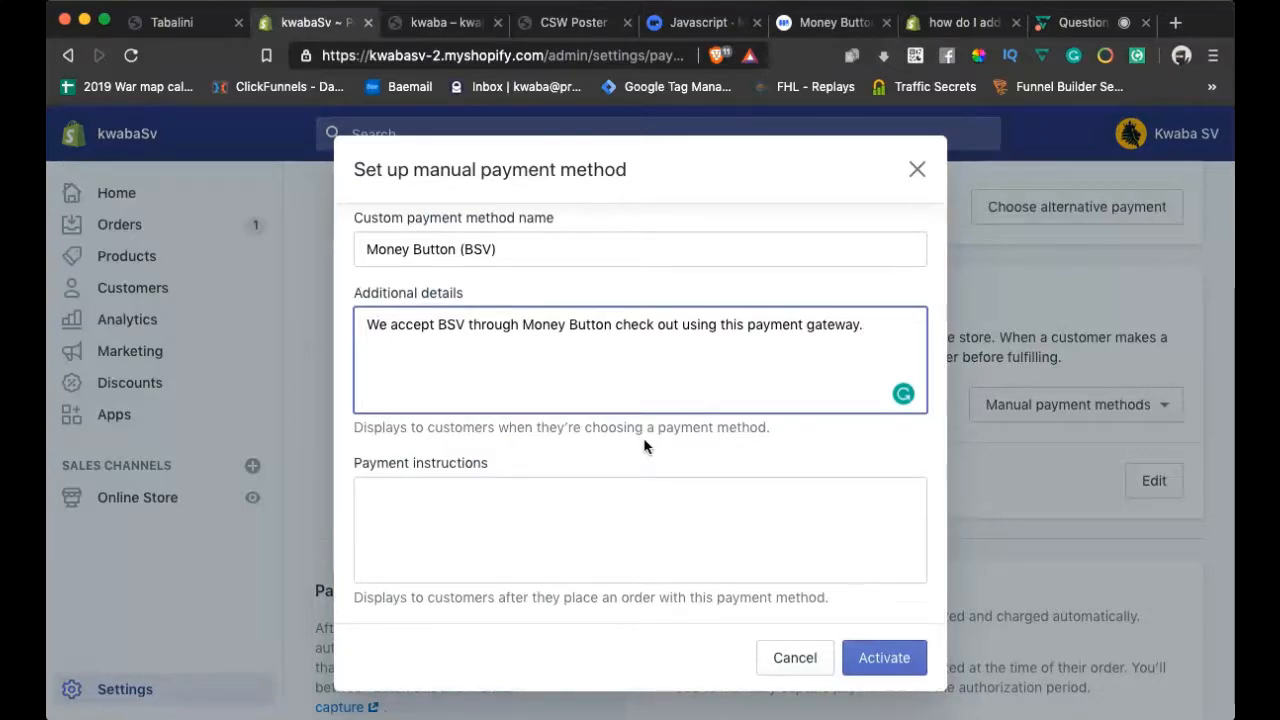
Write the payment instructions 'ok great please make the total payment to Money Button via:'
left_click(631, 511)
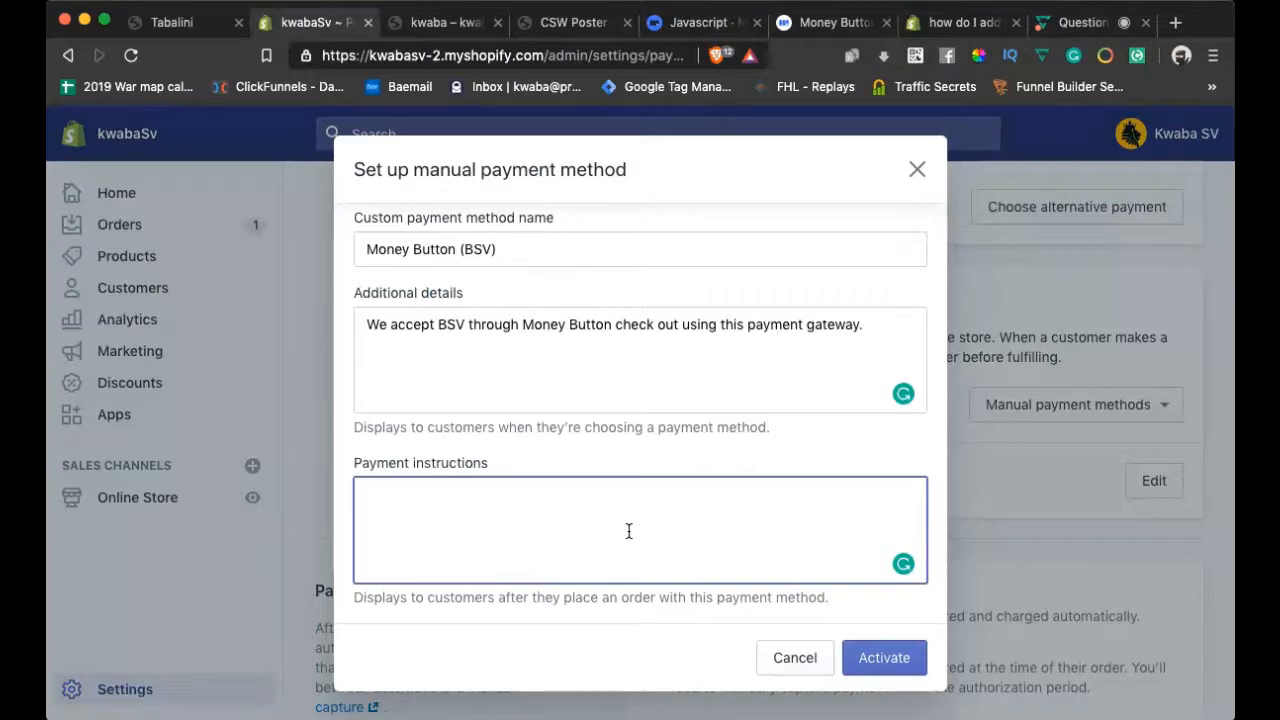
type("ok gf")
key("BackSpace")
type("reat please make")
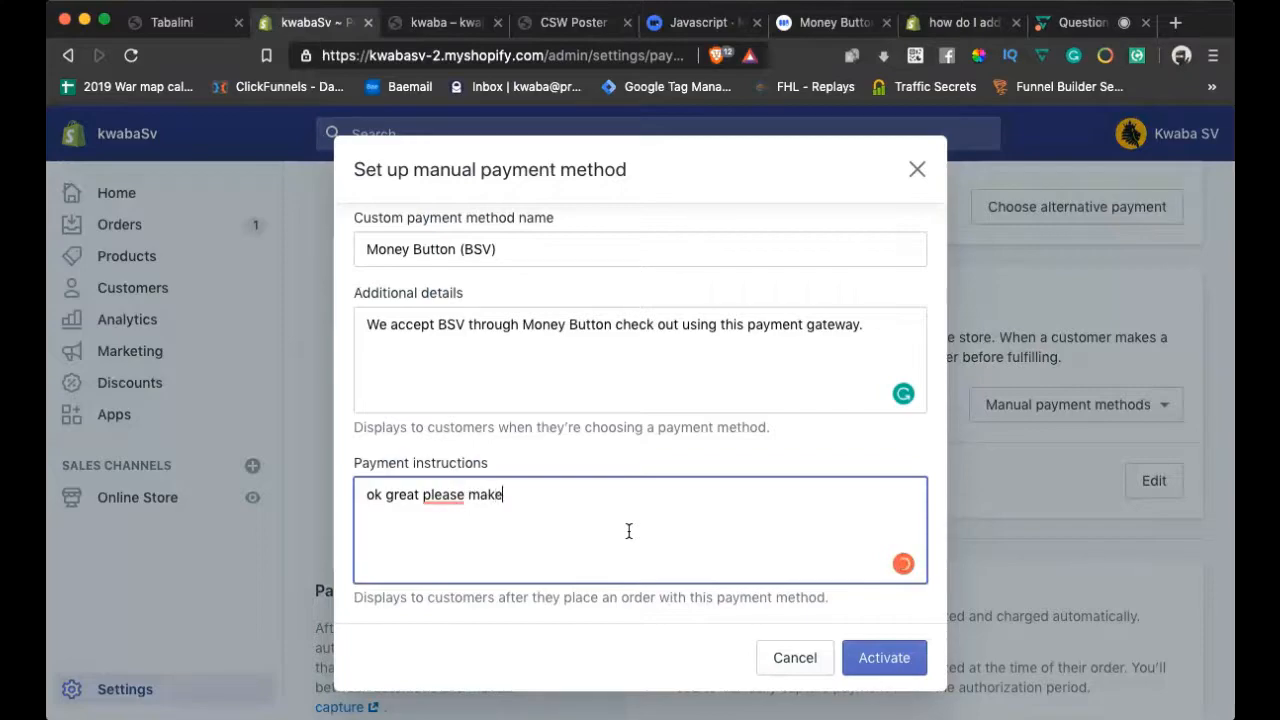
type(" the total payment ")
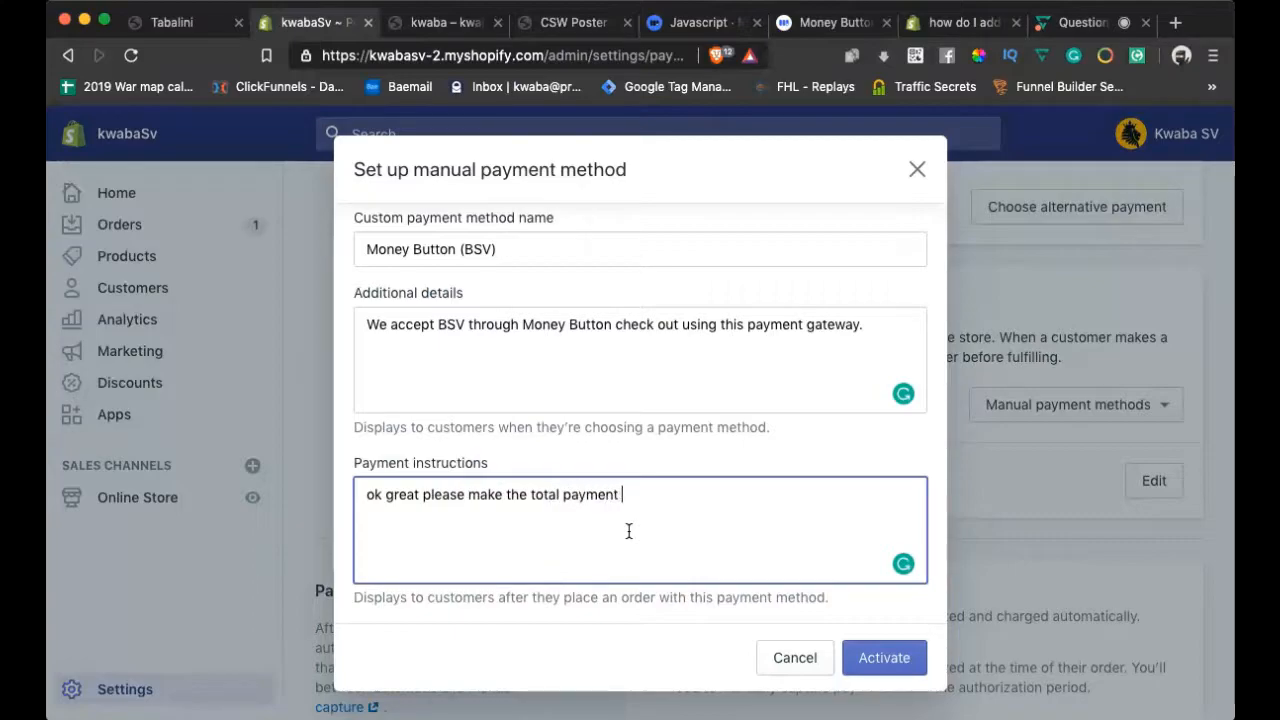
type("to")
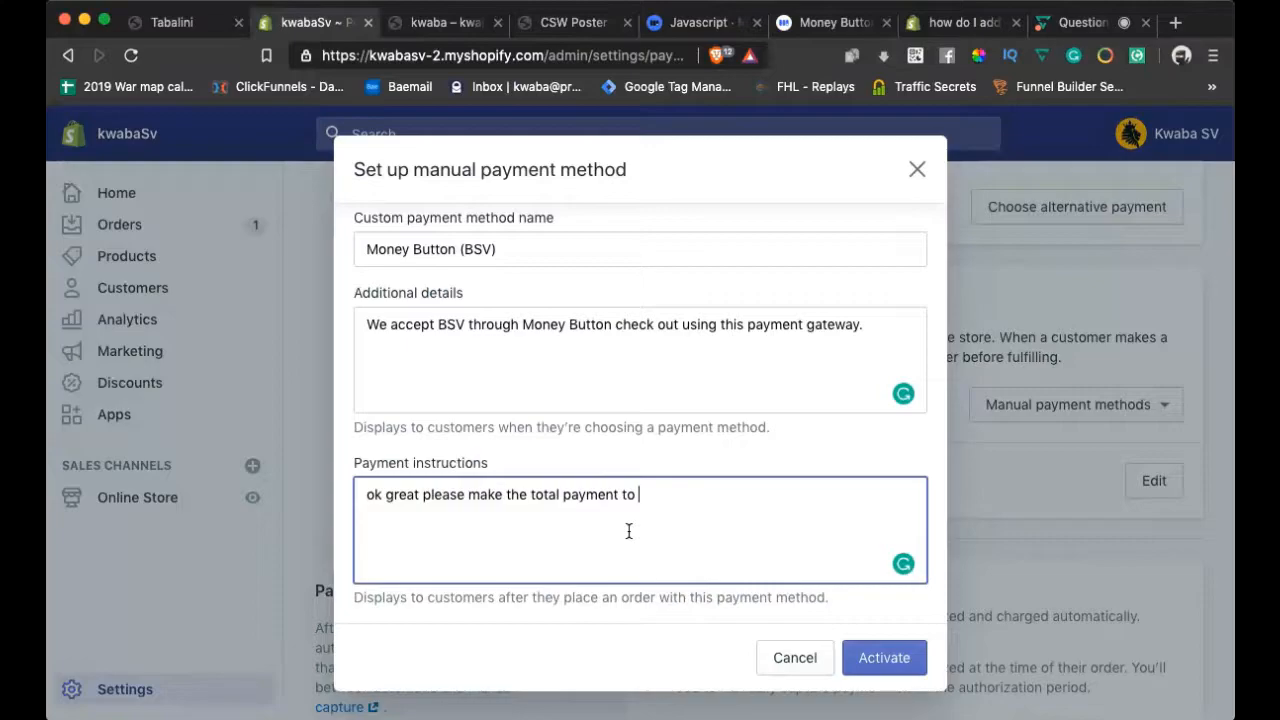
type("Money Button via")
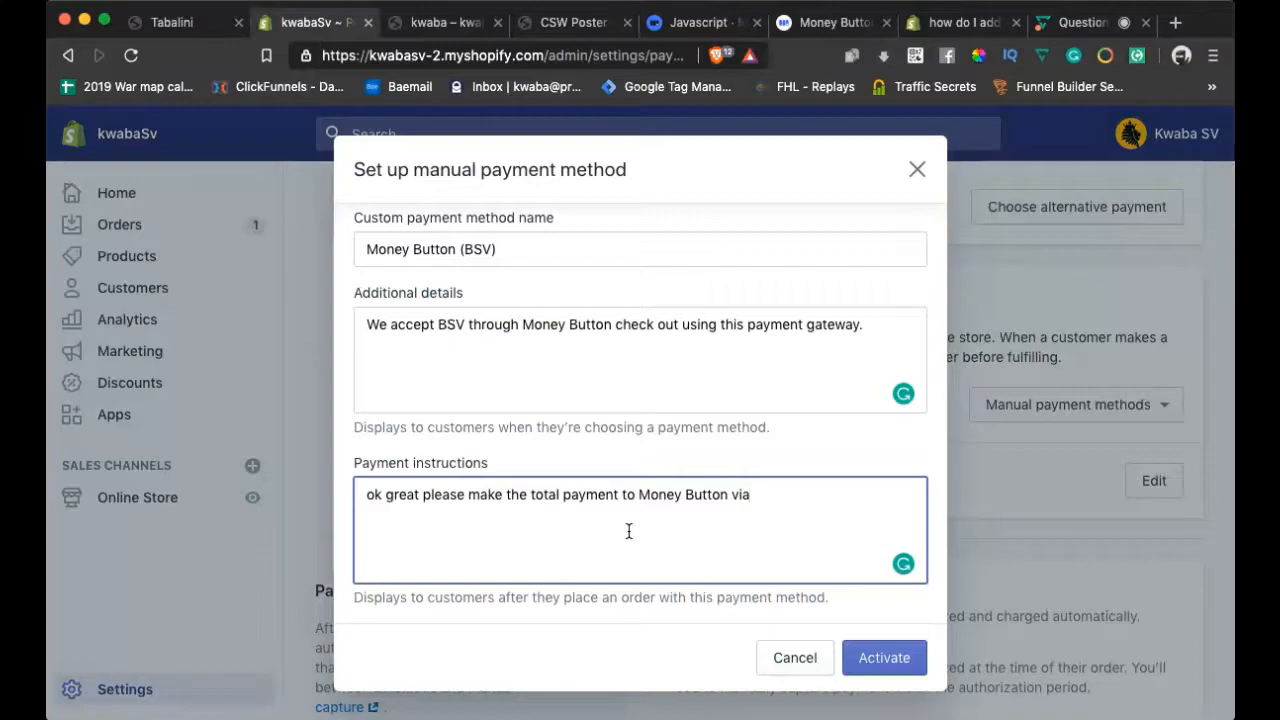
type(":")
Add the store's Money Button paymail address on a new line, then switch to Money Button
key("Return")
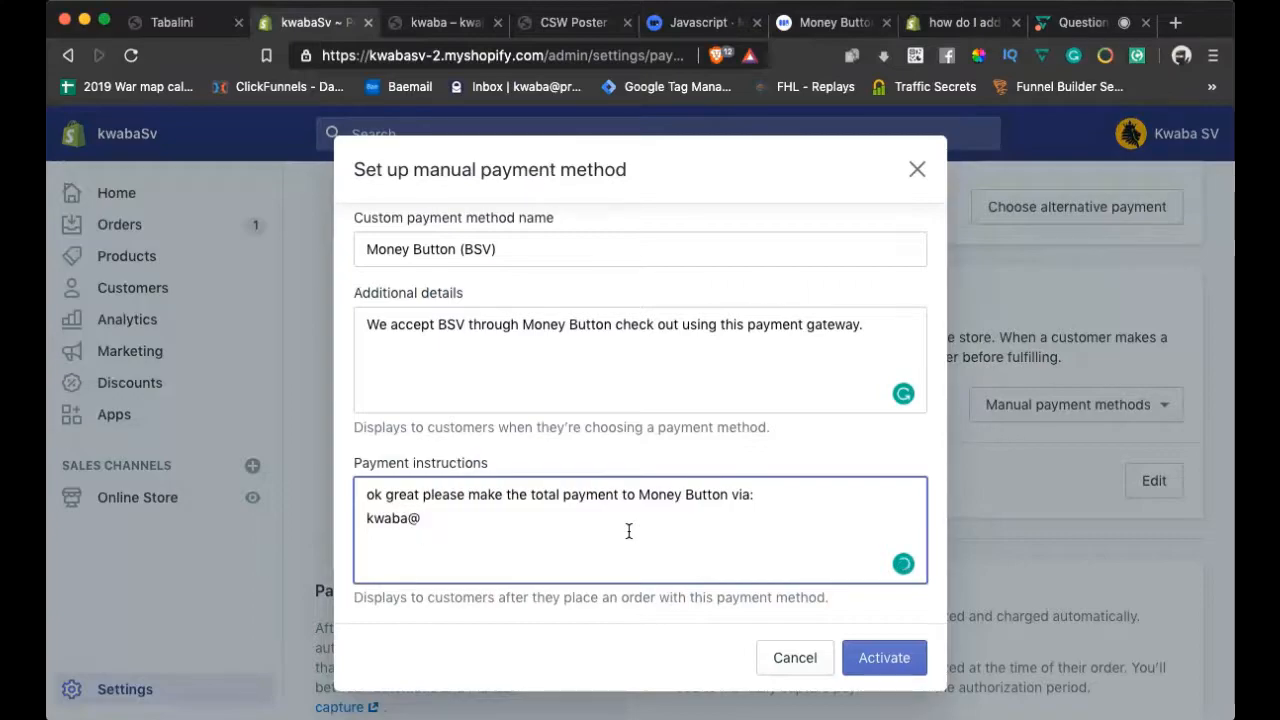
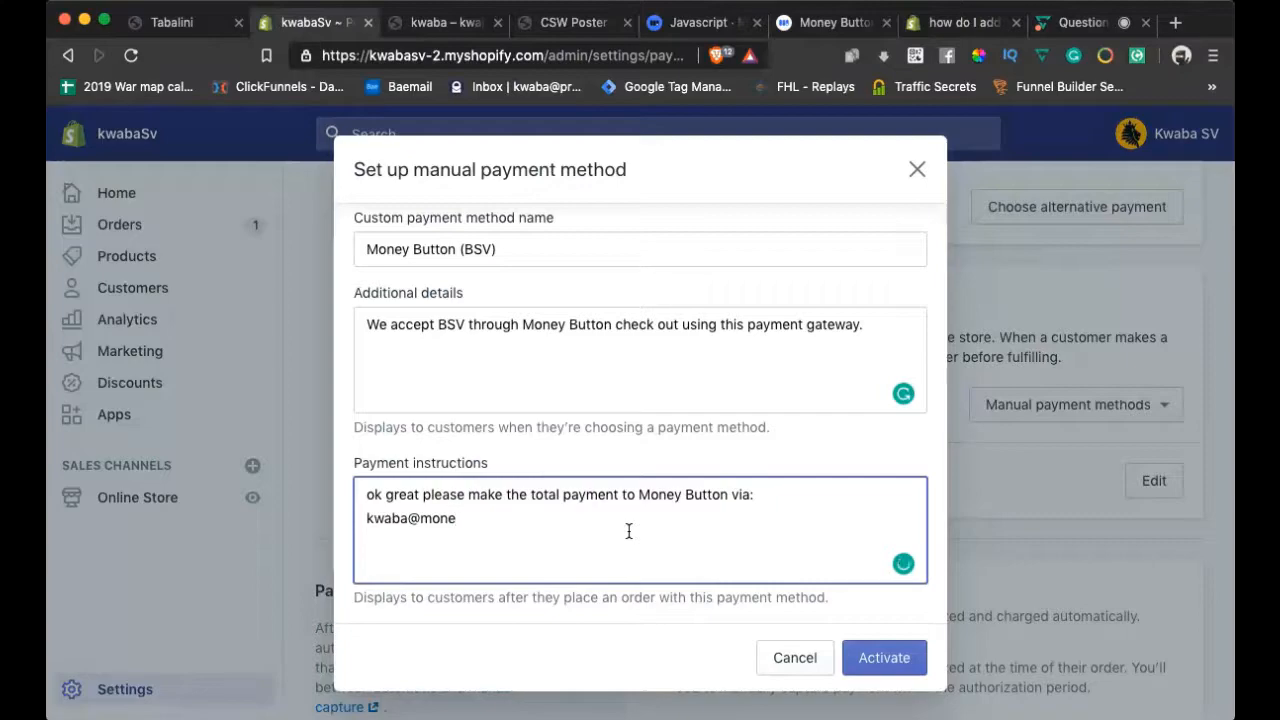
left_click(828, 24)
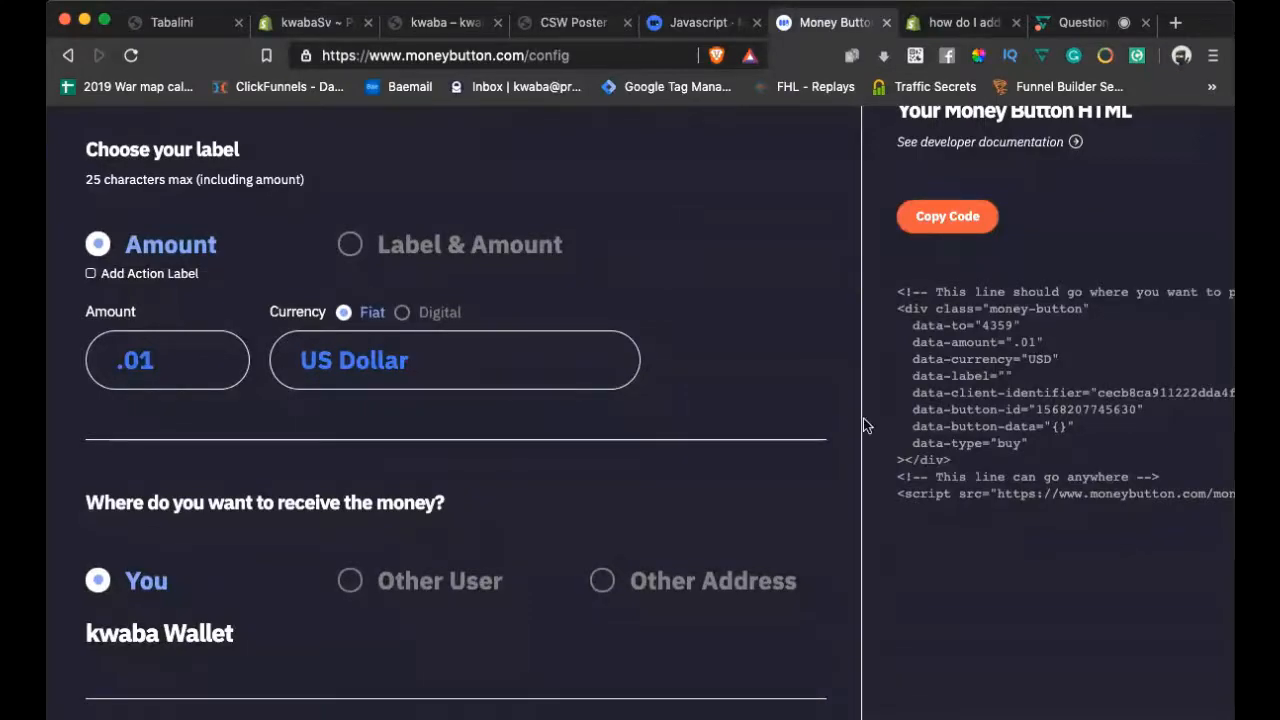
Open the Money Button wallet, show its deposit address under Add Money, and copy it
scroll(714, 355, "up", 5)
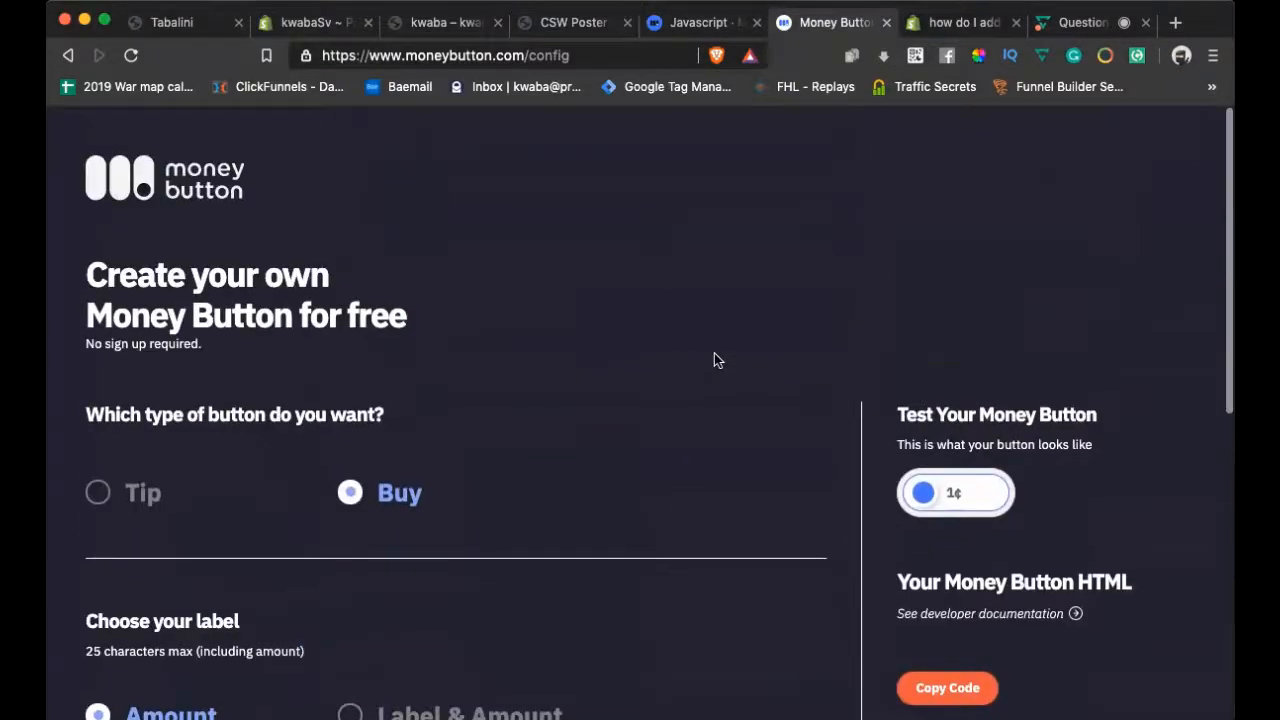
scroll(714, 360, "down", 5)
scroll(714, 360, "up", 5)
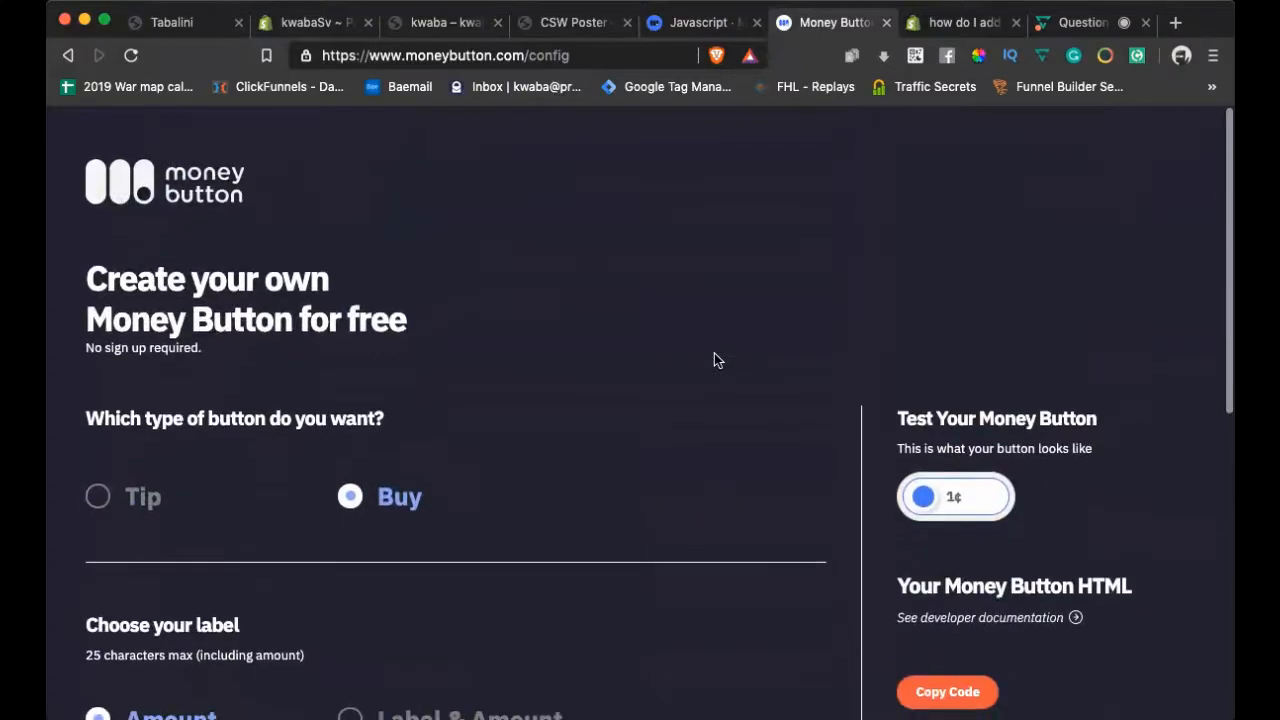
left_click(150, 187)
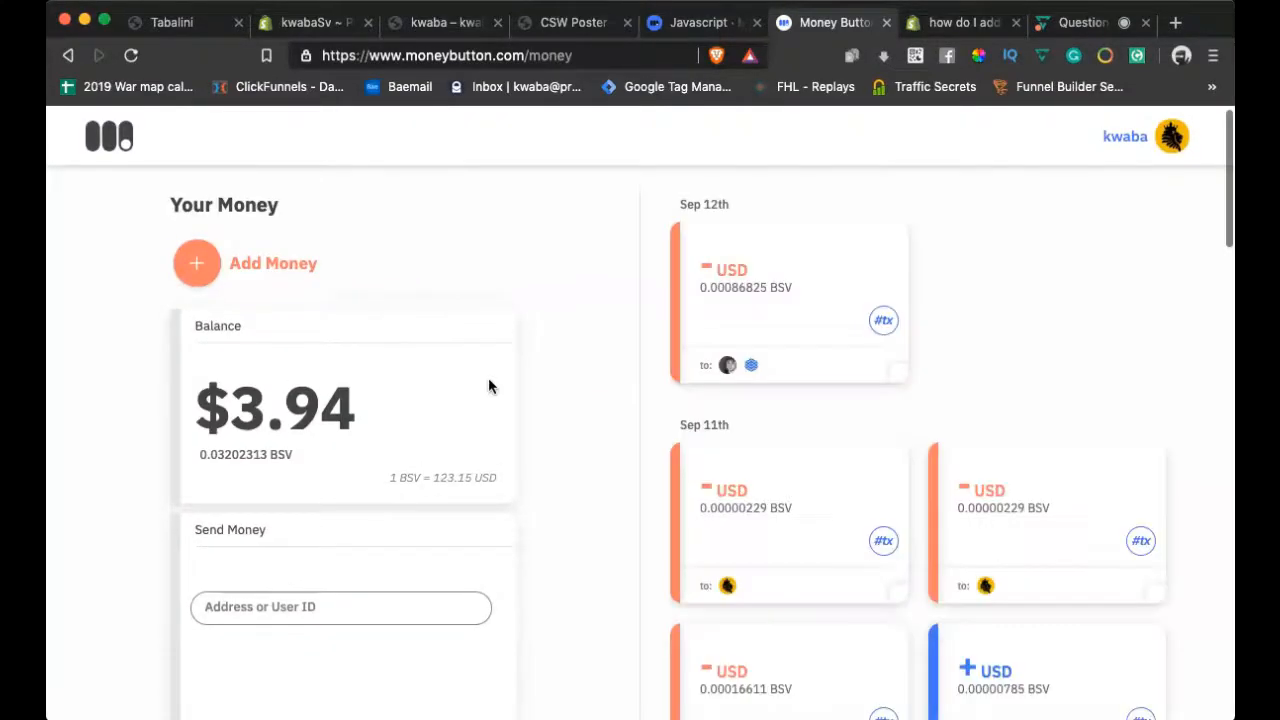
scroll(496, 362, "down", 3)
scroll(416, 478, "down", 2)
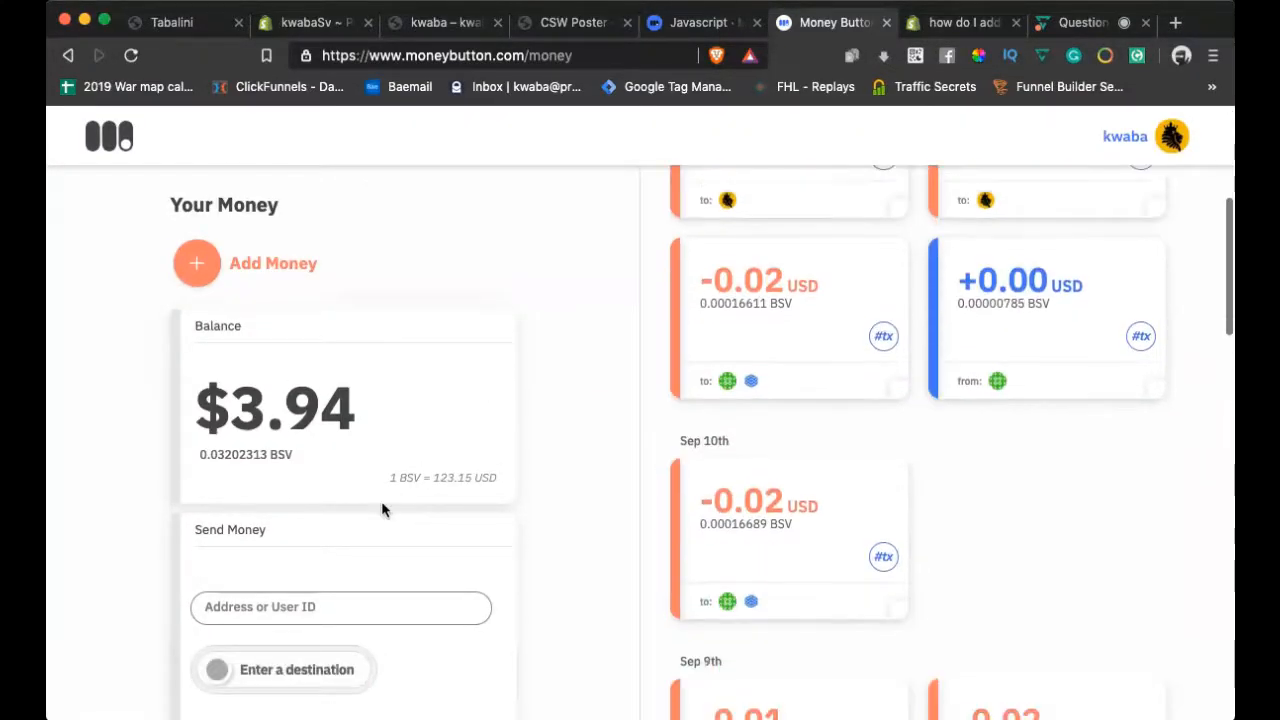
left_click(247, 273)
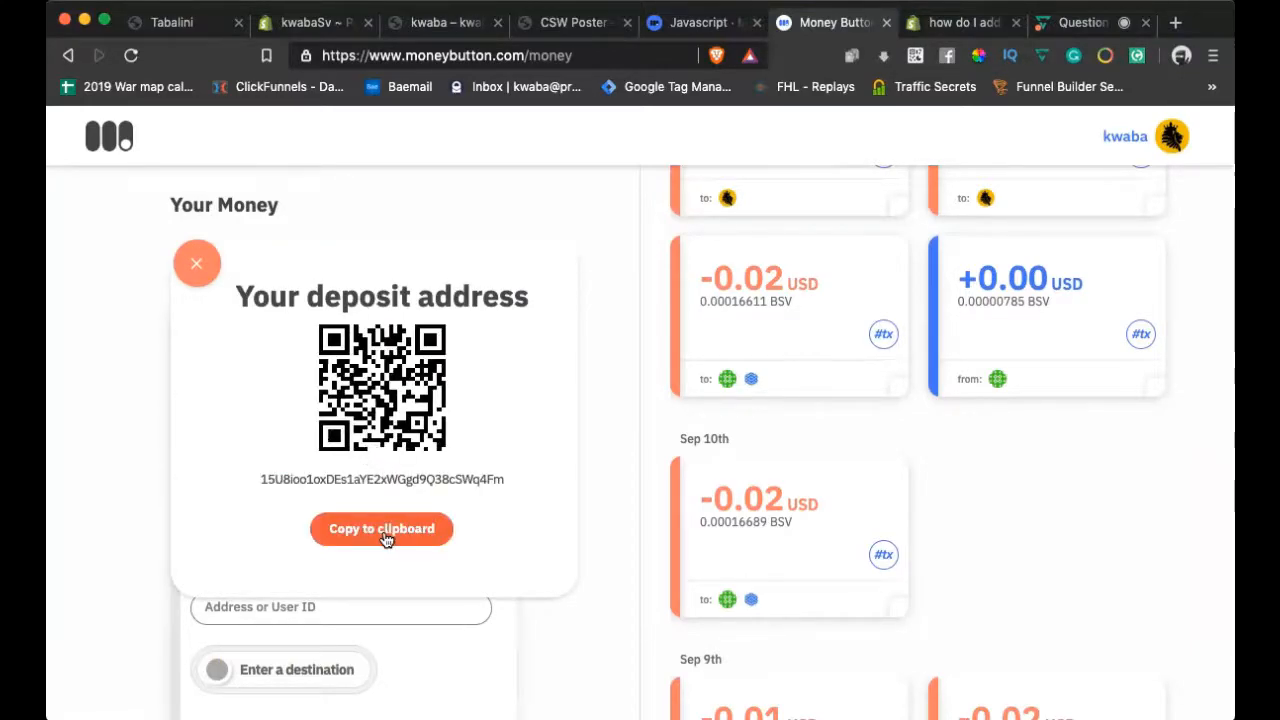
left_click(386, 538)
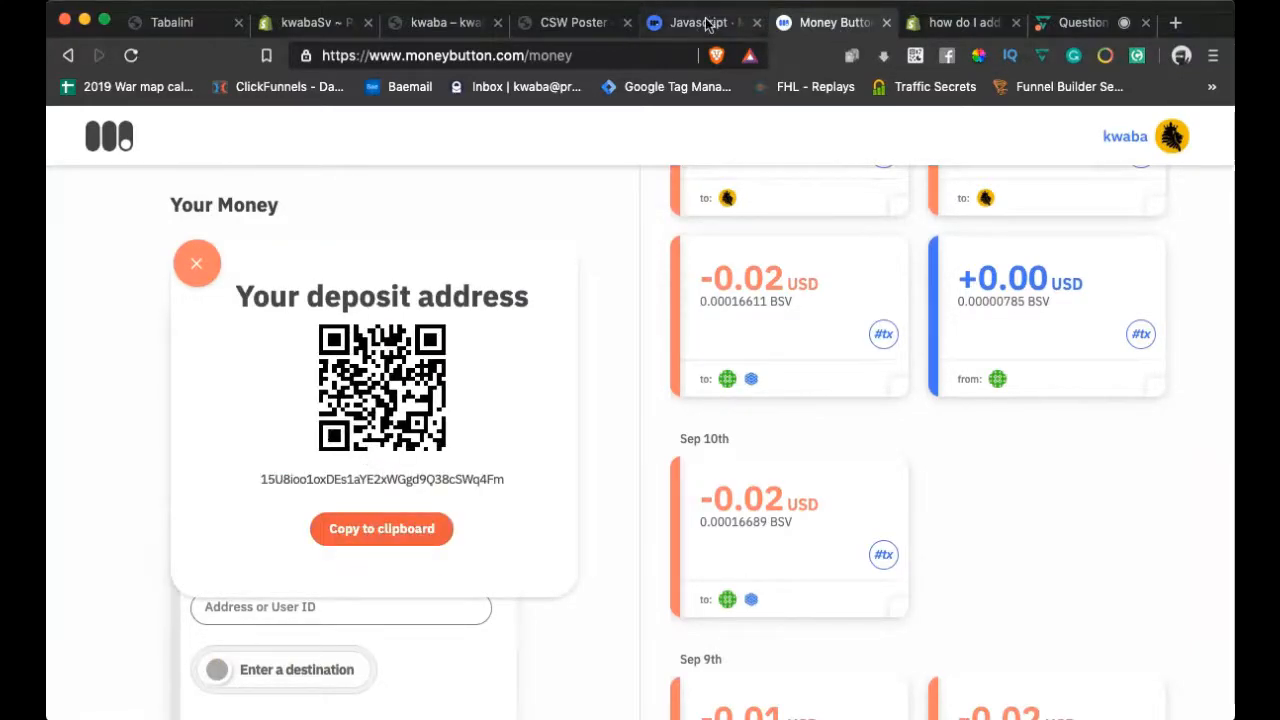
left_click(290, 22)
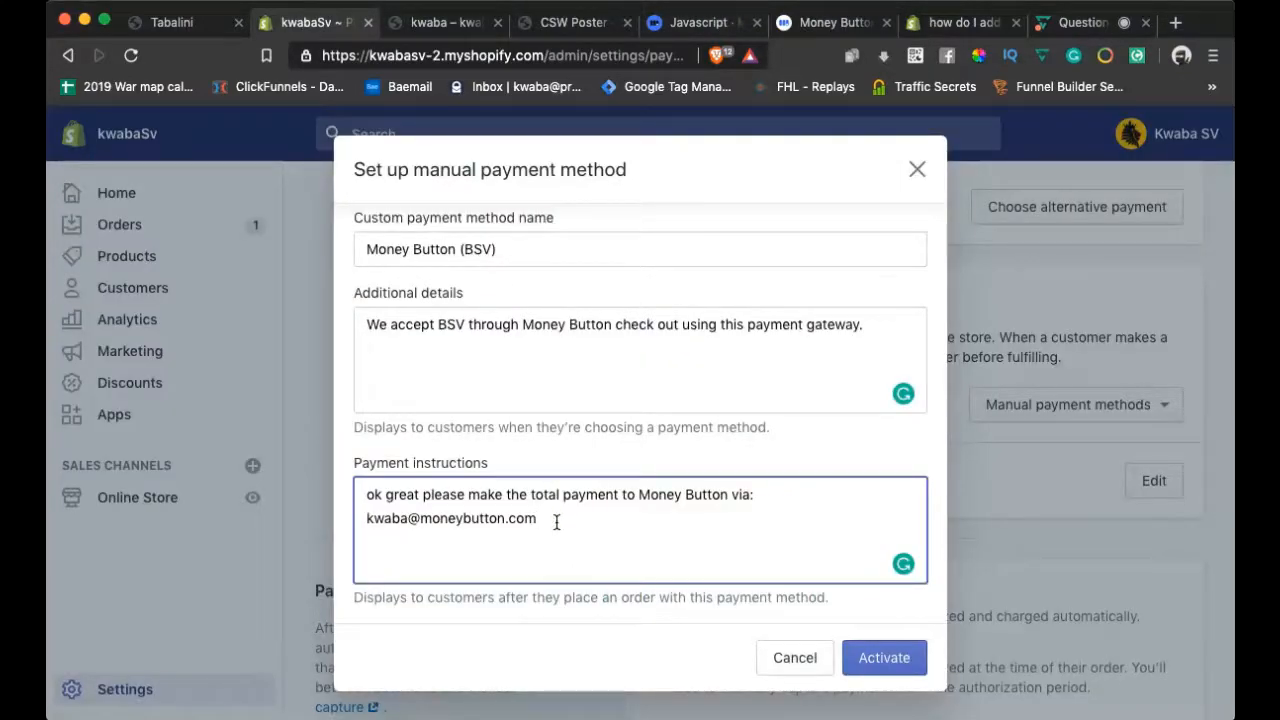
Paste the wallet deposit address into the instructions and activate Money Button (BSV)
key("super+v")
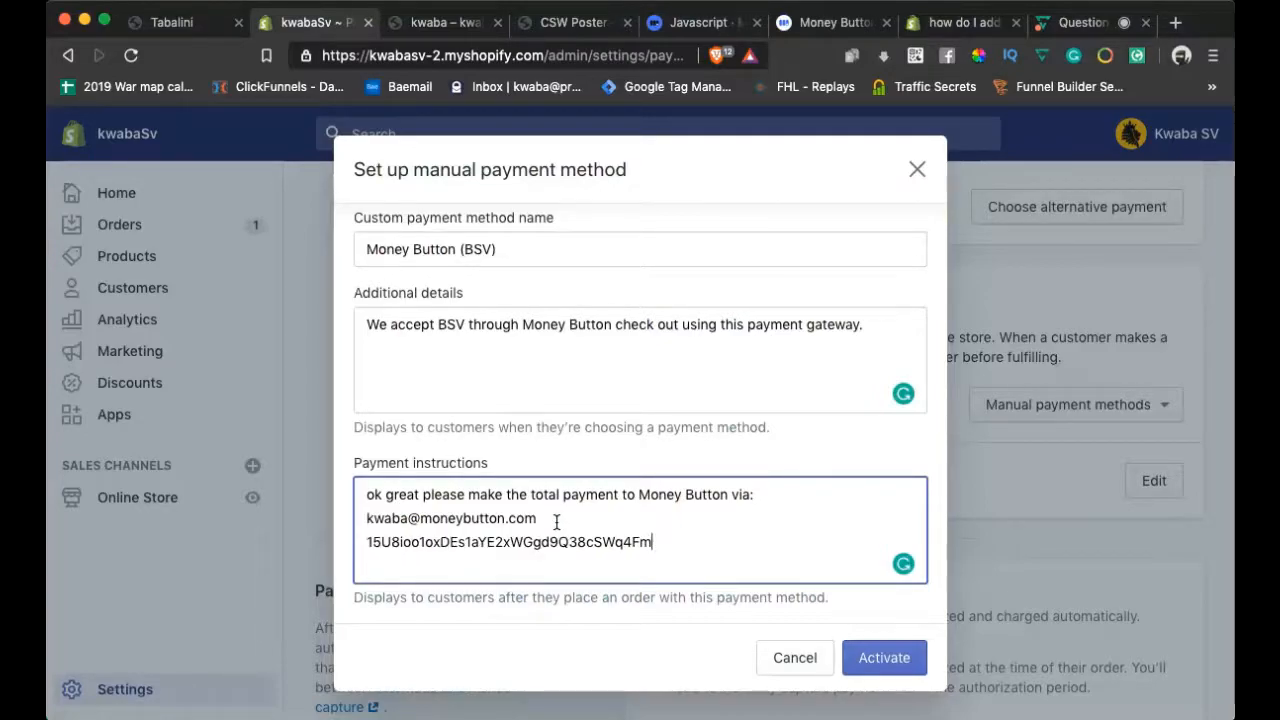
left_click(368, 541)
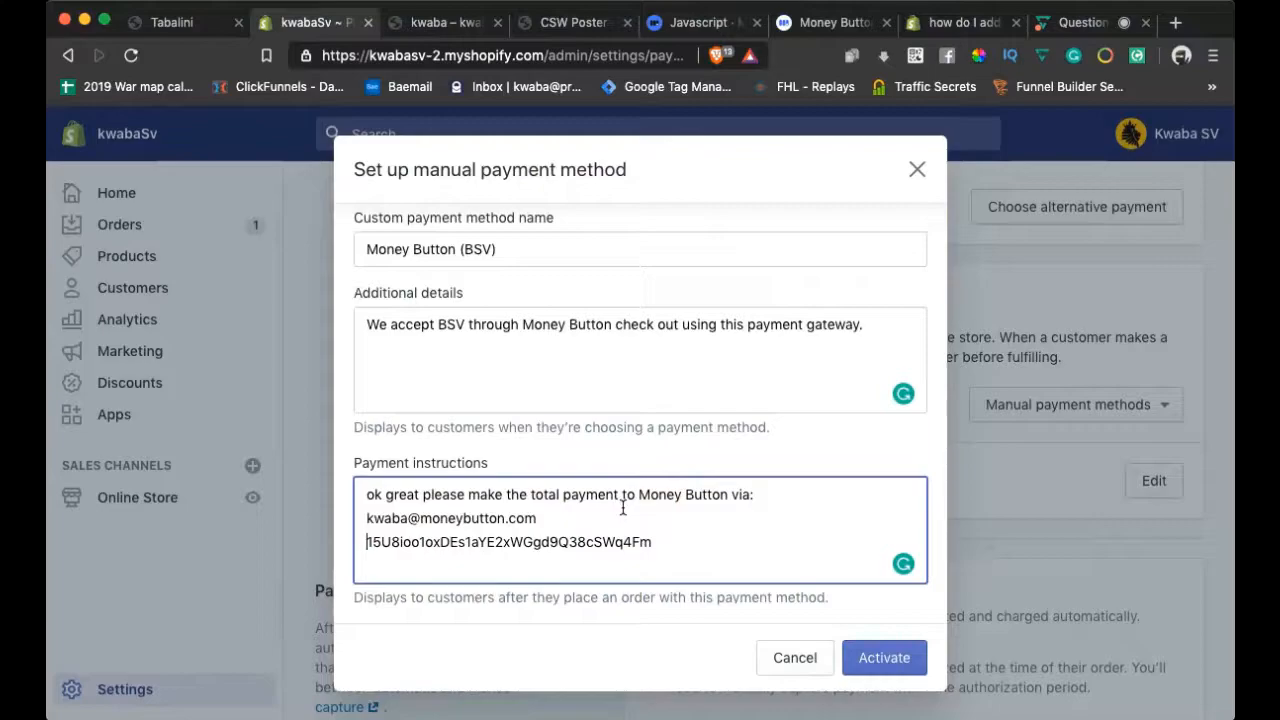
left_click(886, 660)
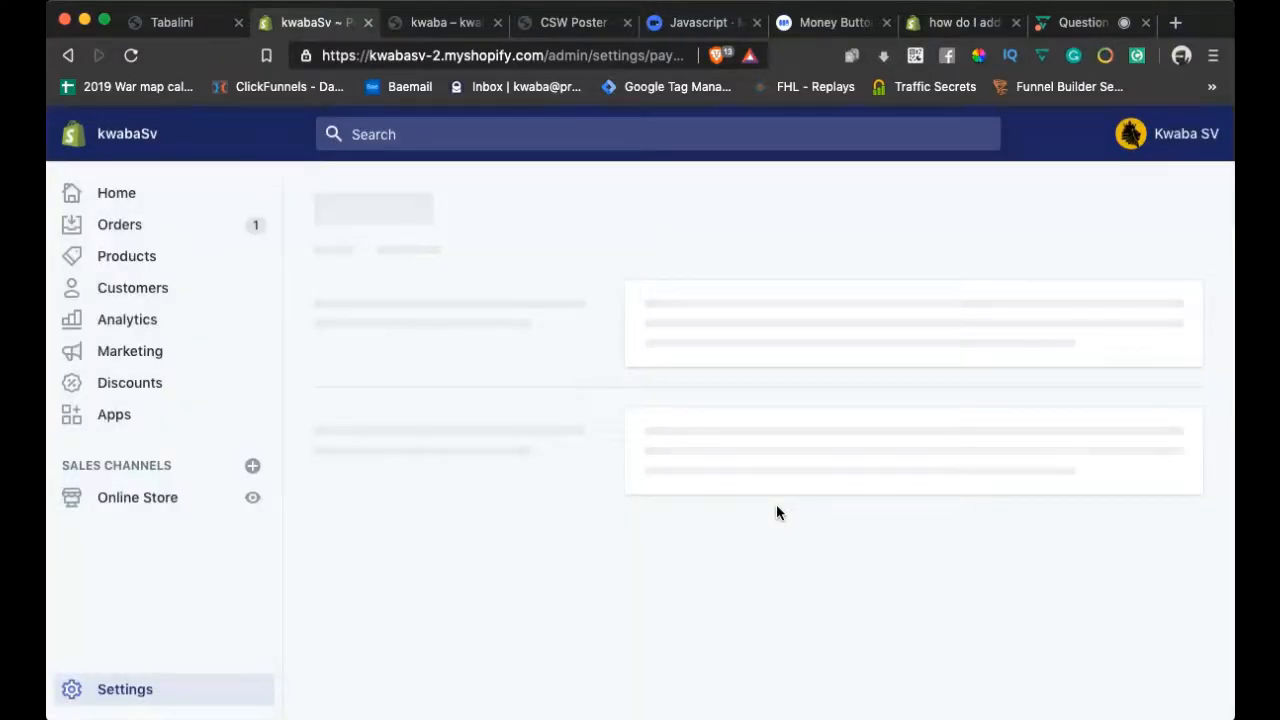
scroll(776, 504, "down", 10)
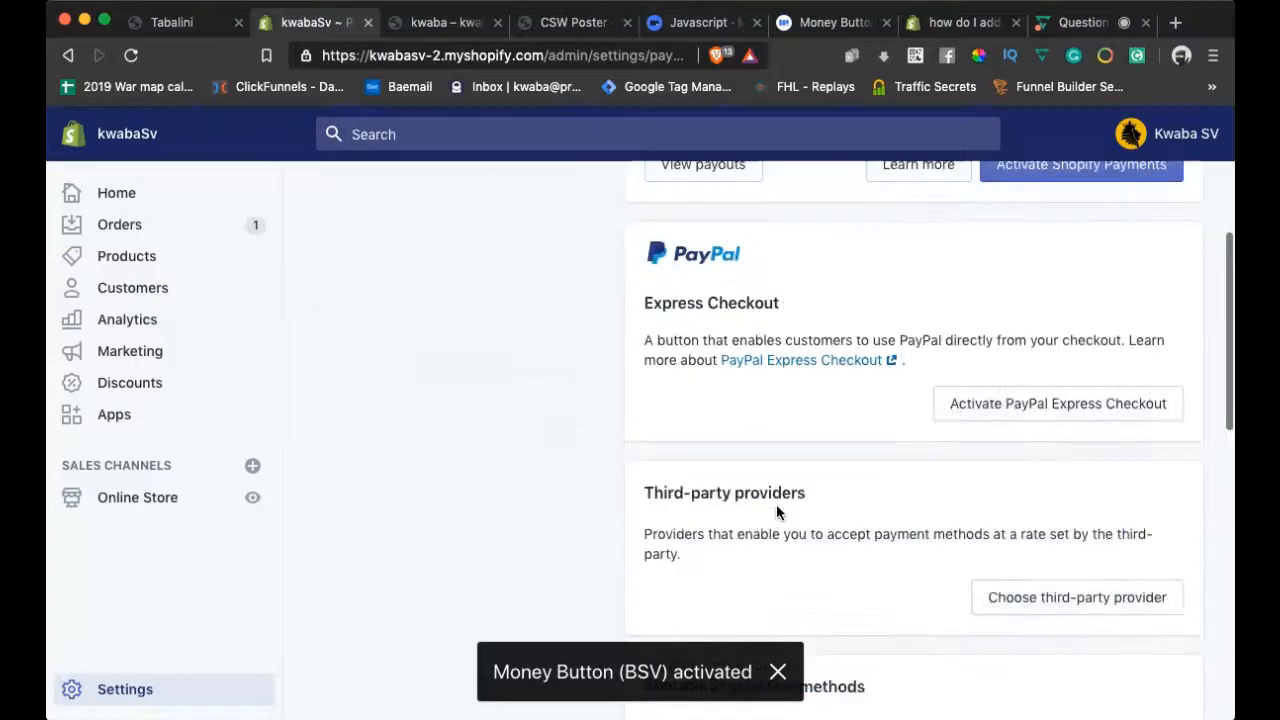
scroll(776, 506, "down", 3)
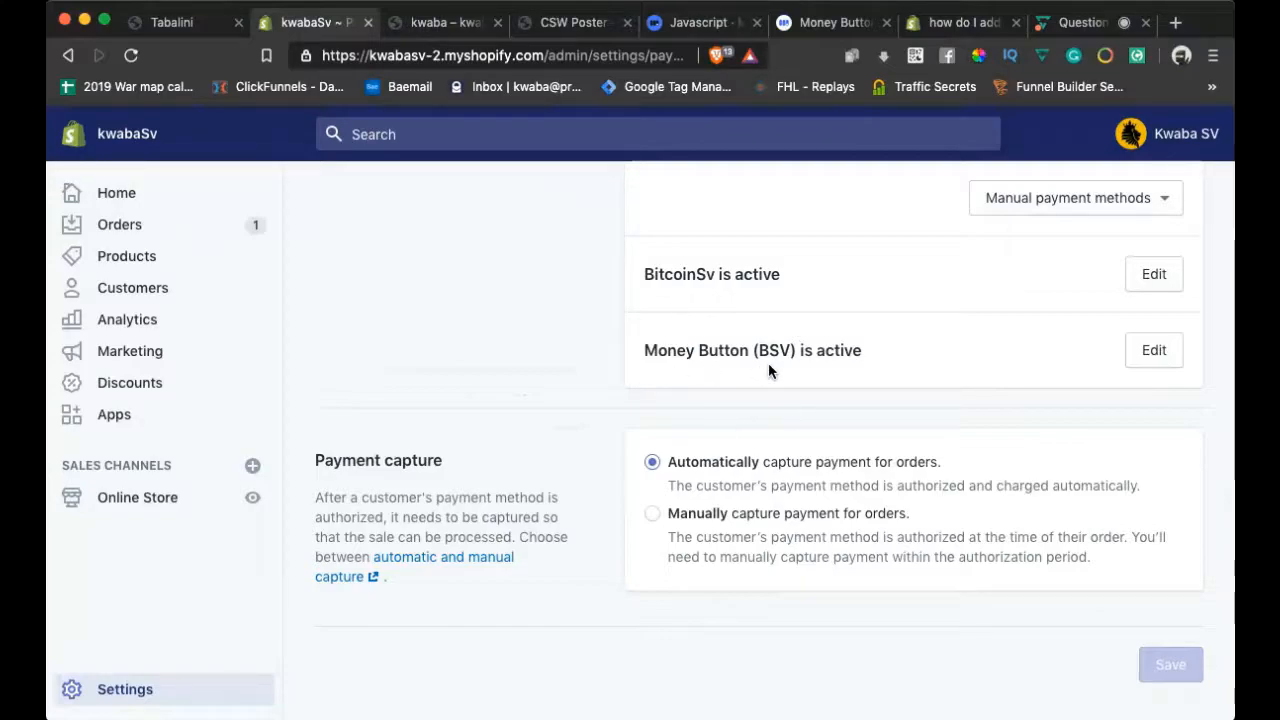
scroll(837, 465, "up", 10)
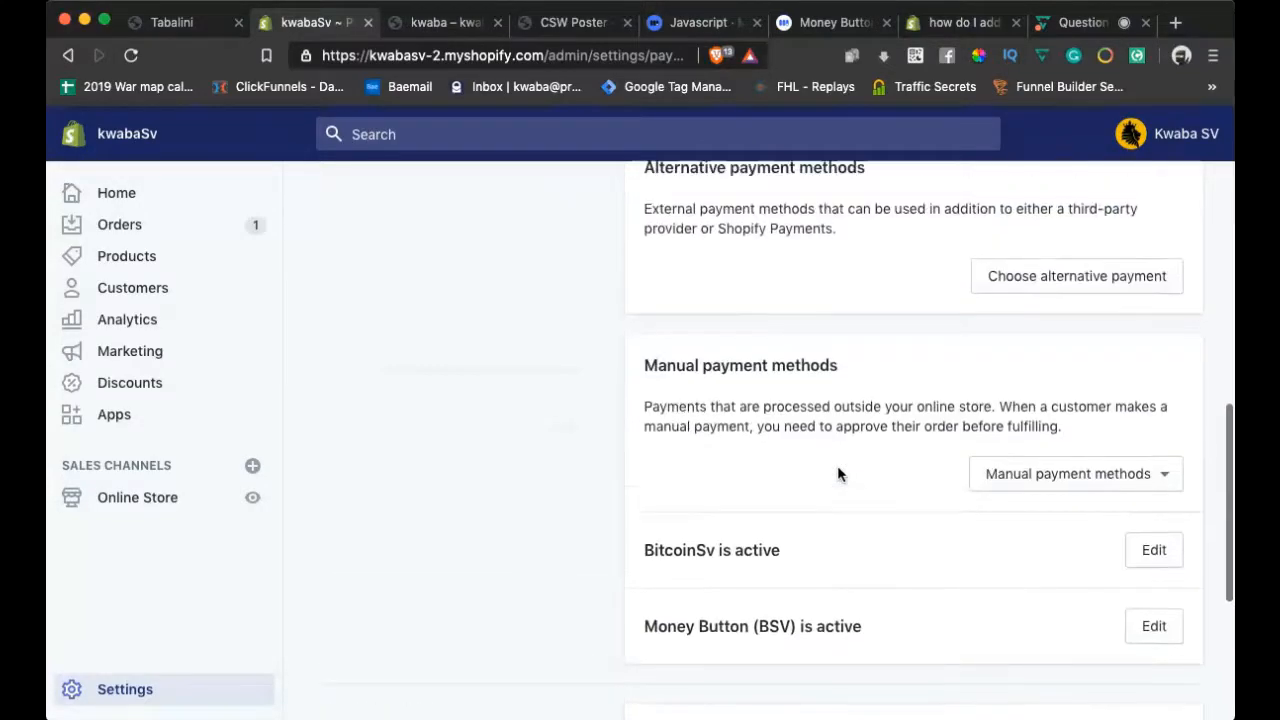
scroll(837, 465, "up", 3)
scroll(837, 465, "down", 10)
scroll(837, 465, "up", 6)
scroll(837, 466, "up", 10)
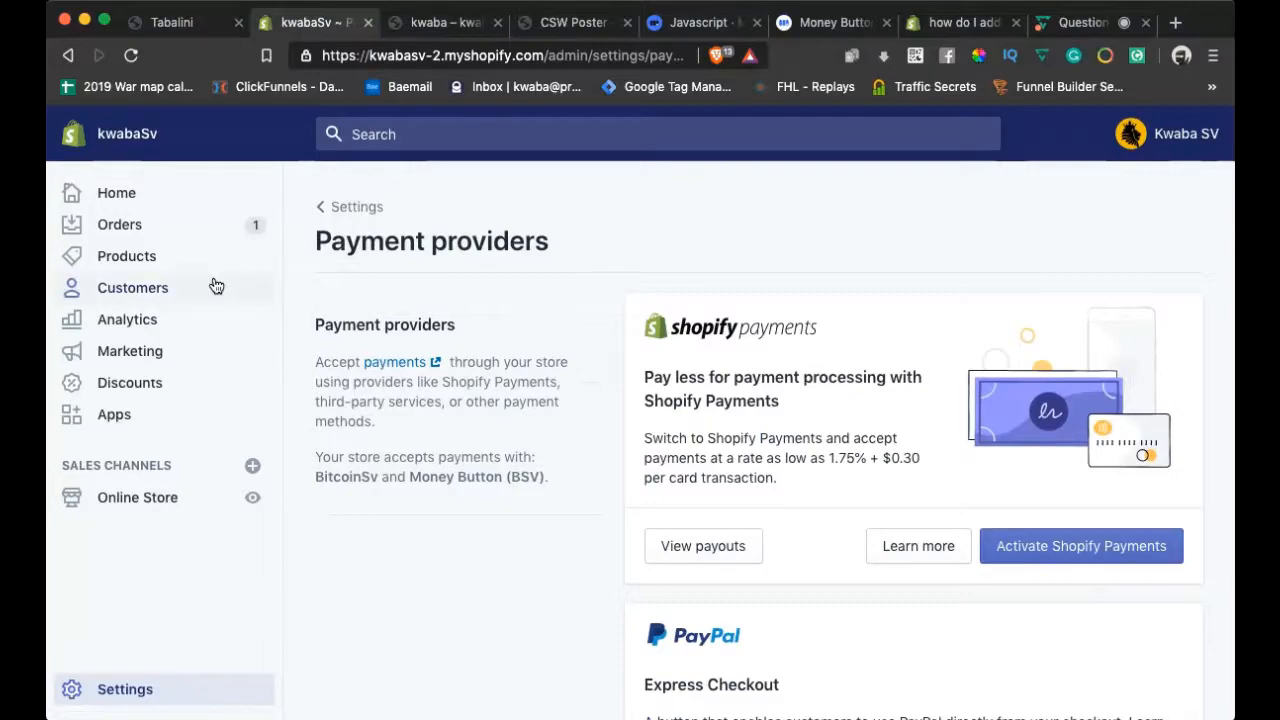
left_click(133, 200)
Open CSW Poster from the Products list and view it in the storefront preview
left_click(131, 262)
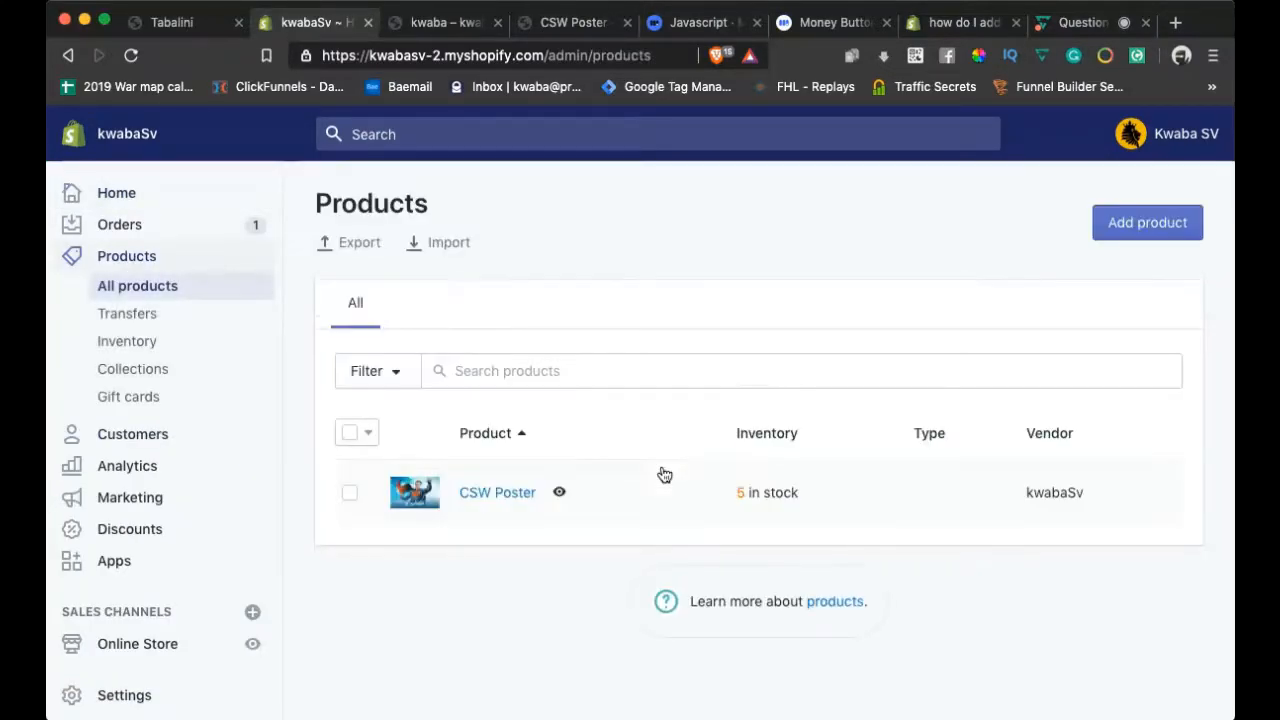
left_click(497, 493)
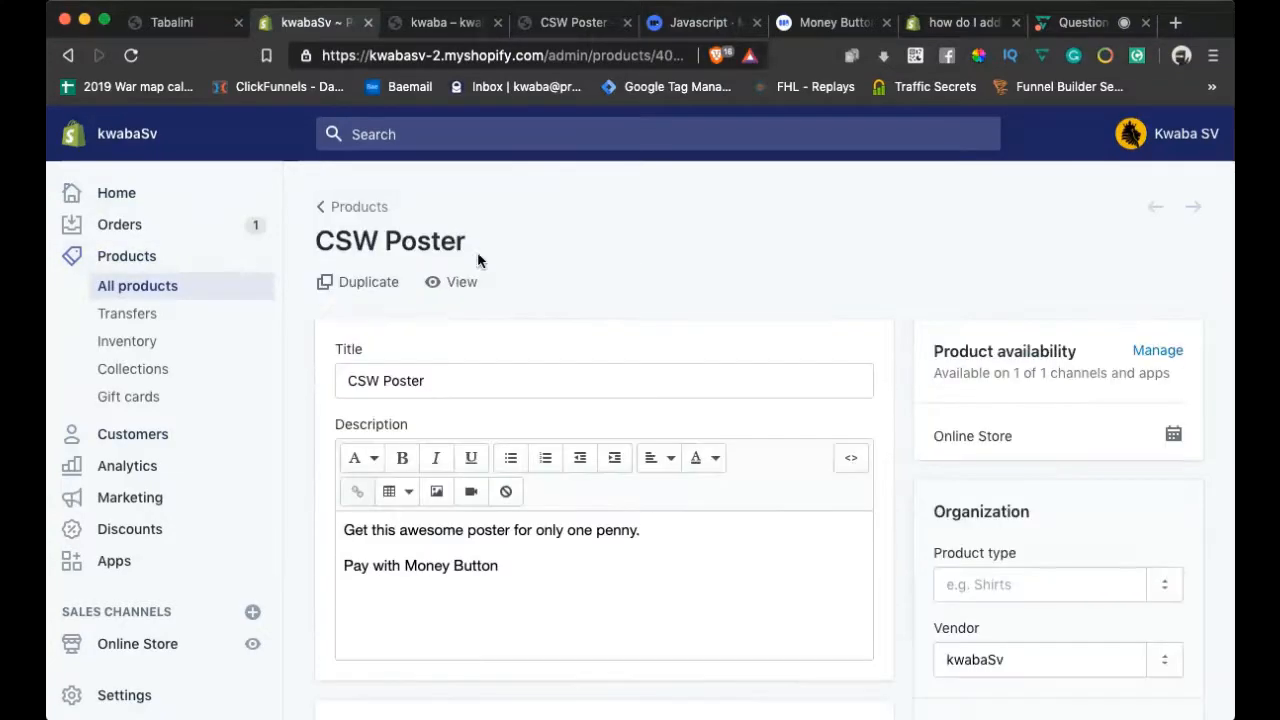
left_click(494, 287)
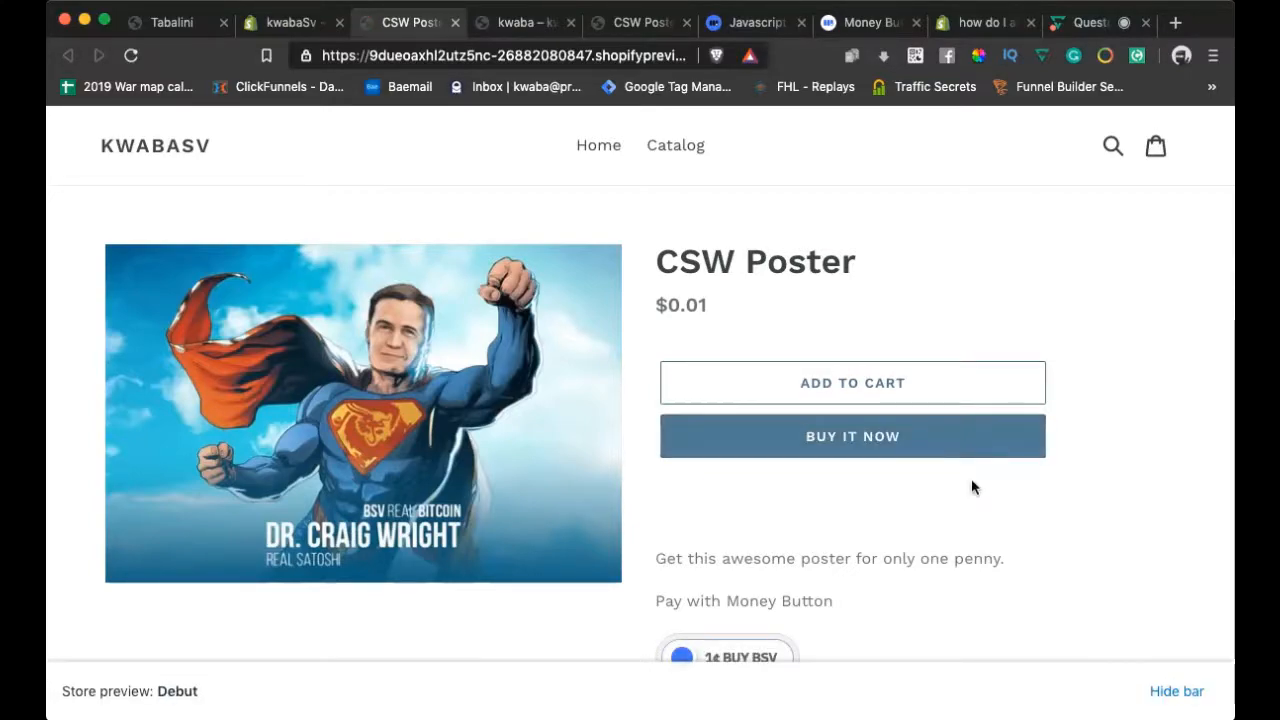
Scroll the CSW Poster preview page and try Buy It Now
scroll(1034, 482, "down", 1)
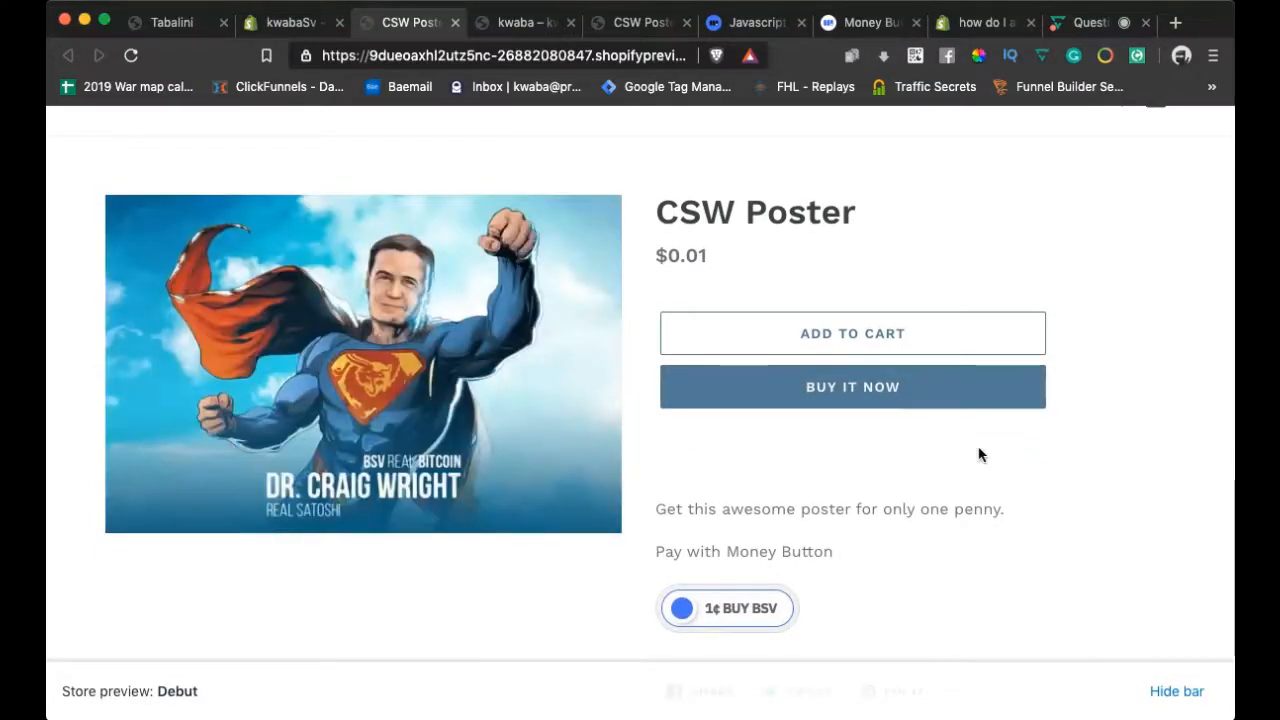
scroll(1092, 497, "down", 1)
scroll(1092, 497, "up", 2)
scroll(1092, 497, "down", 2)
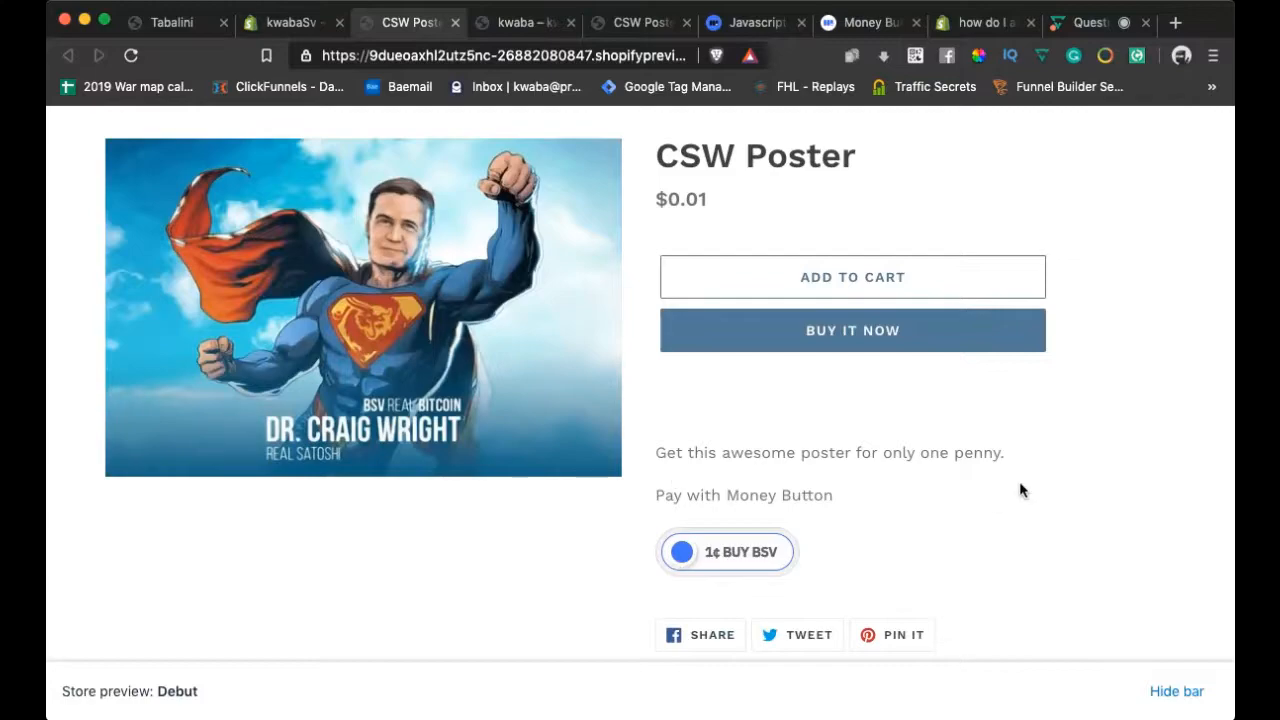
scroll(1020, 488, "up", 2)
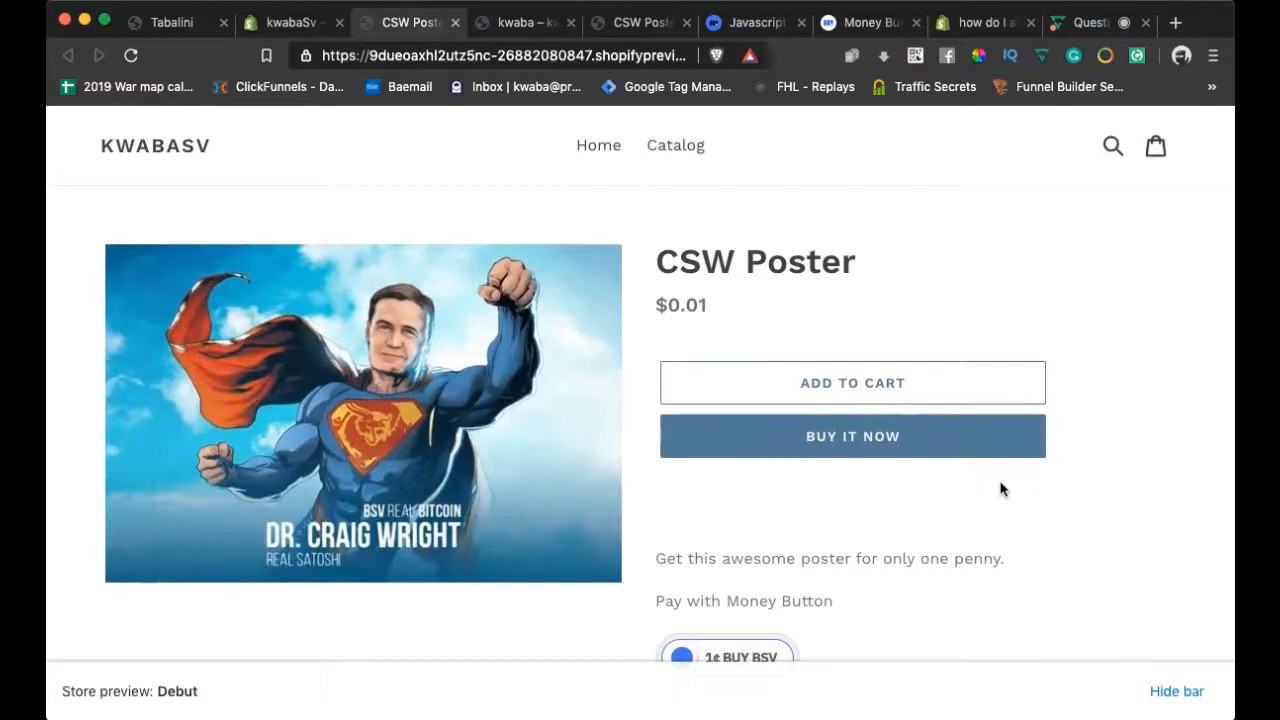
left_click(889, 443)
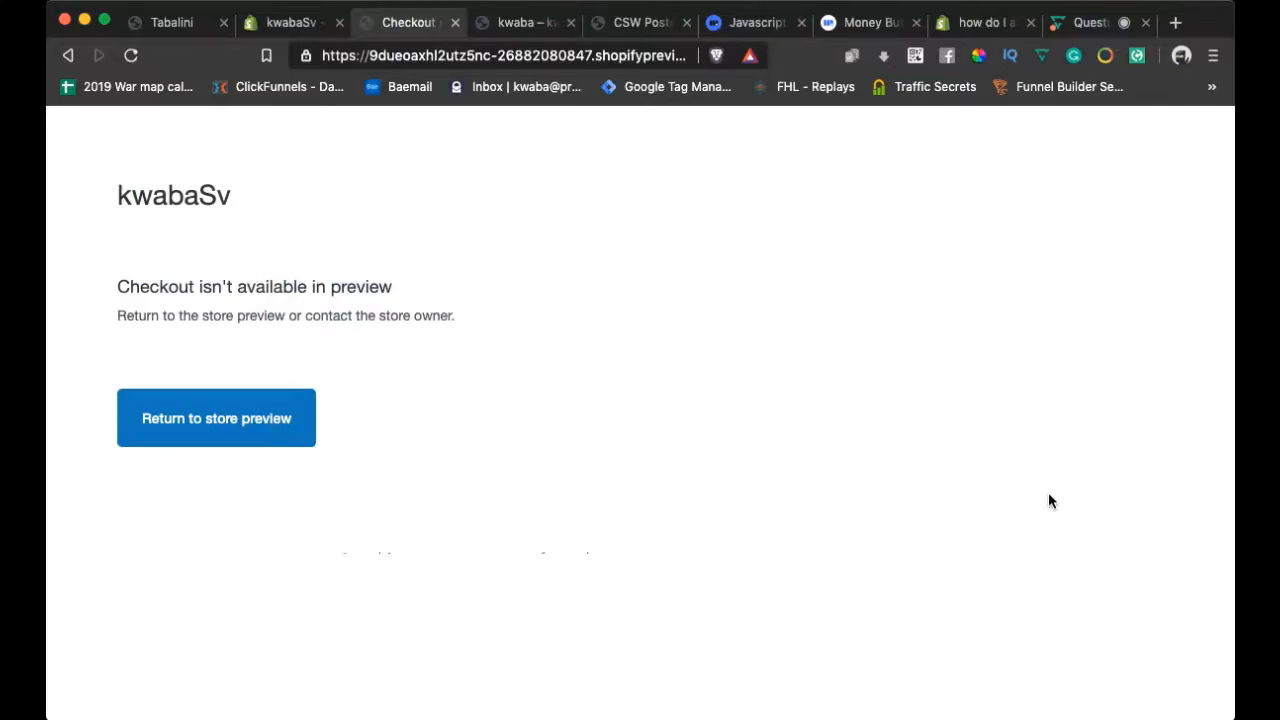
Return to the store preview, reopen CSW Poster, and try Buy It Now again
left_click(220, 414)
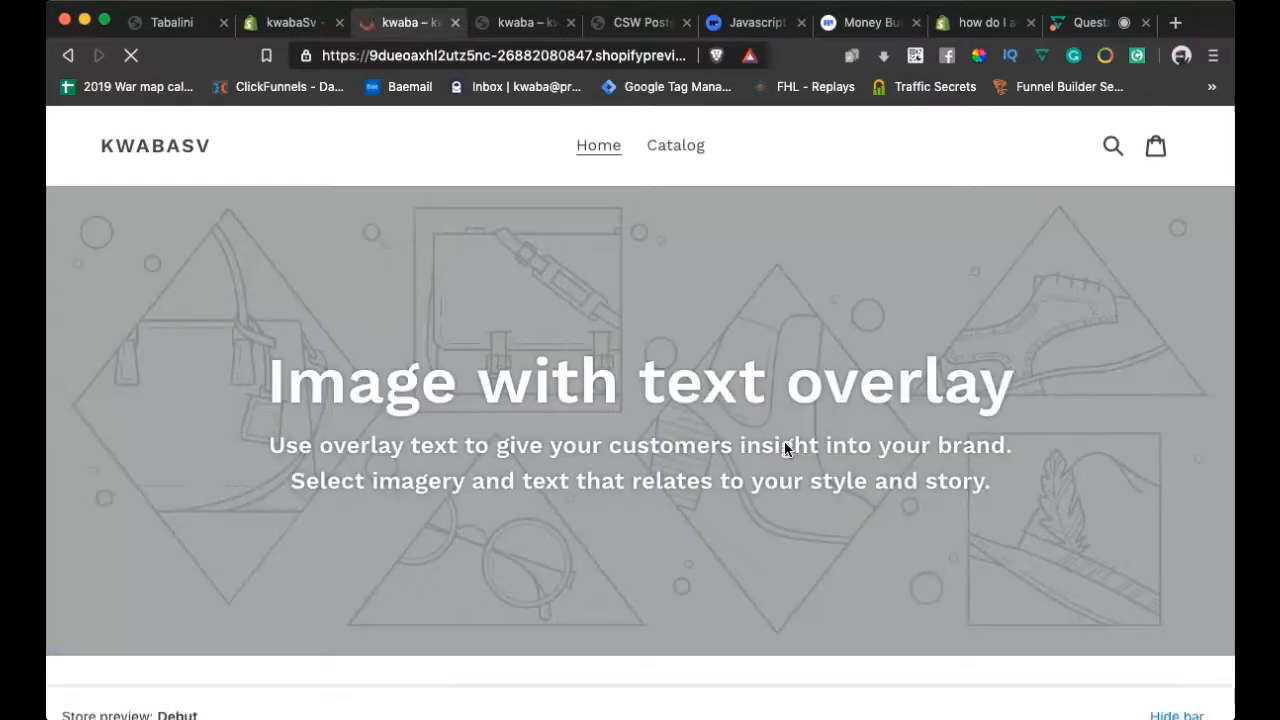
scroll(650, 149, "down", 10)
scroll(646, 149, "up", 3)
left_click(325, 382)
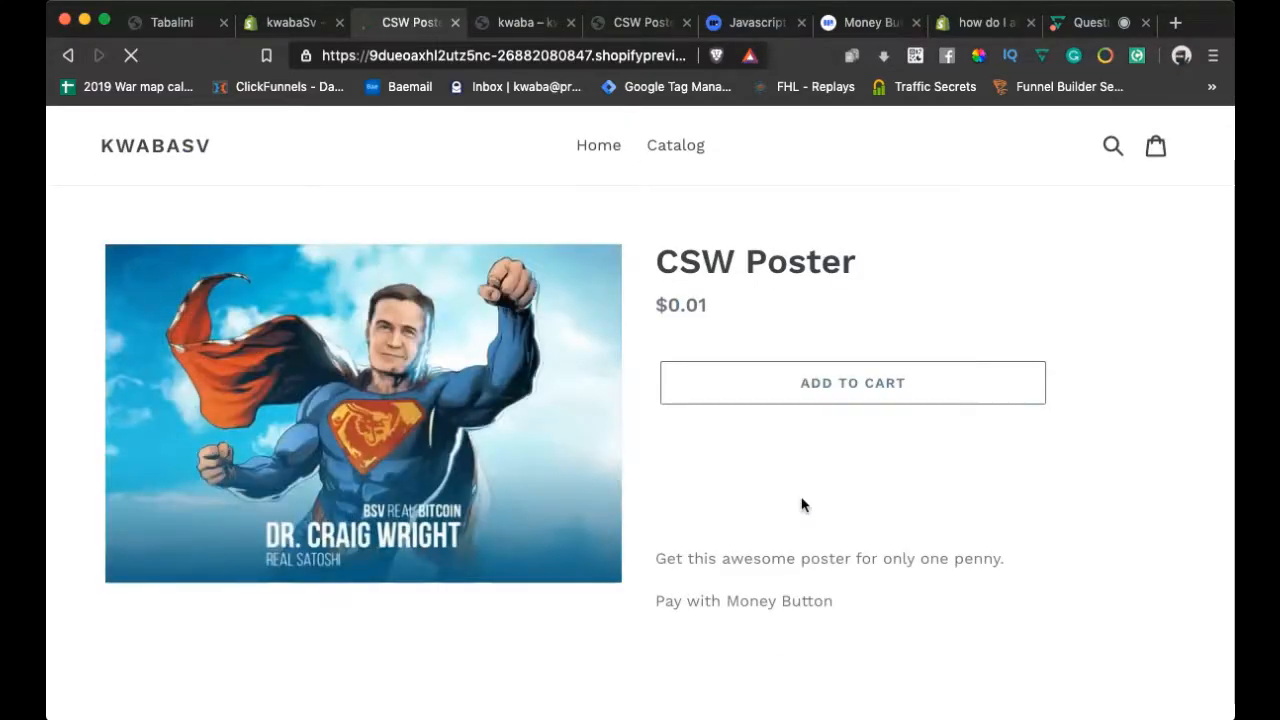
left_click(808, 436)
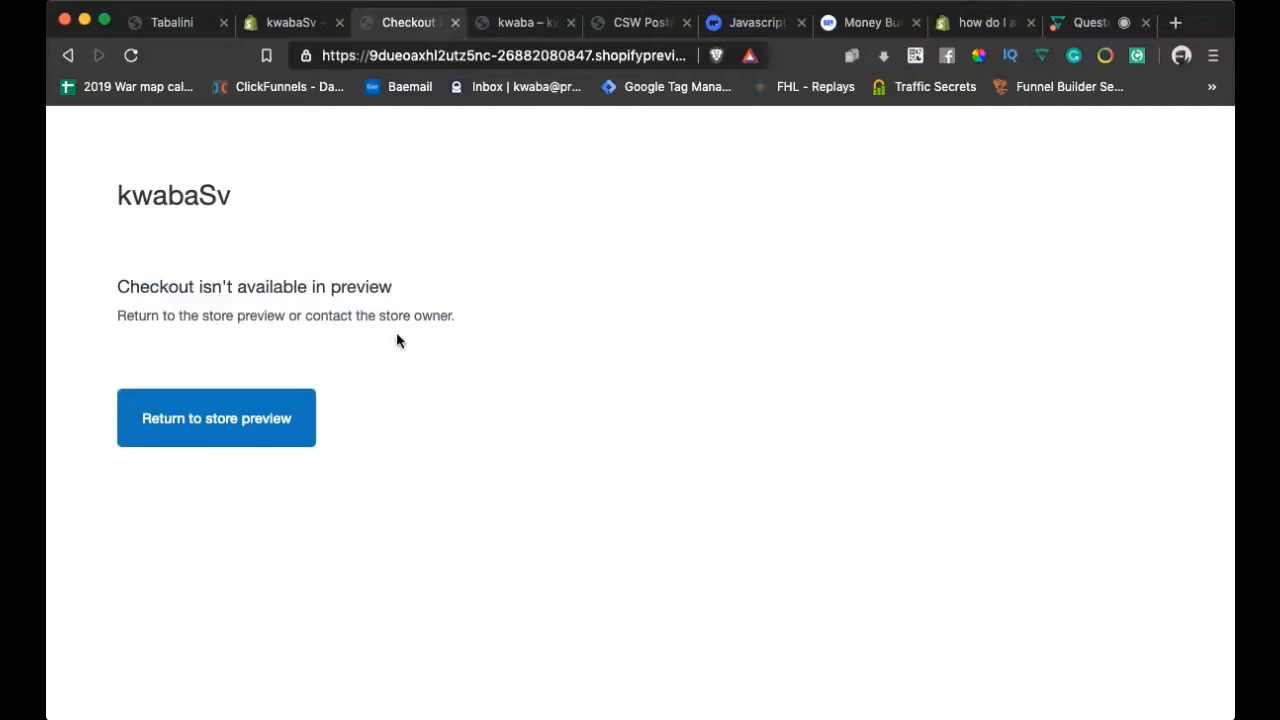
left_click(543, 29)
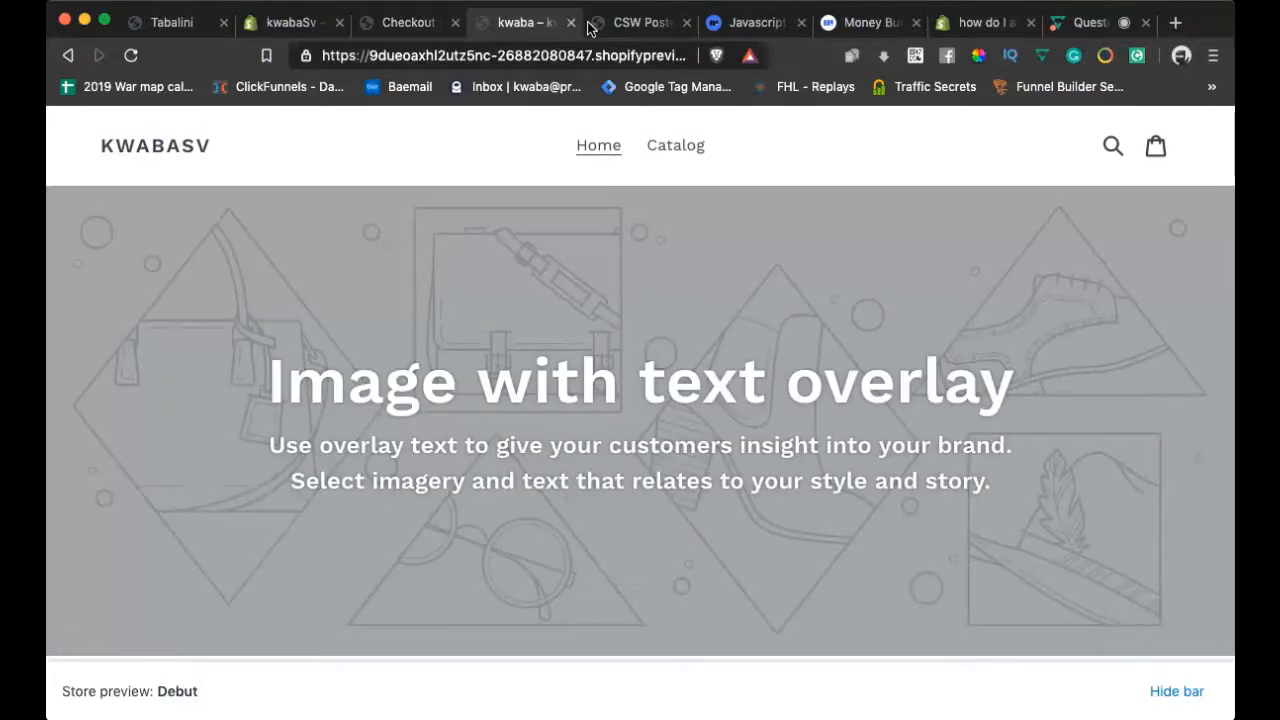
Close the stray preview and checkout-notice tabs and open the online store from the admin
left_click(638, 24)
left_click(685, 23)
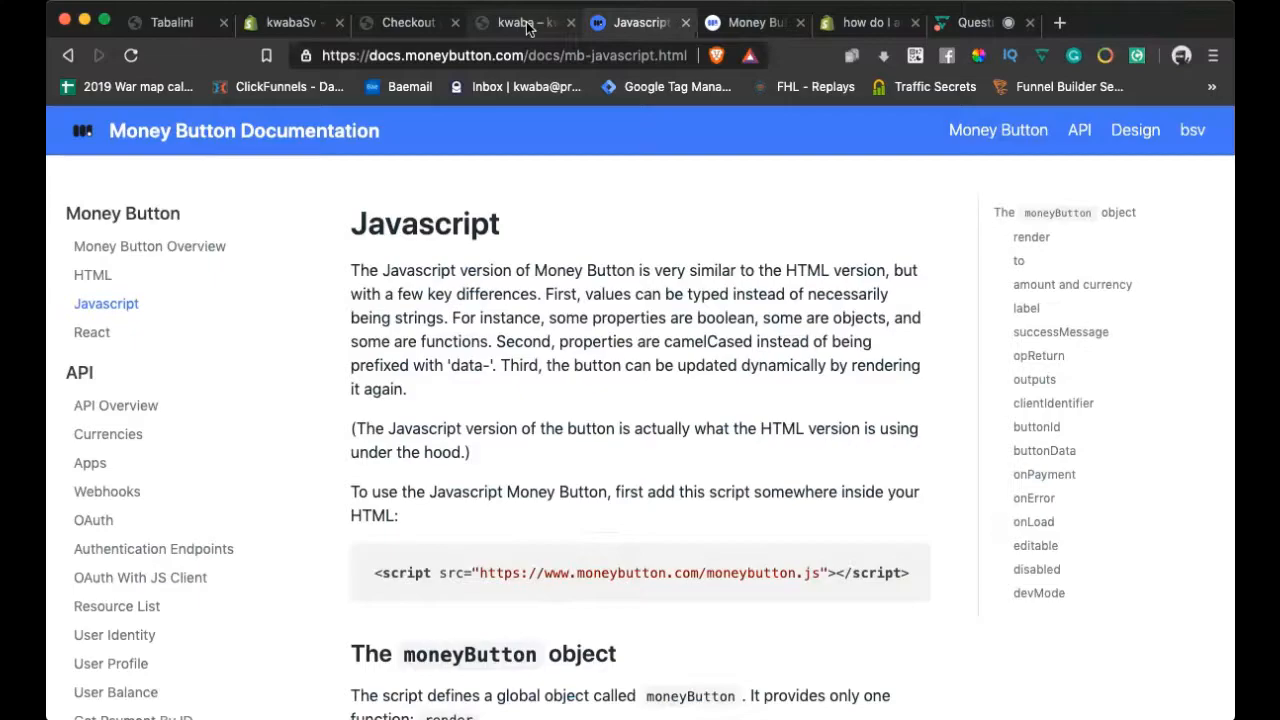
left_click(529, 29)
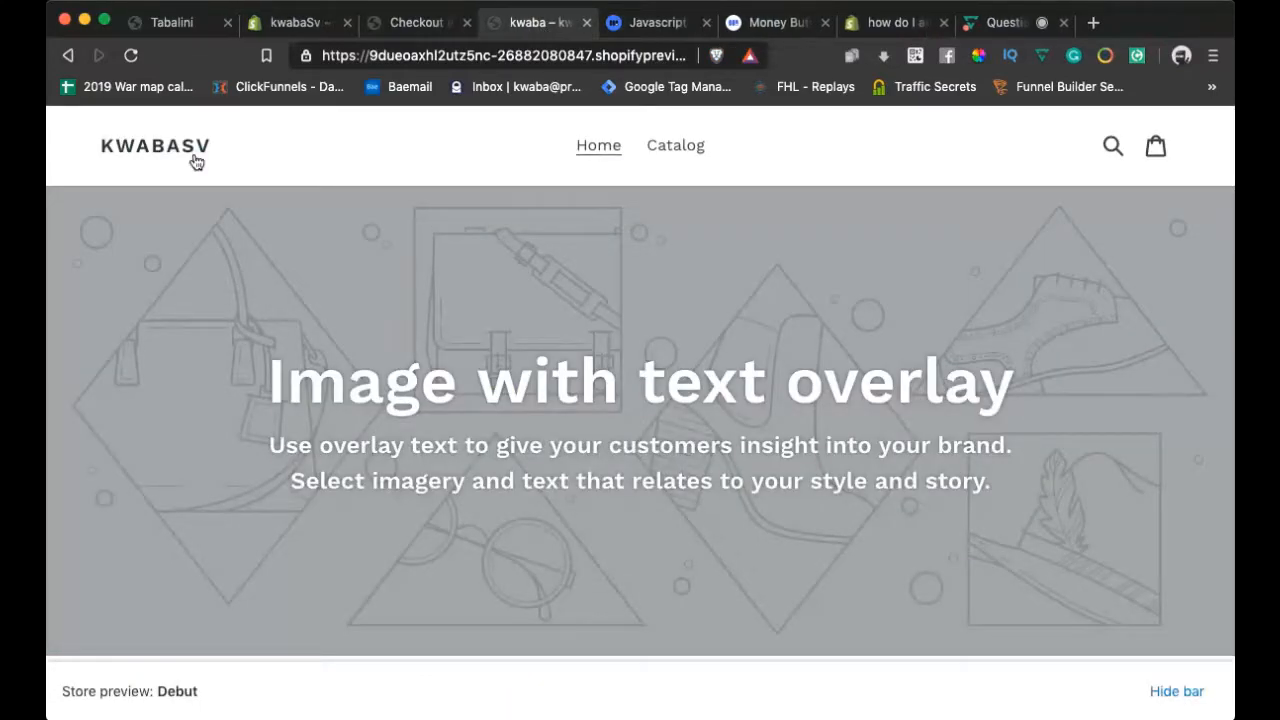
left_click(130, 55)
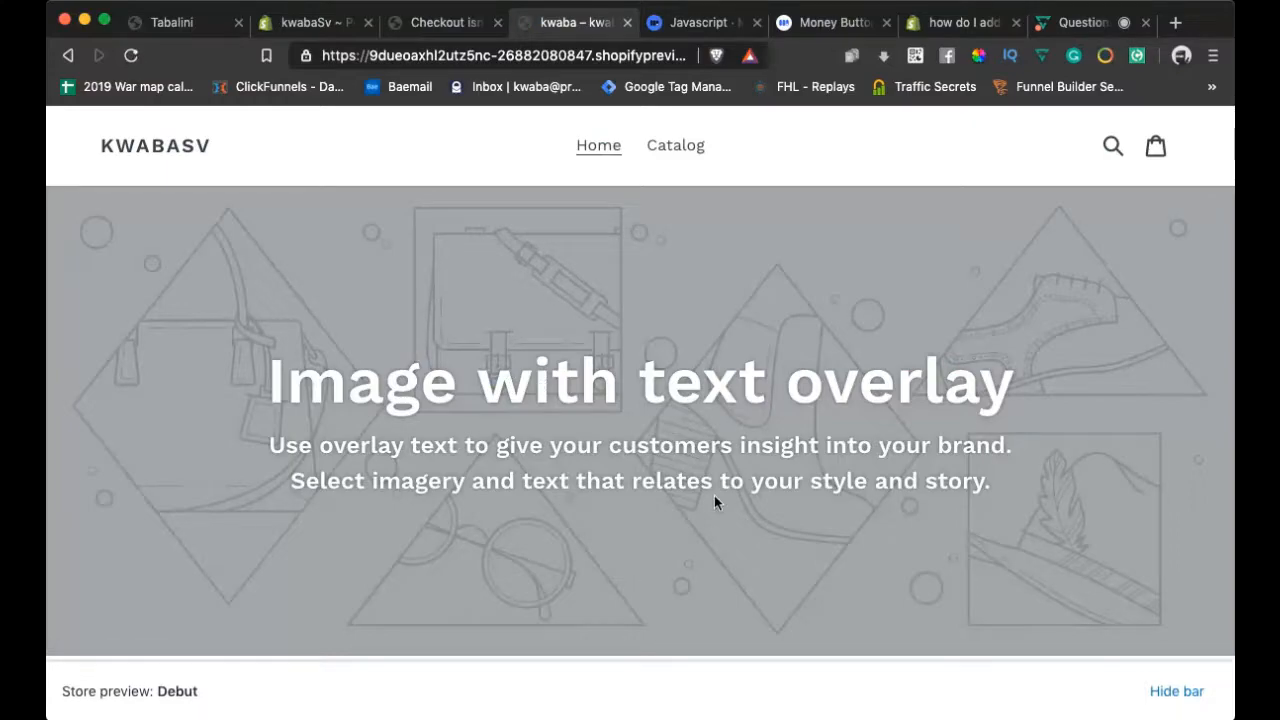
left_click(455, 20)
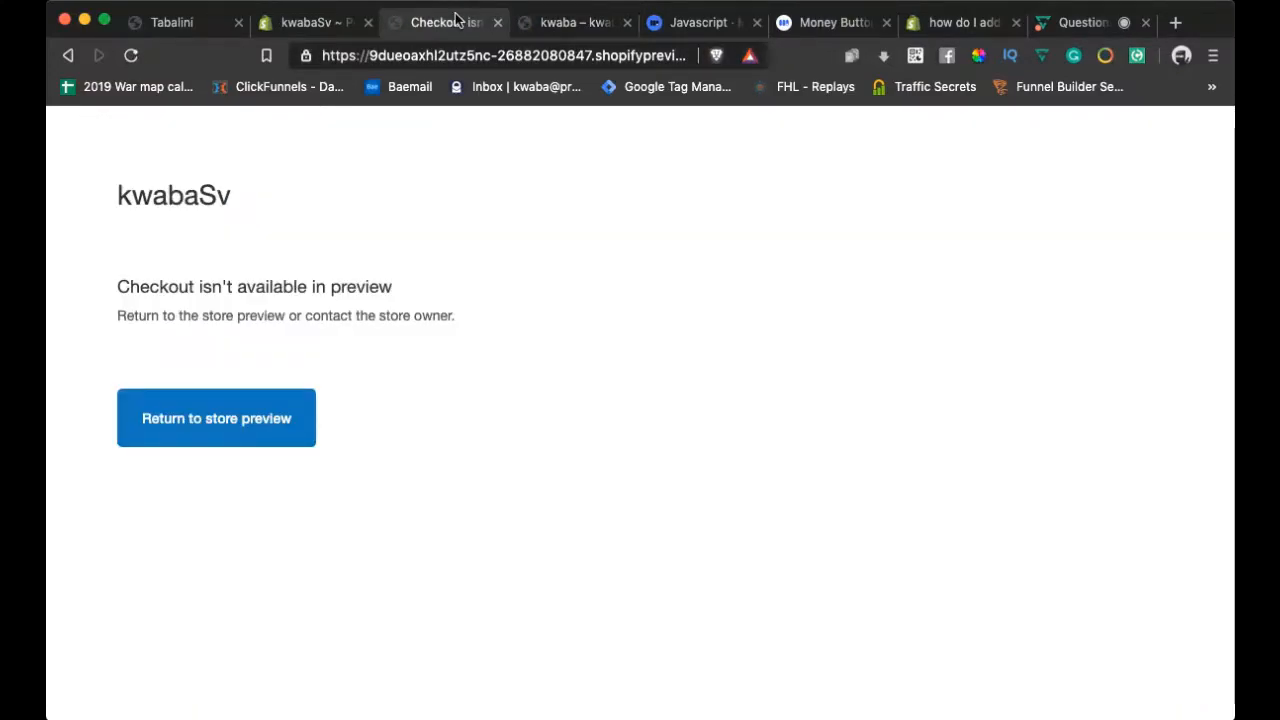
left_click(497, 22)
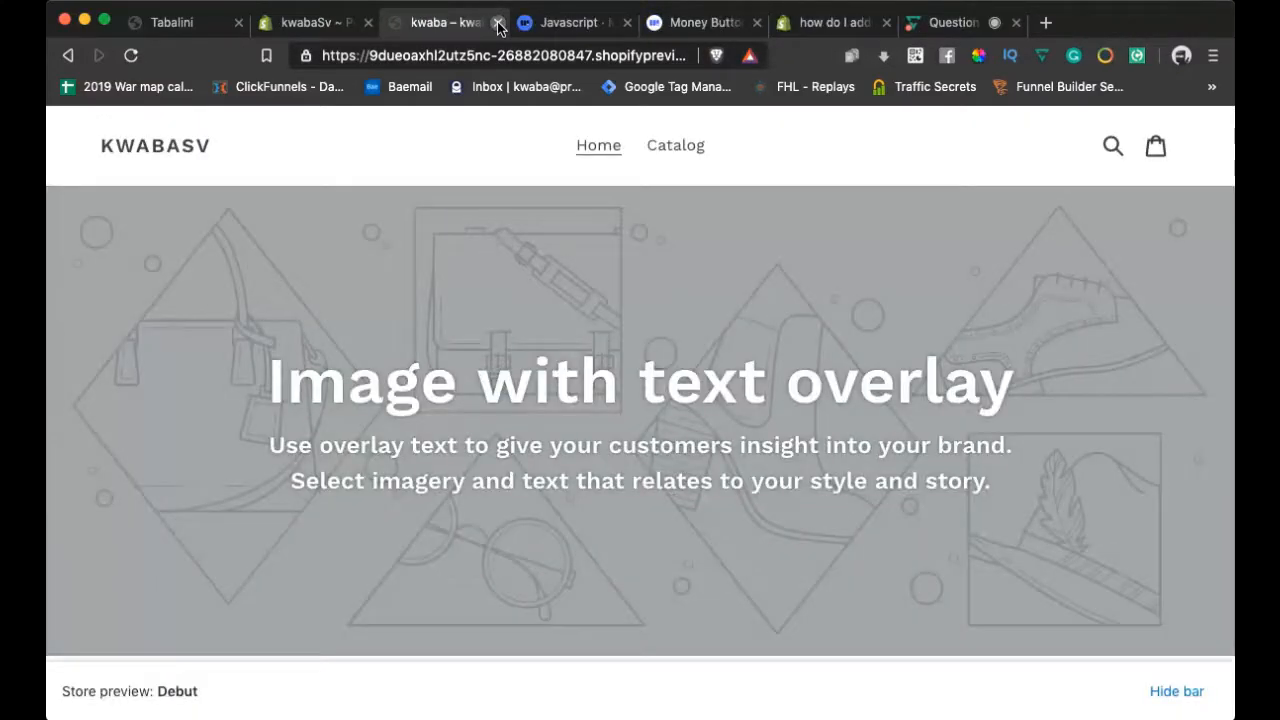
left_click(312, 22)
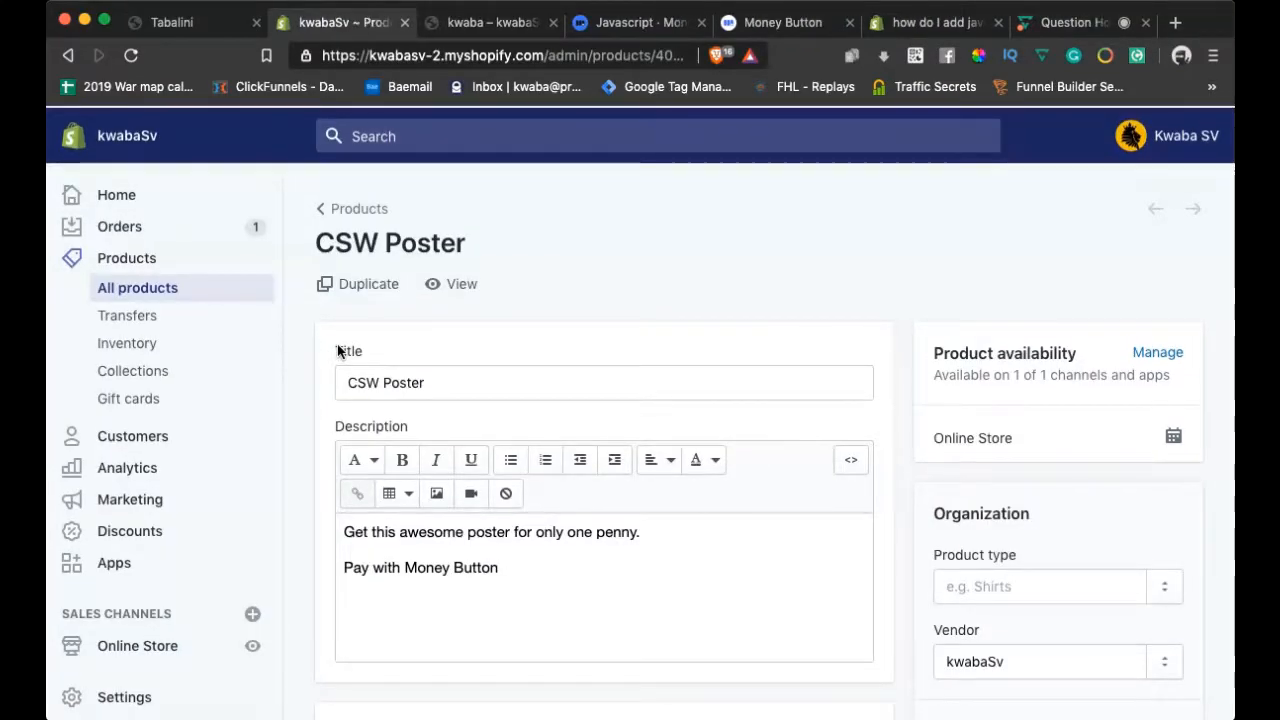
left_click(252, 643)
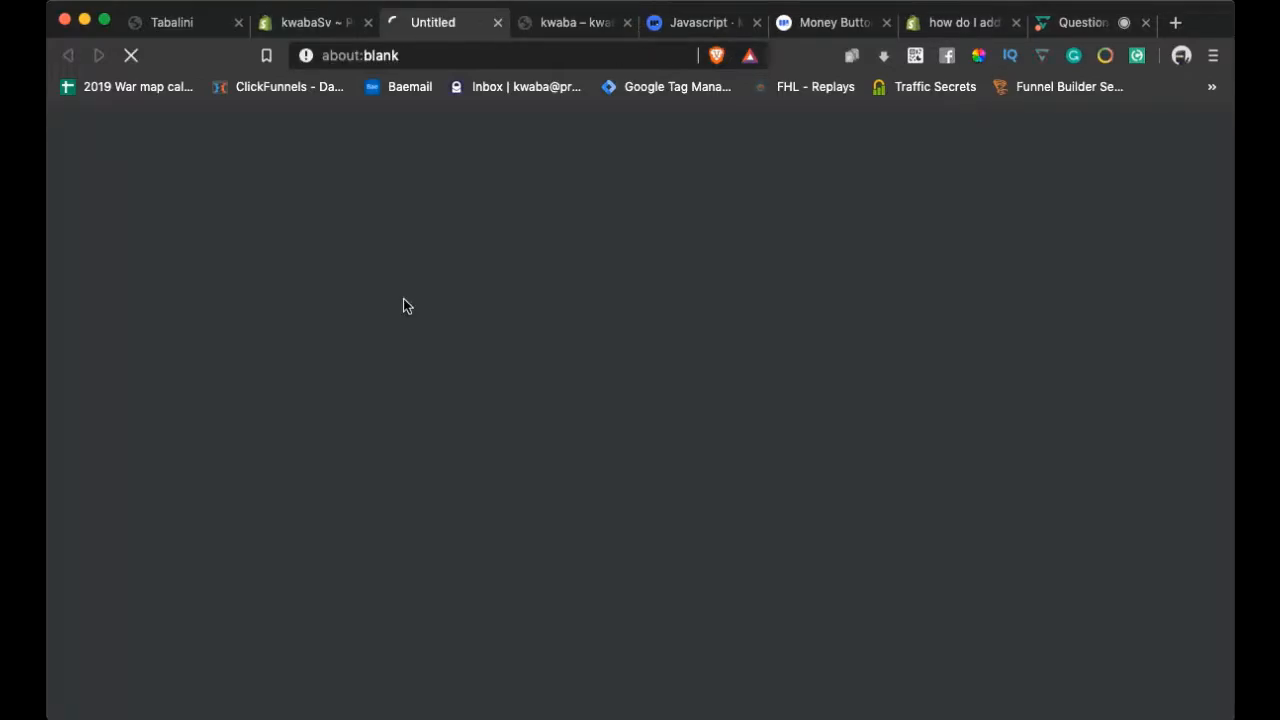
left_click(597, 28)
left_click(627, 22)
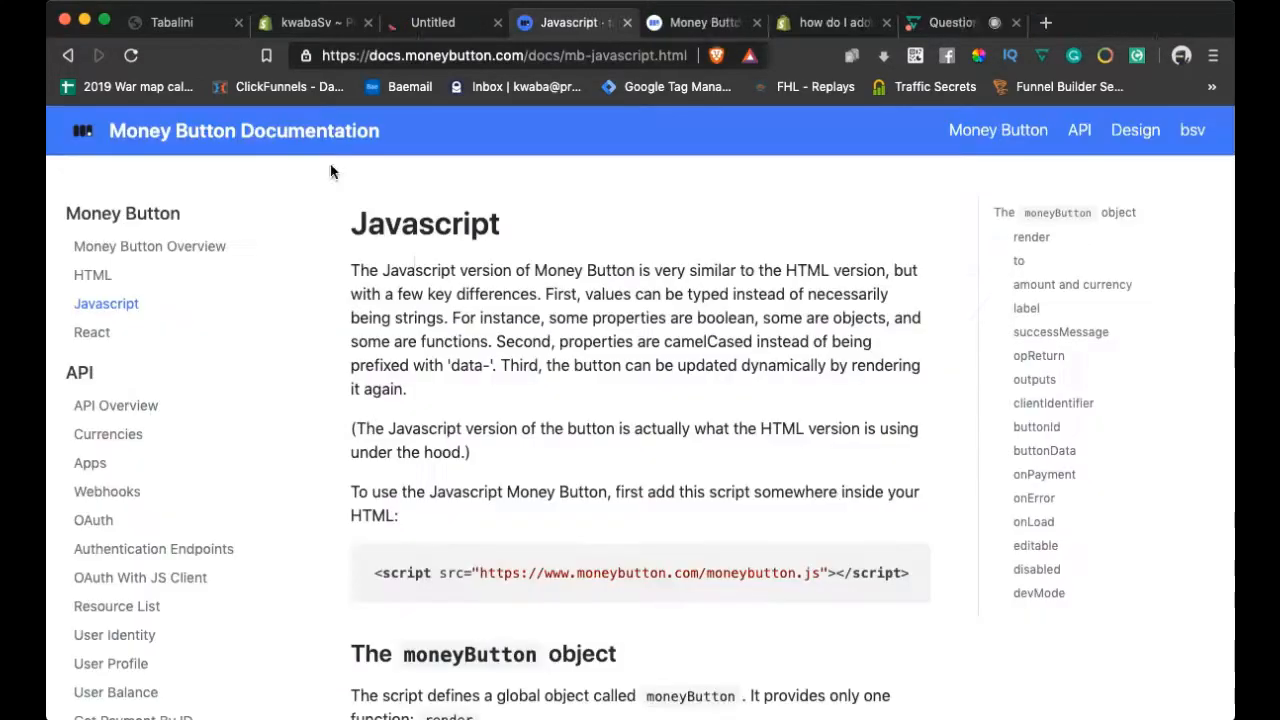
left_click(480, 24)
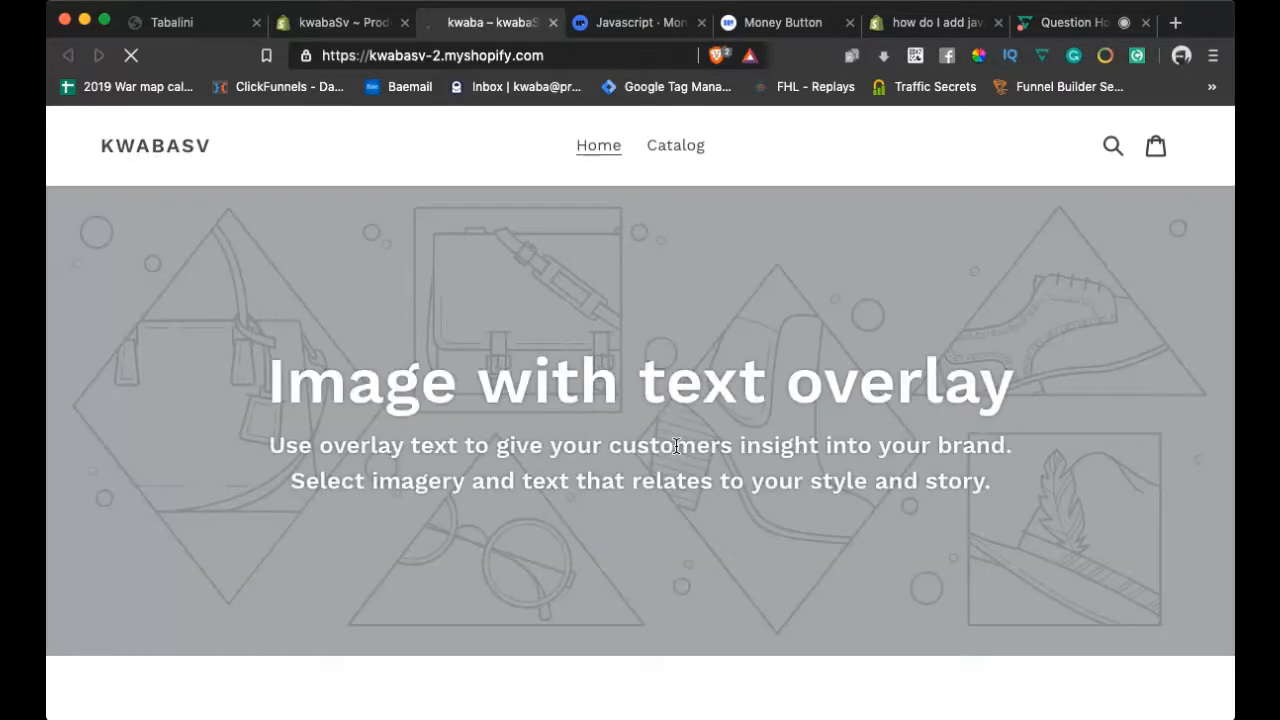
Open the CSW Poster from the Featured Collection and start a Buy It Now checkout
scroll(682, 410, "down", 6)
scroll(688, 373, "down", 3)
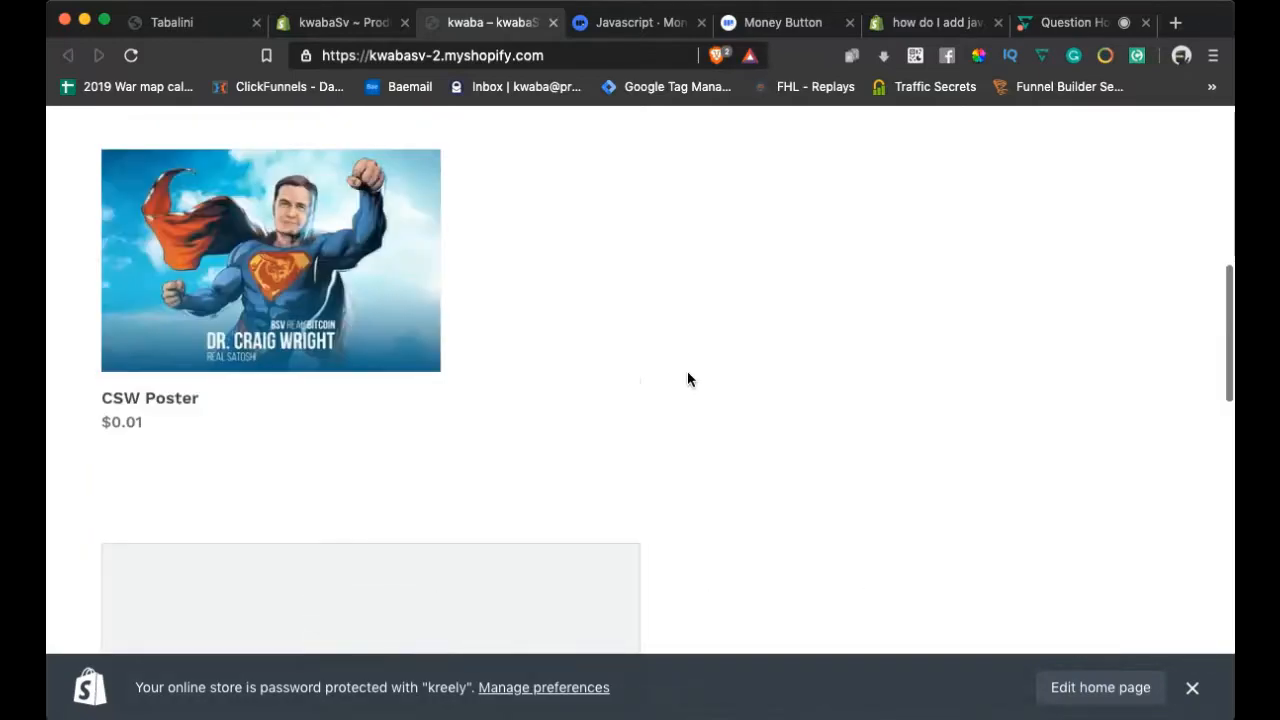
left_click(484, 378)
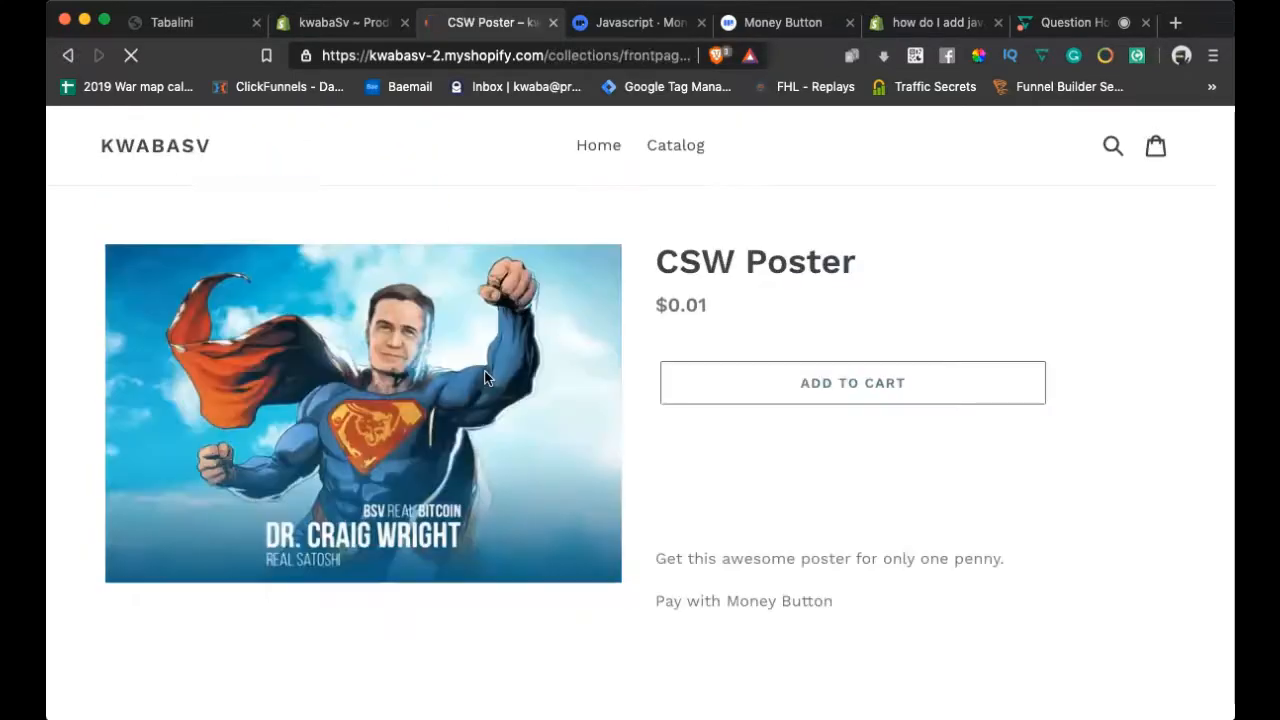
scroll(804, 488, "down", 1)
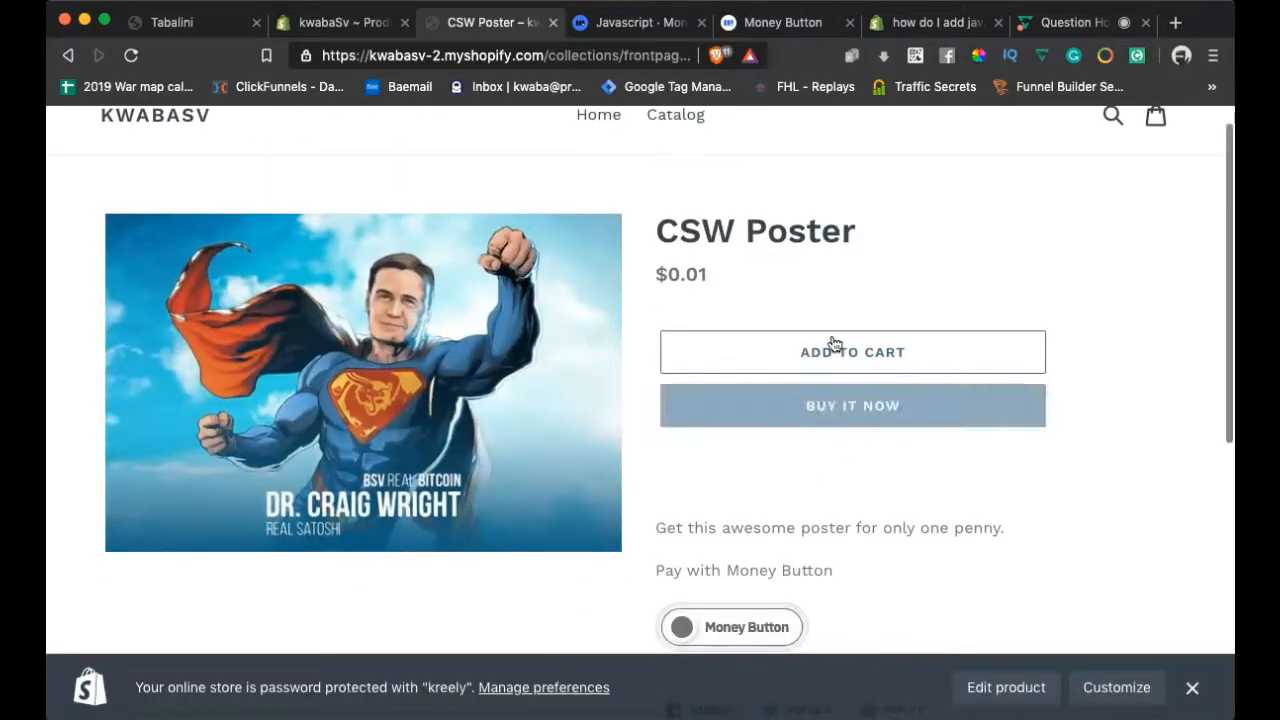
left_click(834, 408)
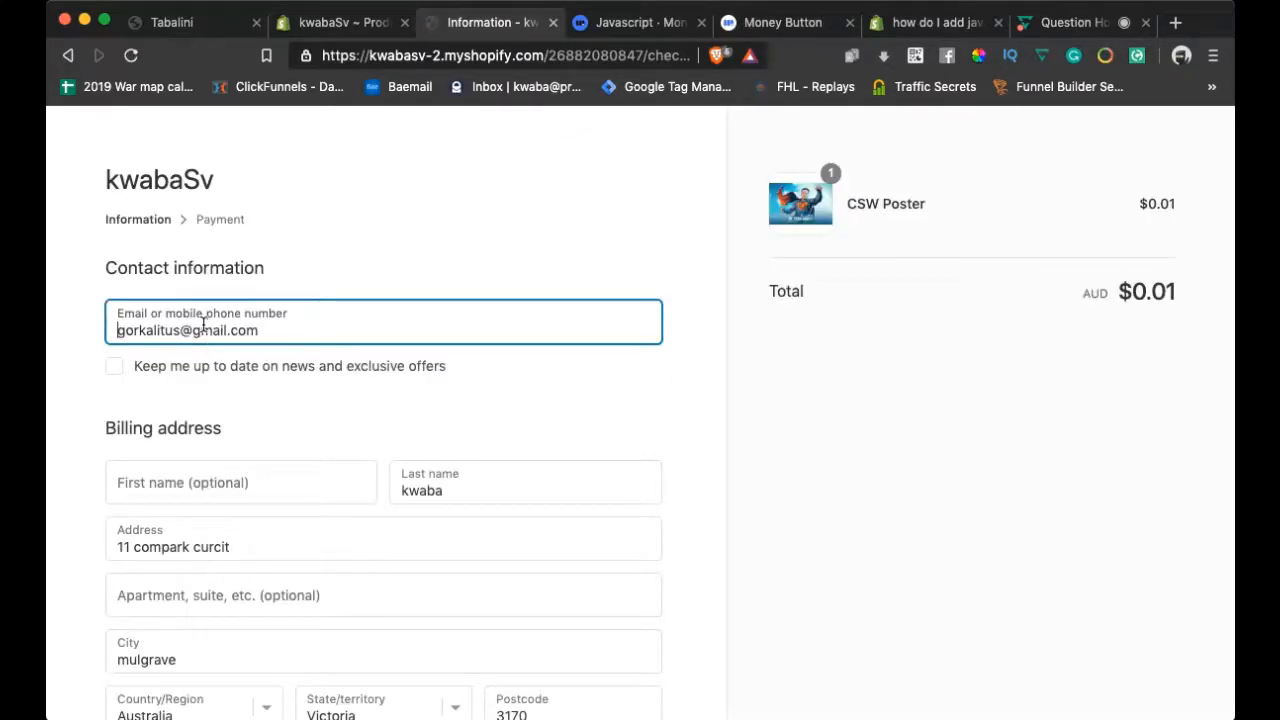
Replace the checkout contact e-mail with the shopper's own address using the autofill suggestion
scroll(204, 323, "down", 2)
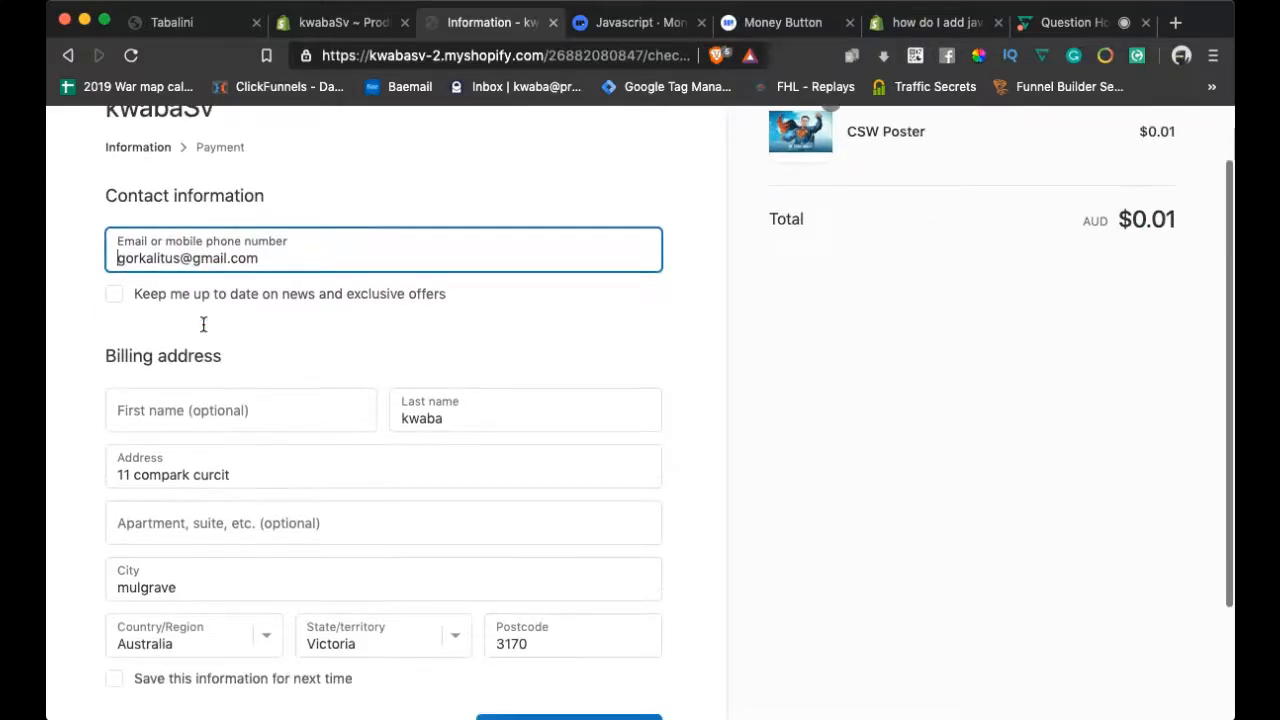
triple_click(199, 257)
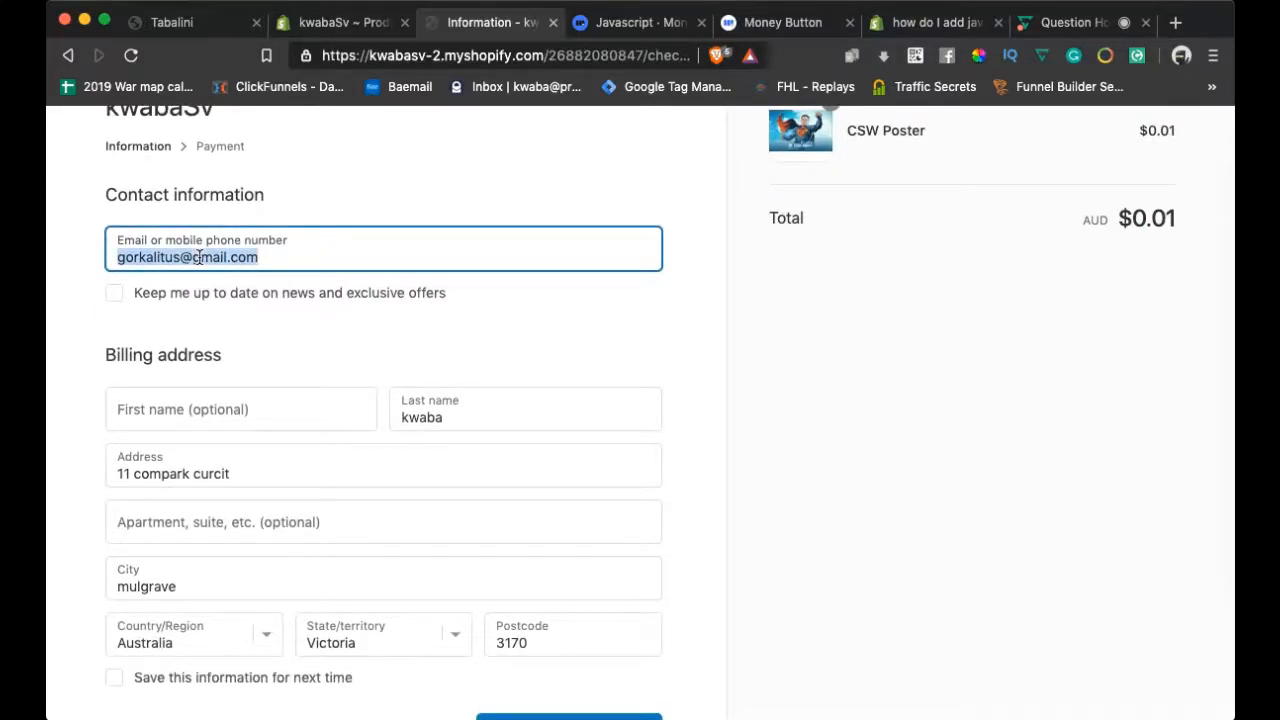
type("b")
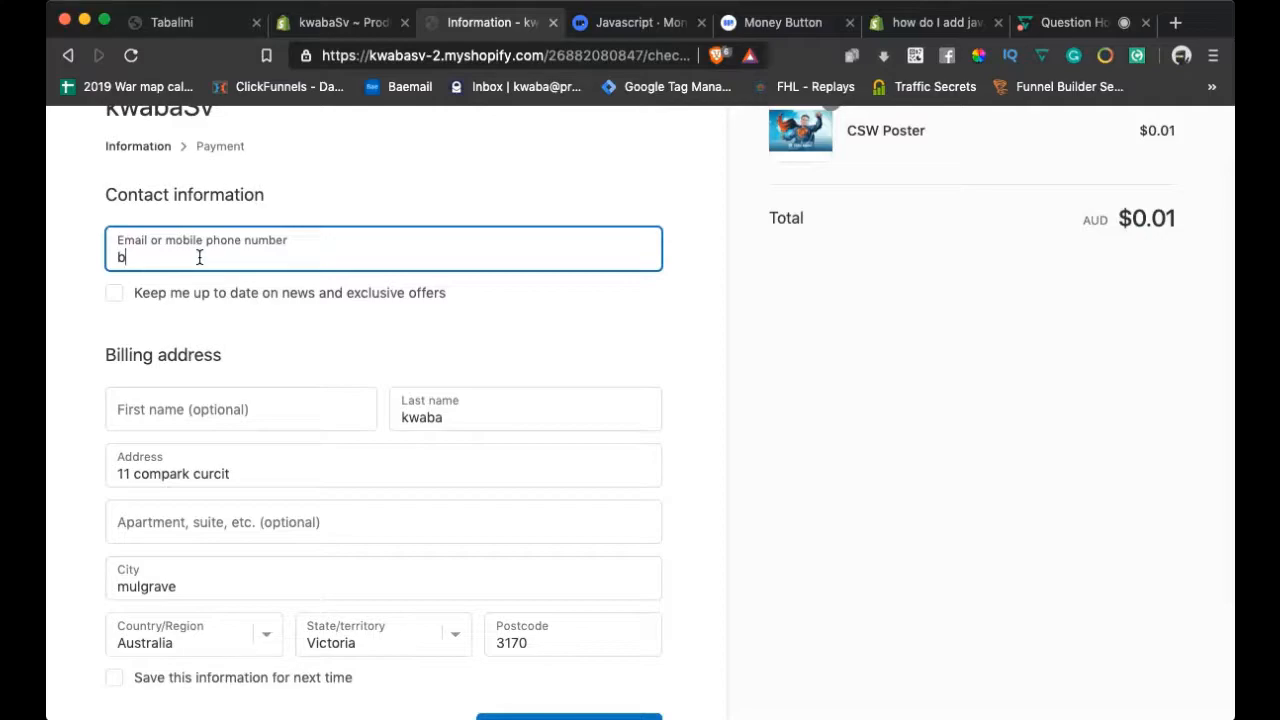
key("BackSpace")
left_click(196, 301)
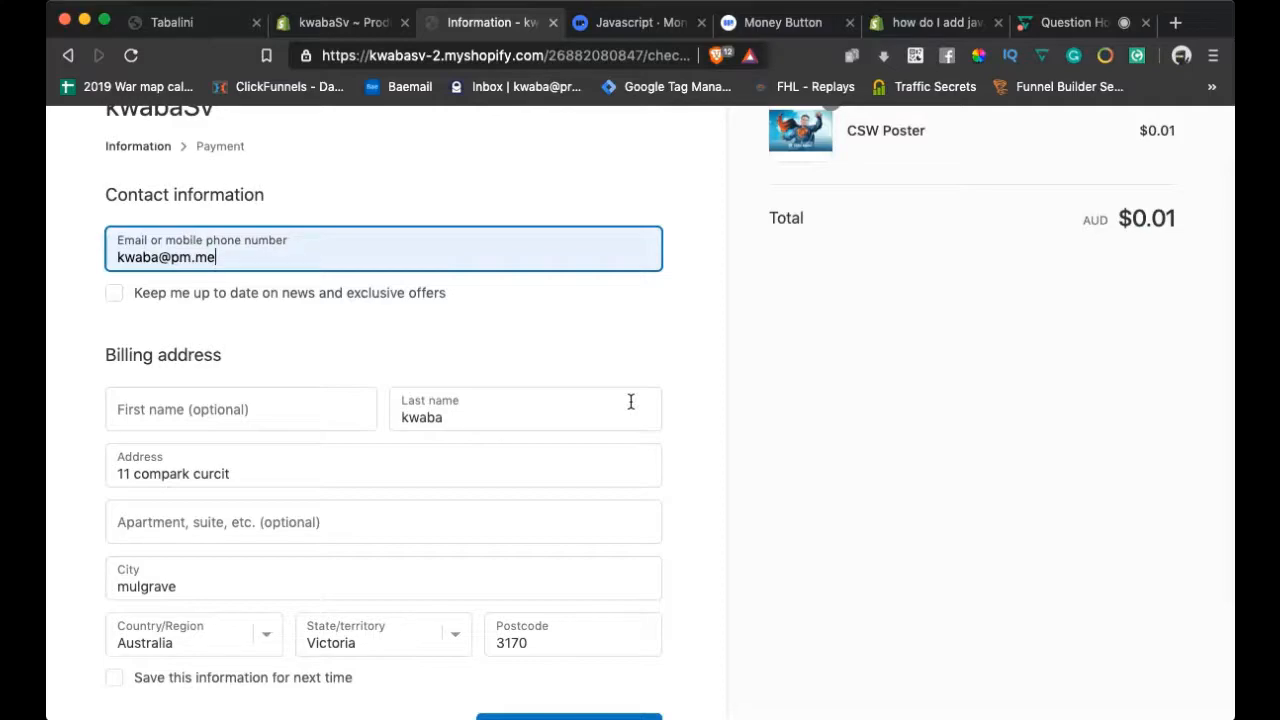
Submit the Information step to continue to payment
scroll(787, 333, "up", 2)
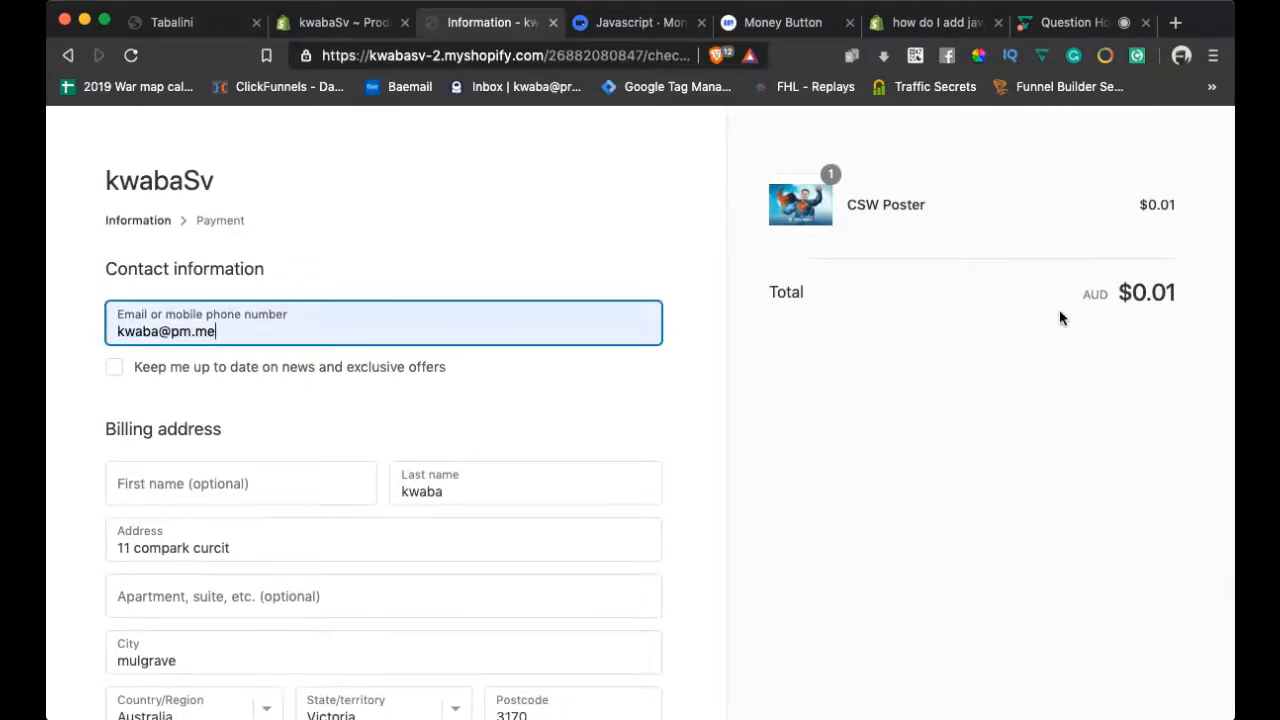
scroll(686, 377, "down", 5)
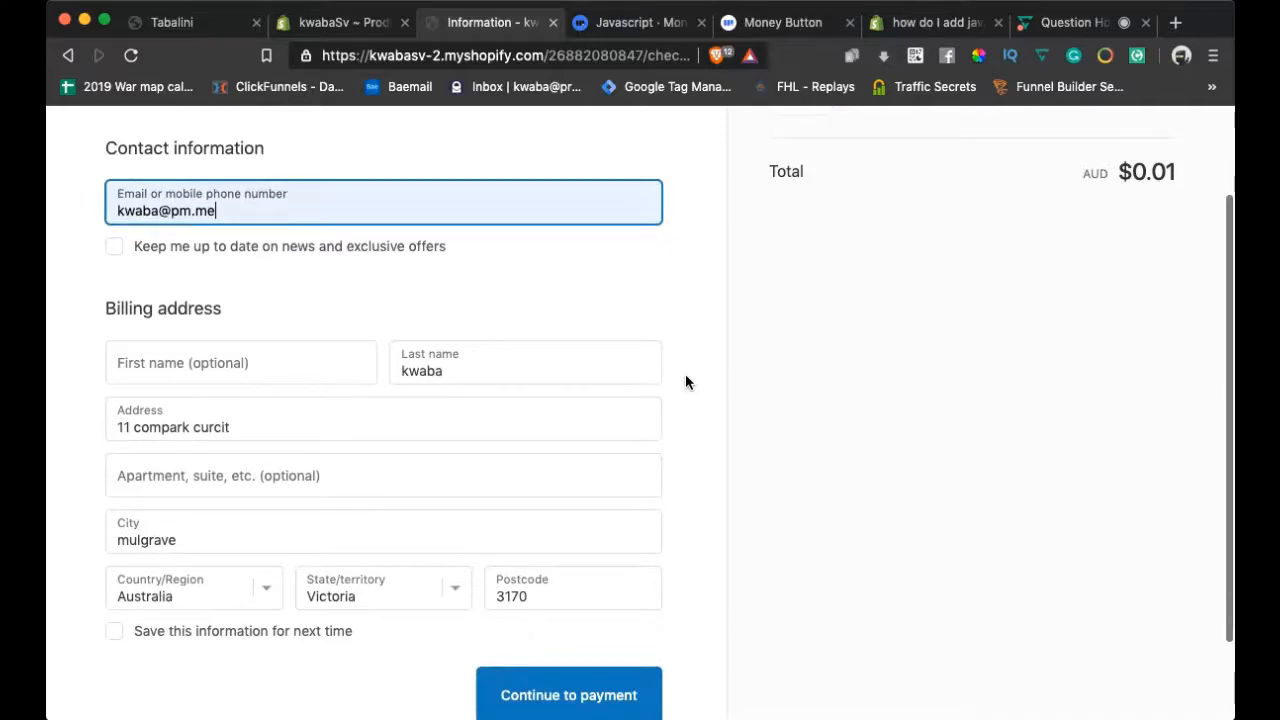
scroll(686, 382, "down", 1)
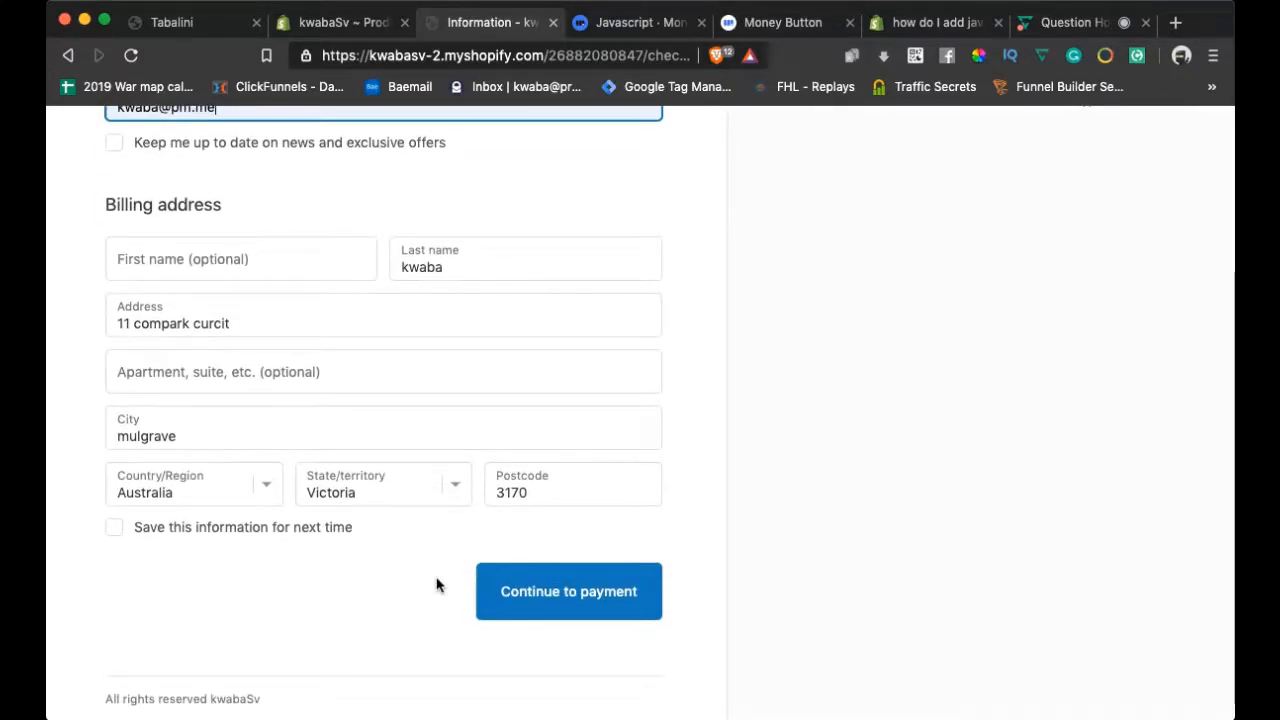
left_click(538, 592)
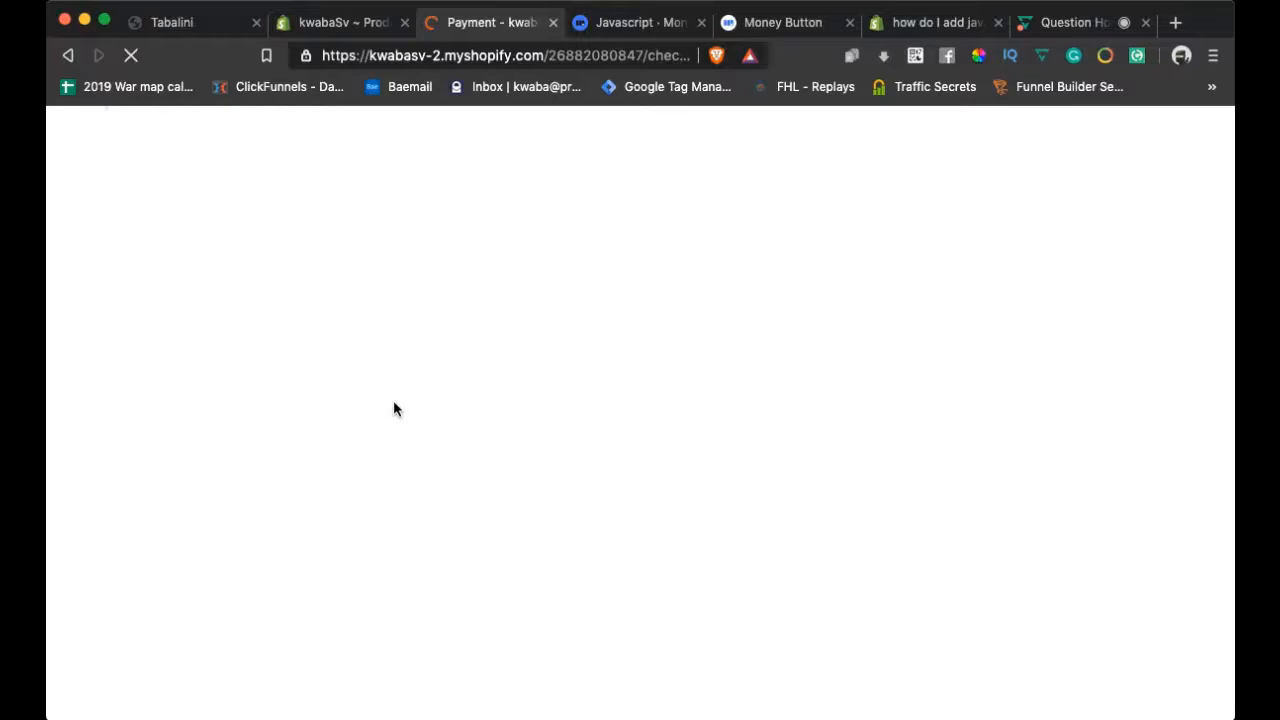
Pay with Money Button (BSV) rather than BitcoinSv and place the order
scroll(699, 502, "down", 2)
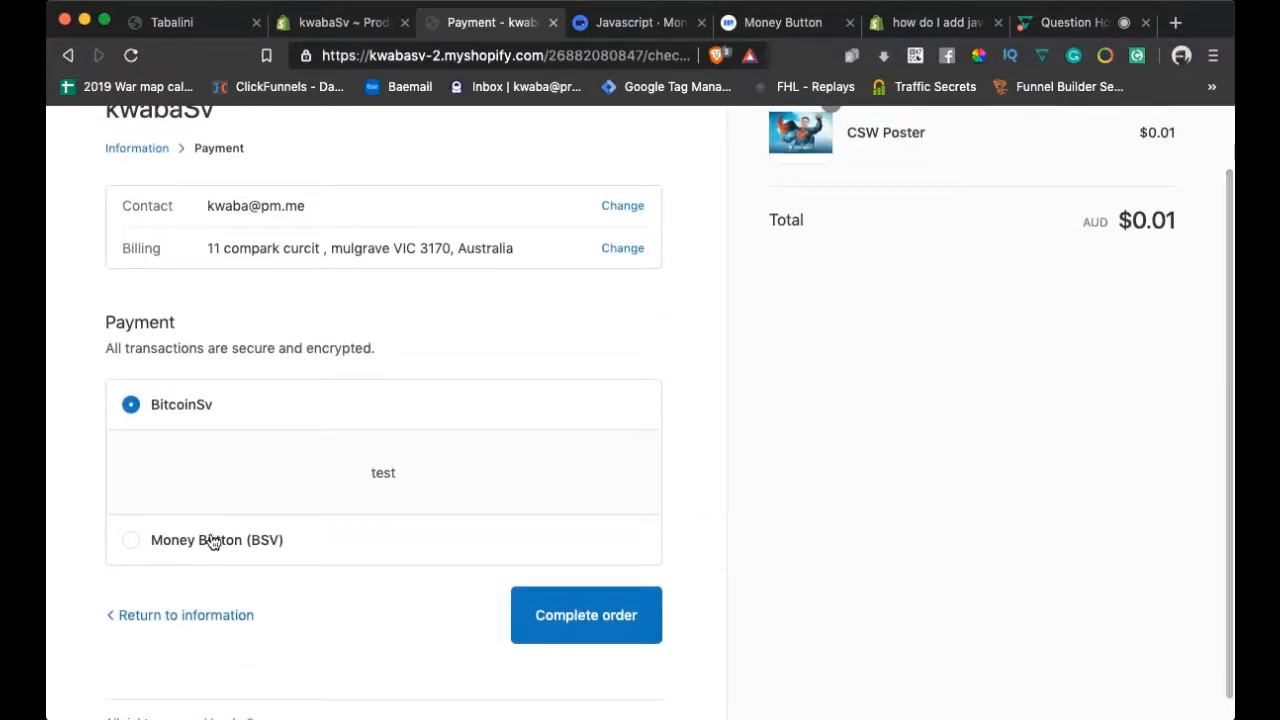
left_click(130, 539)
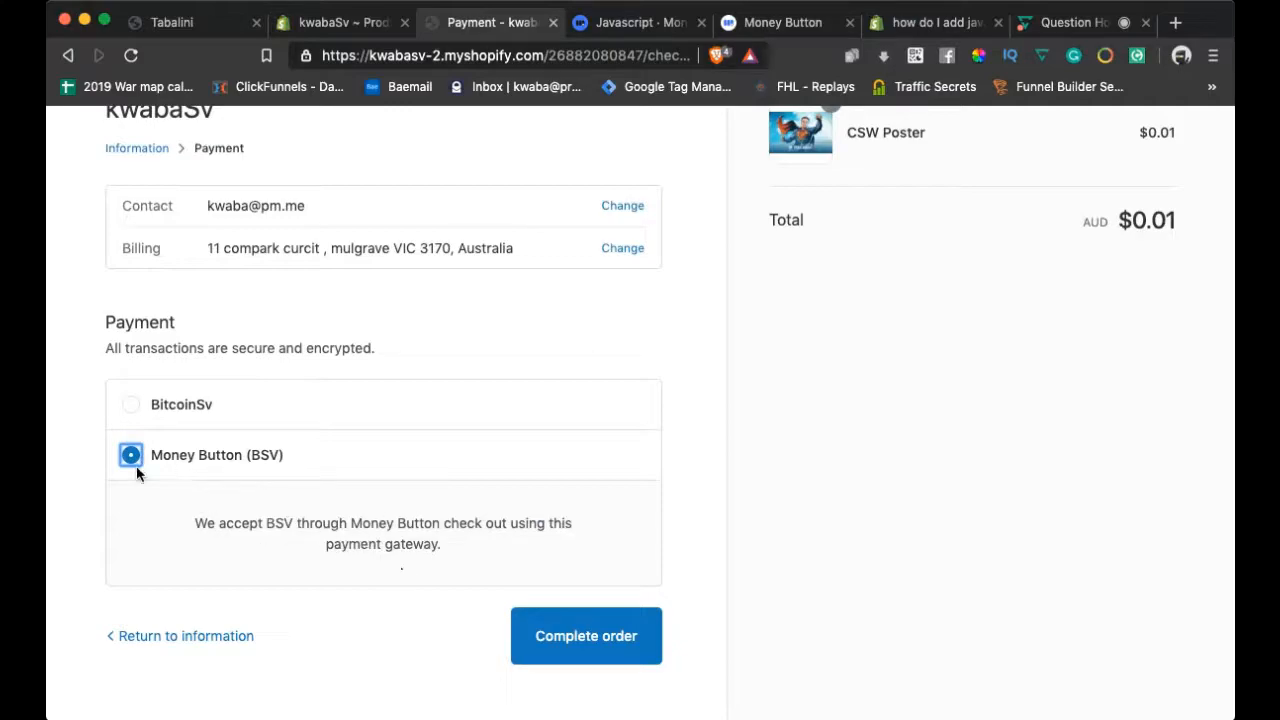
left_click(129, 405)
left_click(133, 541)
scroll(418, 532, "down", 1)
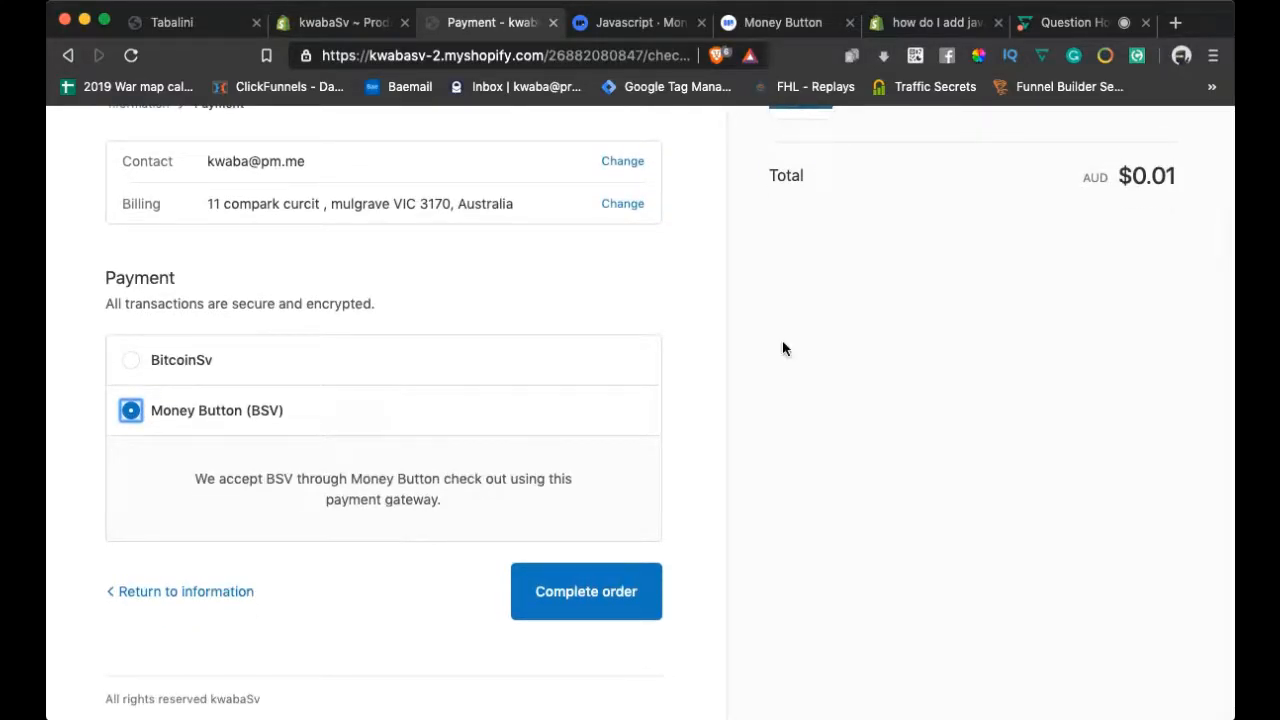
scroll(380, 290, "up", 2)
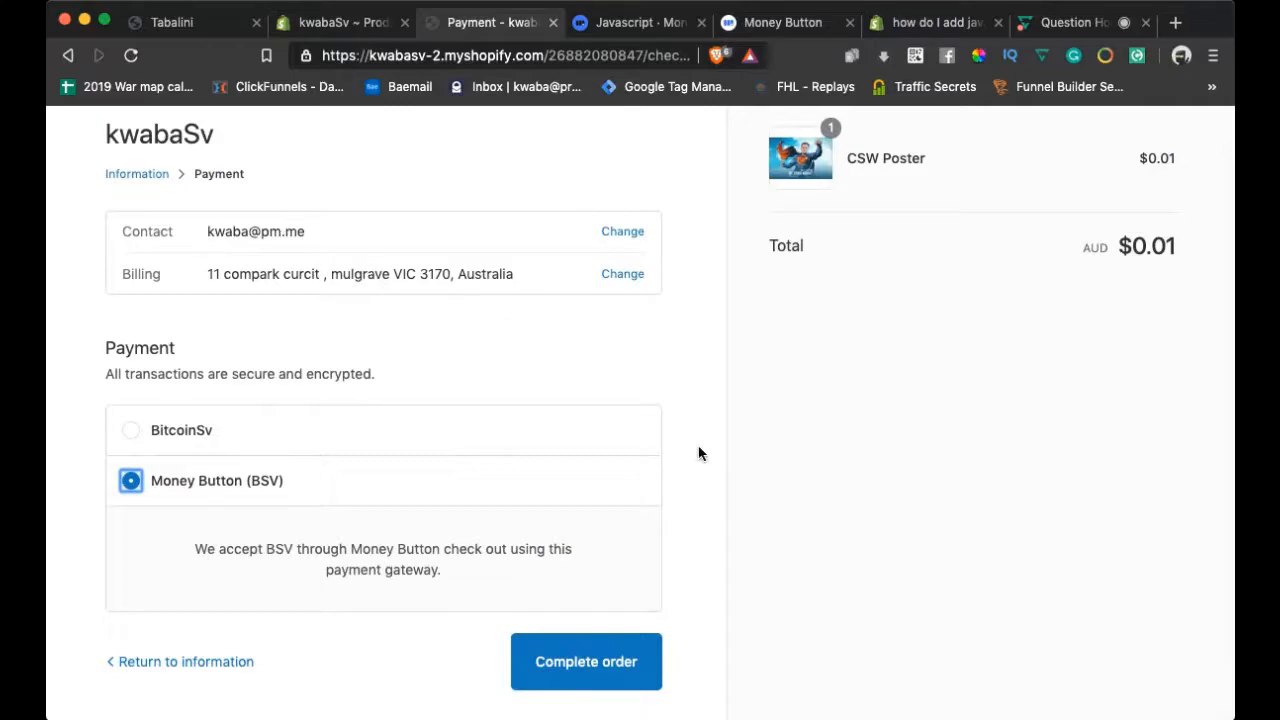
scroll(700, 452, "down", 2)
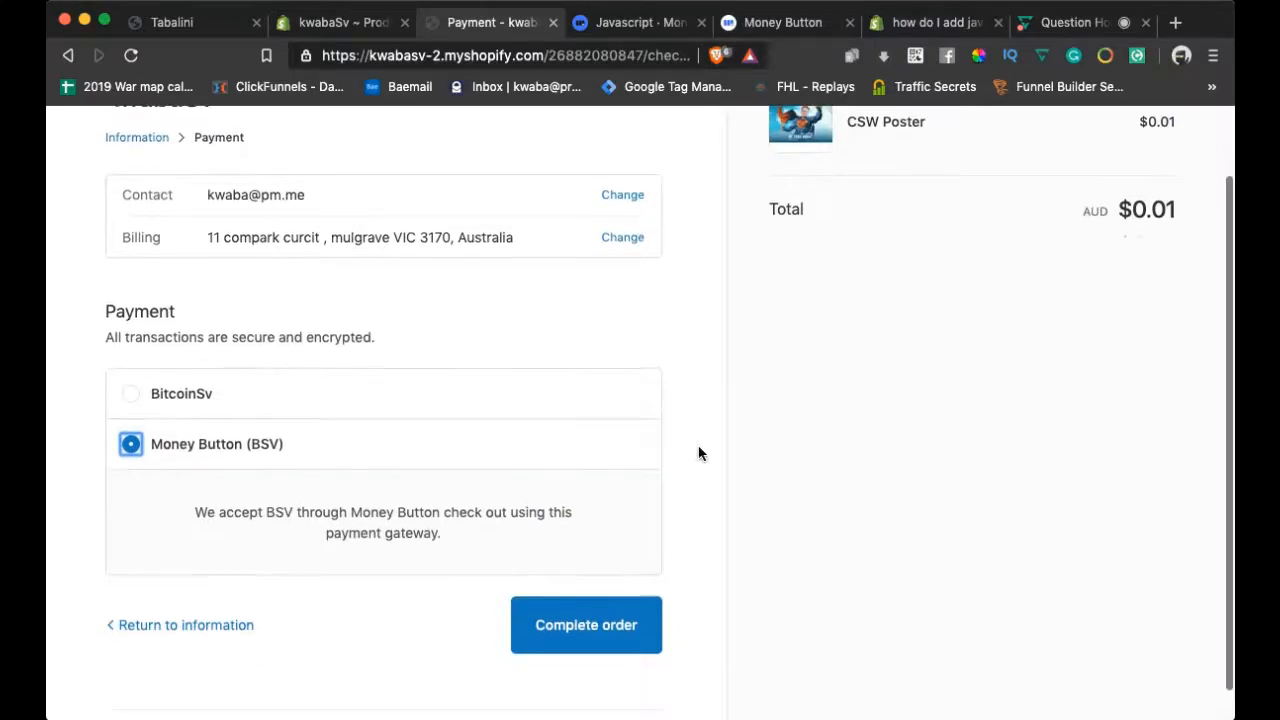
left_click(614, 595)
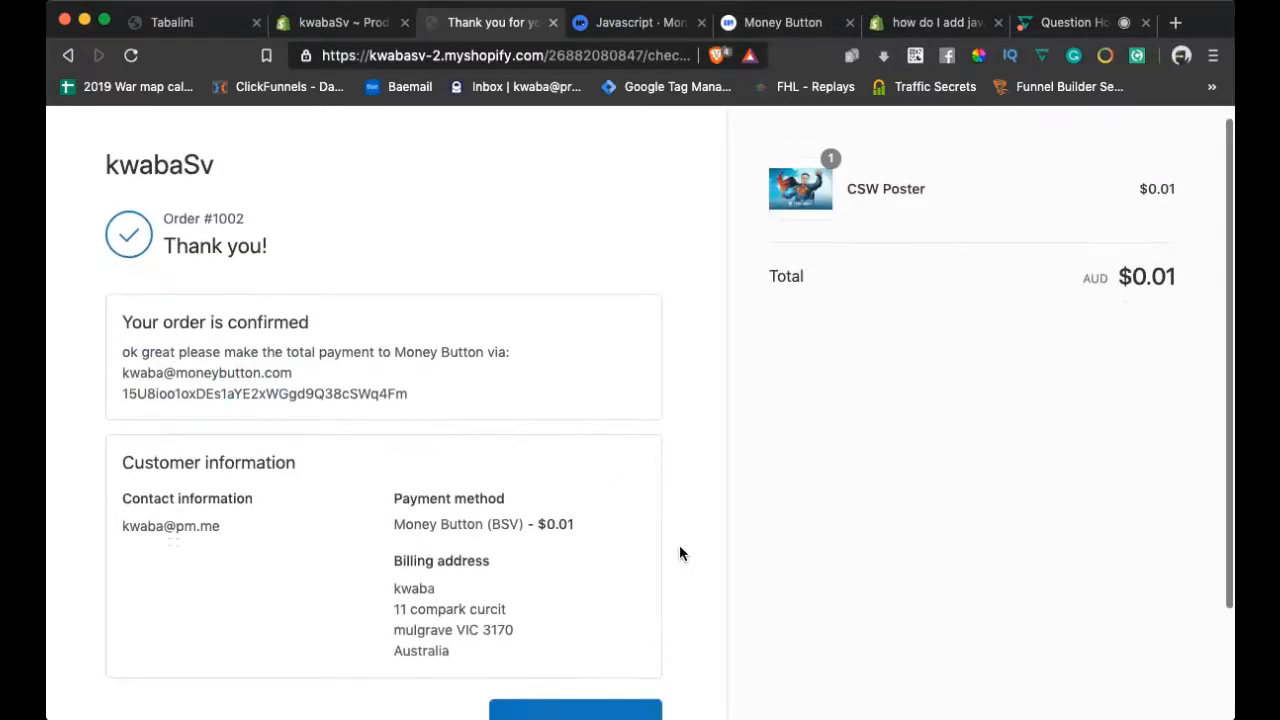
Inspect the payee's Money Button e-mail and BSV payment address on the confirmation page
scroll(679, 546, "down", 1)
scroll(679, 546, "up", 1)
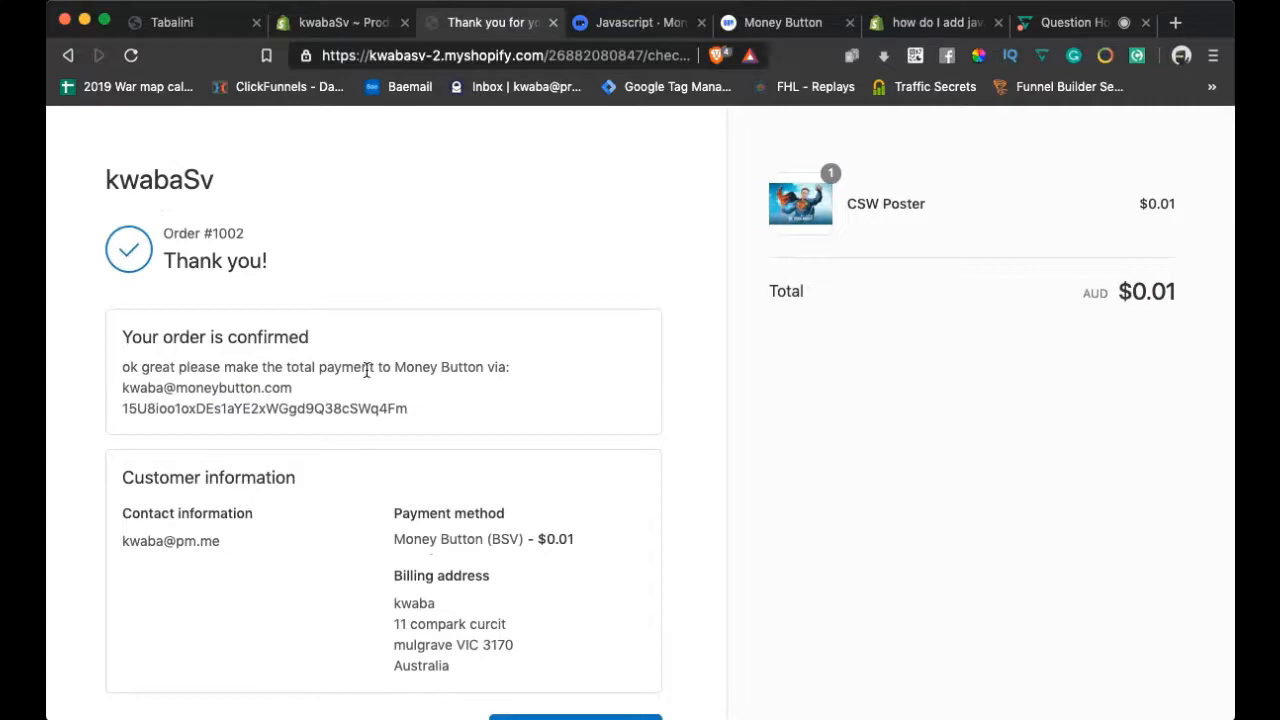
left_click_drag(121, 392, 293, 390)
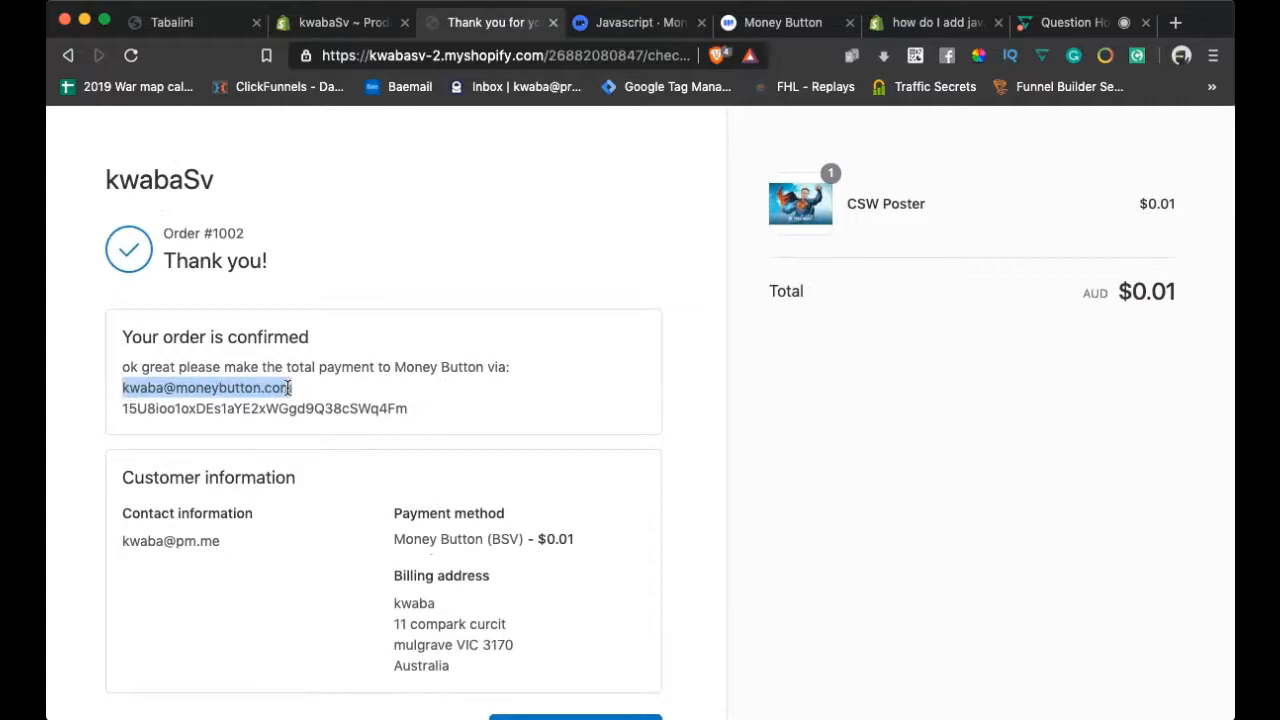
double_click(219, 406)
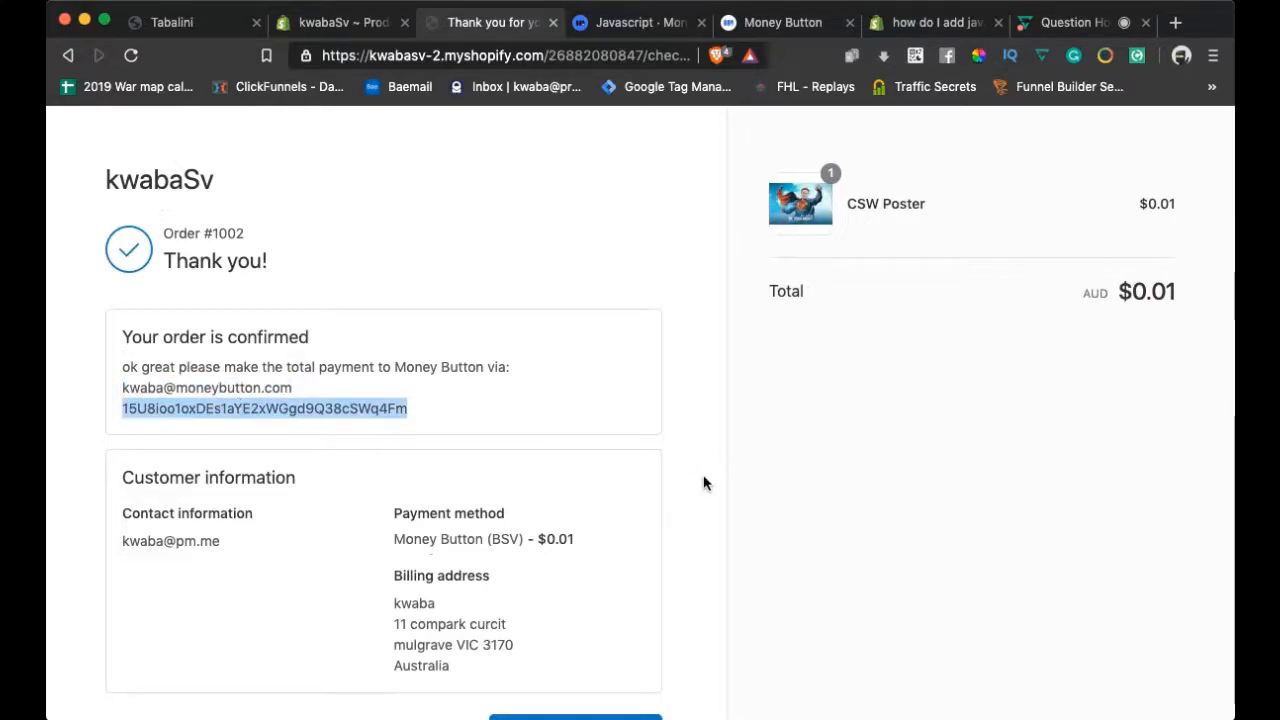
scroll(703, 483, "down", 4)
scroll(703, 483, "up", 3)
scroll(703, 483, "down", 3)
scroll(703, 483, "up", 2)
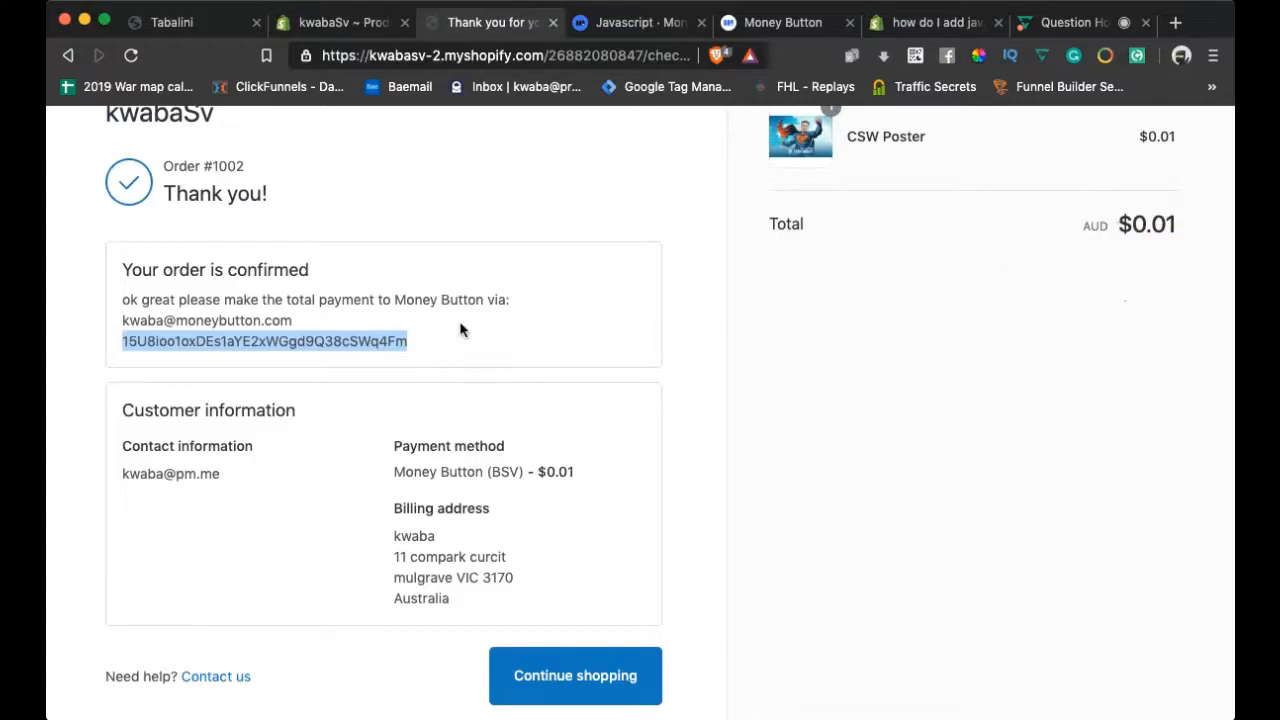
scroll(481, 346, "down", 2)
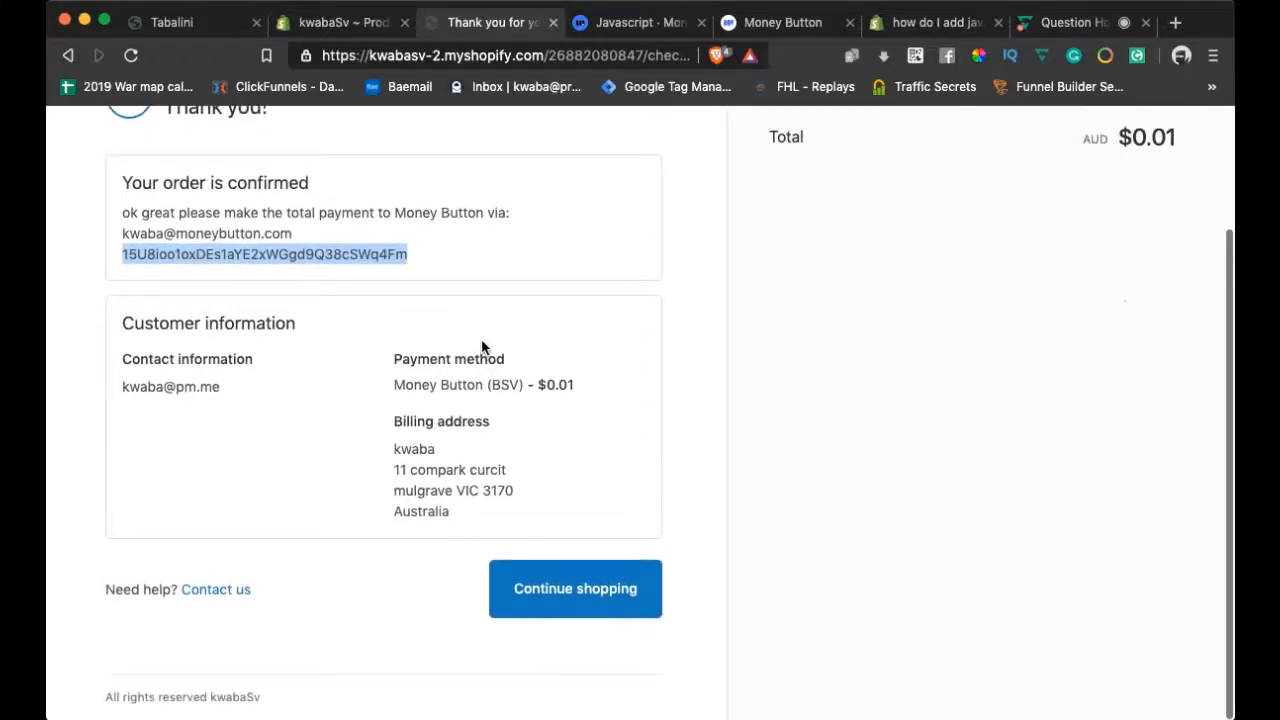
scroll(481, 347, "up", 3)
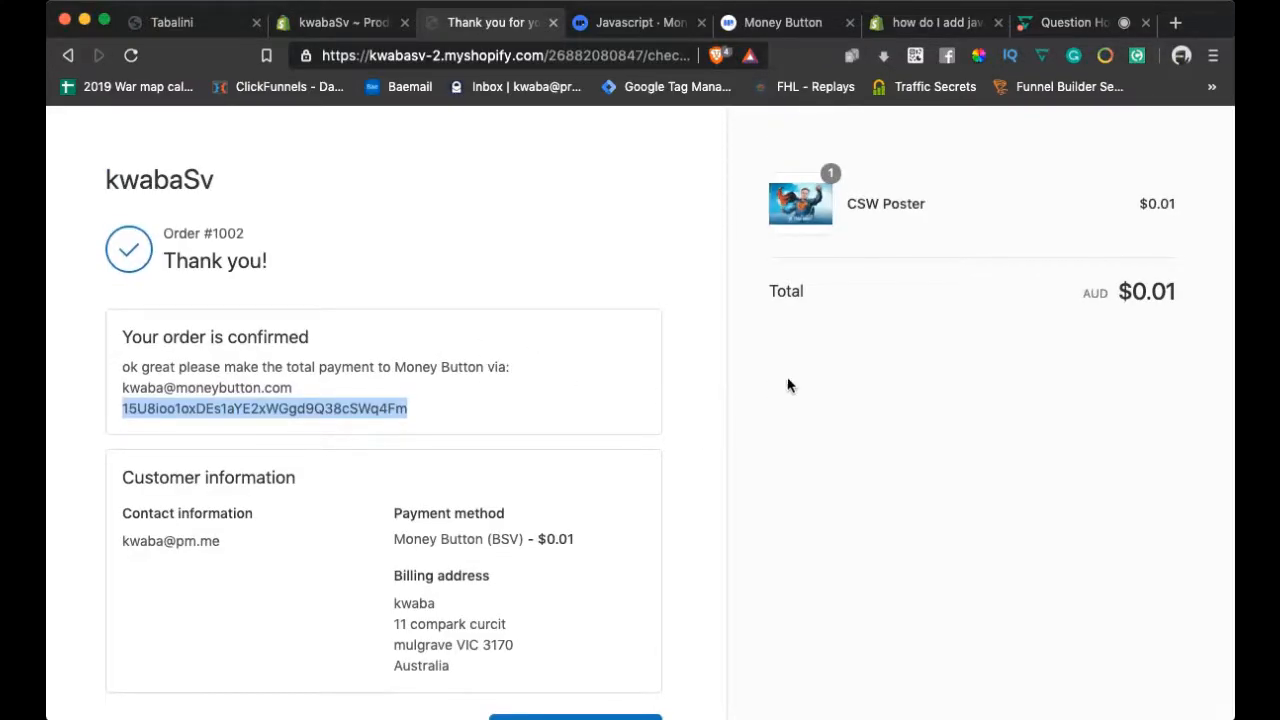
scroll(667, 372, "down", 4)
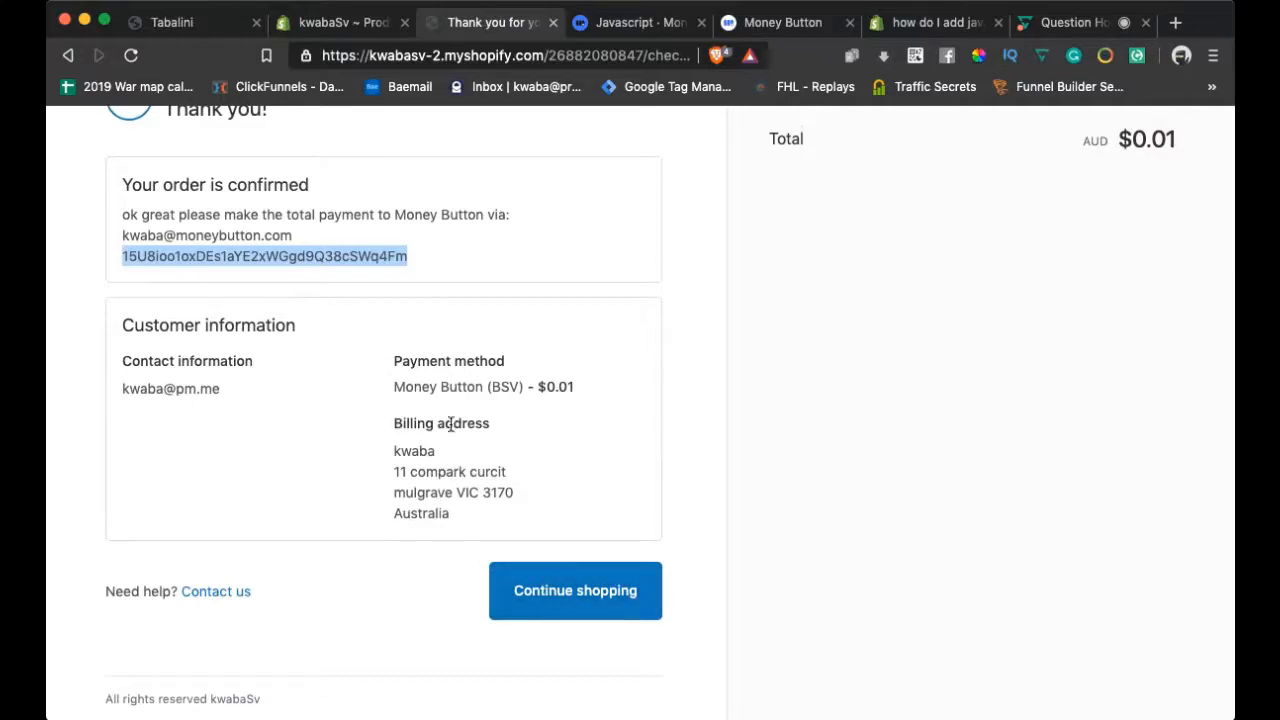
scroll(470, 356, "up", 2)
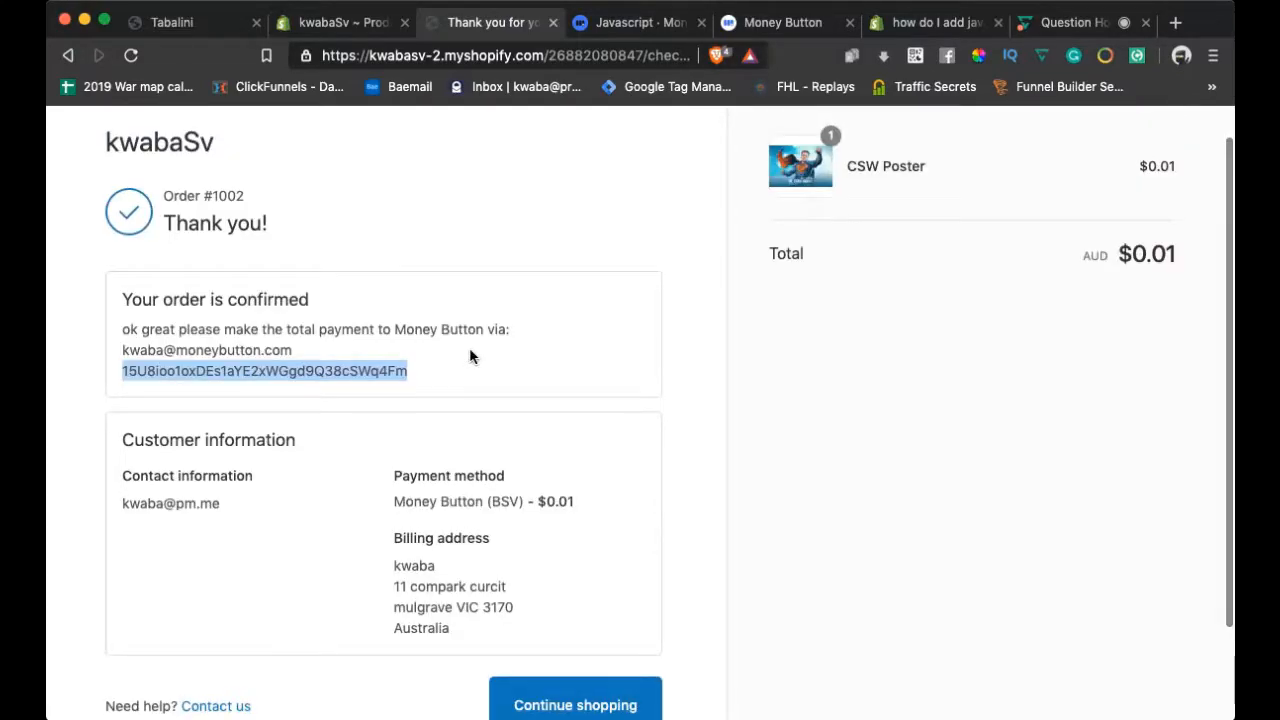
scroll(470, 351, "up", 1)
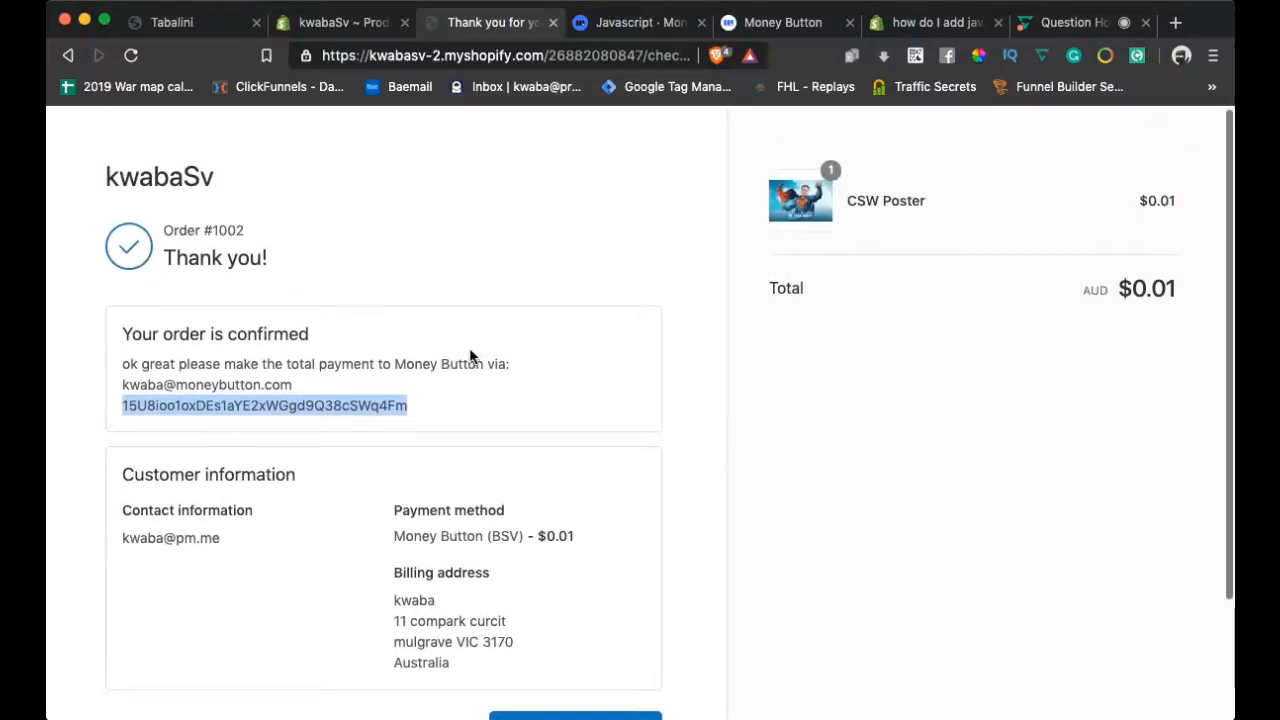
left_click(220, 537)
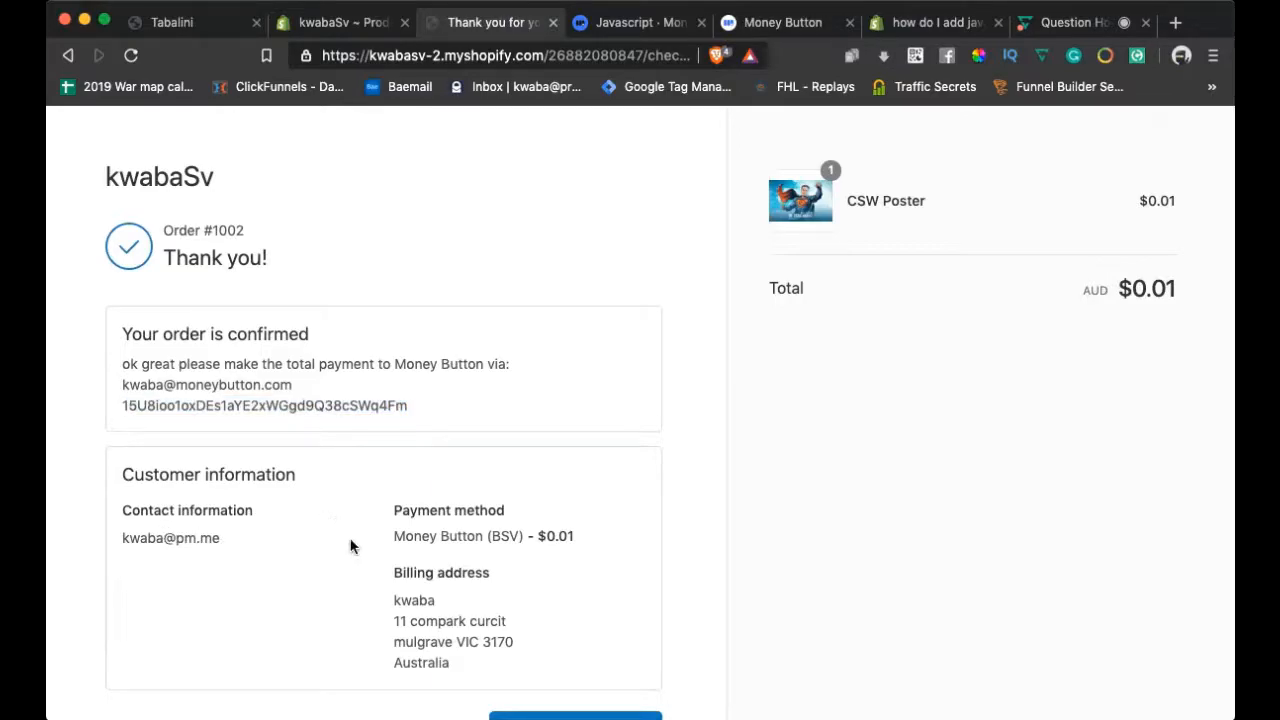
Review the rest of order #1002's confirmation, then continue shopping back to the store
scroll(367, 549, "down", 1)
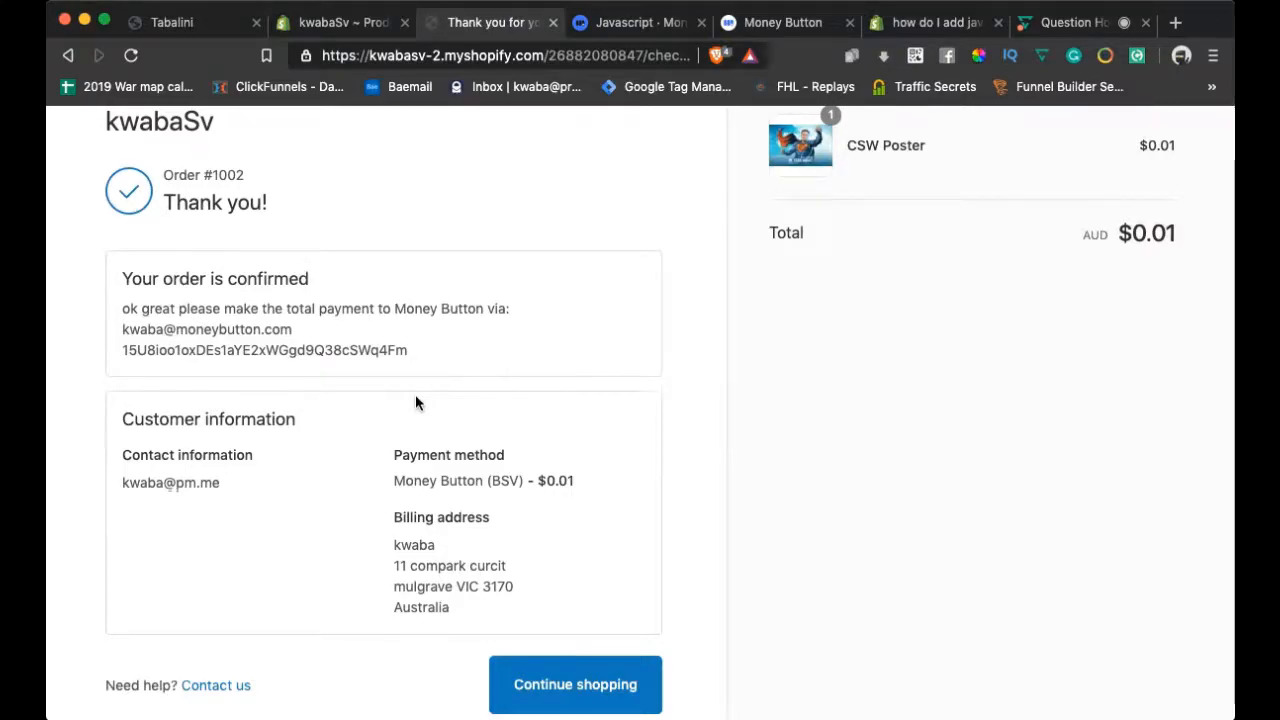
scroll(416, 400, "down", 2)
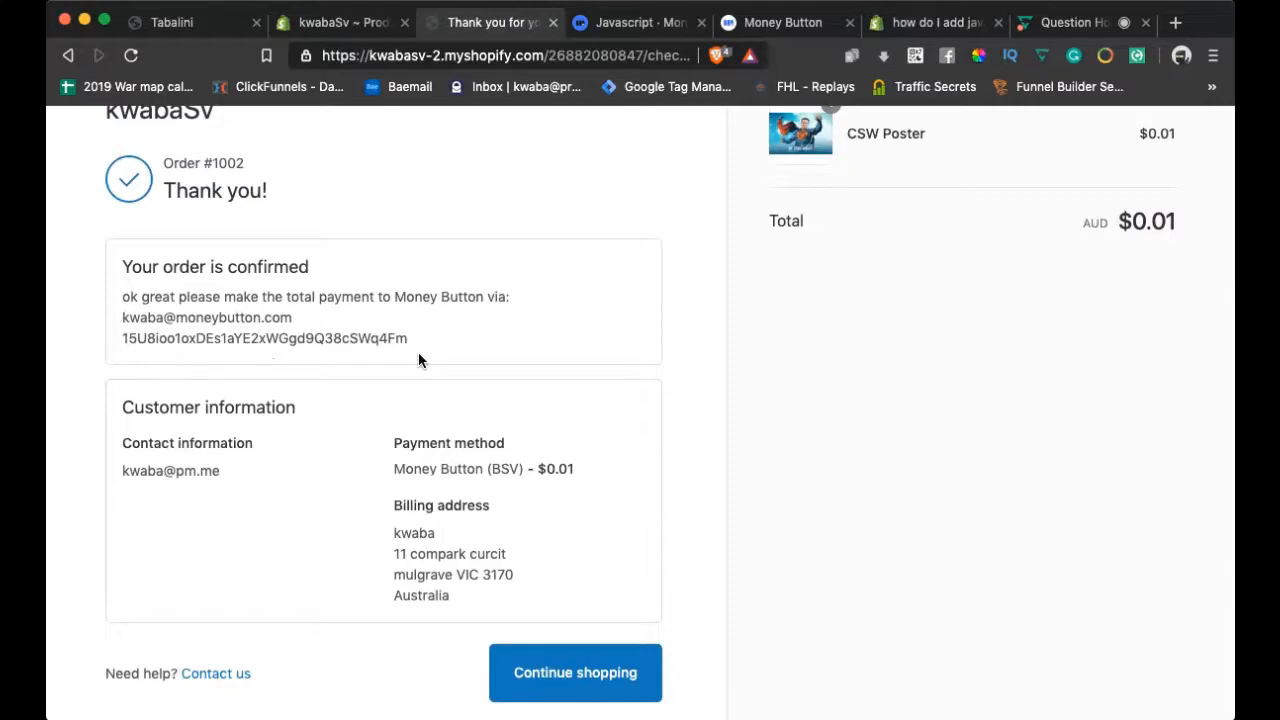
scroll(731, 494, "down", 1)
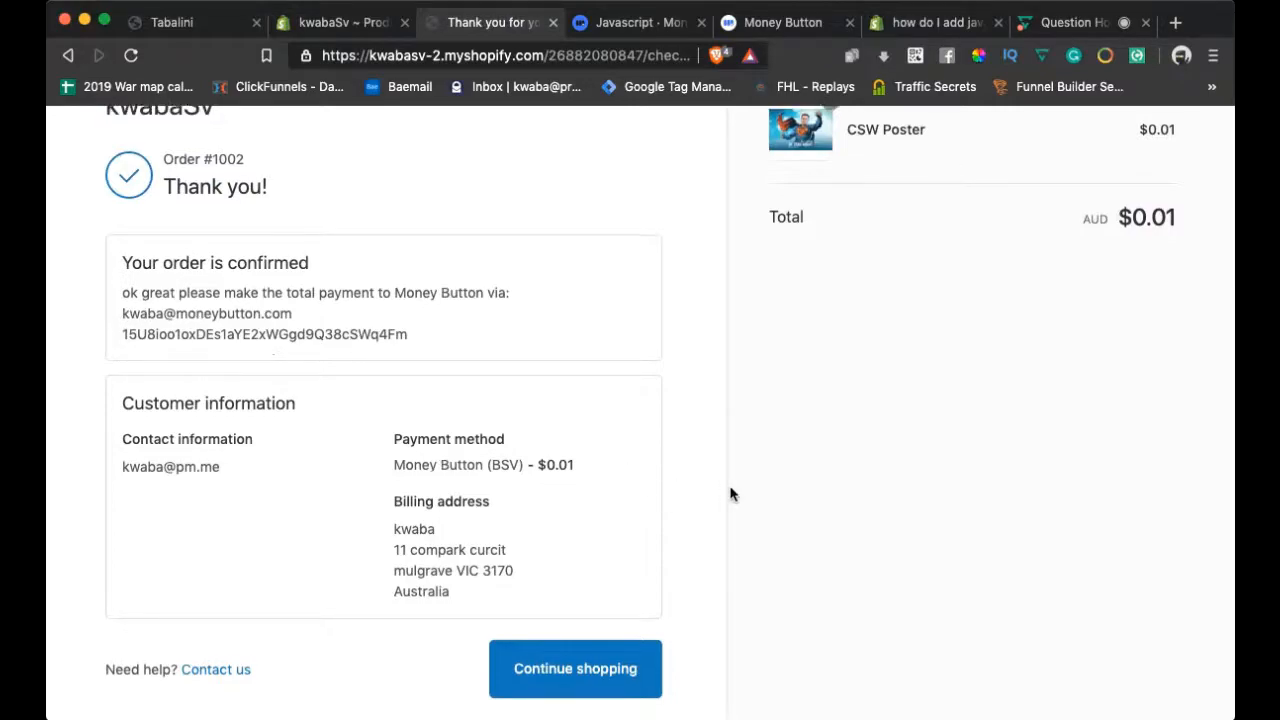
scroll(731, 494, "down", 3)
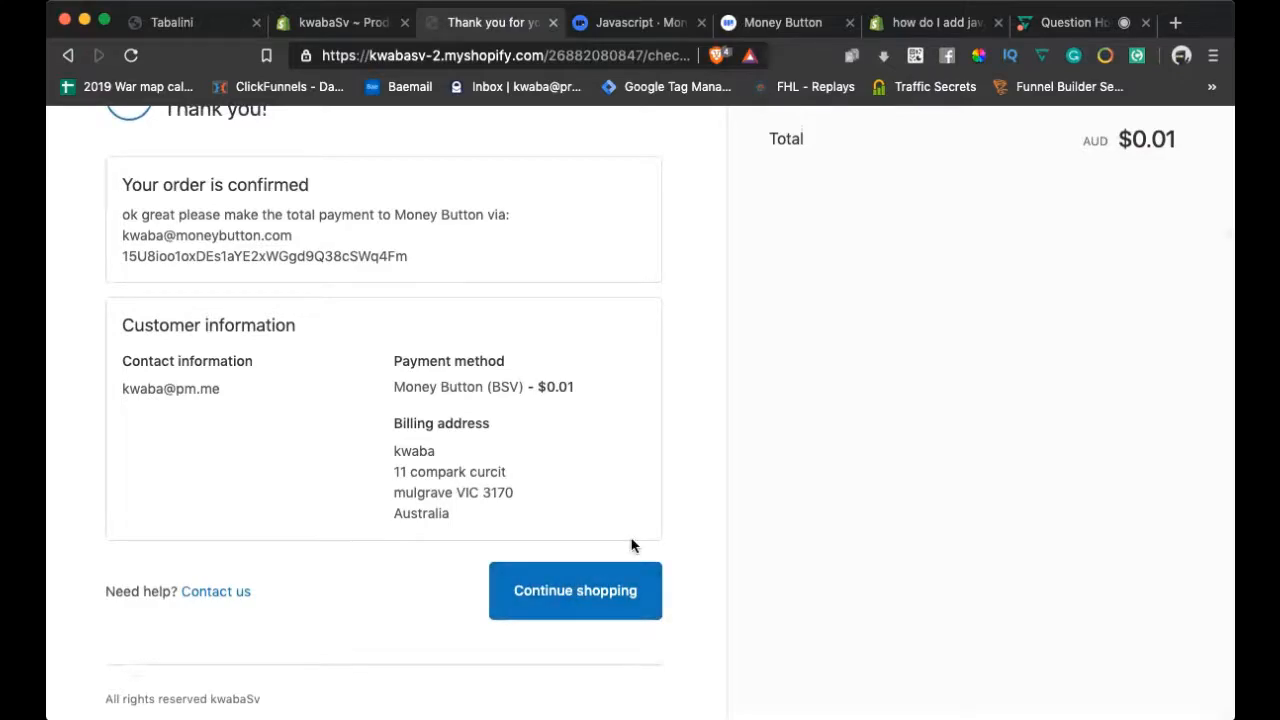
scroll(671, 470, "up", 1)
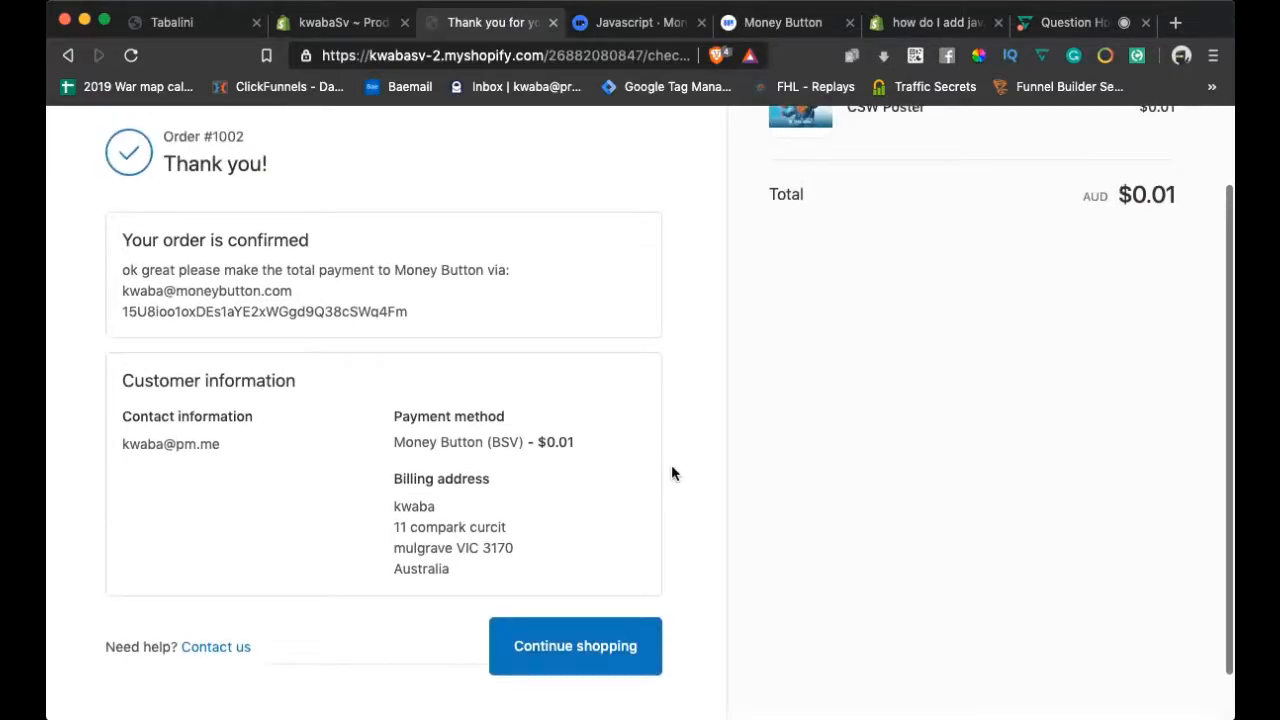
scroll(671, 464, "down", 1)
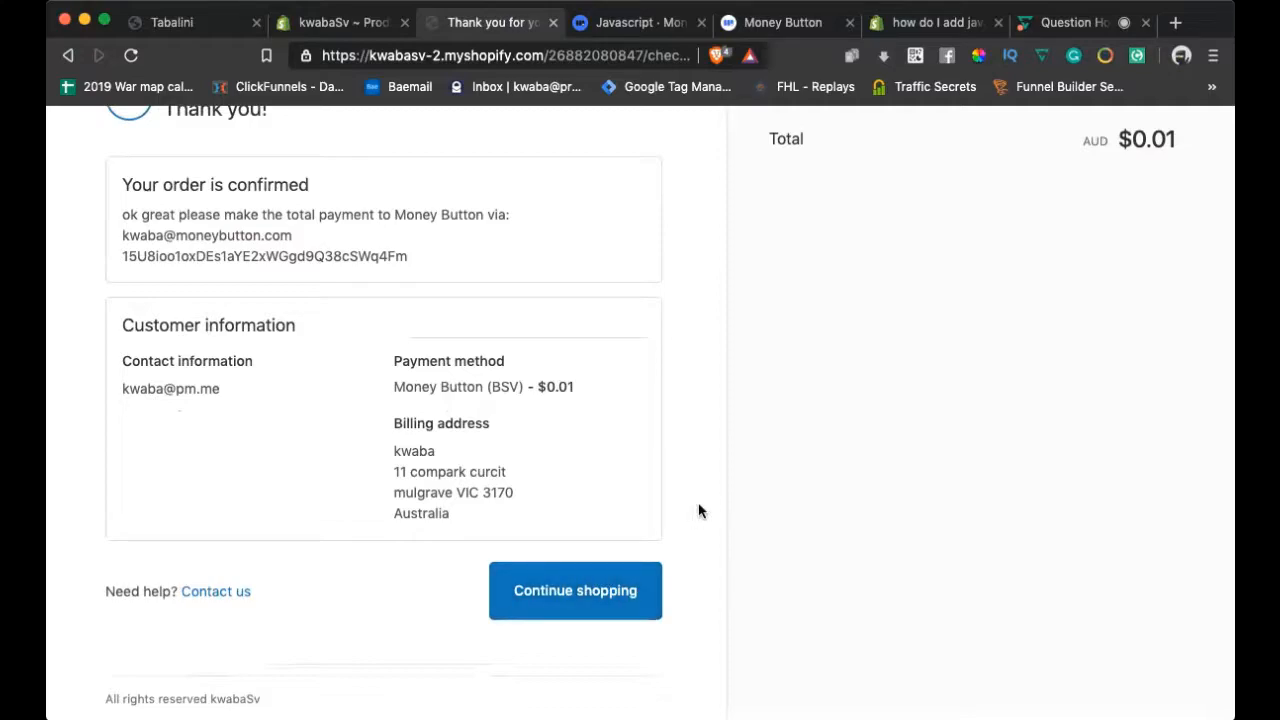
scroll(698, 502, "up", 3)
scroll(698, 504, "down", 3)
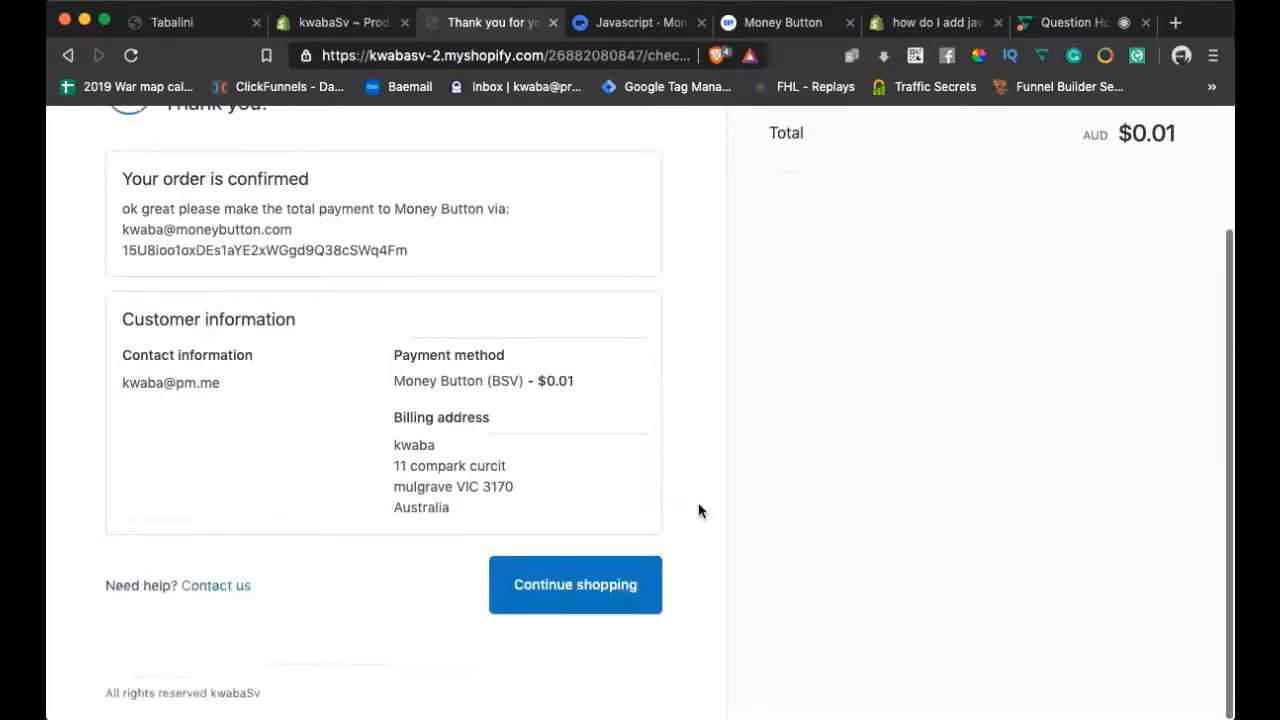
scroll(698, 504, "up", 3)
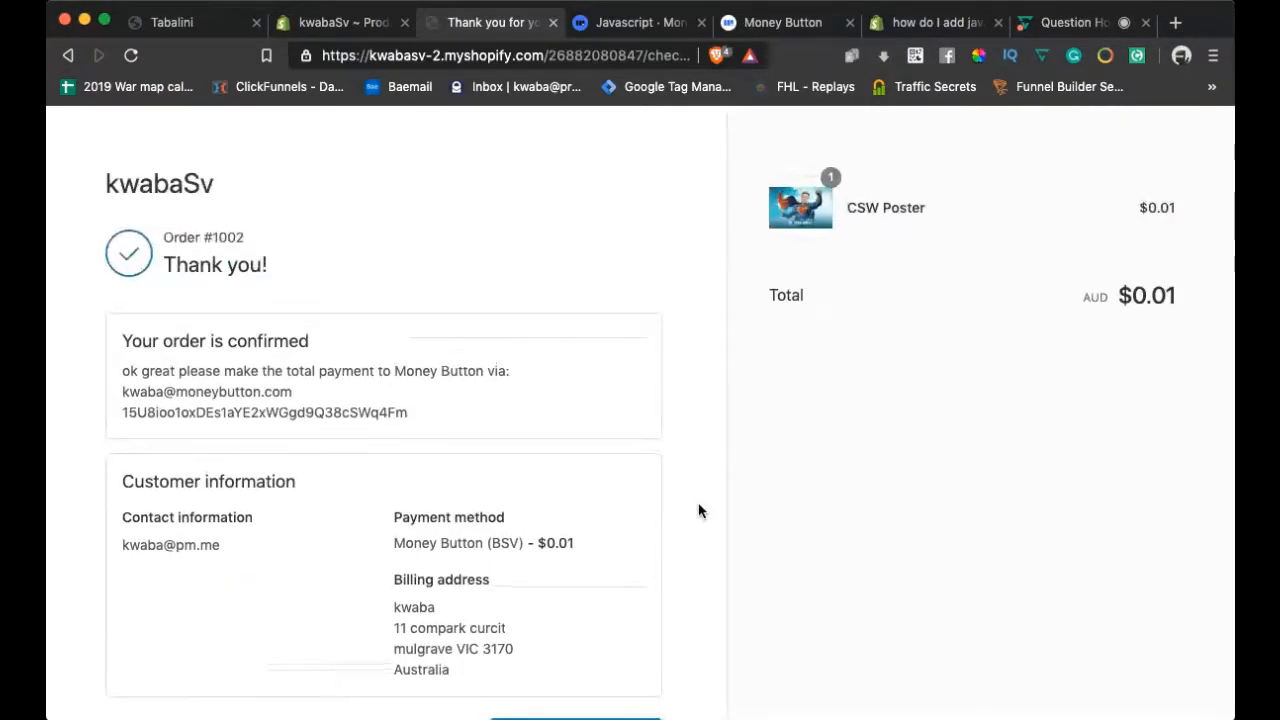
scroll(698, 511, "down", 3)
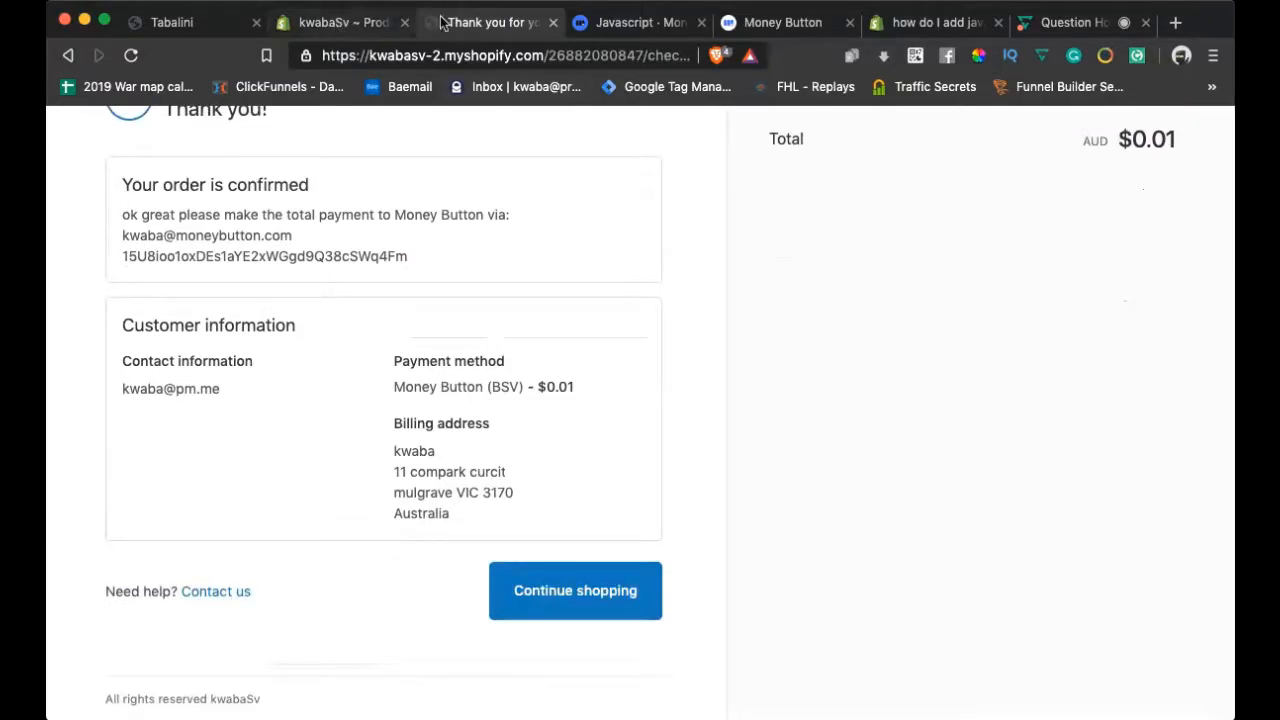
left_click(578, 590)
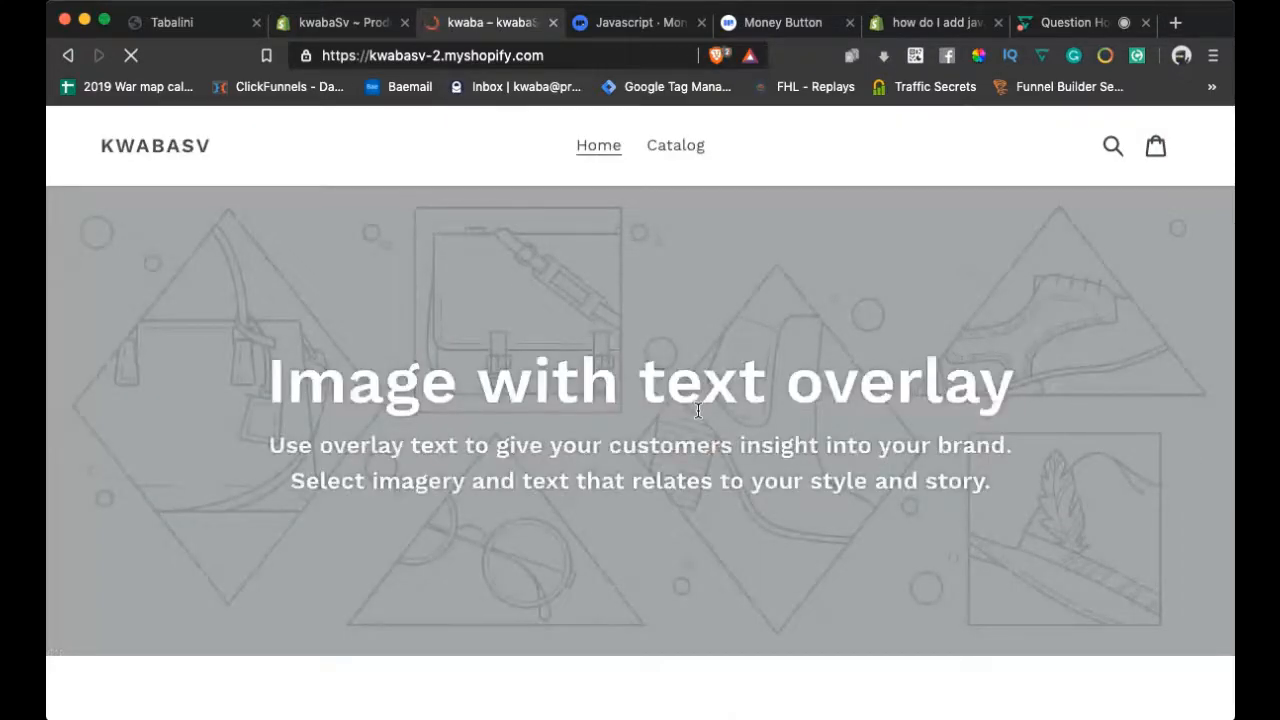
Open the live CSW Poster page, scroll to its embedded Money Button, then return to the kwabaSv admin
scroll(698, 410, "down", 10)
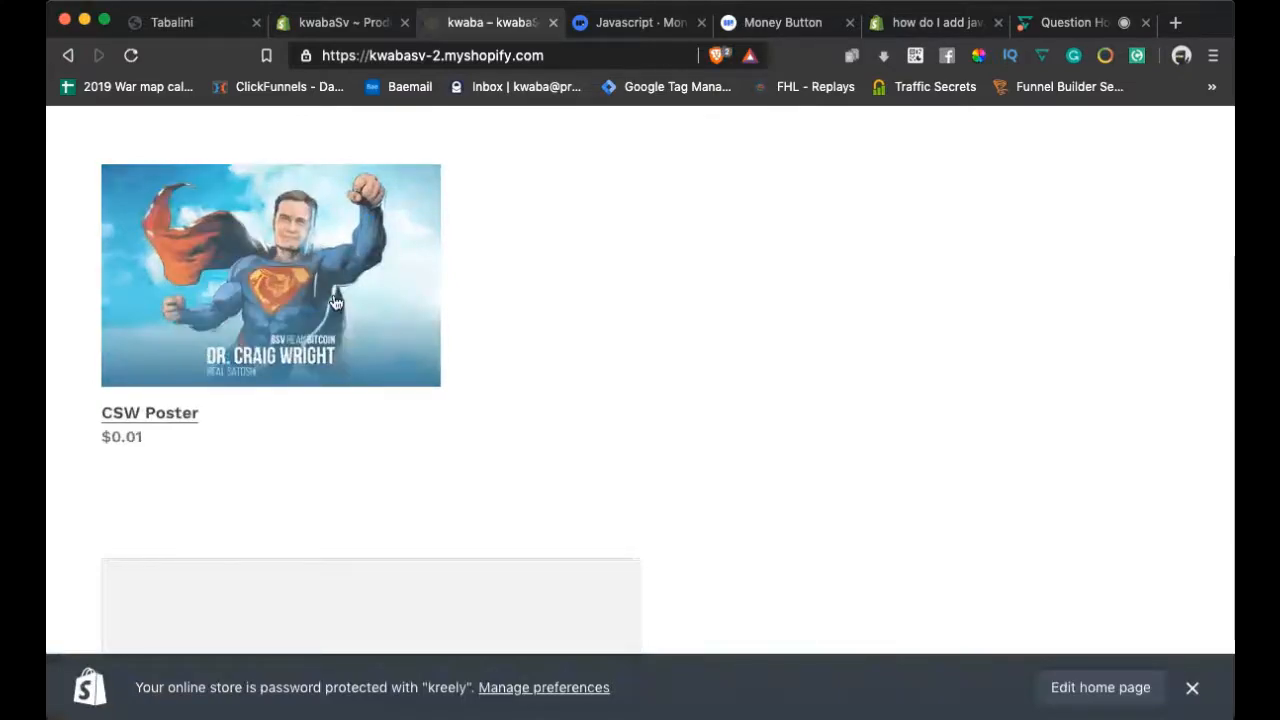
left_click(336, 303)
scroll(720, 410, "down", 3)
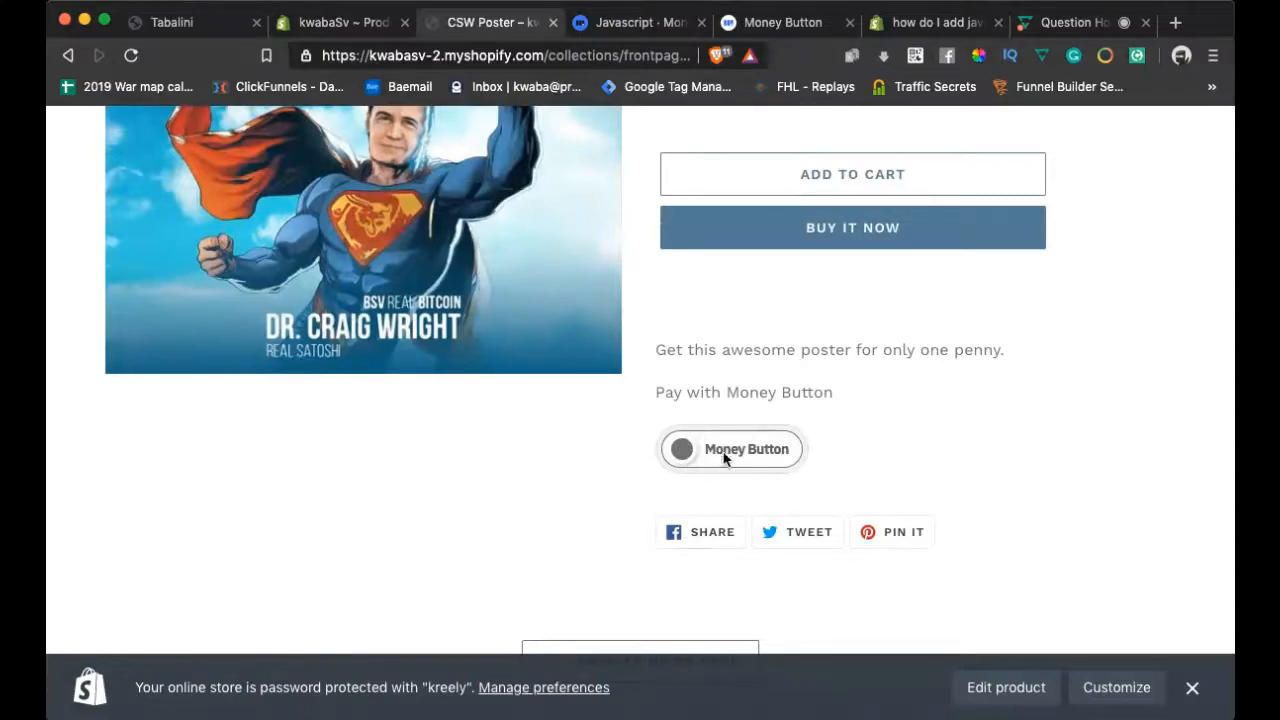
scroll(724, 337, "up", 2)
scroll(724, 337, "down", 4)
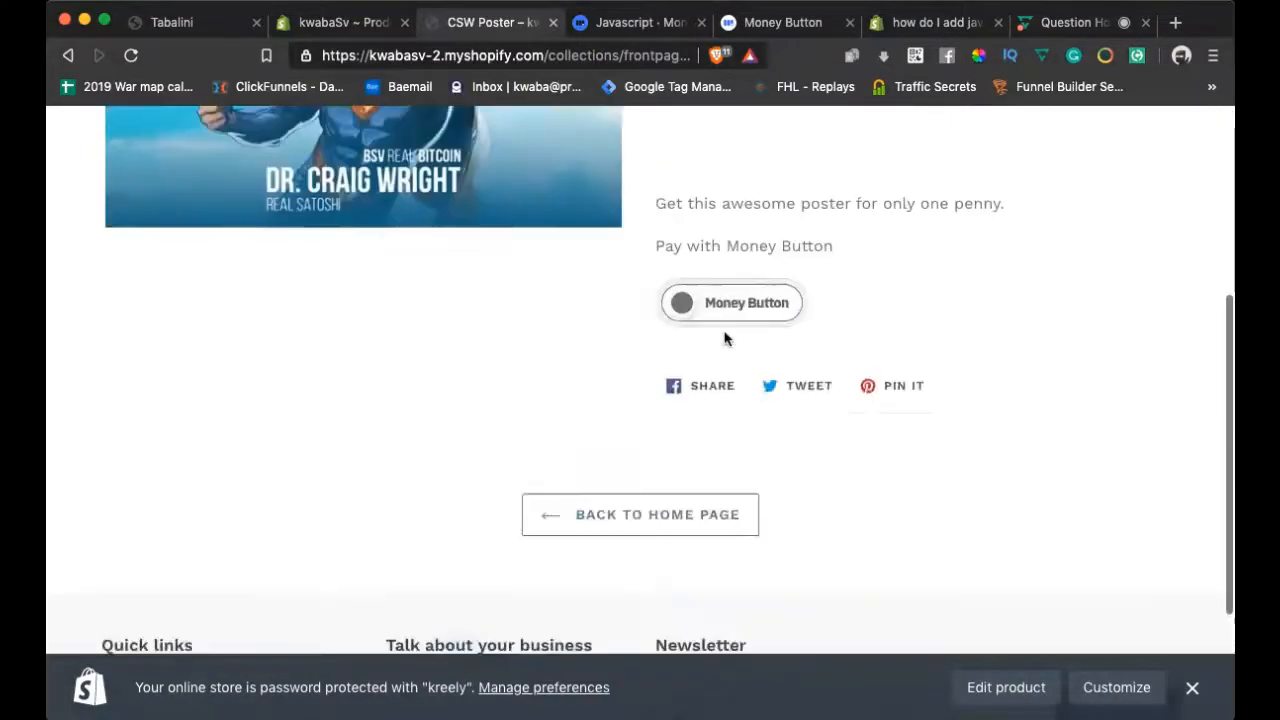
scroll(726, 339, "up", 3)
scroll(1000, 417, "down", 2)
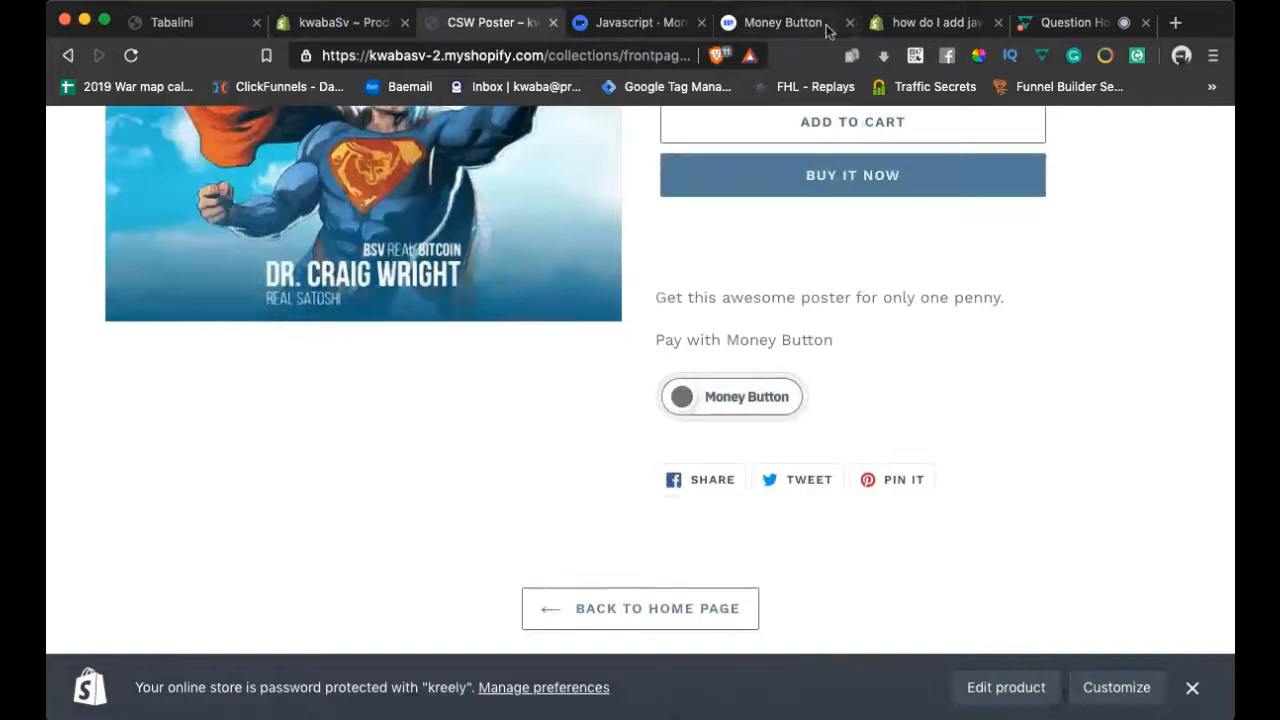
scroll(836, 217, "up", 2)
scroll(836, 217, "up", 1)
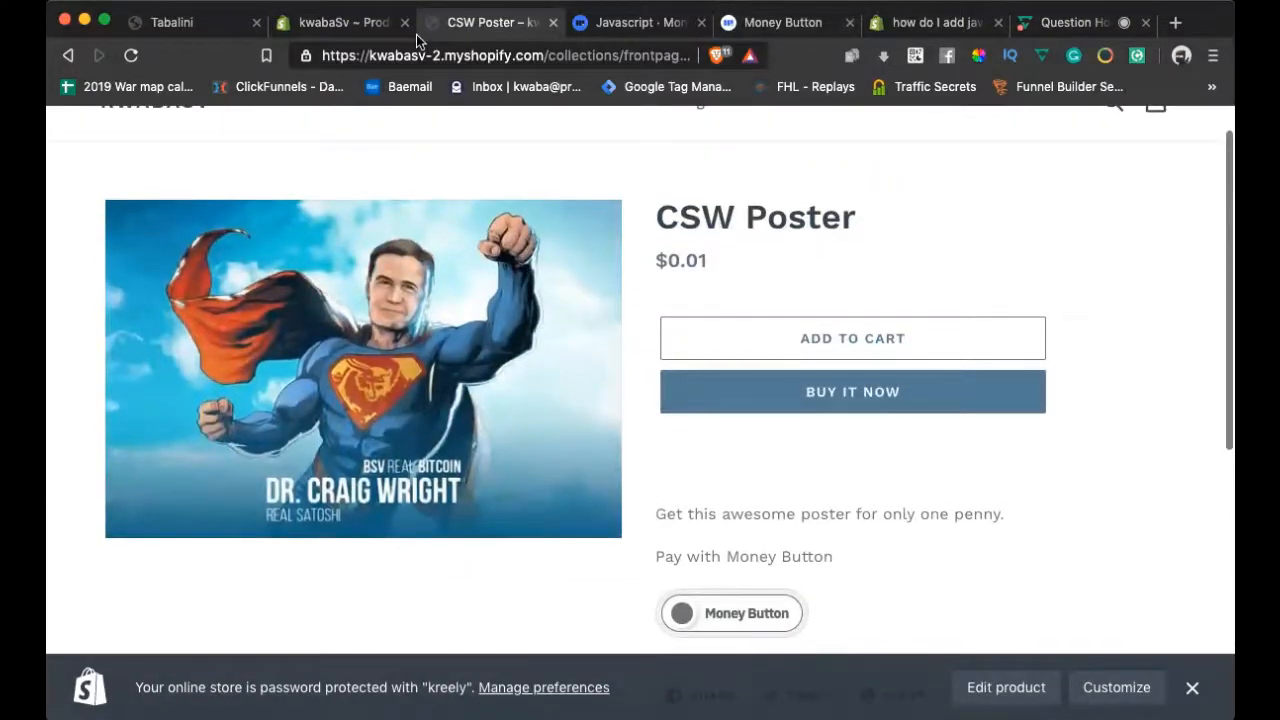
left_click(335, 33)
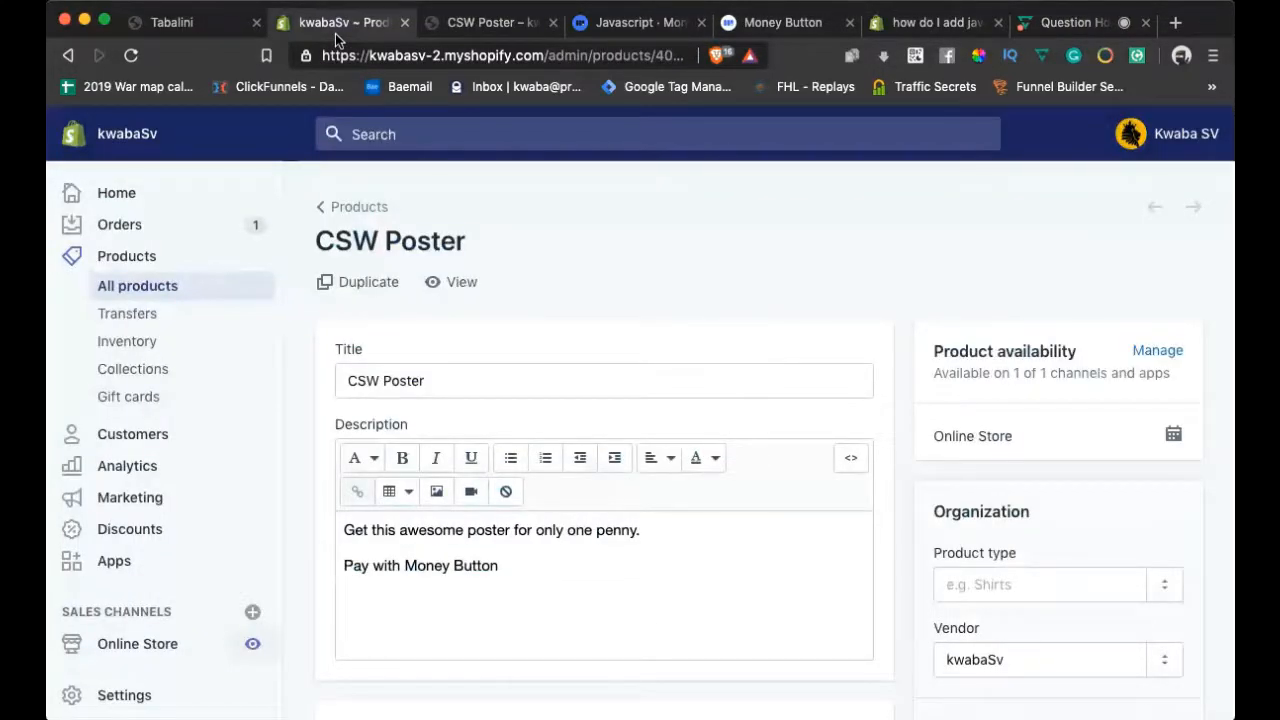
scroll(405, 388, "down", 4)
scroll(405, 389, "up", 4)
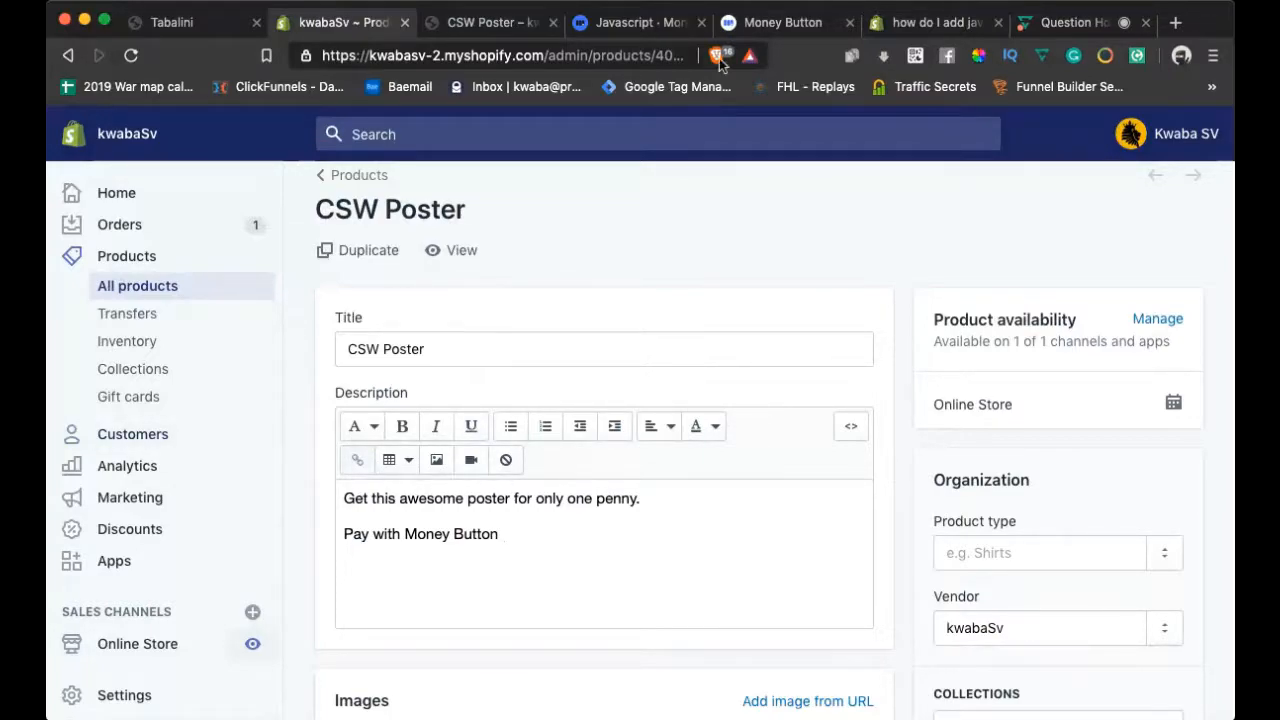
left_click(628, 27)
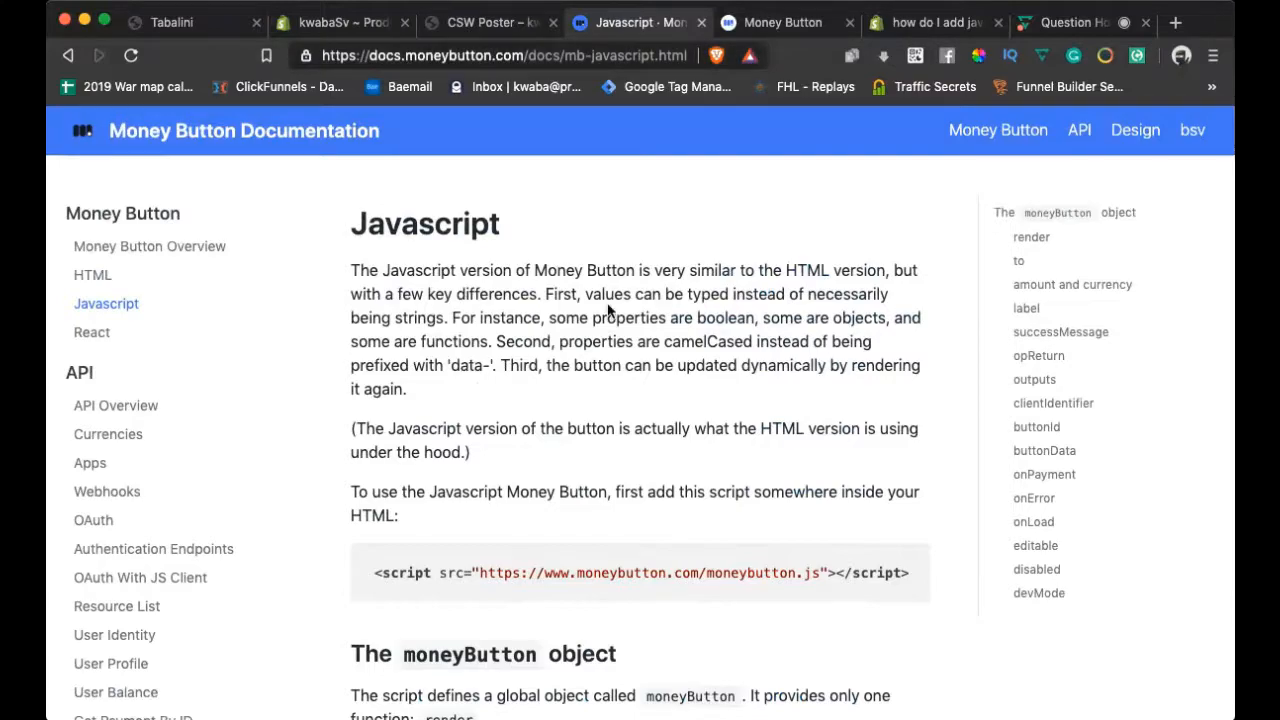
left_click(122, 307)
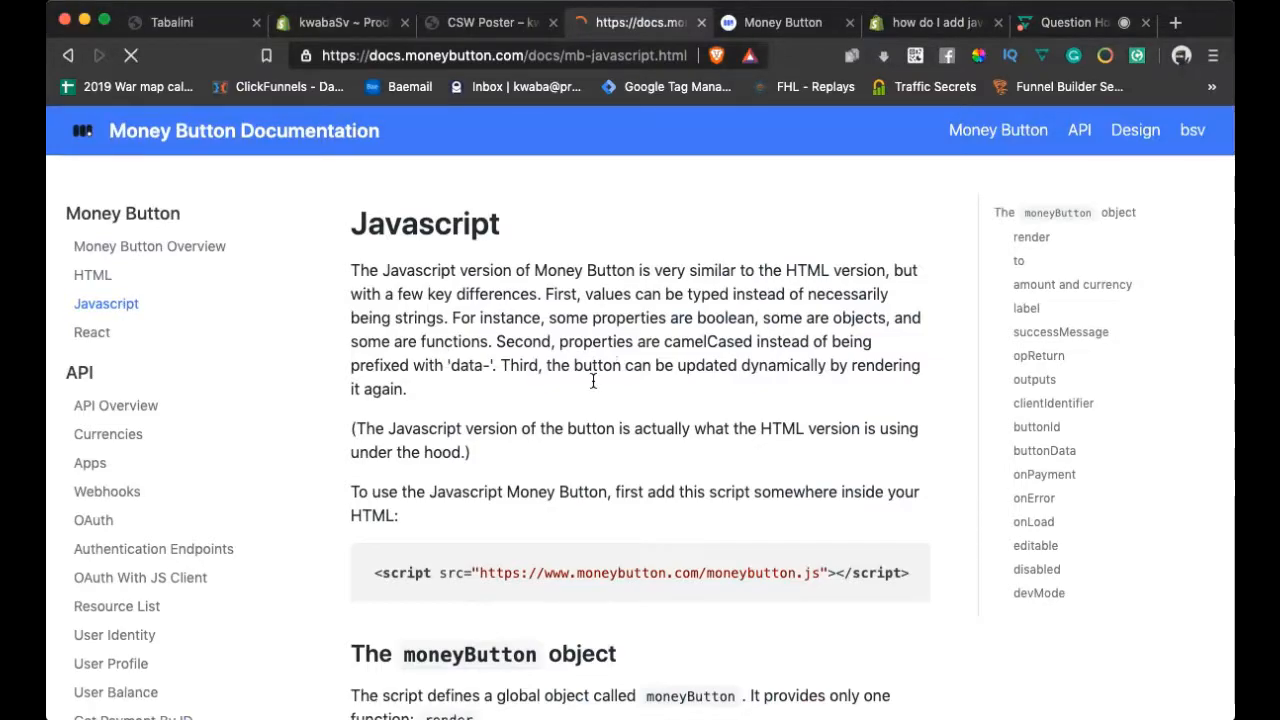
scroll(416, 317, "down", 3)
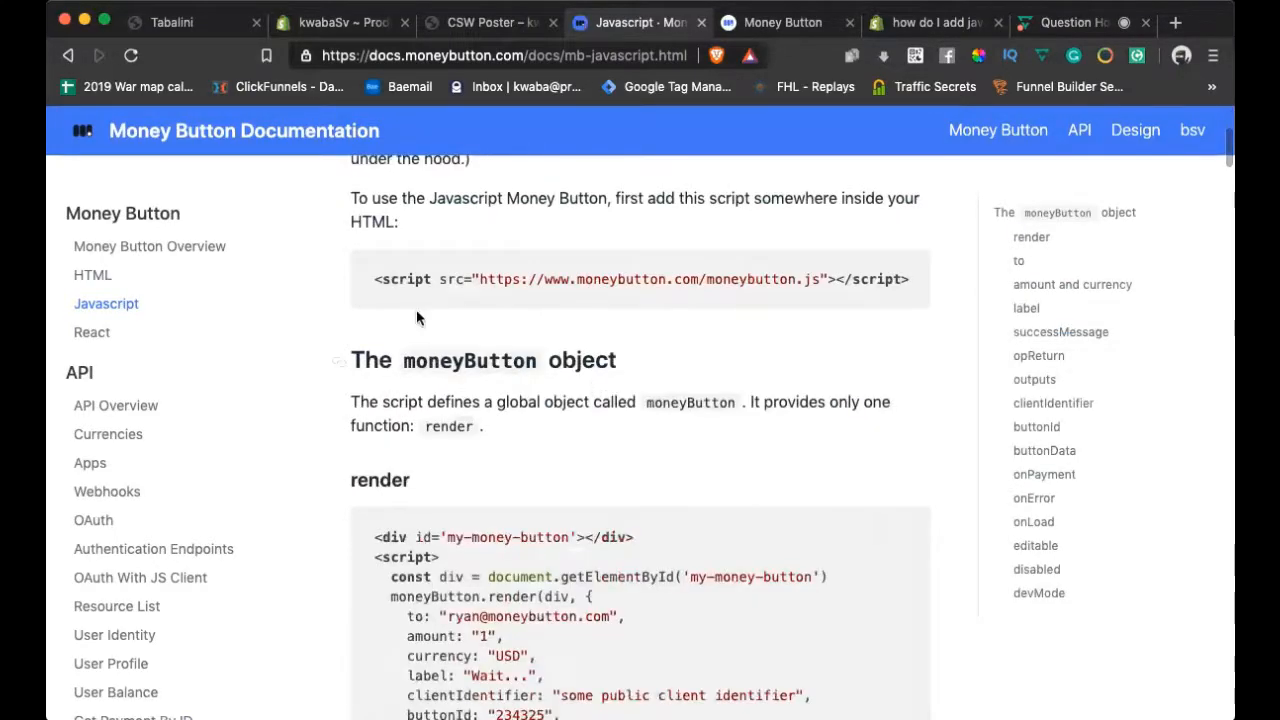
left_click_drag(374, 281, 905, 275)
left_click(939, 326)
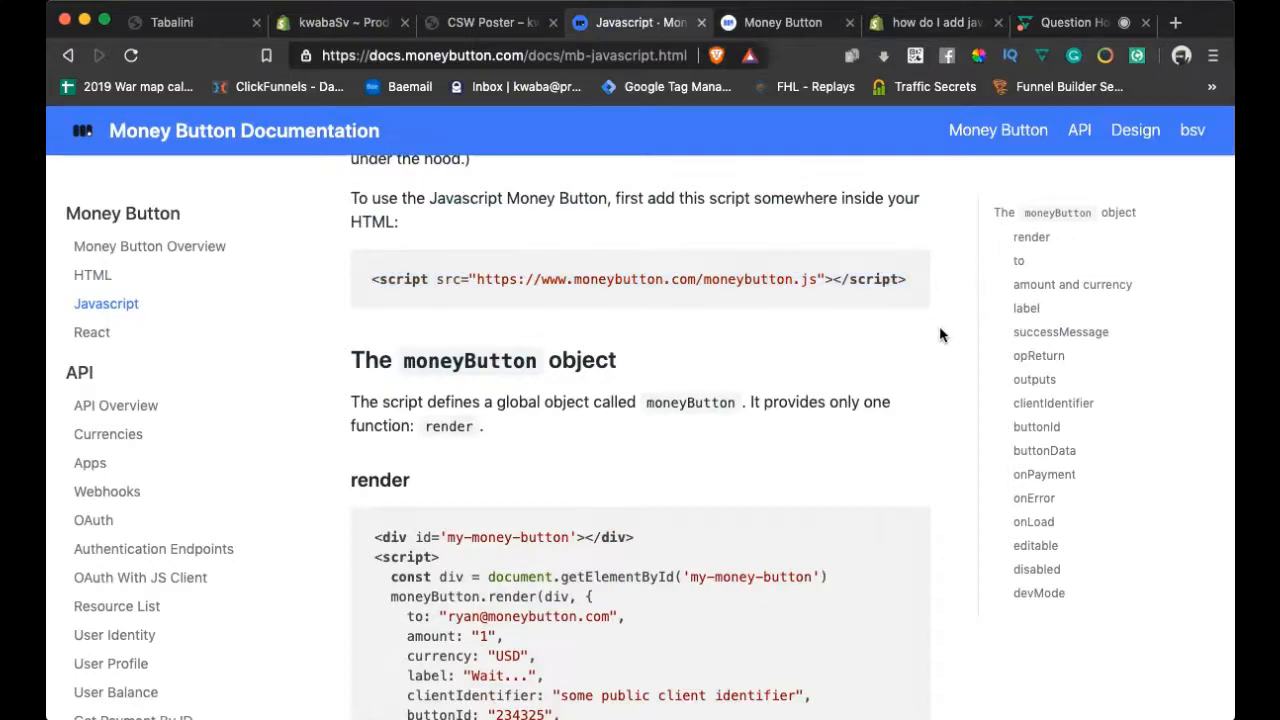
scroll(802, 300, "up", 3)
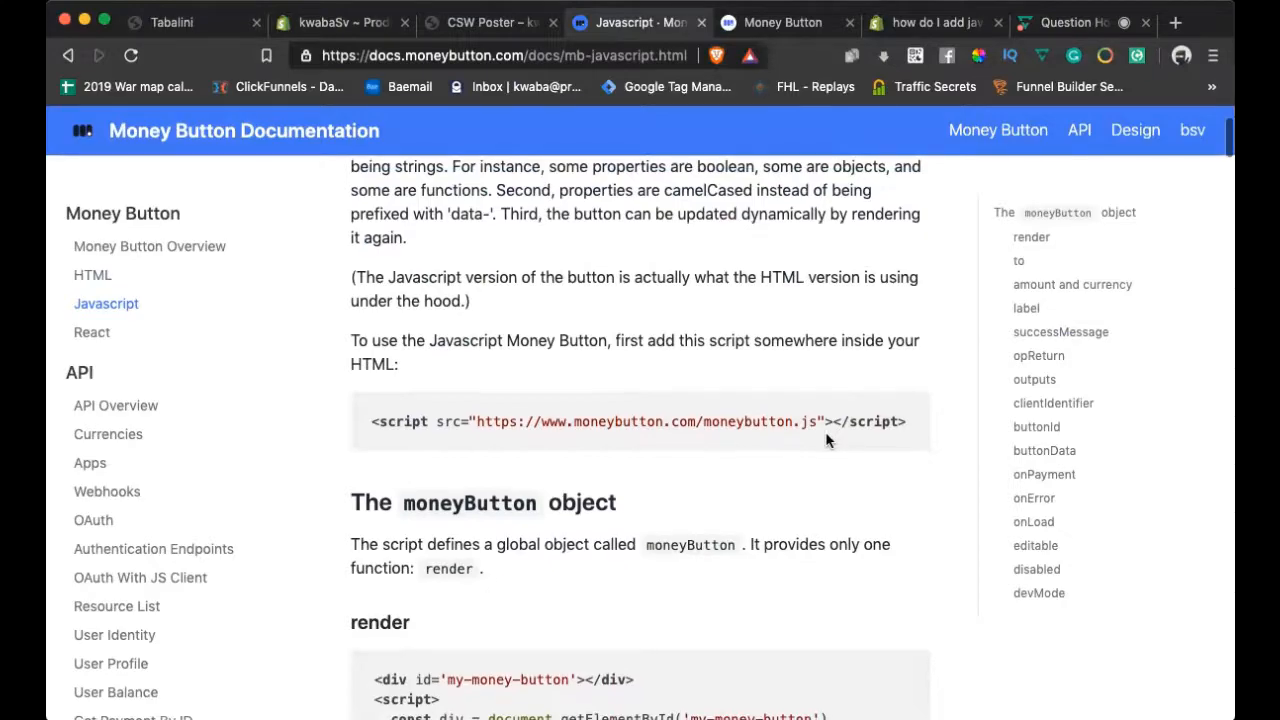
scroll(826, 440, "down", 1)
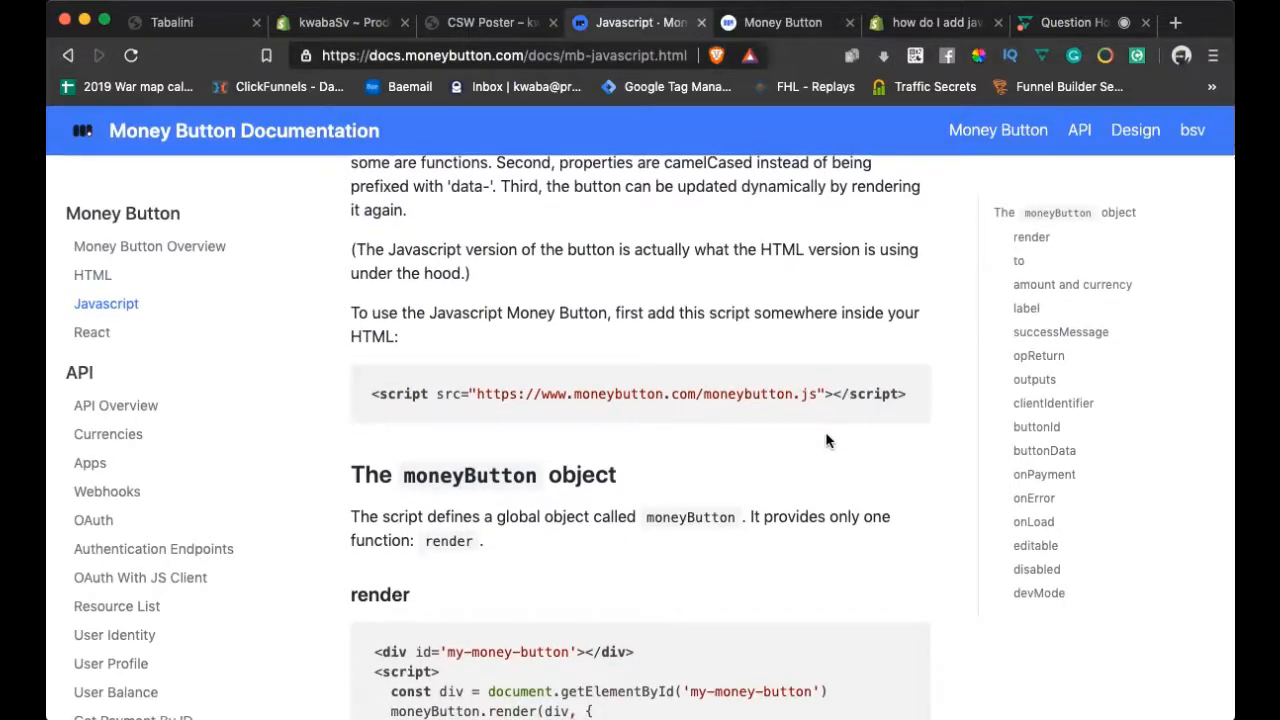
scroll(651, 292, "up", 3)
scroll(651, 296, "down", 1)
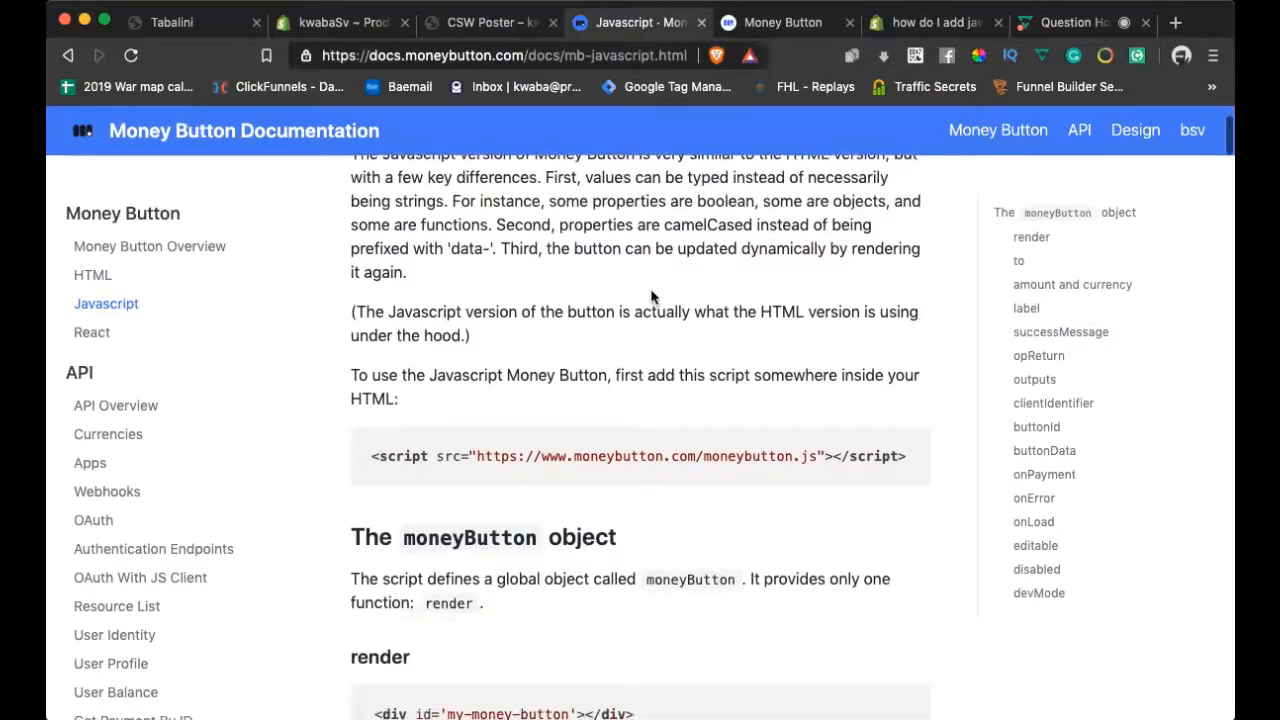
left_click(337, 24)
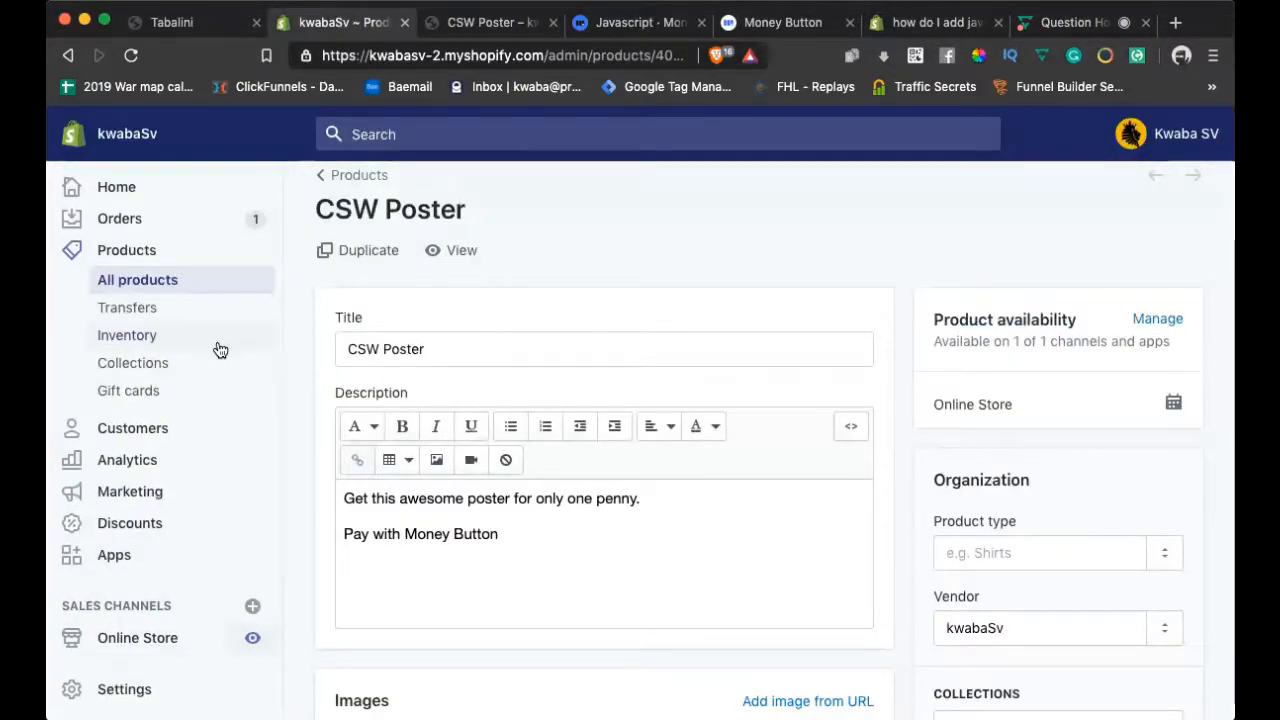
Go to Online Store > Themes and expand the Actions dropdown for the current Debut theme
scroll(326, 440, "down", 5)
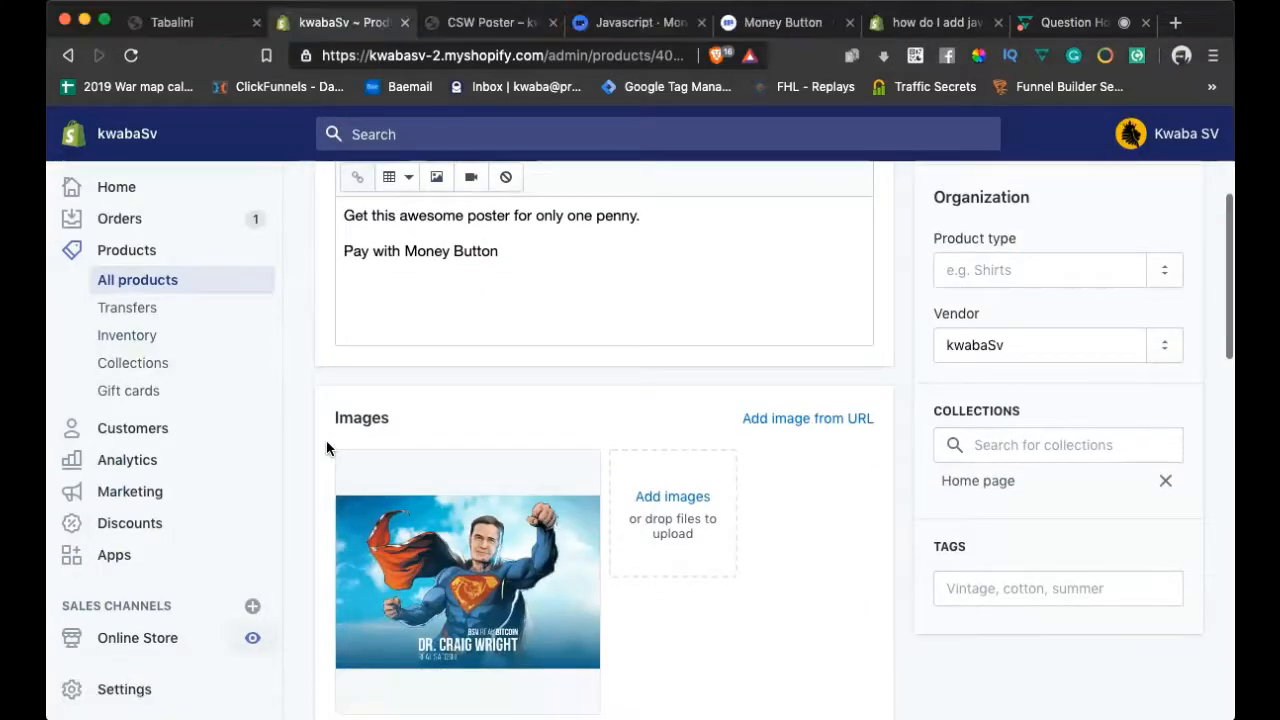
scroll(327, 448, "down", 1)
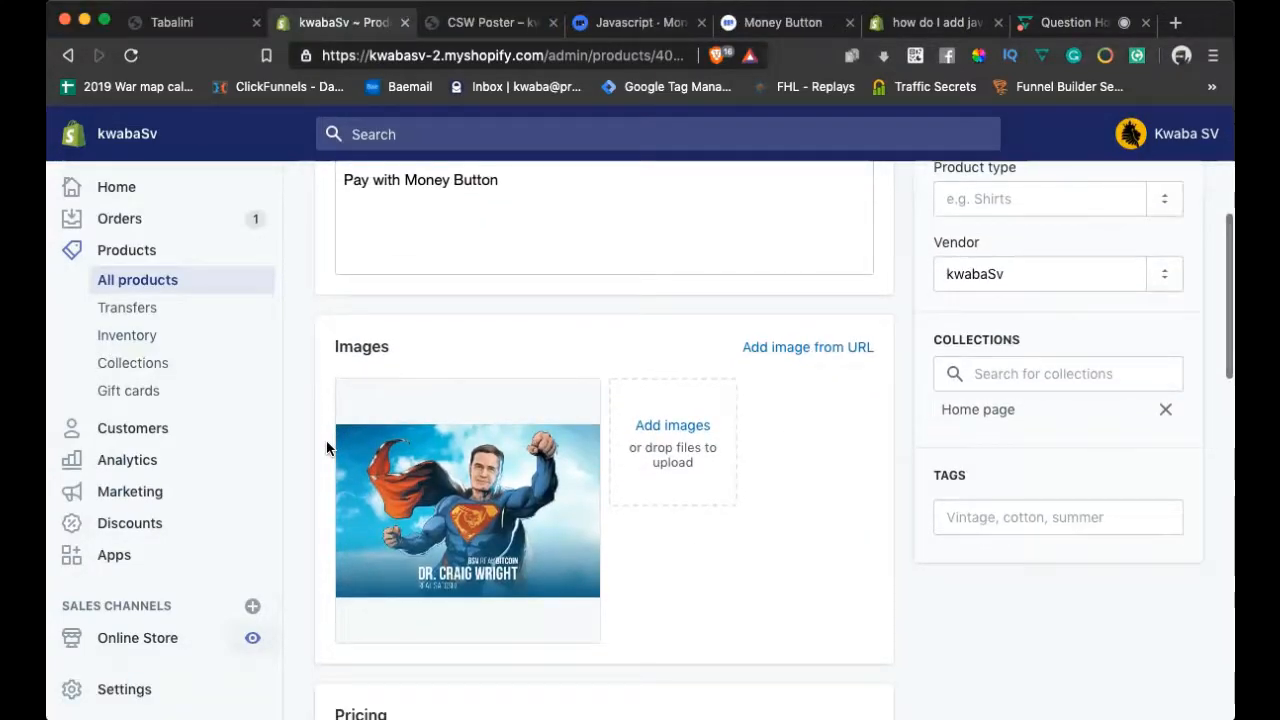
left_click(160, 637)
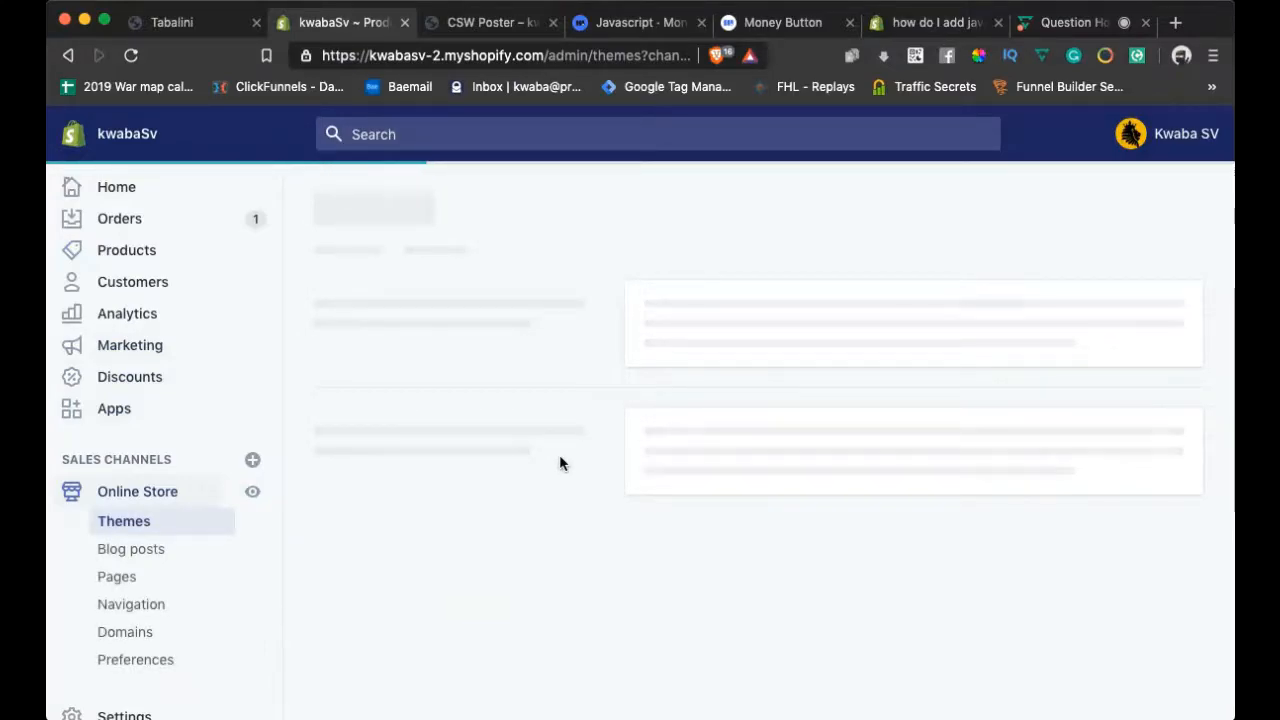
scroll(560, 460, "down", 4)
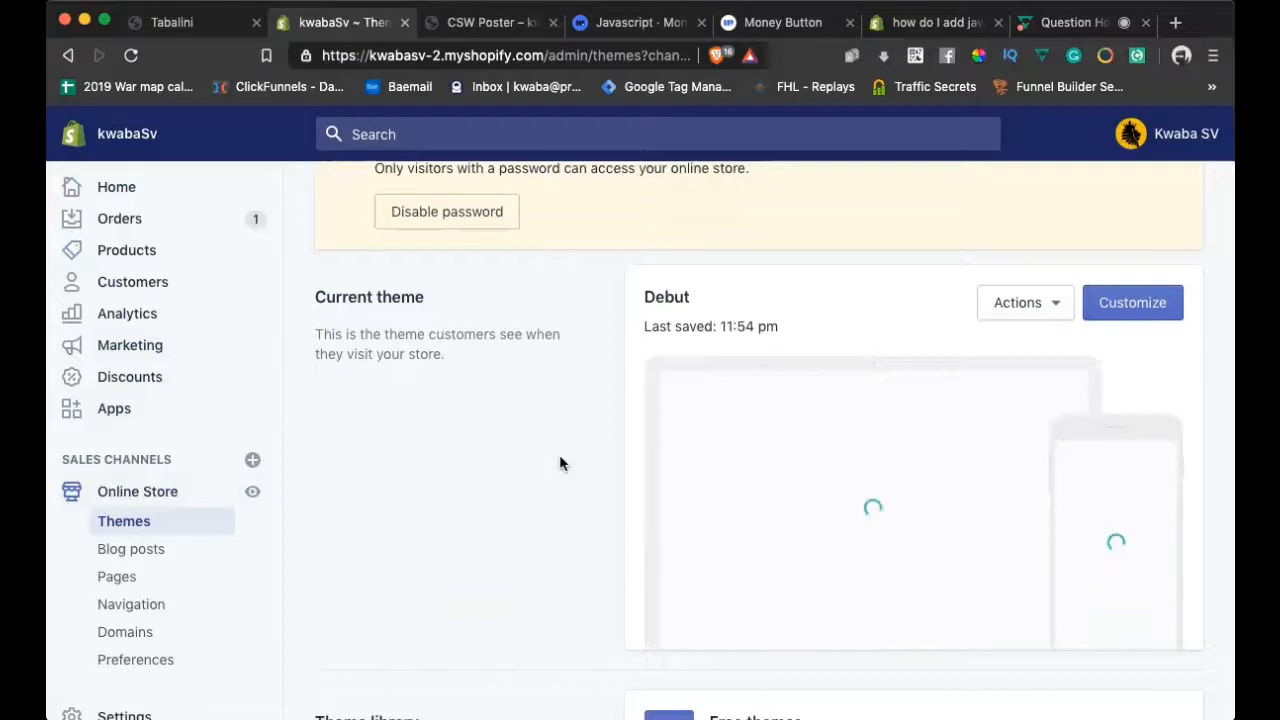
scroll(559, 456, "down", 1)
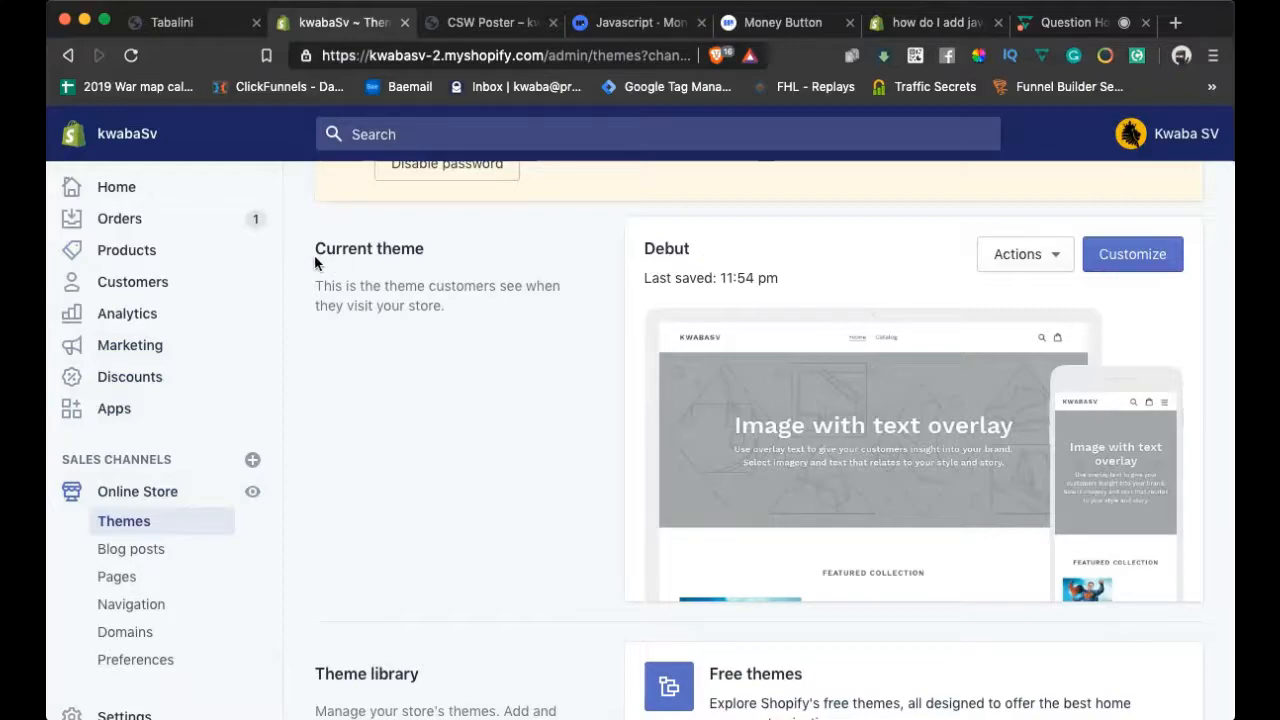
left_click(1016, 256)
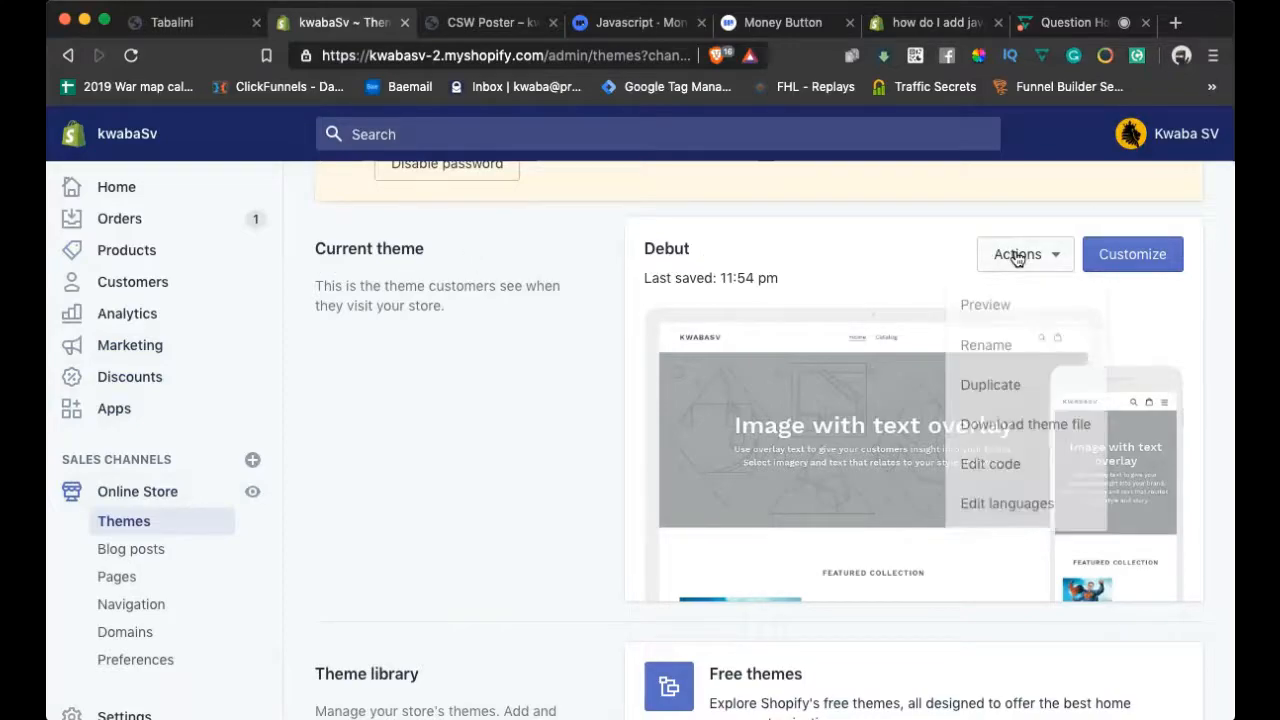
Choose Edit code for Debut to view its page.alternate.liquid template
left_click(987, 465)
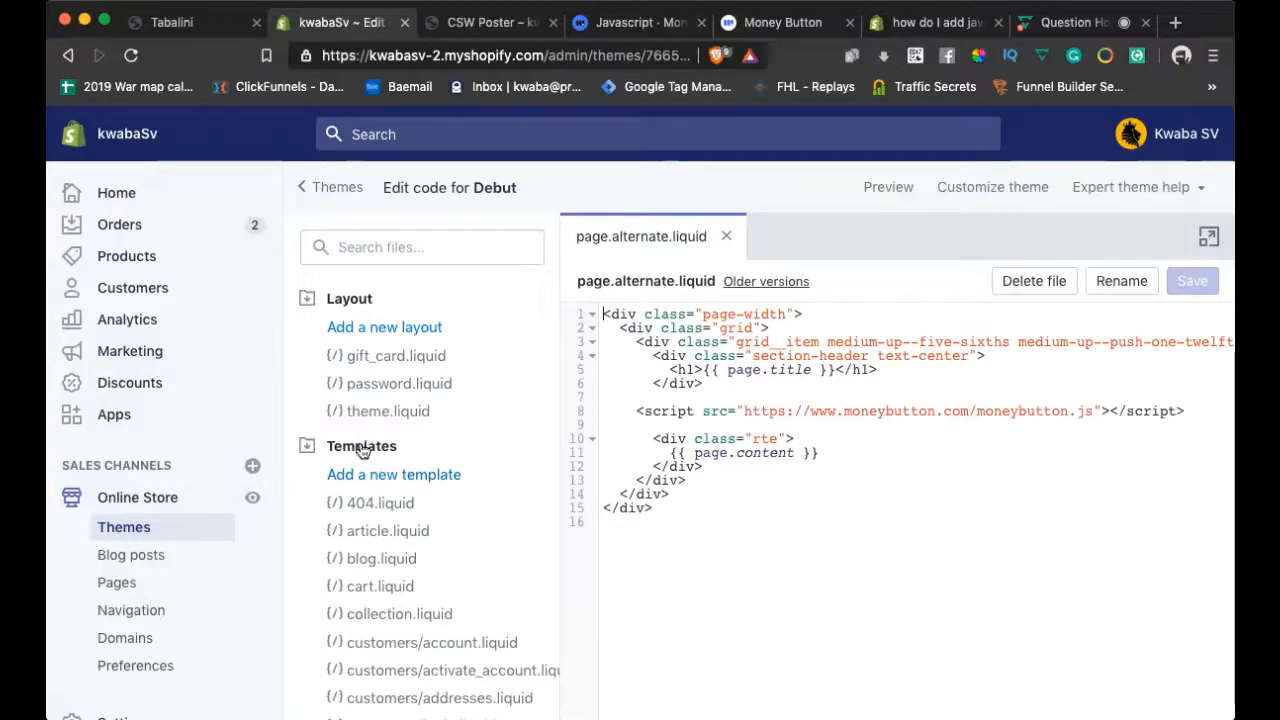
scroll(360, 450, "down", 2)
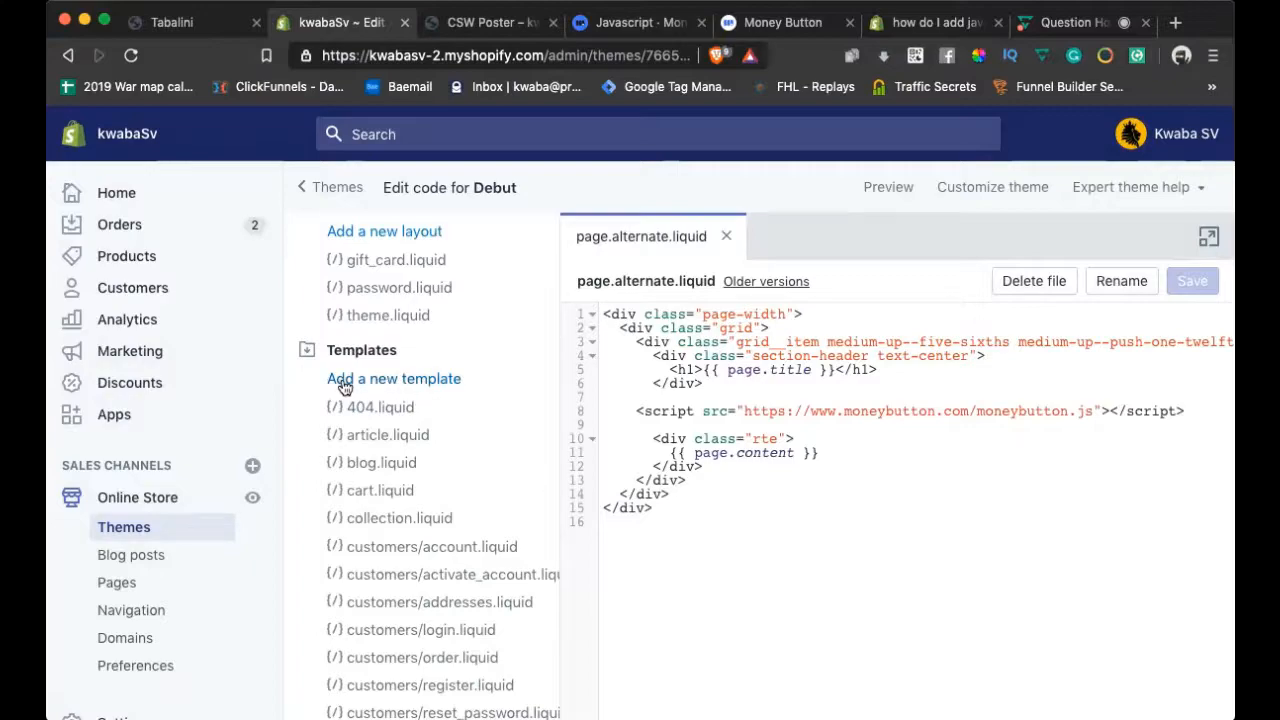
Begin adding a new page-type template, then cancel the Add a new template dialog
left_click(420, 382)
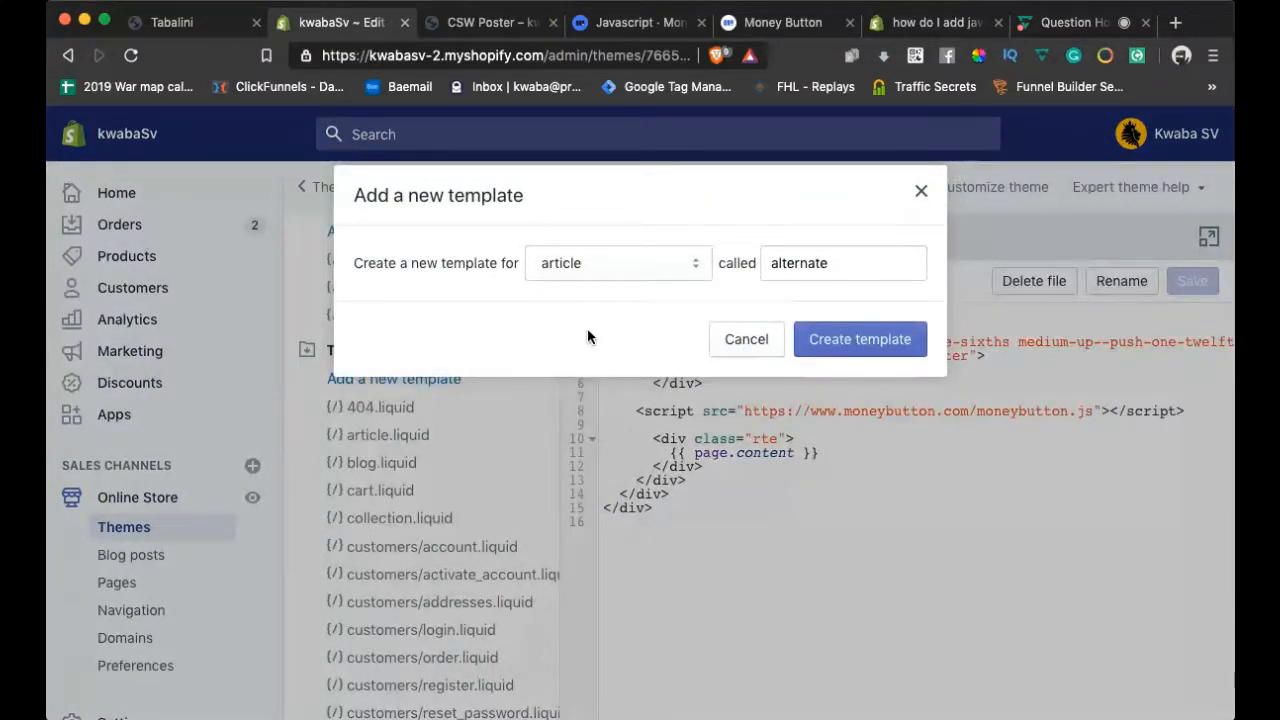
left_click(561, 265)
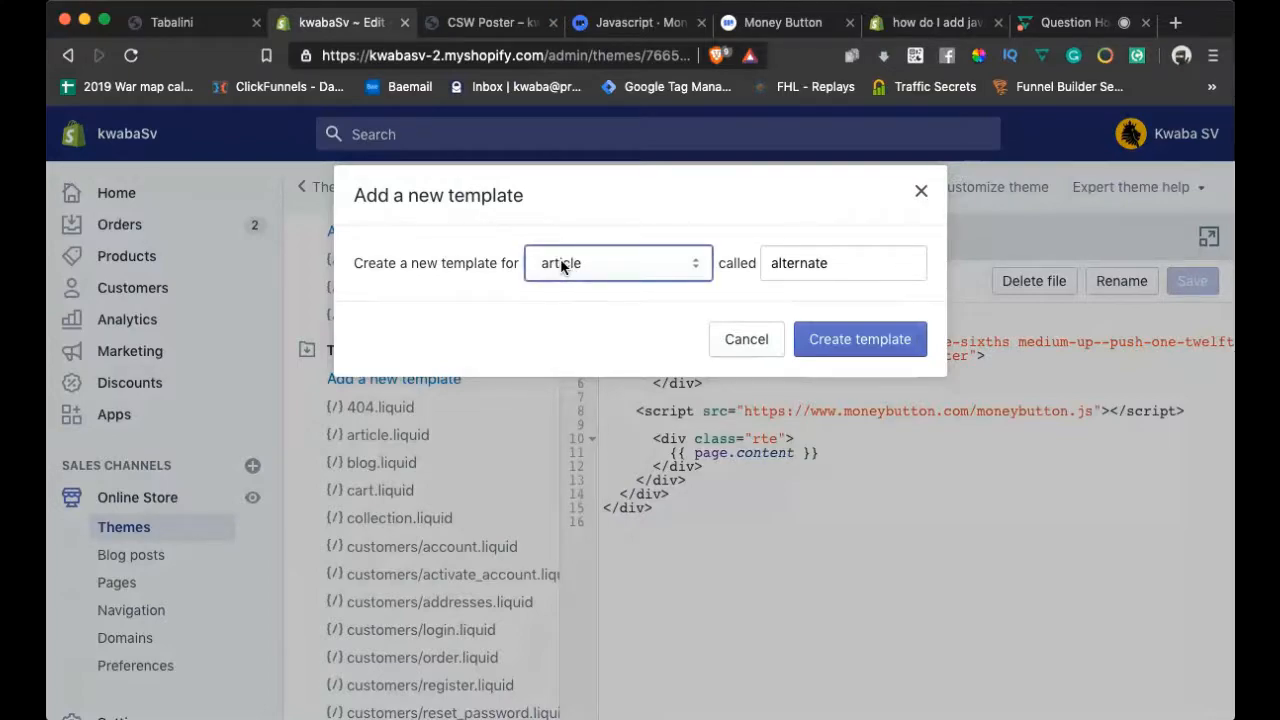
key("p")
left_click(742, 345)
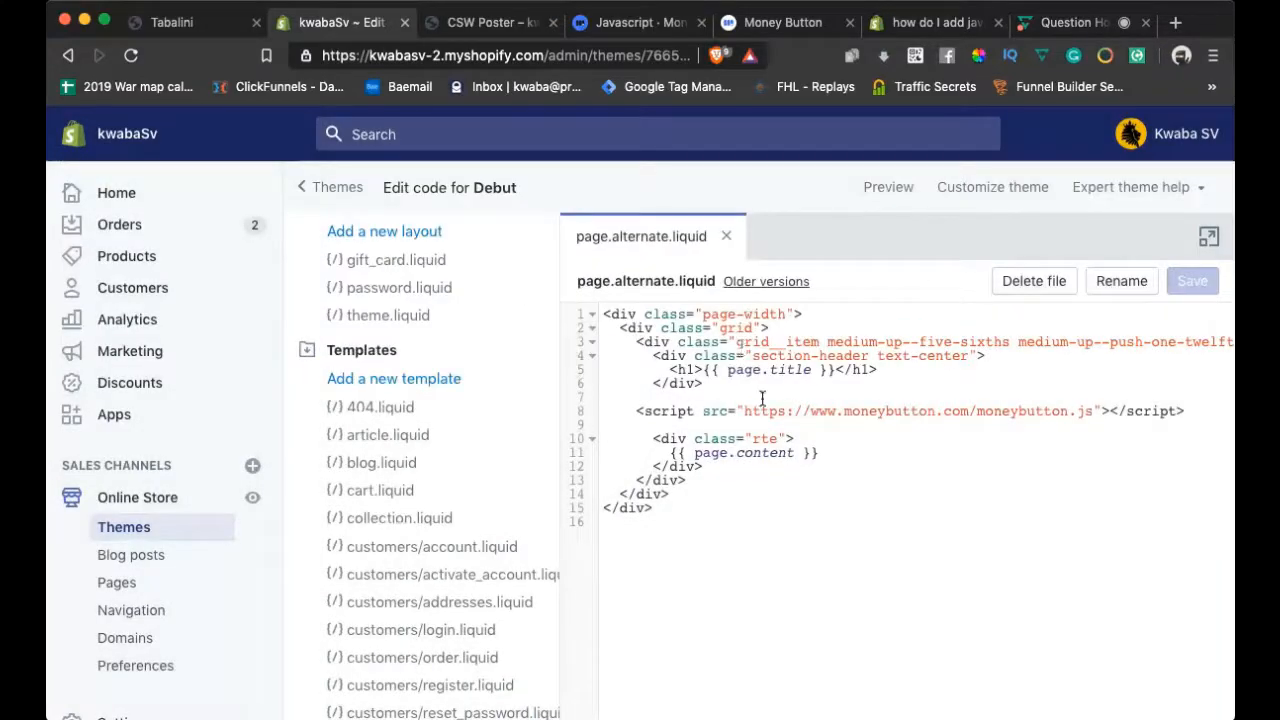
Delete the moneybutton.js script tag and surrounding empty lines, then view the Money Button JavaScript docs
left_click_drag(1188, 410, 636, 411)
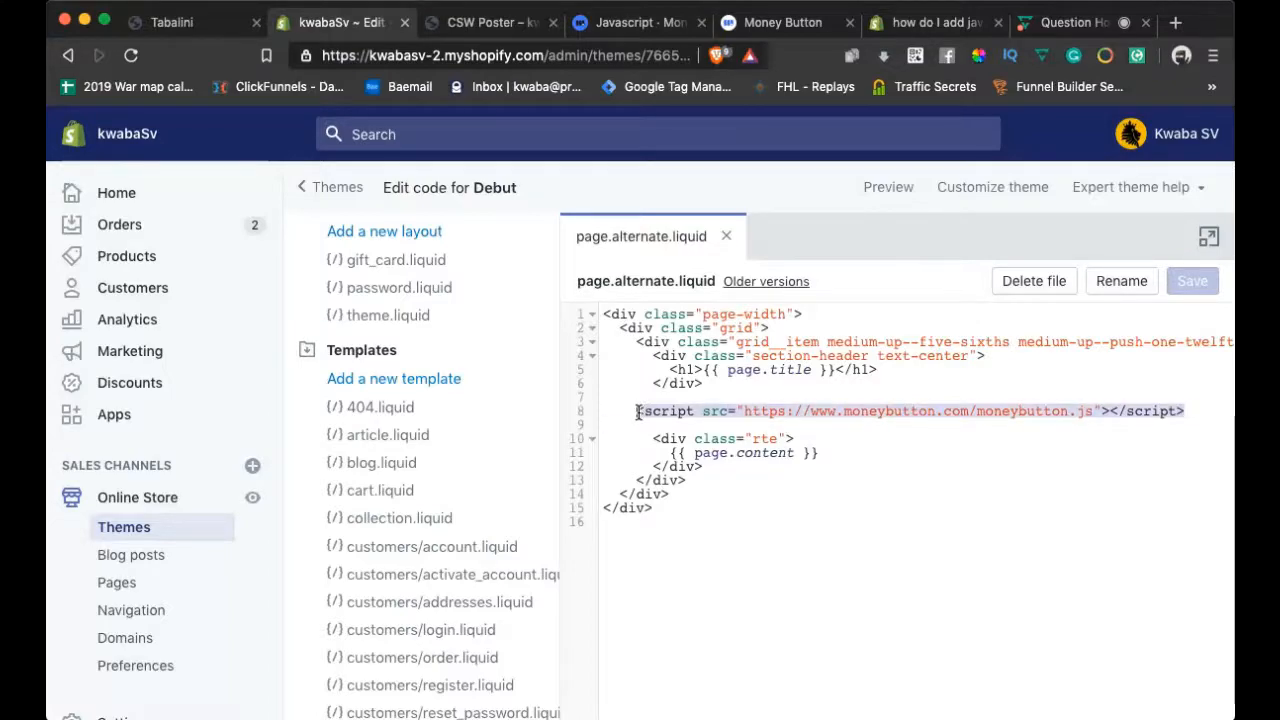
key("BackSpace")
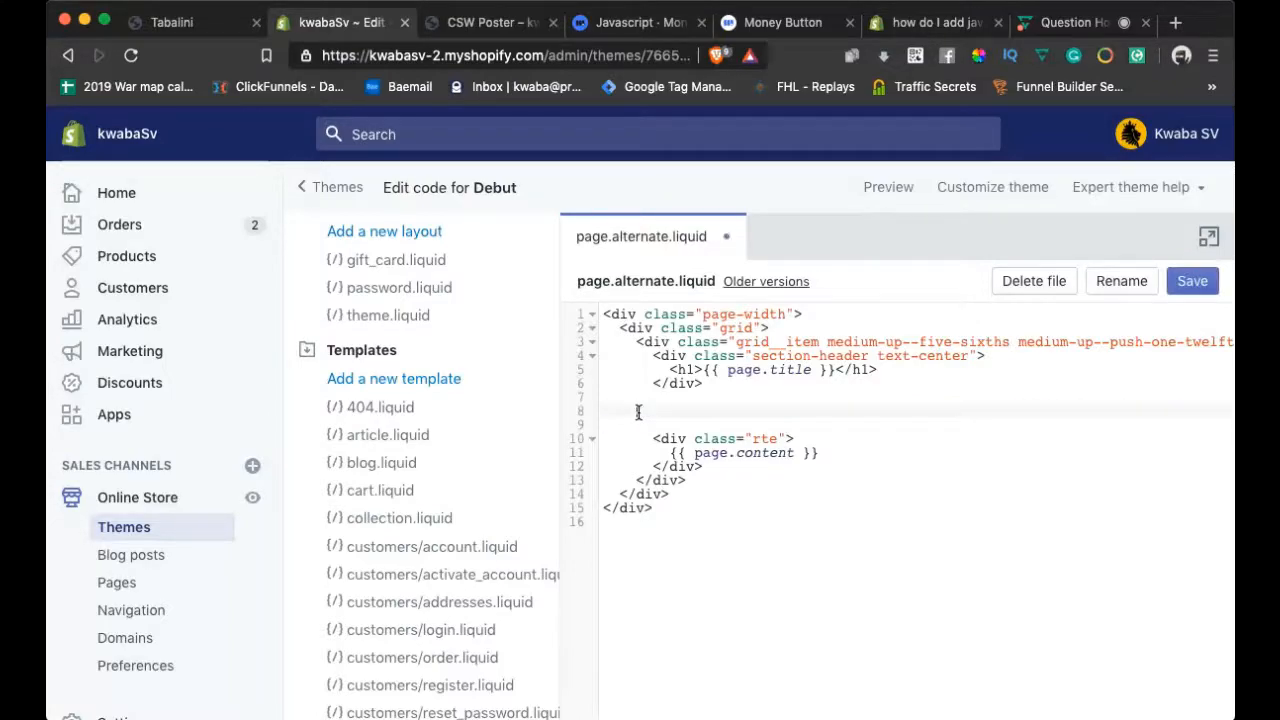
key("BackSpace")
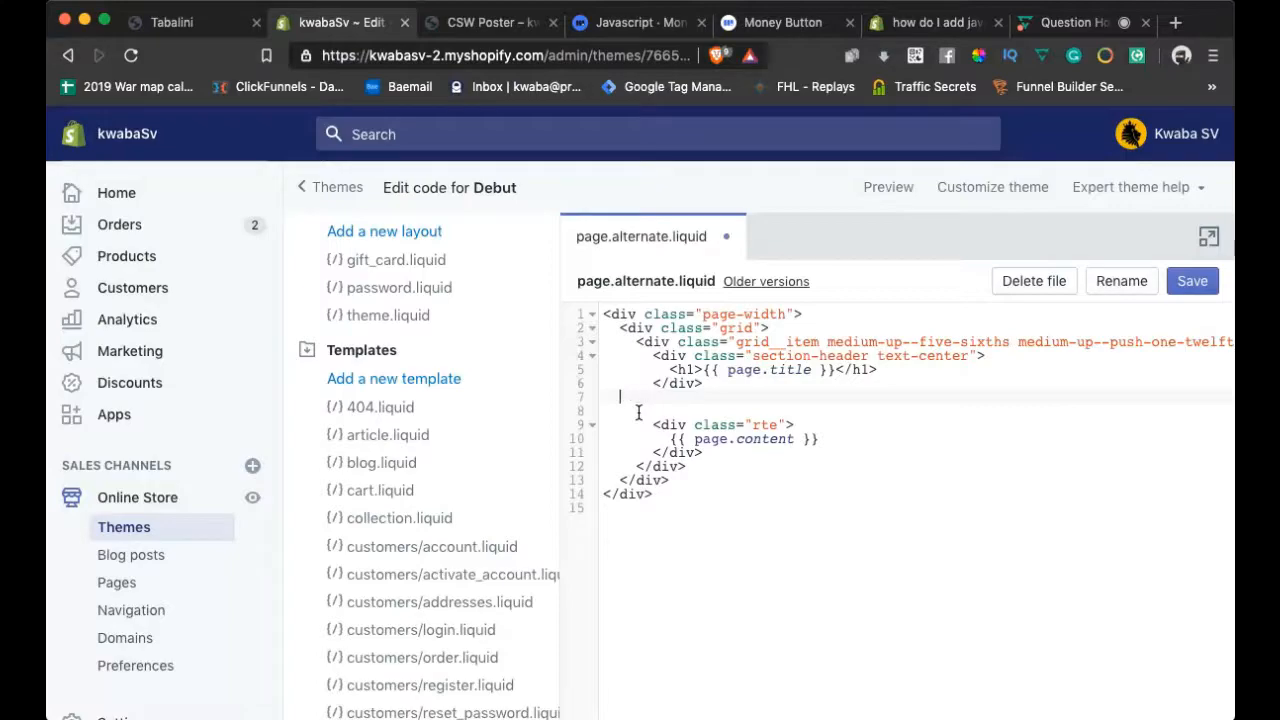
key("BackSpace")
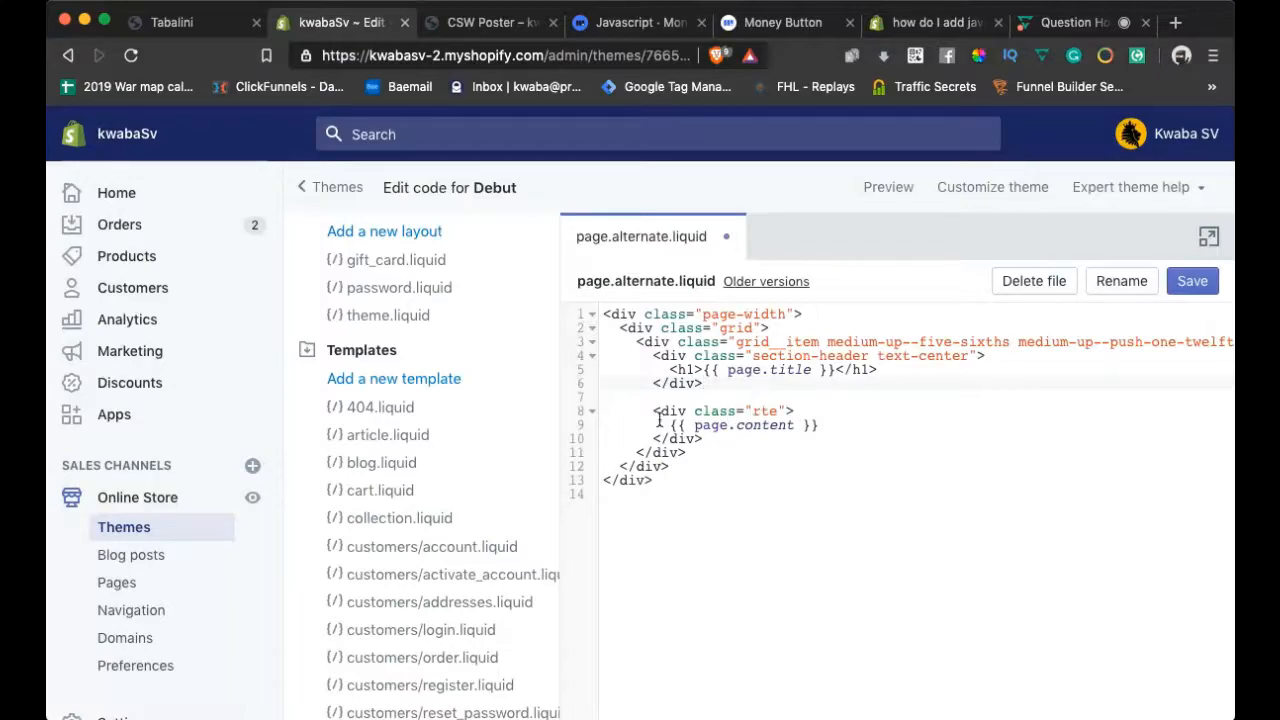
left_click_drag(653, 411, 797, 411)
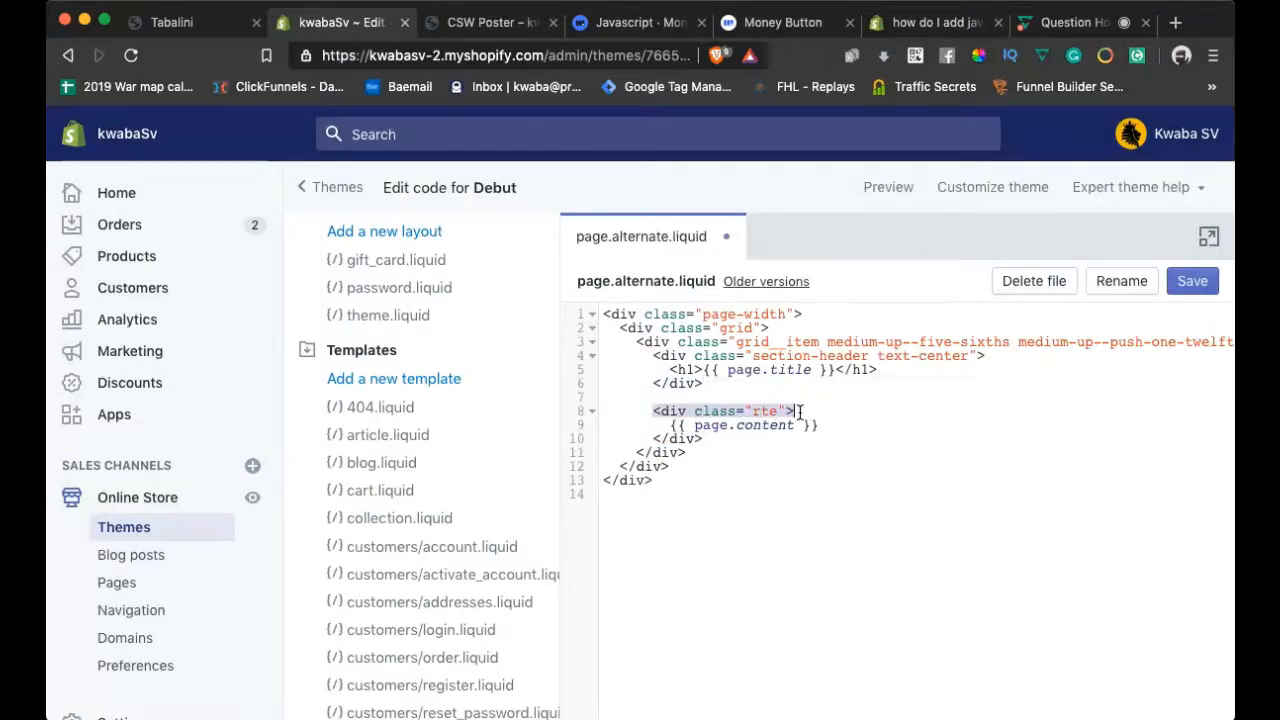
left_click(721, 394)
left_click(640, 22)
scroll(534, 302, "down", 1)
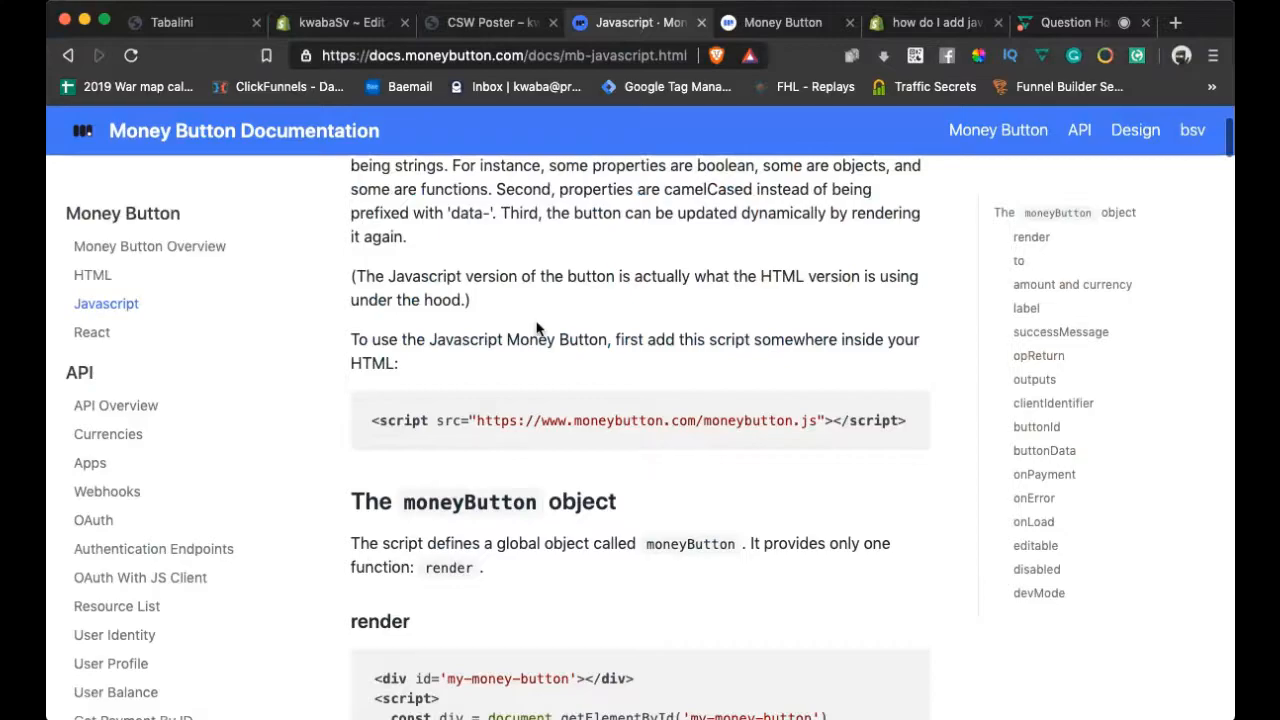
Select the moneybutton.js script tag example in the docs and return to empty line 7 of the template
left_click(755, 25)
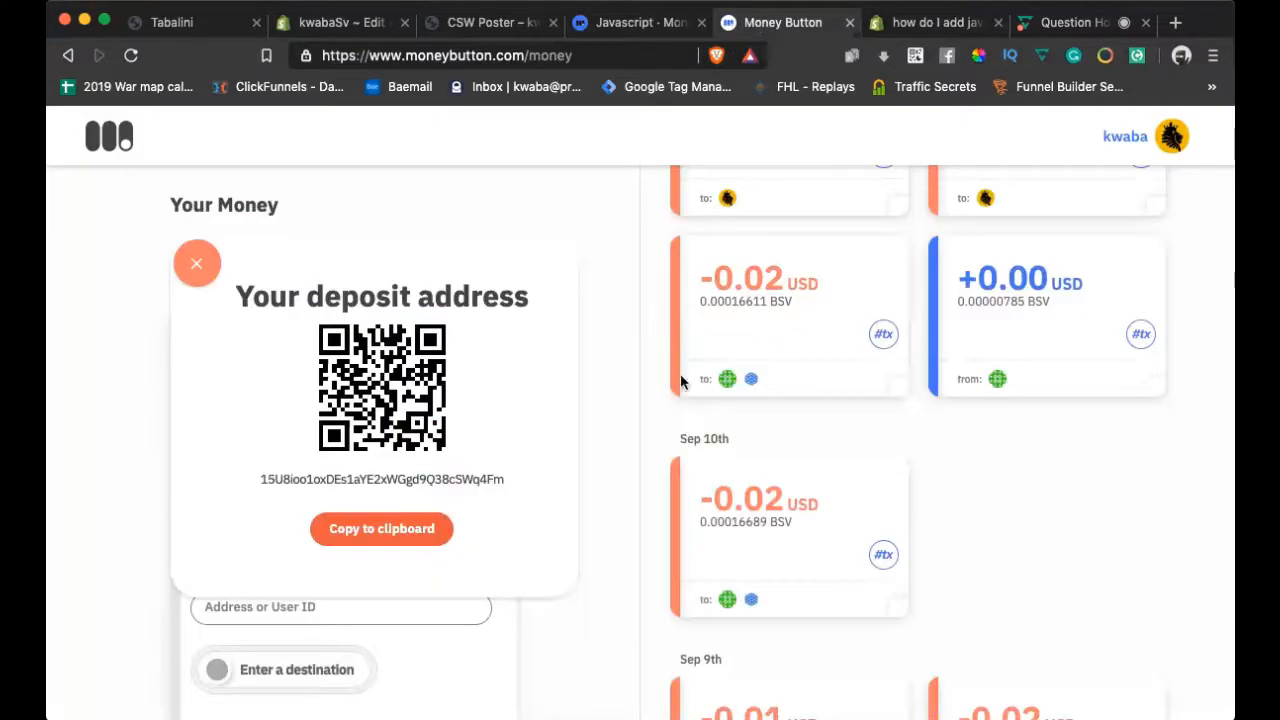
left_click(640, 22)
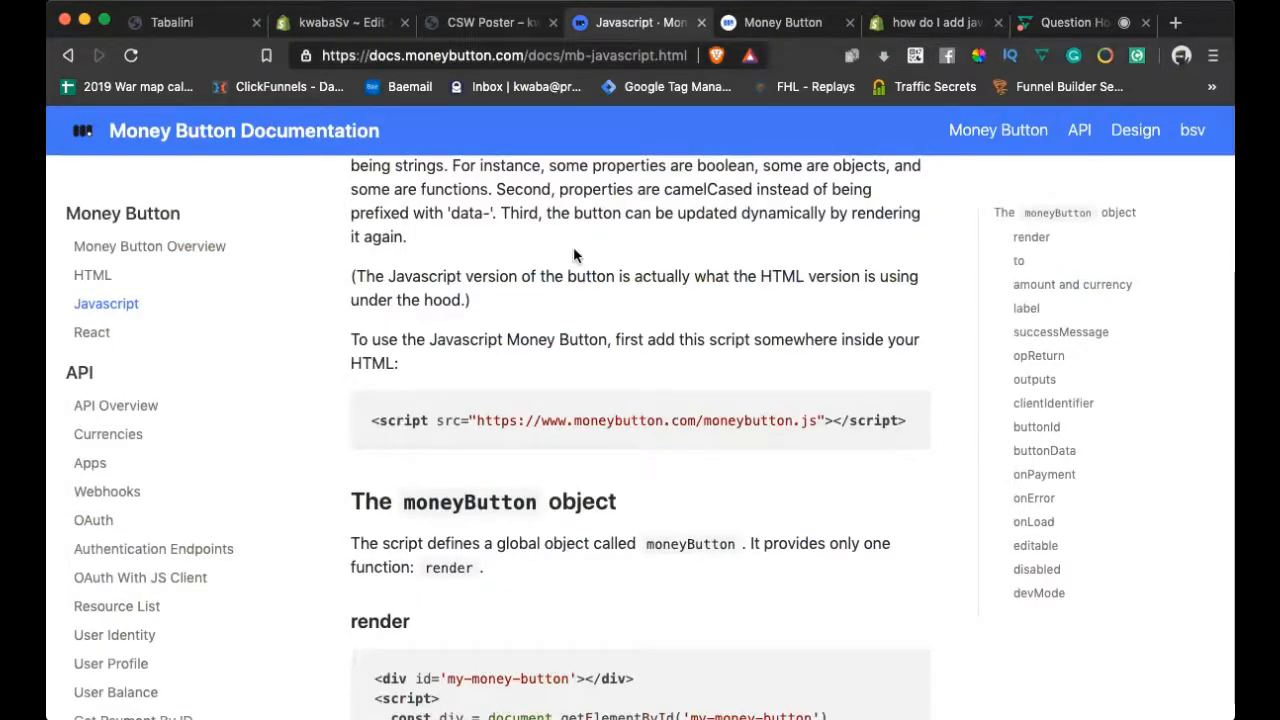
triple_click(608, 420)
key("super+c")
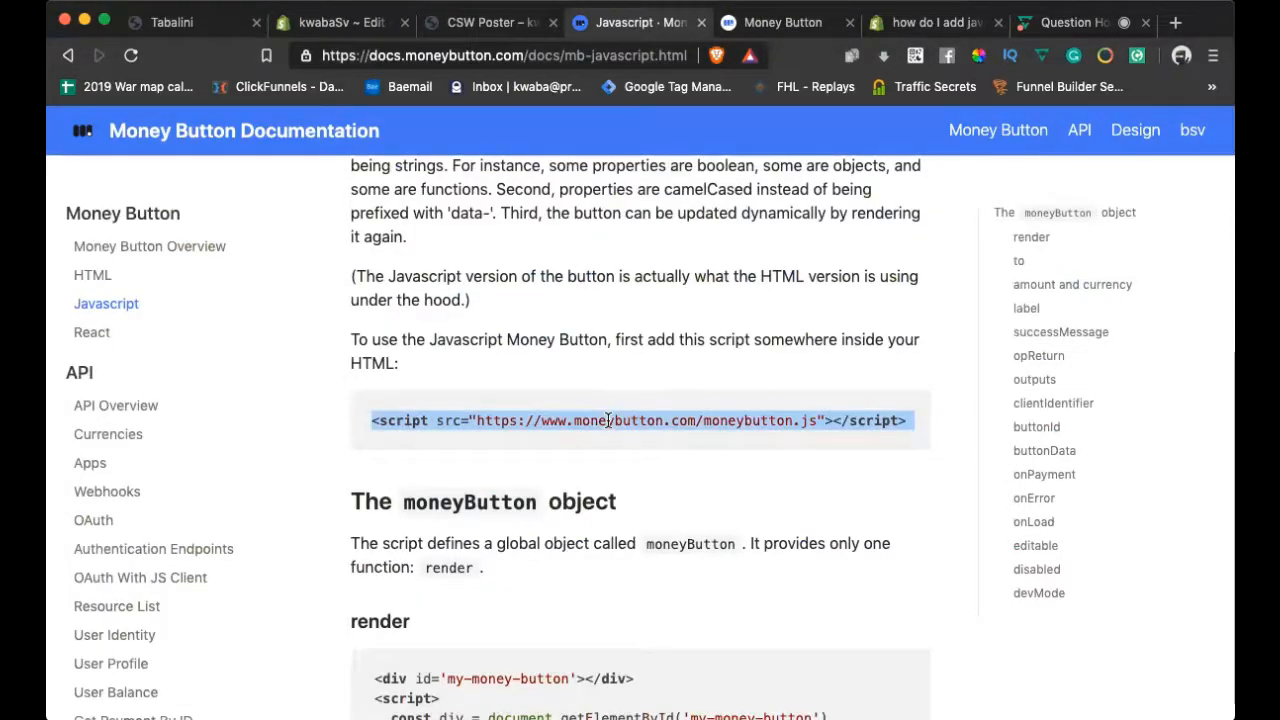
left_click(340, 22)
left_click(655, 397)
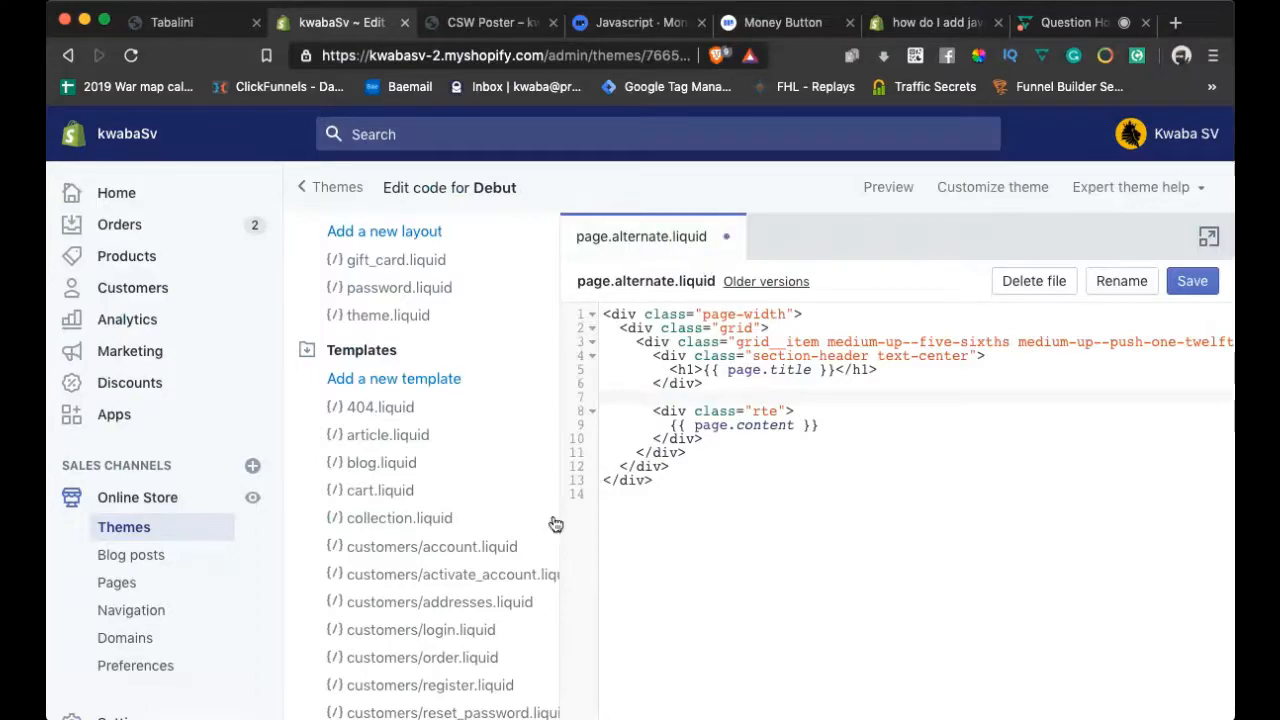
Paste the moneybutton.js script tag on line 7, add a blank line above it, and save page.alternate.liquid
key("super+v")
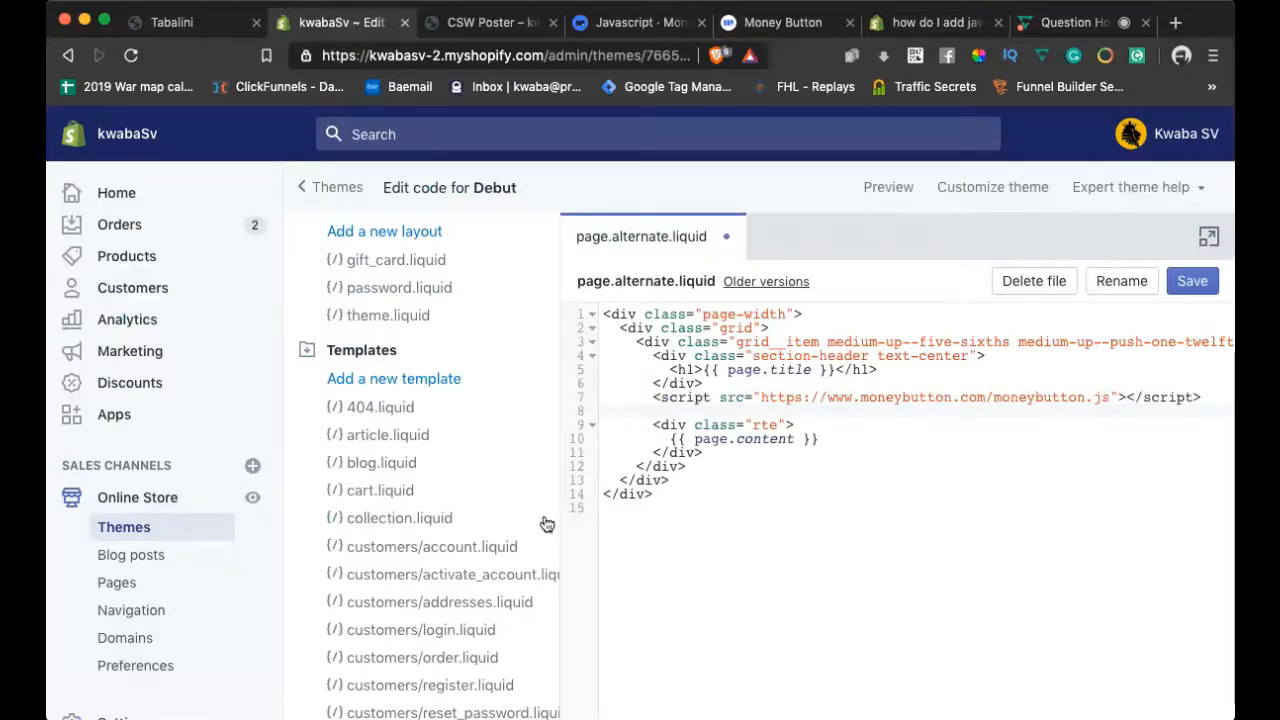
key("Up")
key("Up")
key("Return")
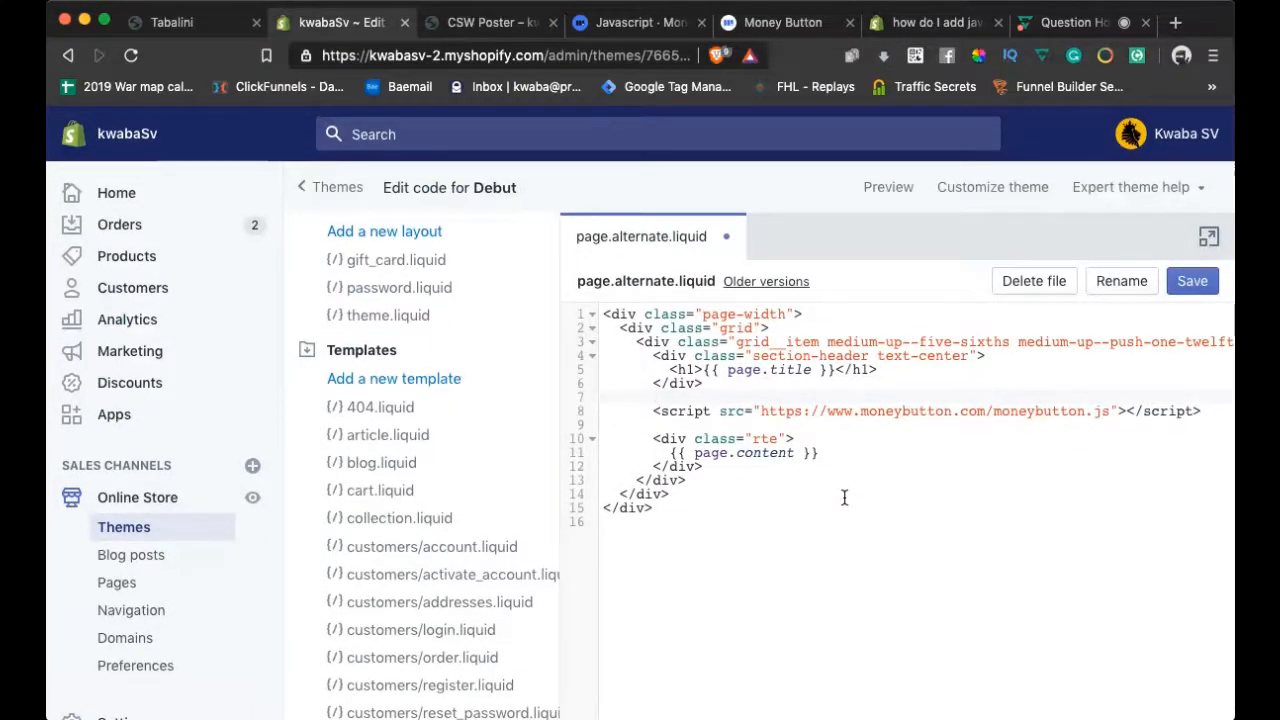
scroll(844, 498, "right", 1)
scroll(843, 498, "left", 1)
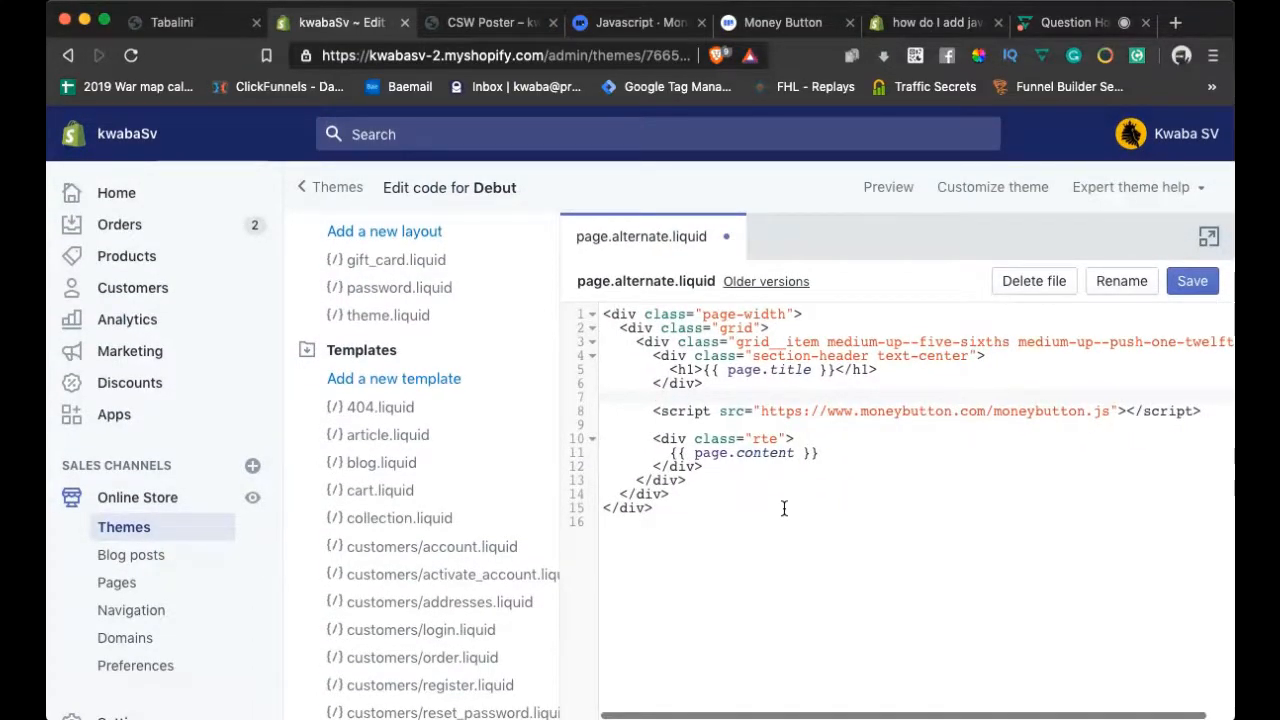
scroll(432, 537, "down", 7)
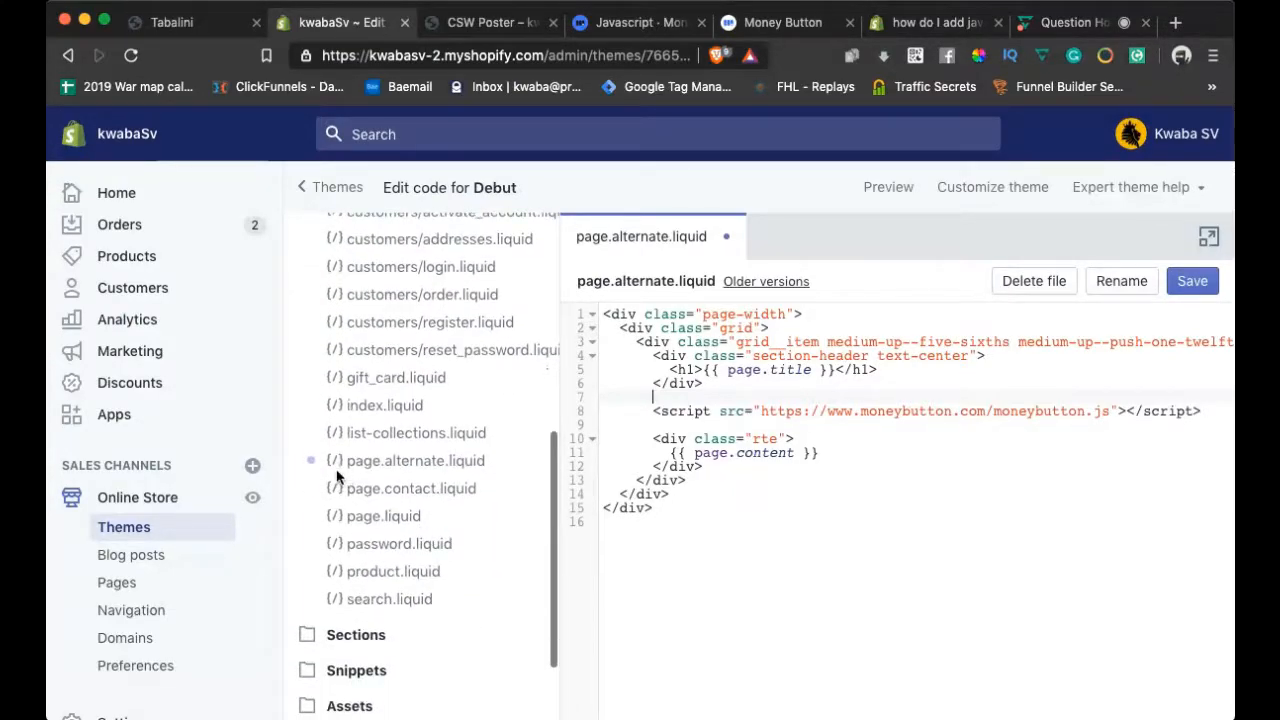
scroll(362, 462, "up", 5)
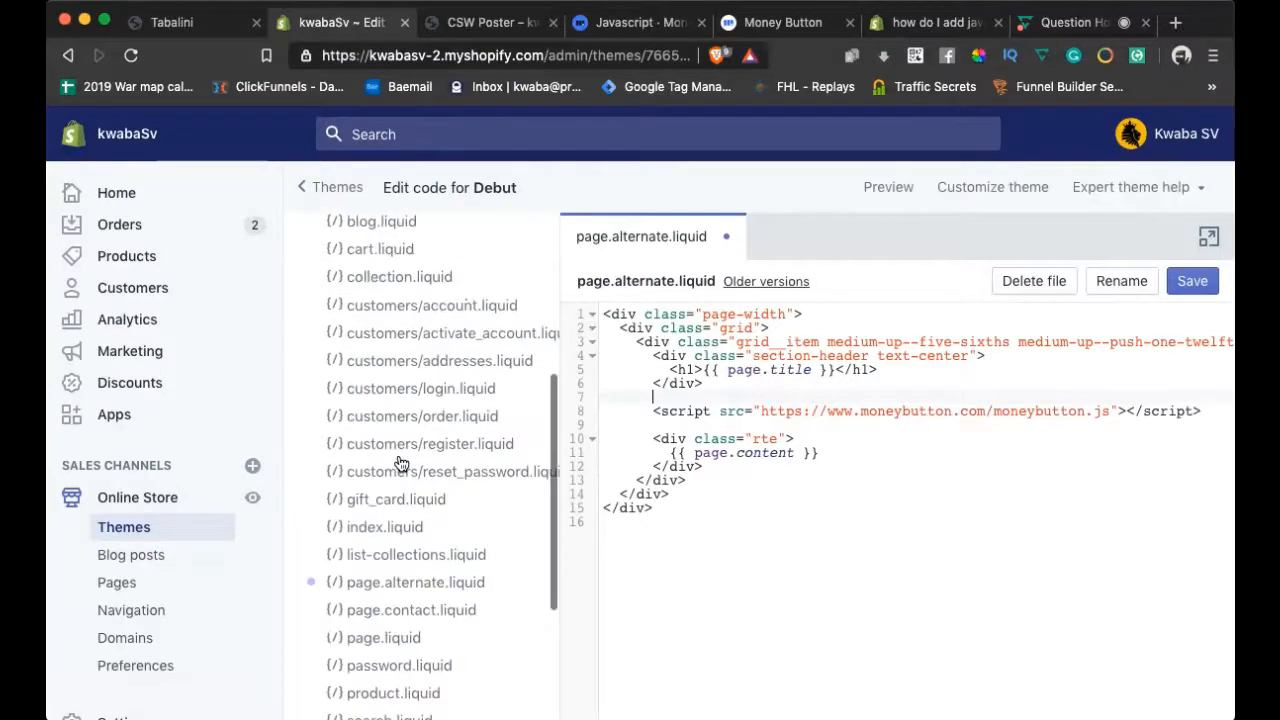
scroll(385, 459, "down", 6)
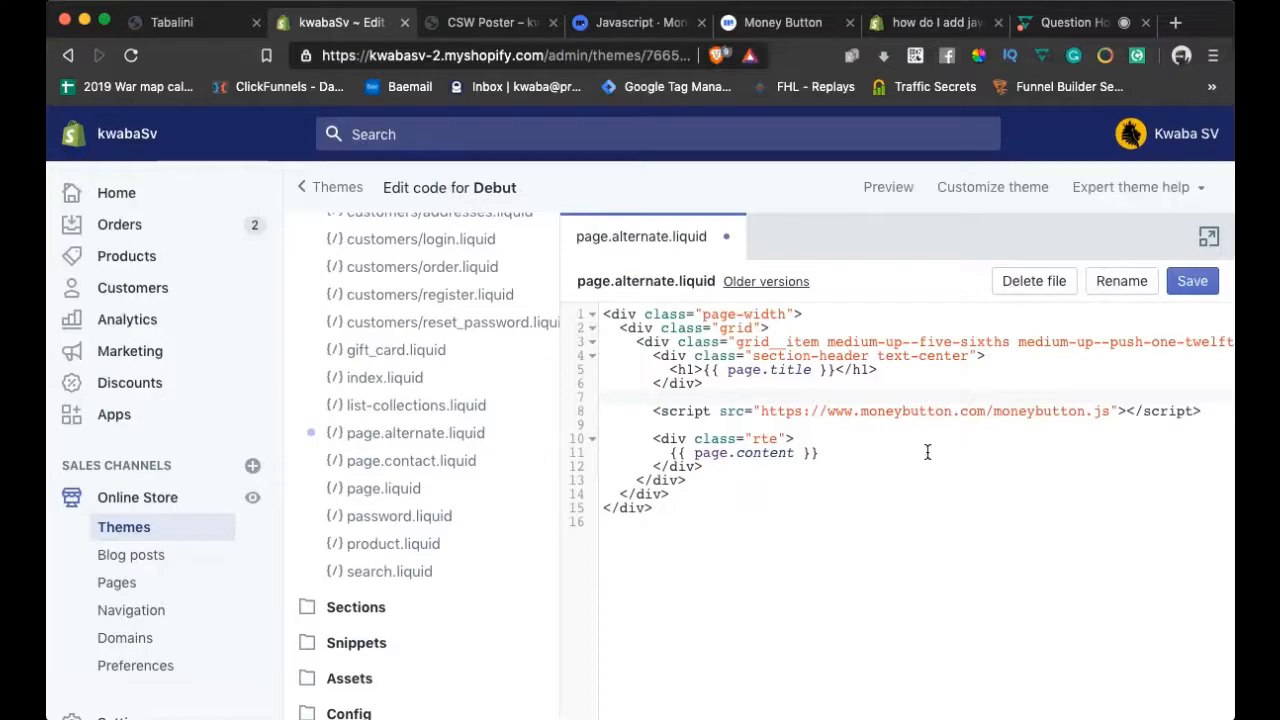
left_click(1191, 281)
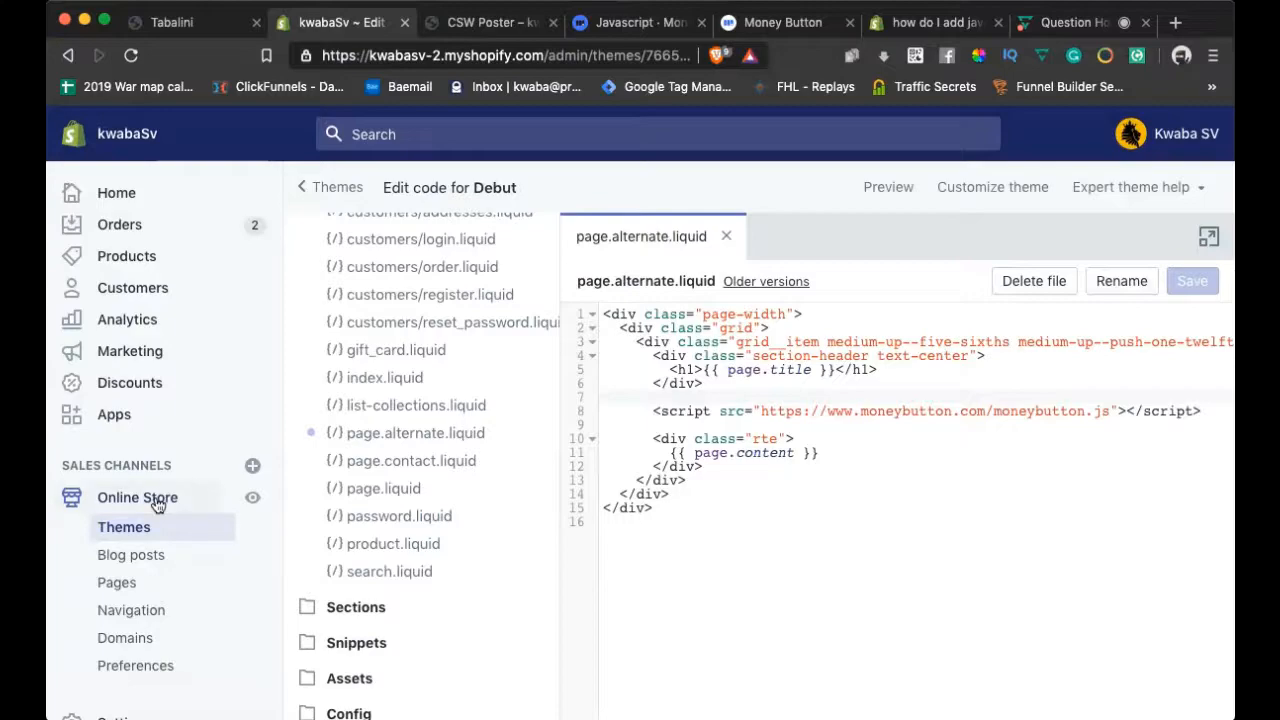
left_click(135, 256)
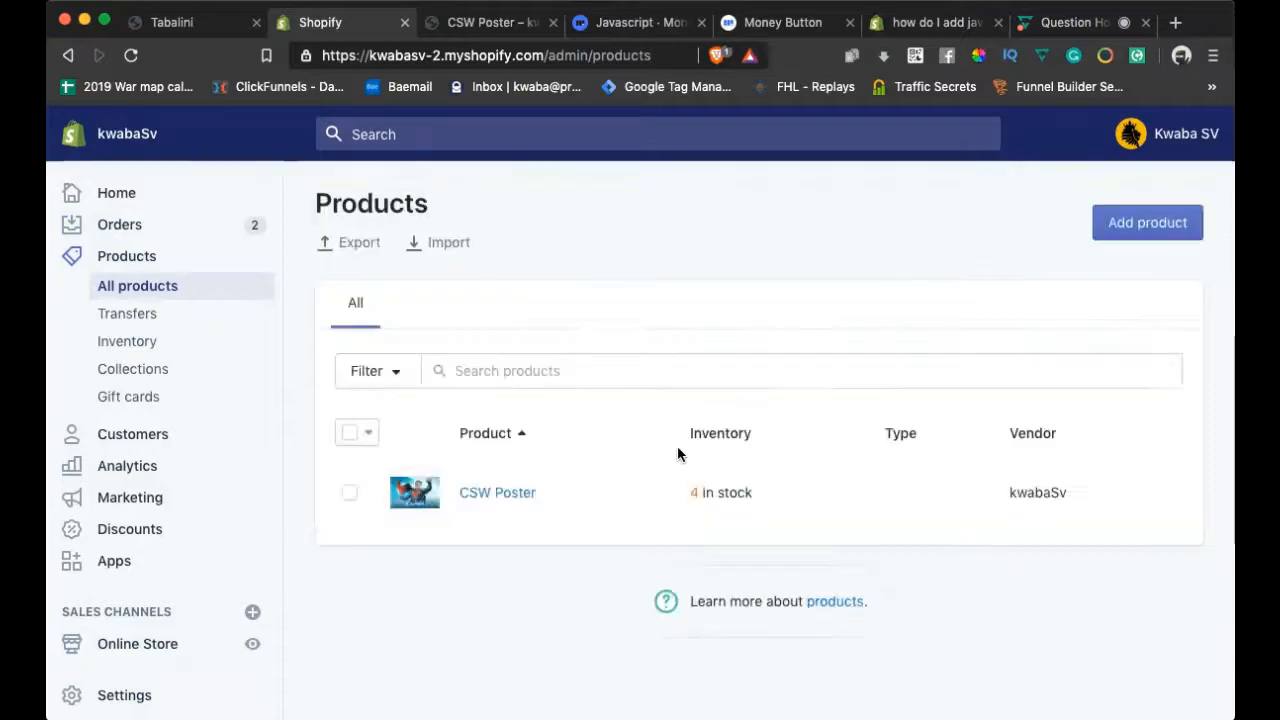
Open the CSW Poster product and scroll through its title and one-penny Money Button description
left_click(503, 512)
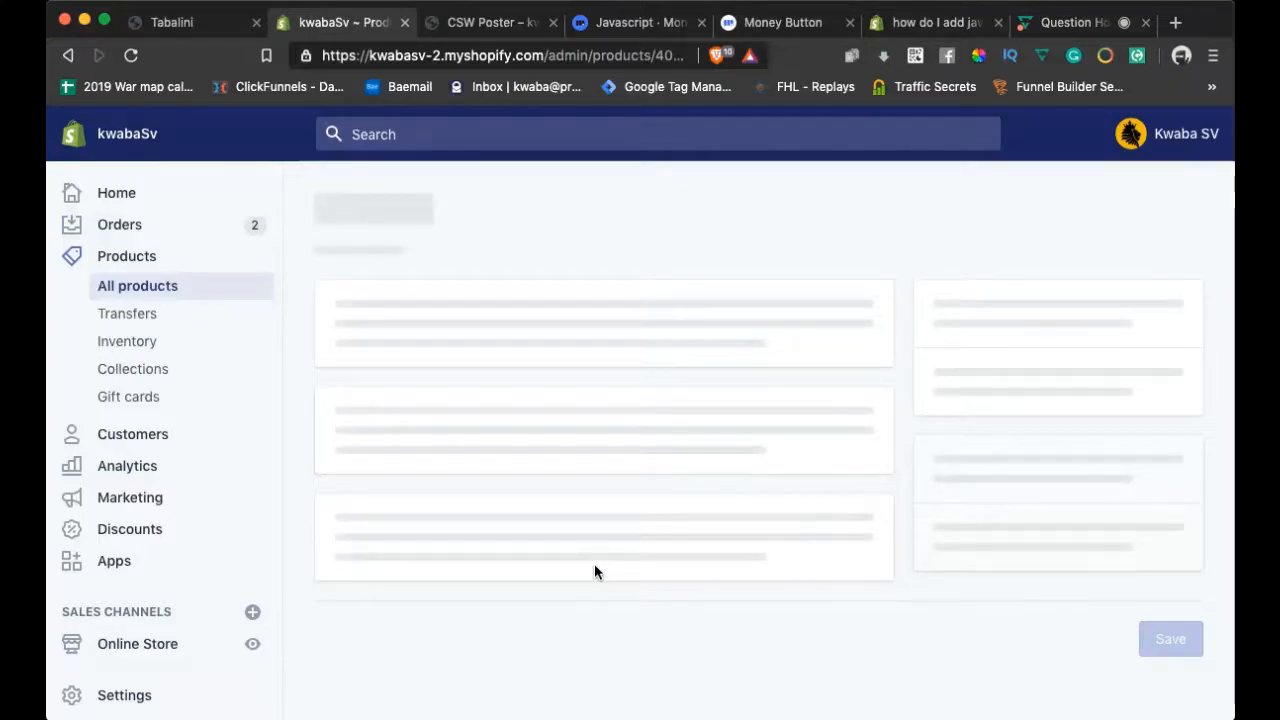
scroll(594, 566, "down", 2)
scroll(594, 566, "down", 1)
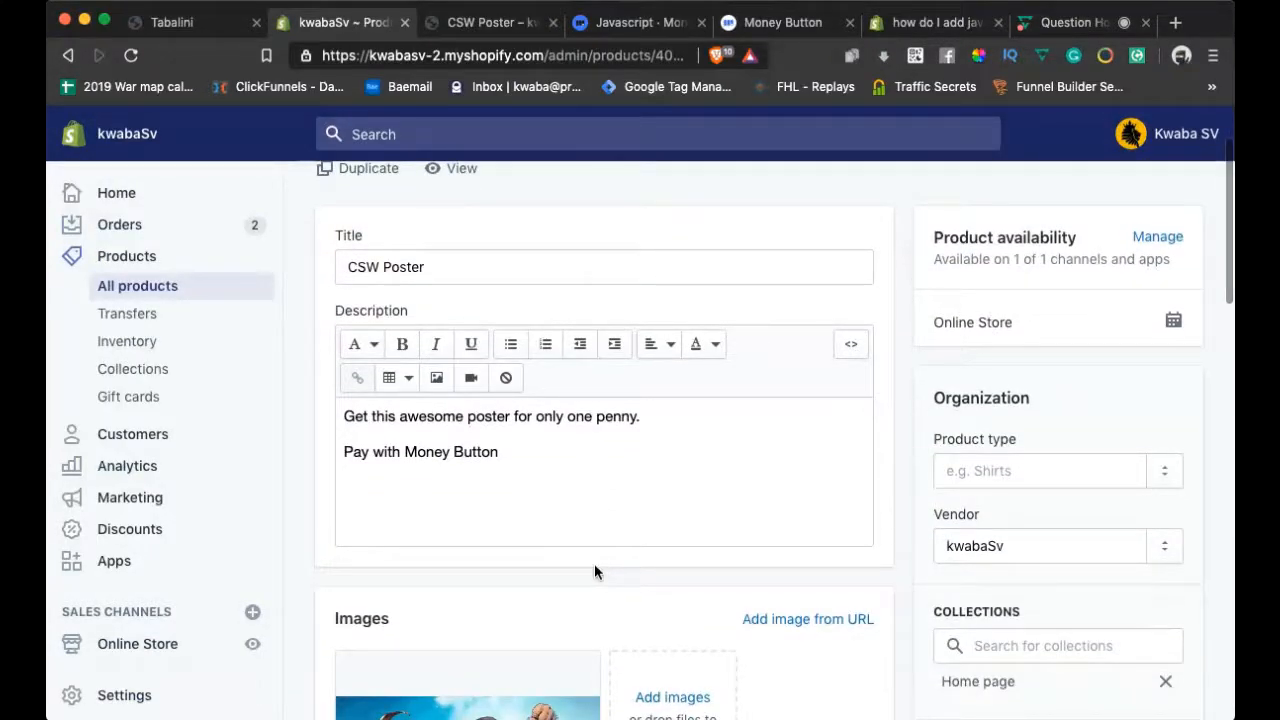
scroll(594, 566, "down", 1)
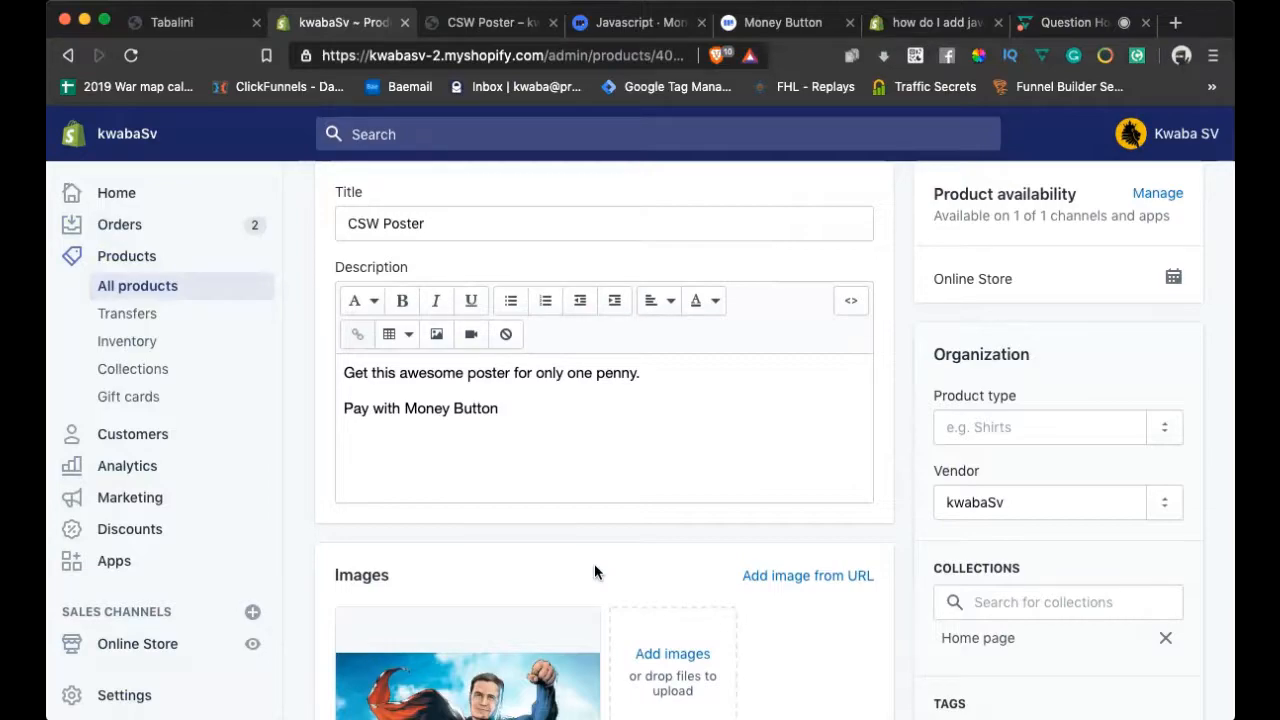
scroll(594, 566, "up", 2)
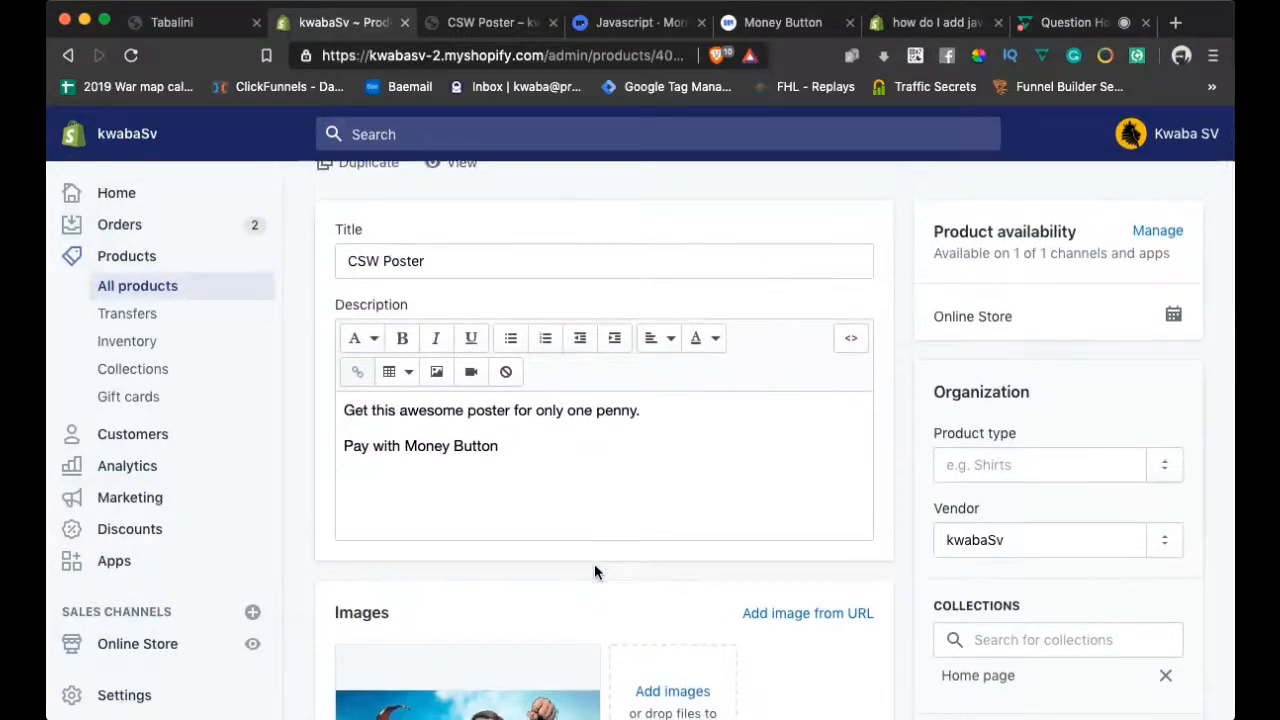
scroll(594, 571, "down", 1)
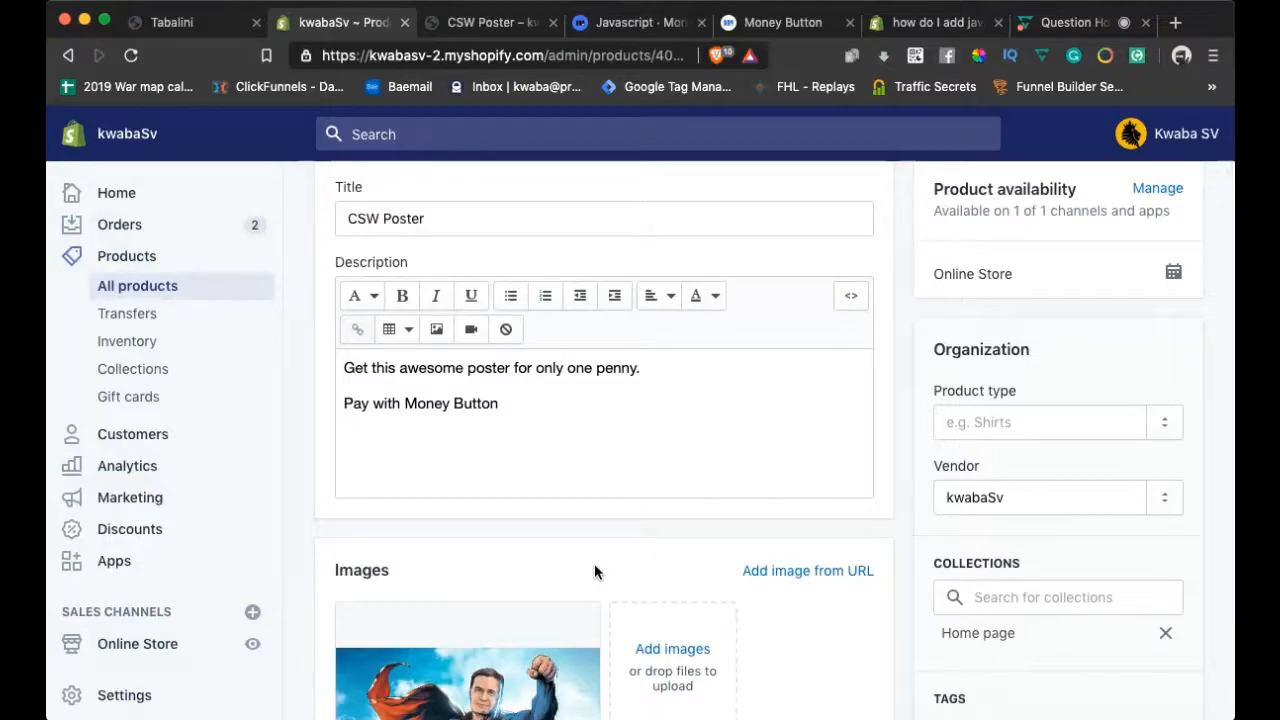
scroll(594, 566, "down", 1)
scroll(594, 566, "up", 2)
scroll(594, 566, "down", 1)
scroll(594, 563, "down", 1)
scroll(594, 569, "up", 1)
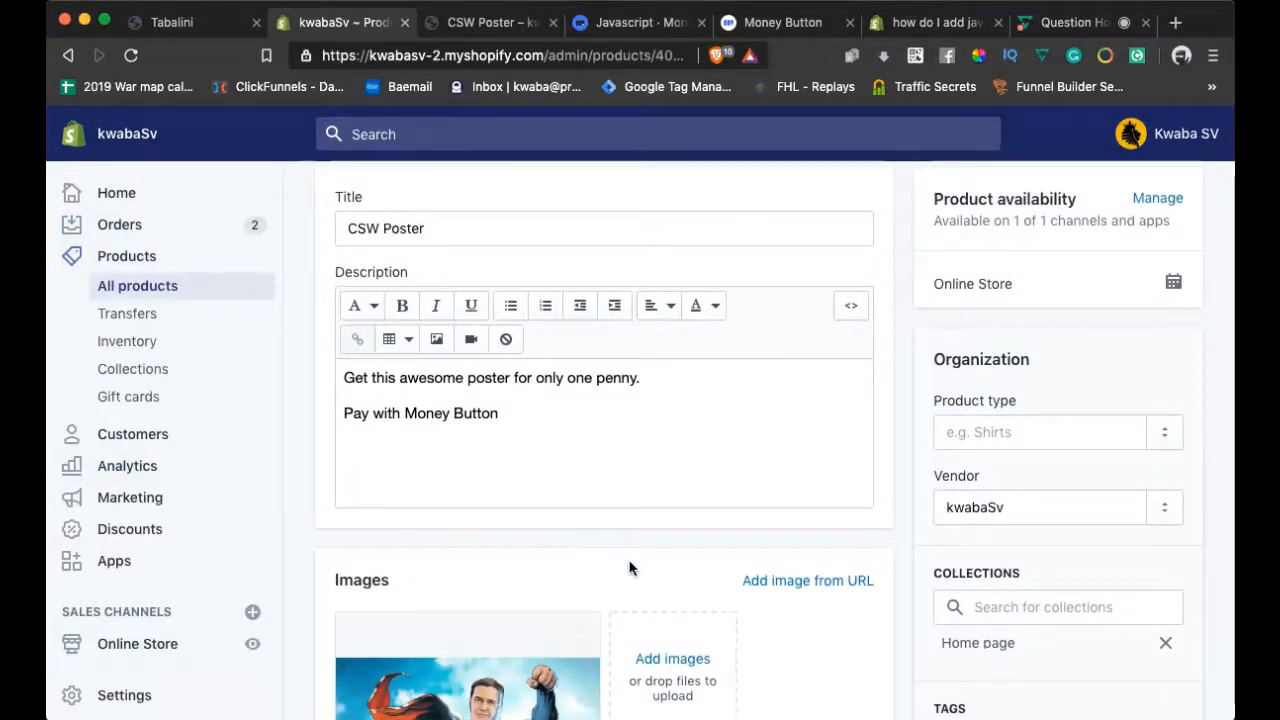
scroll(916, 557, "up", 1)
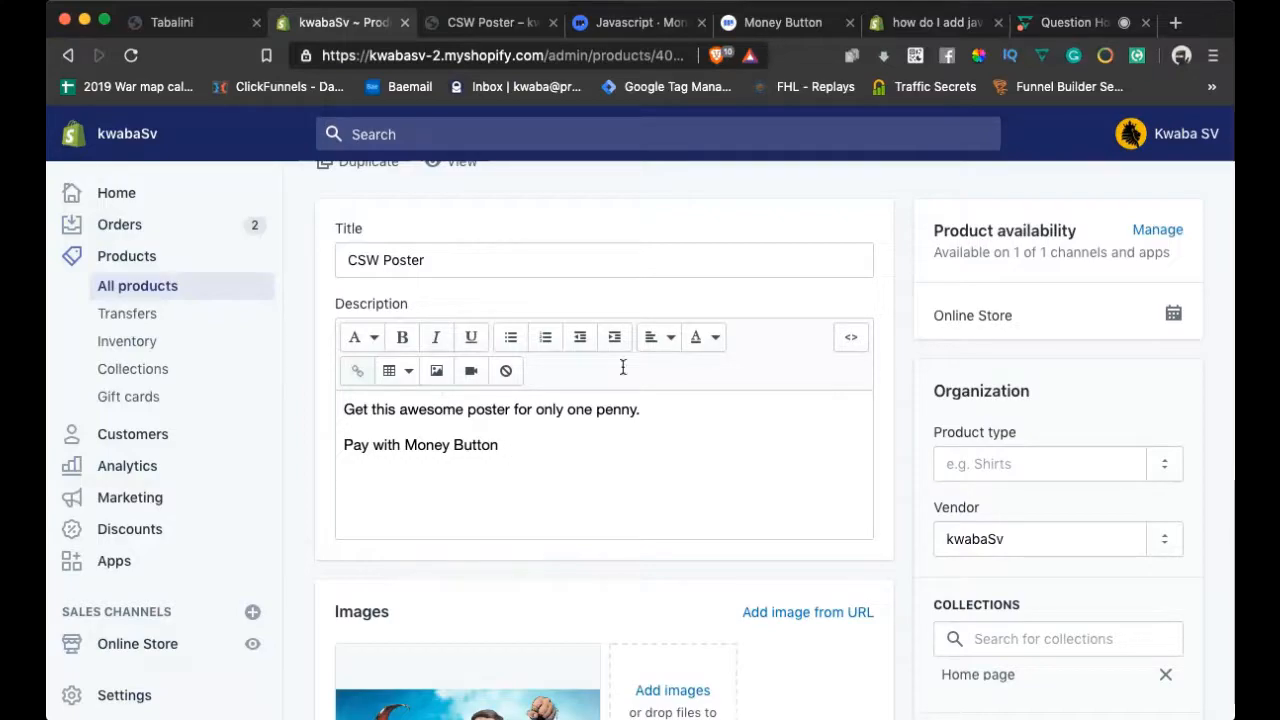
Show the description as HTML and select the money-button div (amount .01, BUY BSV) and script
left_click(849, 344)
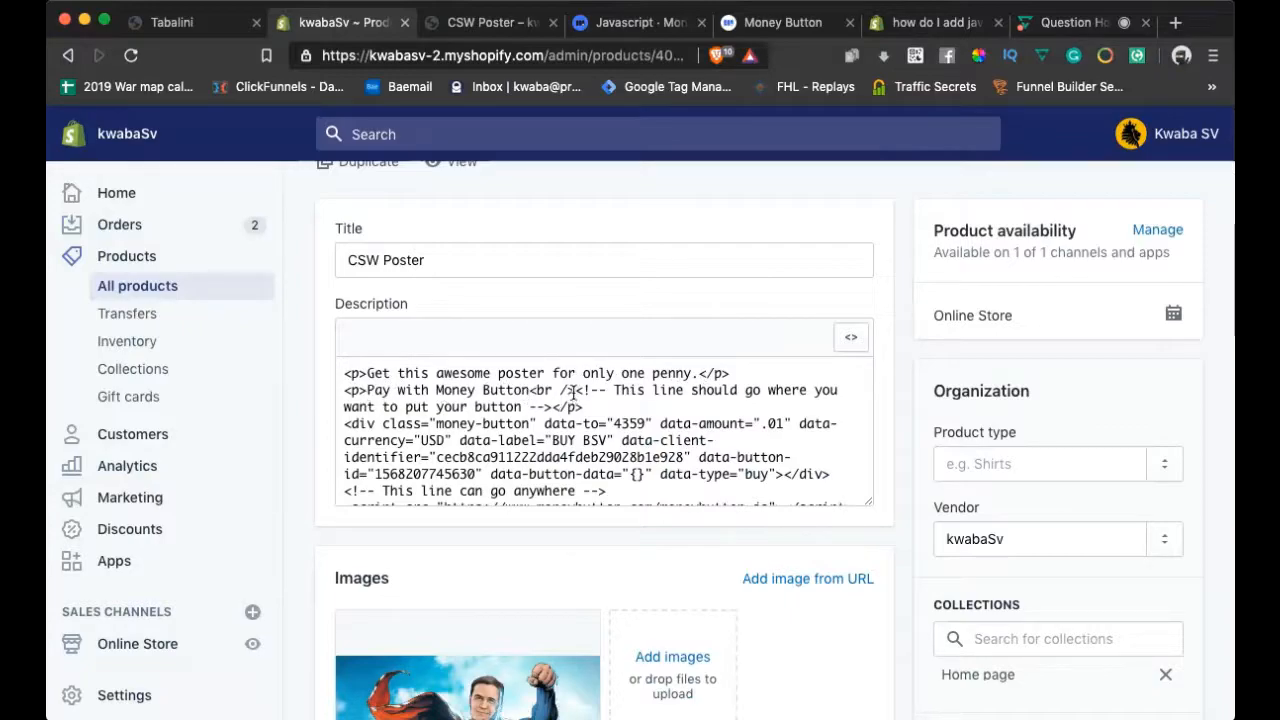
left_click_drag(573, 390, 620, 517)
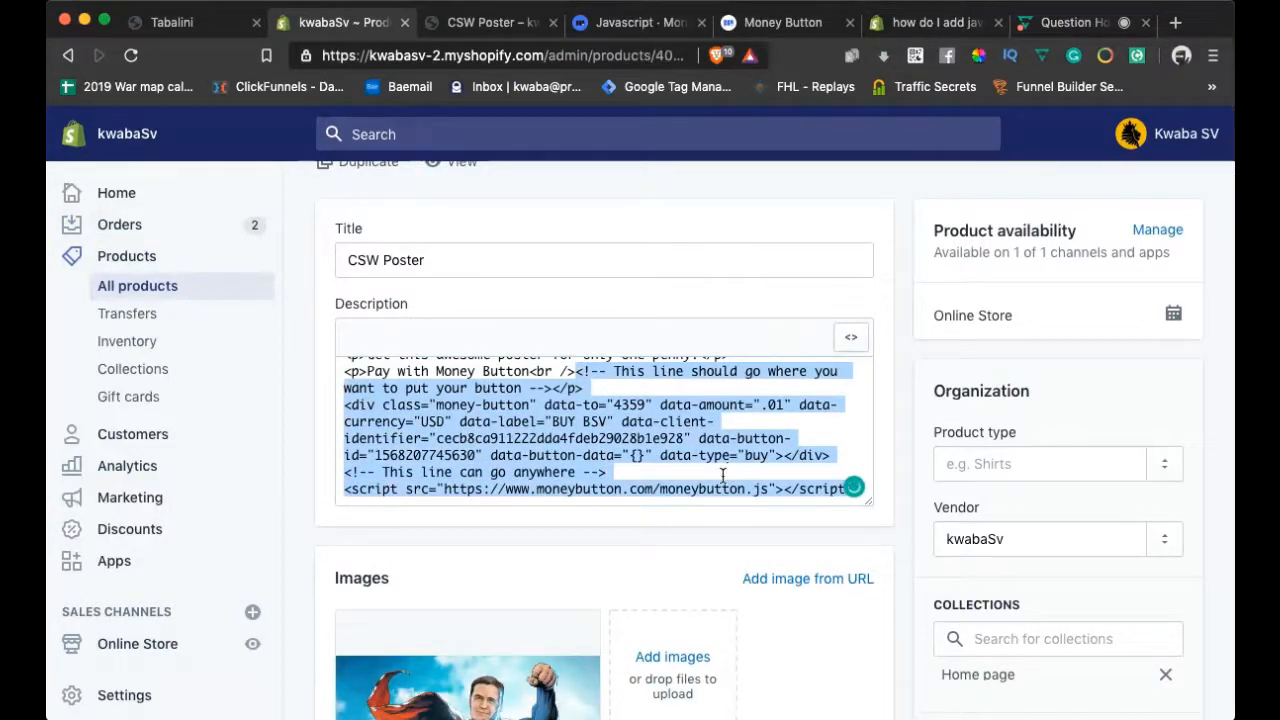
left_click(760, 22)
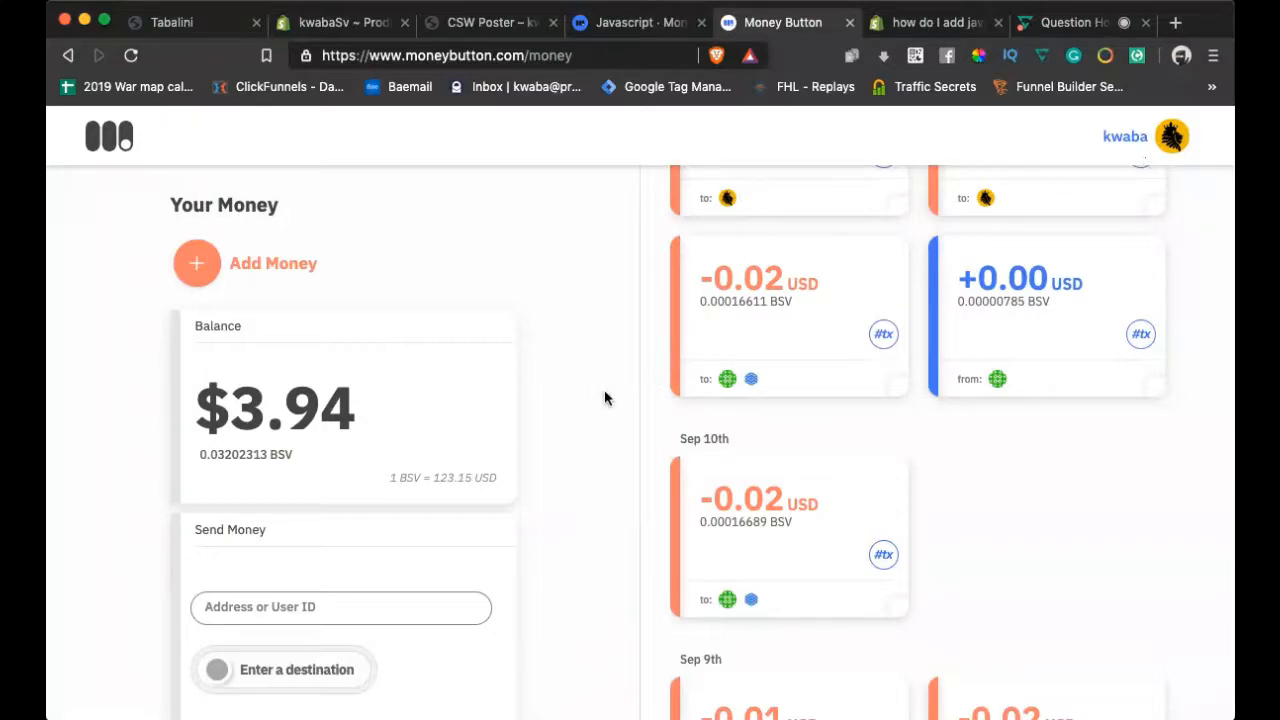
From the Money Button account page, start making a new Money Button
scroll(606, 397, "down", 5)
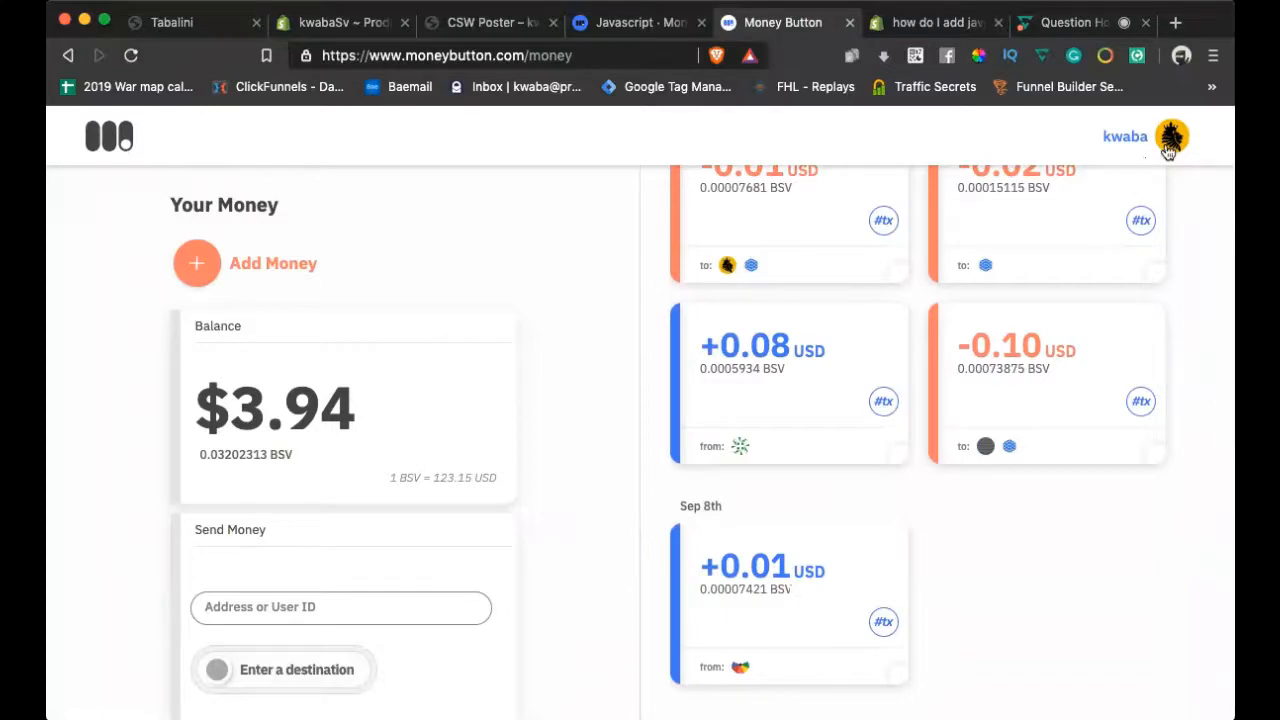
scroll(422, 490, "down", 5)
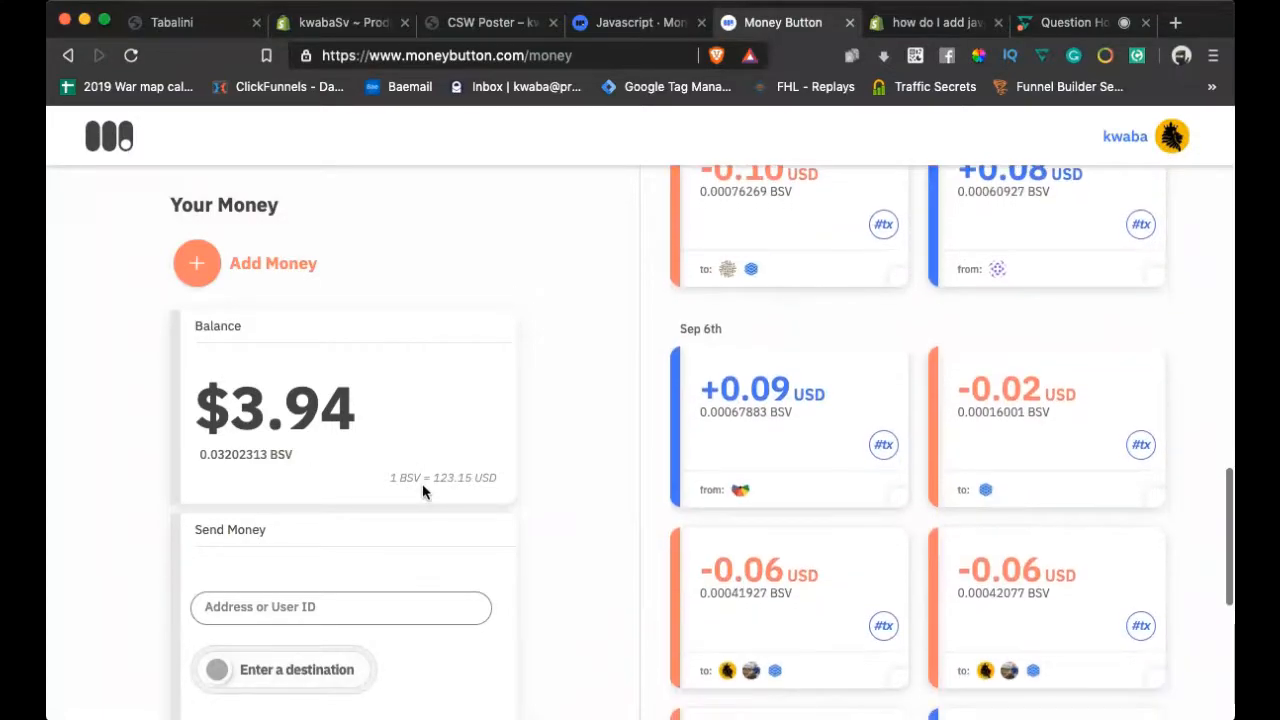
scroll(422, 483, "down", 5)
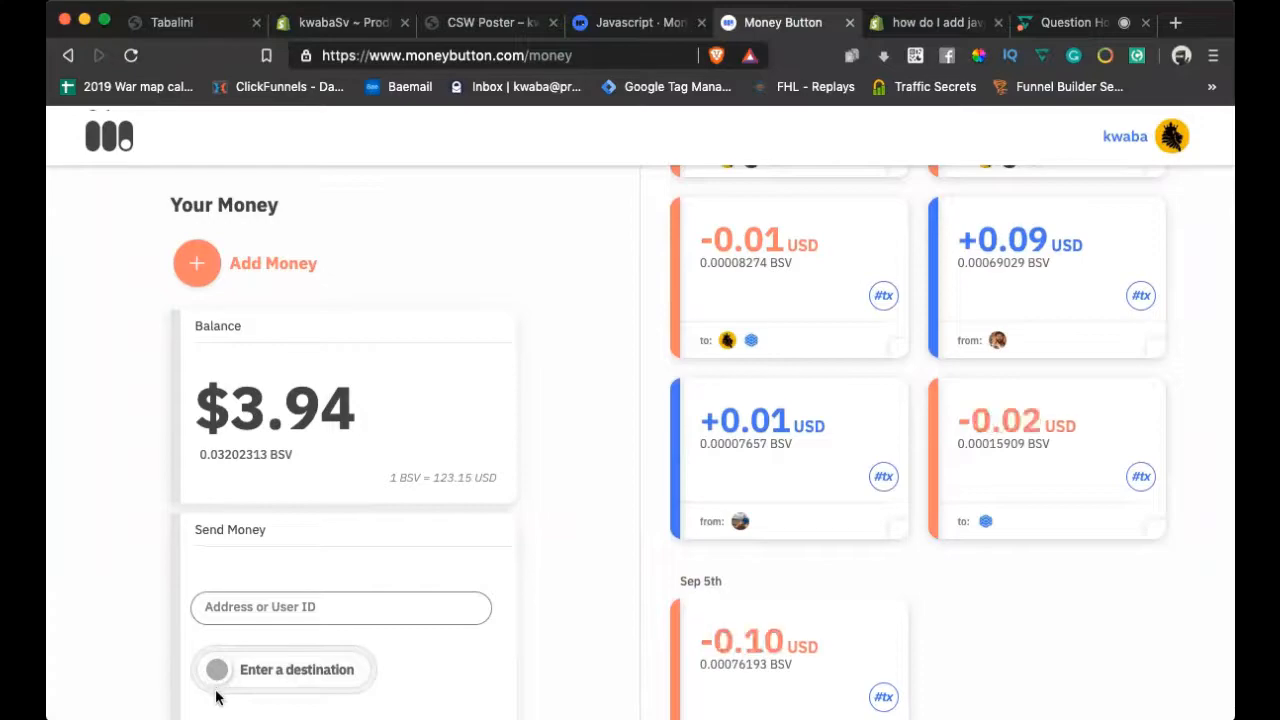
scroll(214, 691, "down", 10)
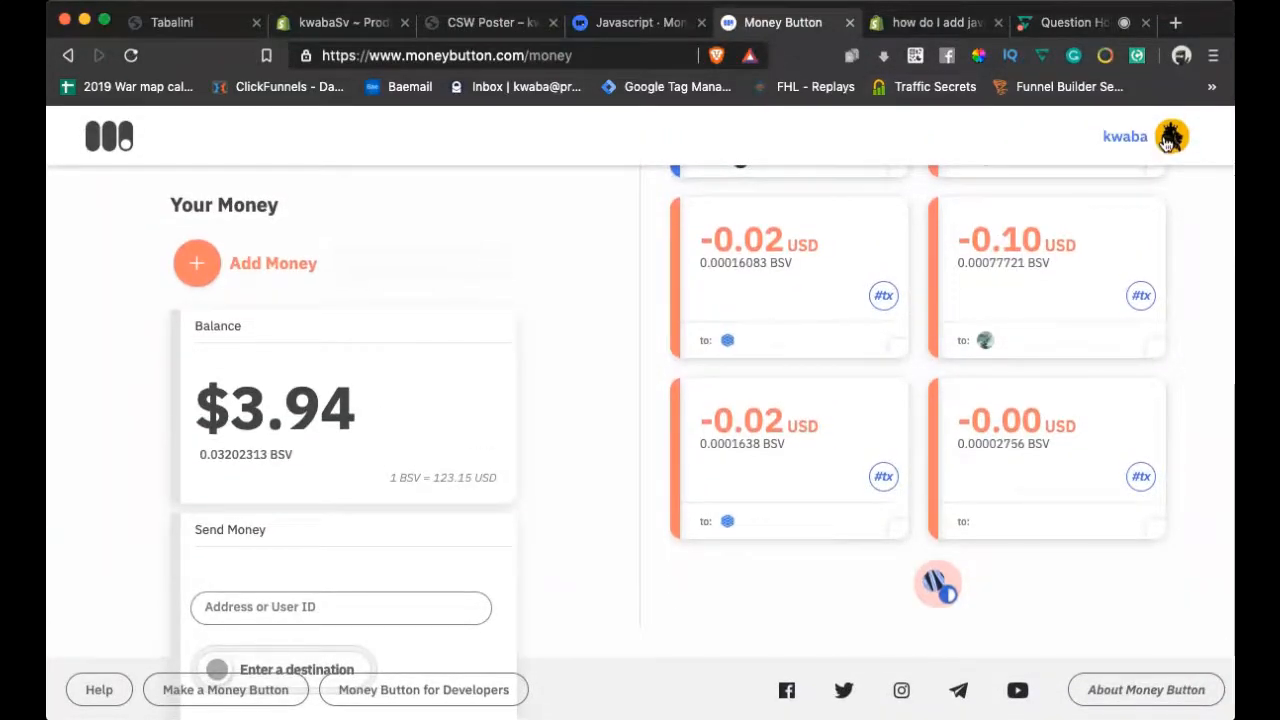
left_click(1123, 137)
scroll(628, 418, "down", 10)
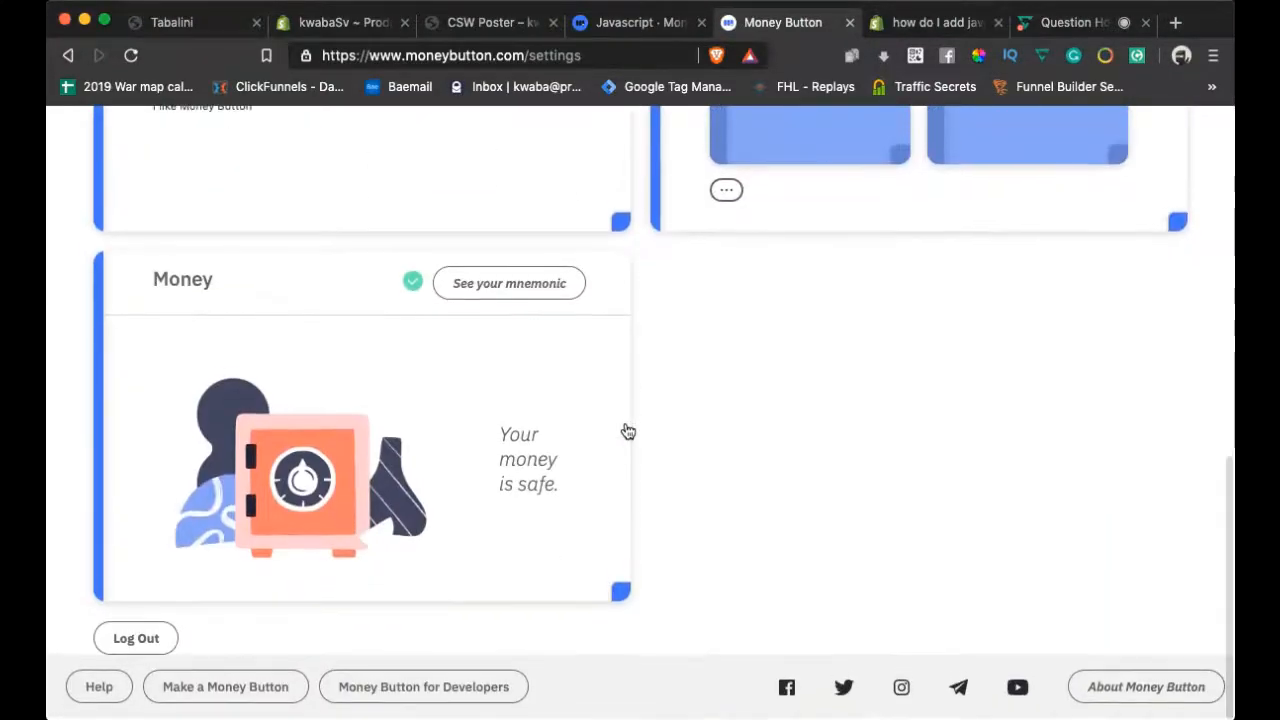
left_click(215, 690)
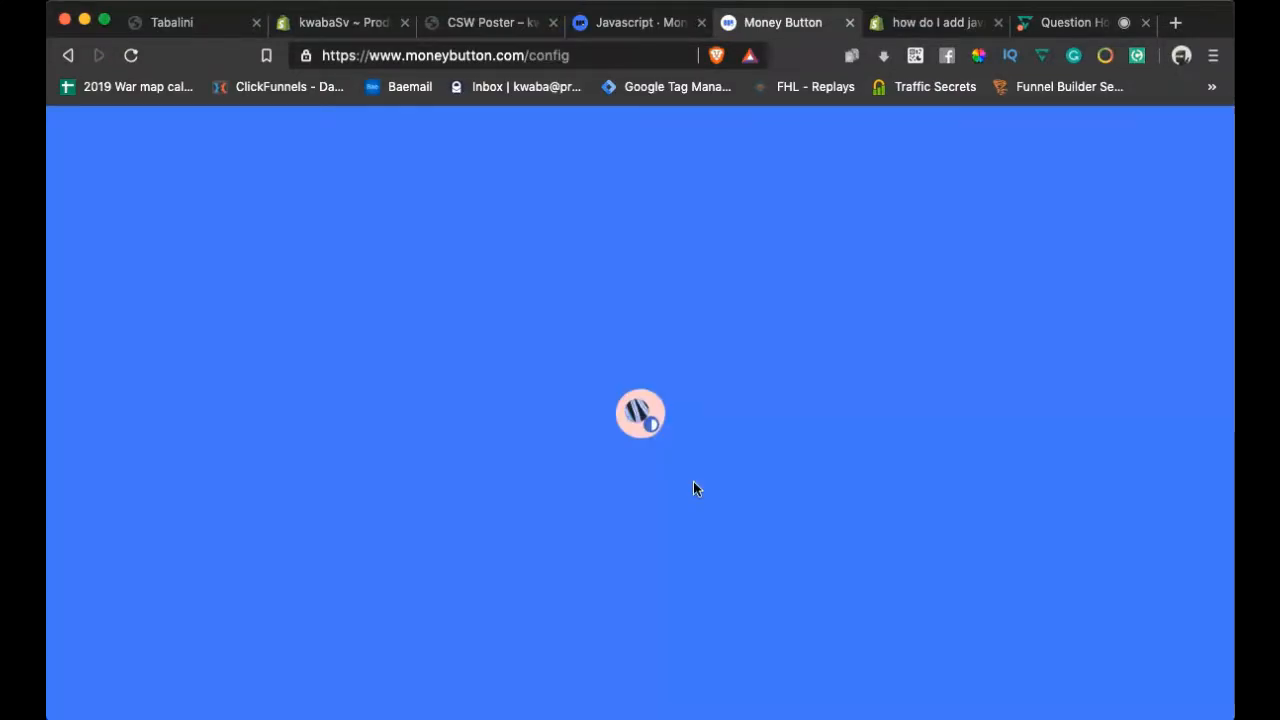
Set the new button's amount to 0.01 US Dollar
scroll(695, 487, "down", 2)
scroll(695, 488, "down", 1)
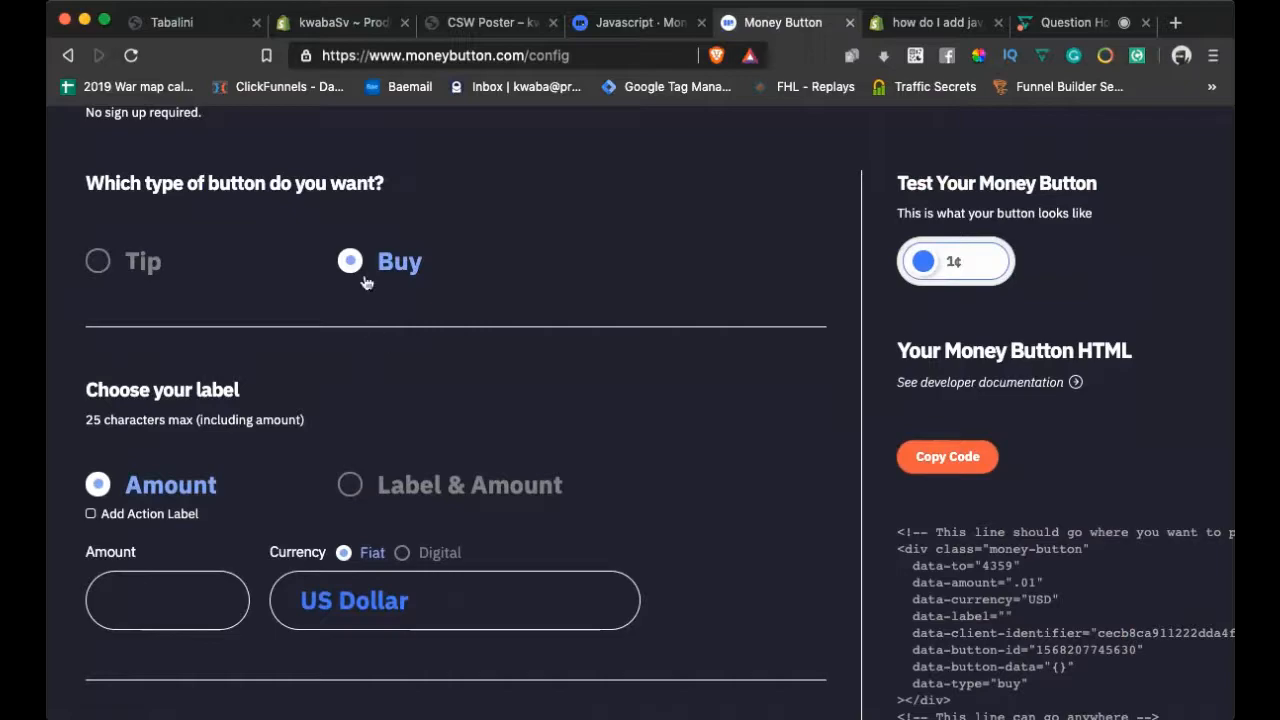
scroll(479, 393, "down", 3)
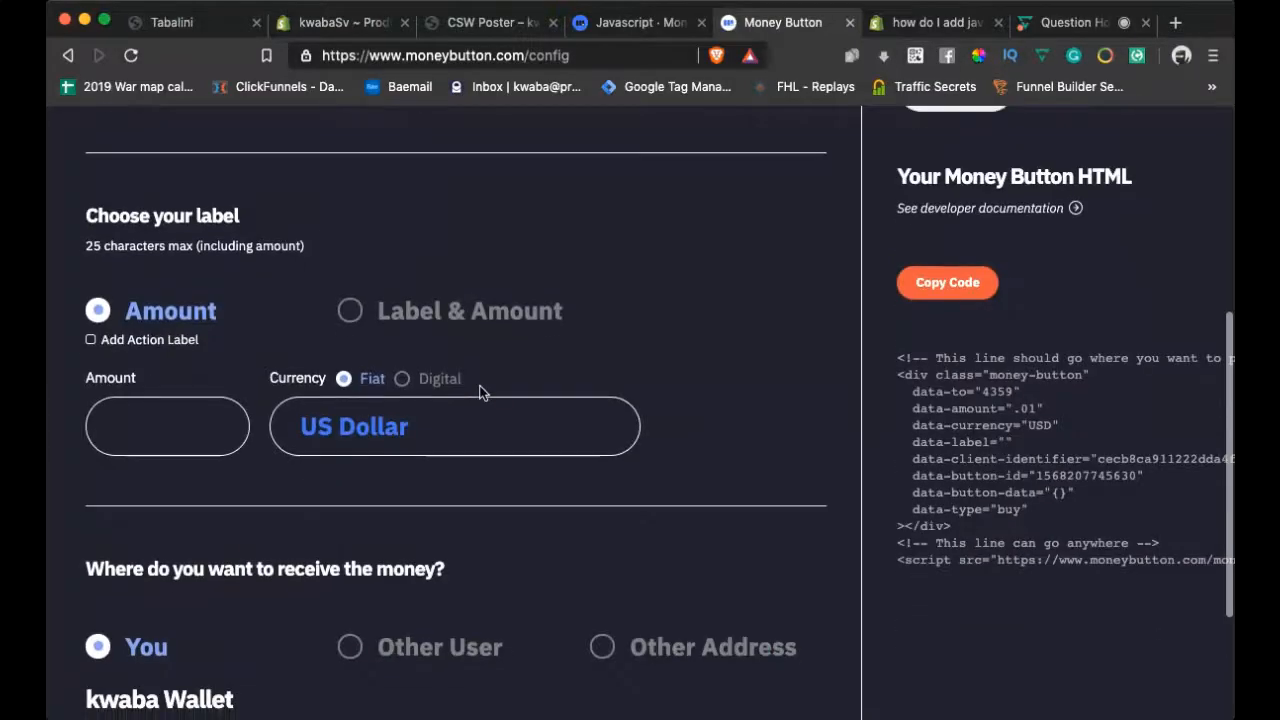
left_click(127, 427)
type("0.01")
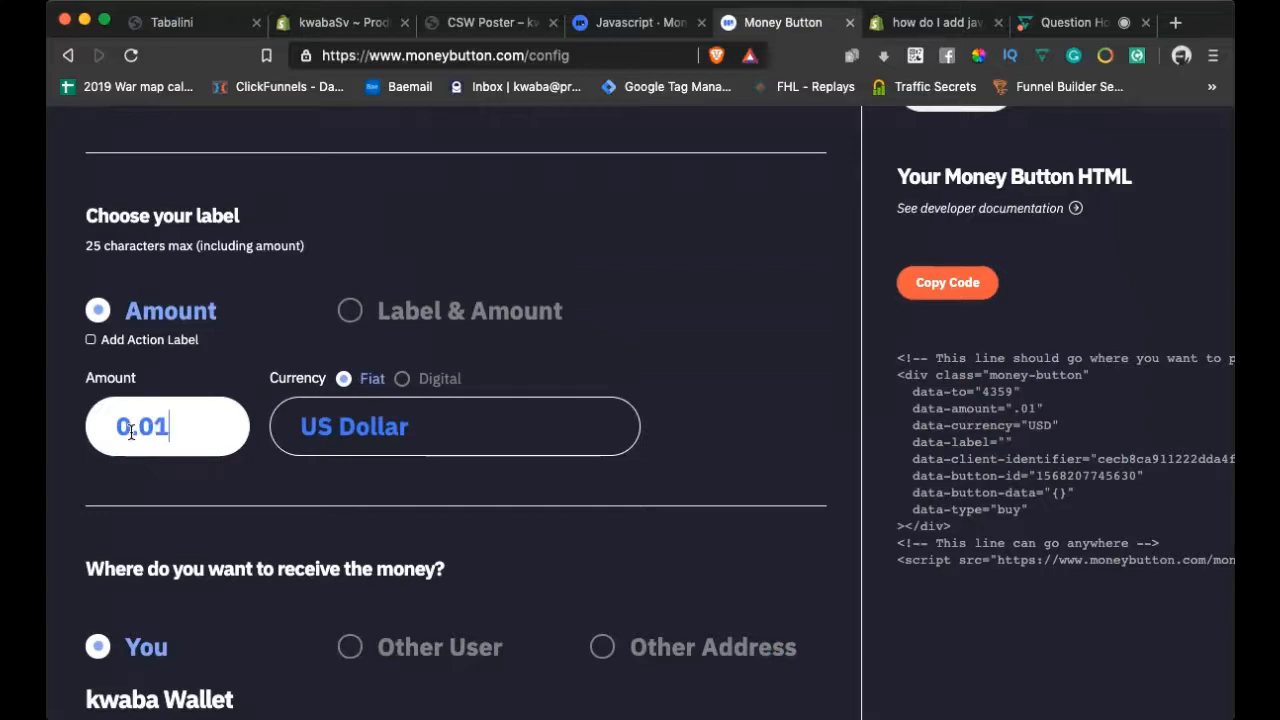
left_click(476, 24)
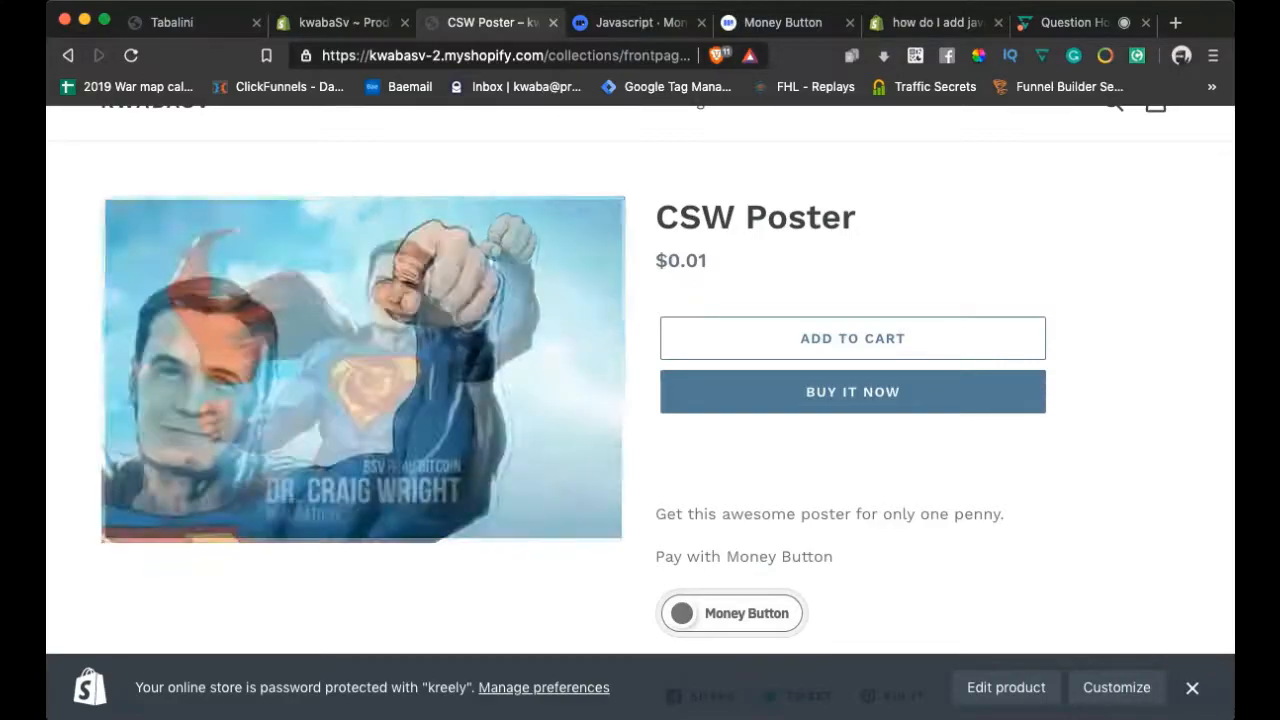
Return to the CSW Poster editor and confirm $0.01 price, $0.50 cost, -4,900% margin
left_click(344, 24)
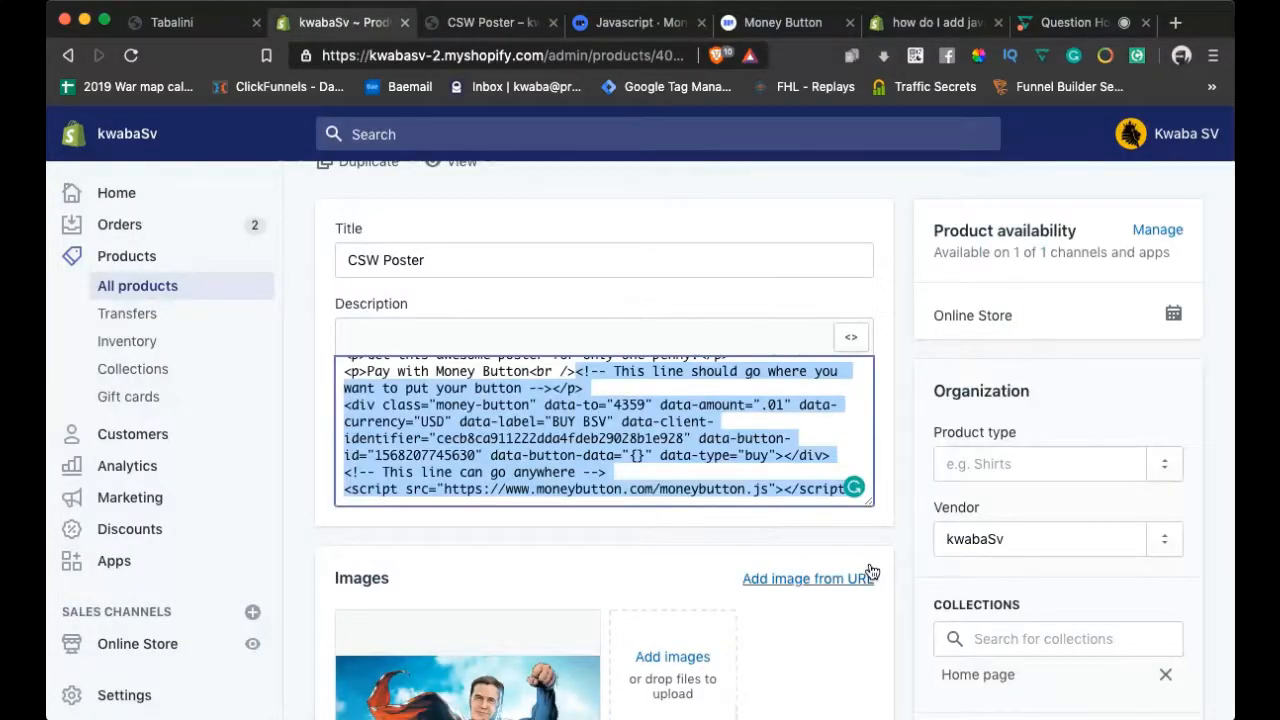
scroll(869, 569, "down", 5)
scroll(869, 561, "down", 3)
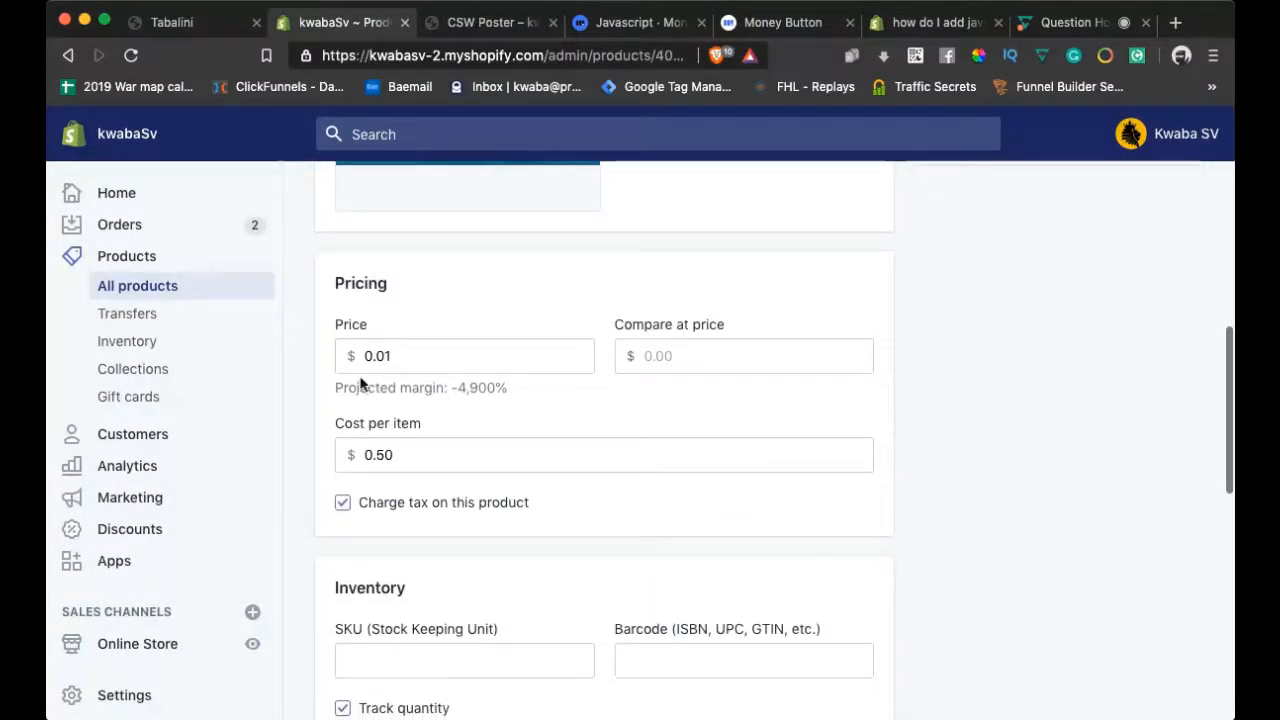
Switch the 0.01 USD button to Label & Amount with the label BUY NOW
left_click(770, 25)
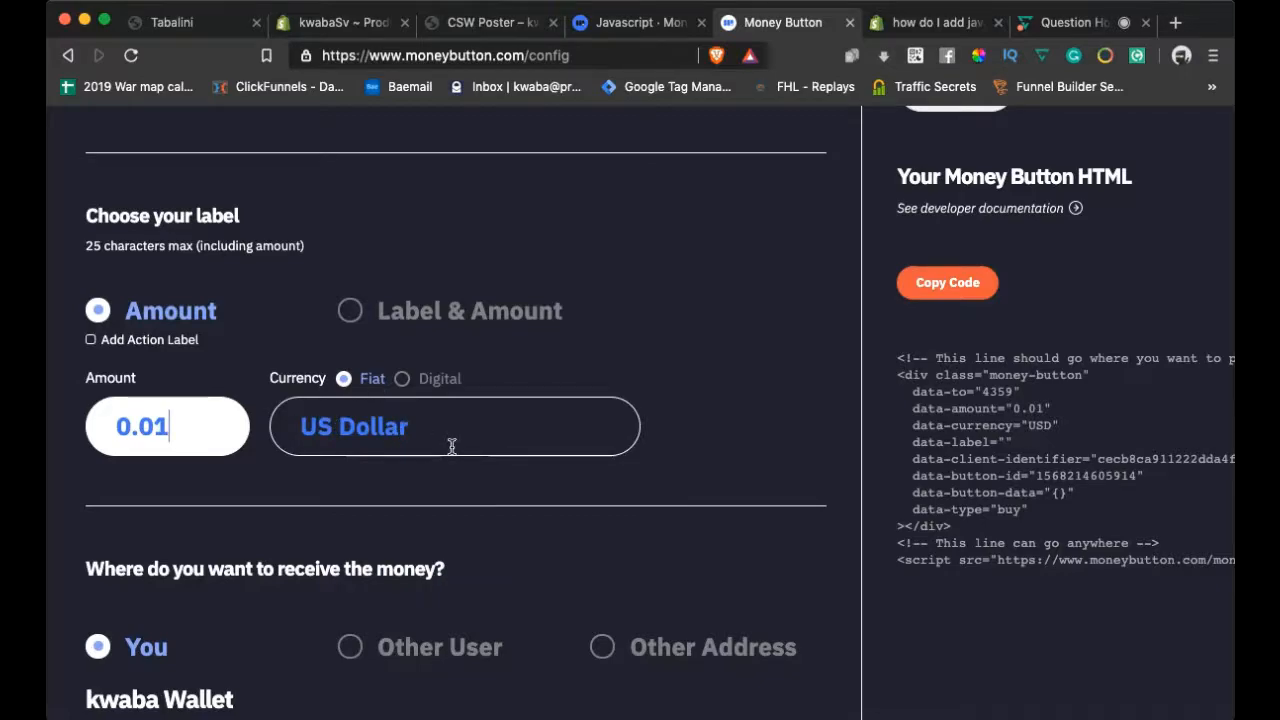
scroll(449, 443, "down", 1)
left_click(352, 275)
left_click(300, 374)
type("B")
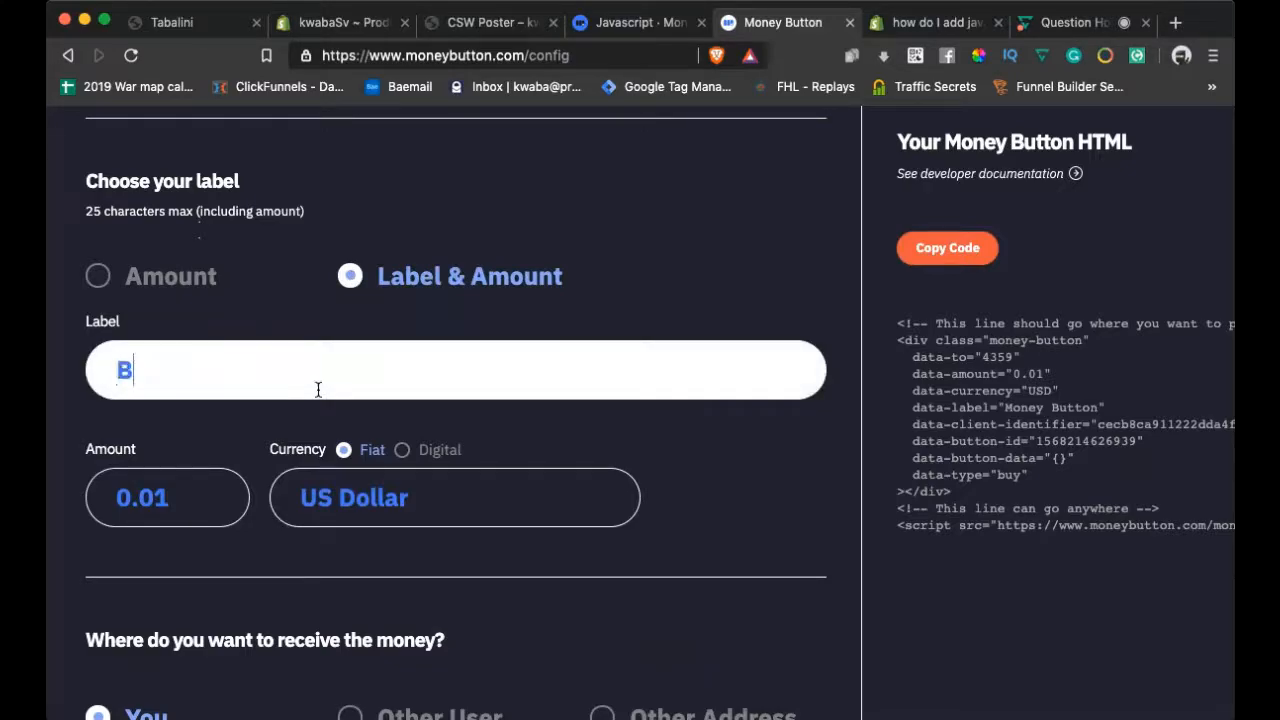
type("UY NOW")
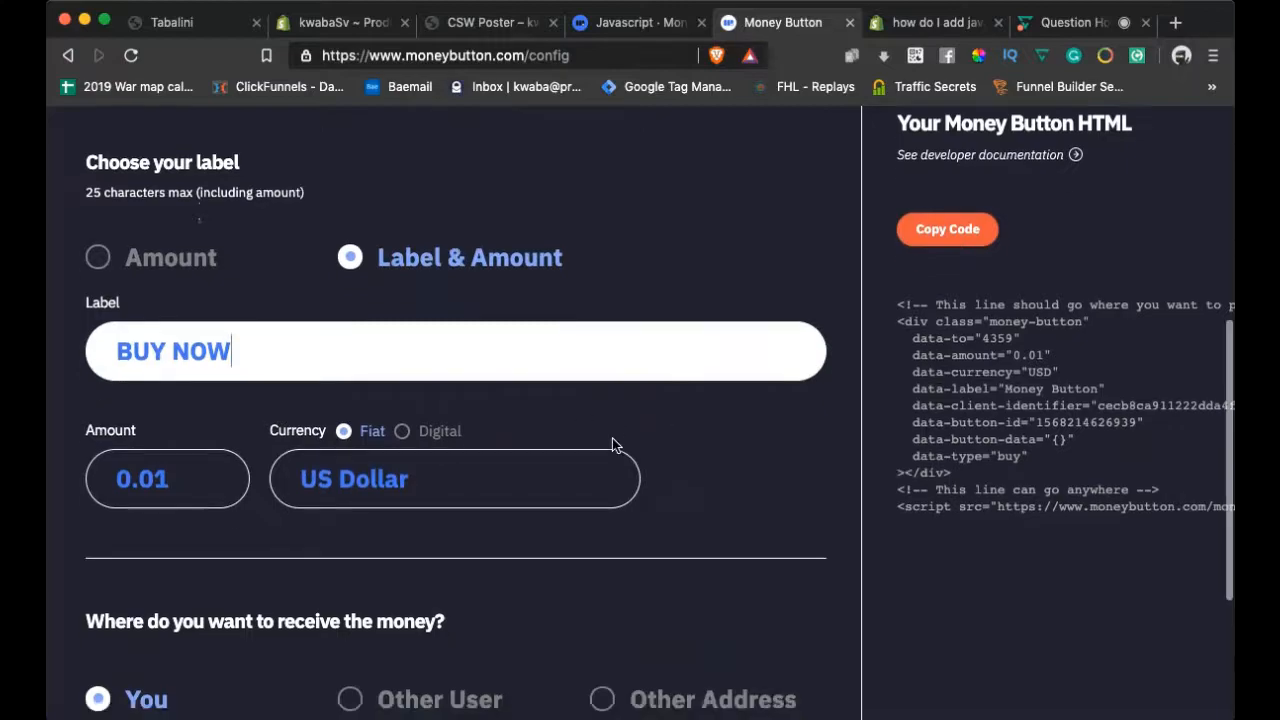
scroll(614, 443, "down", 5)
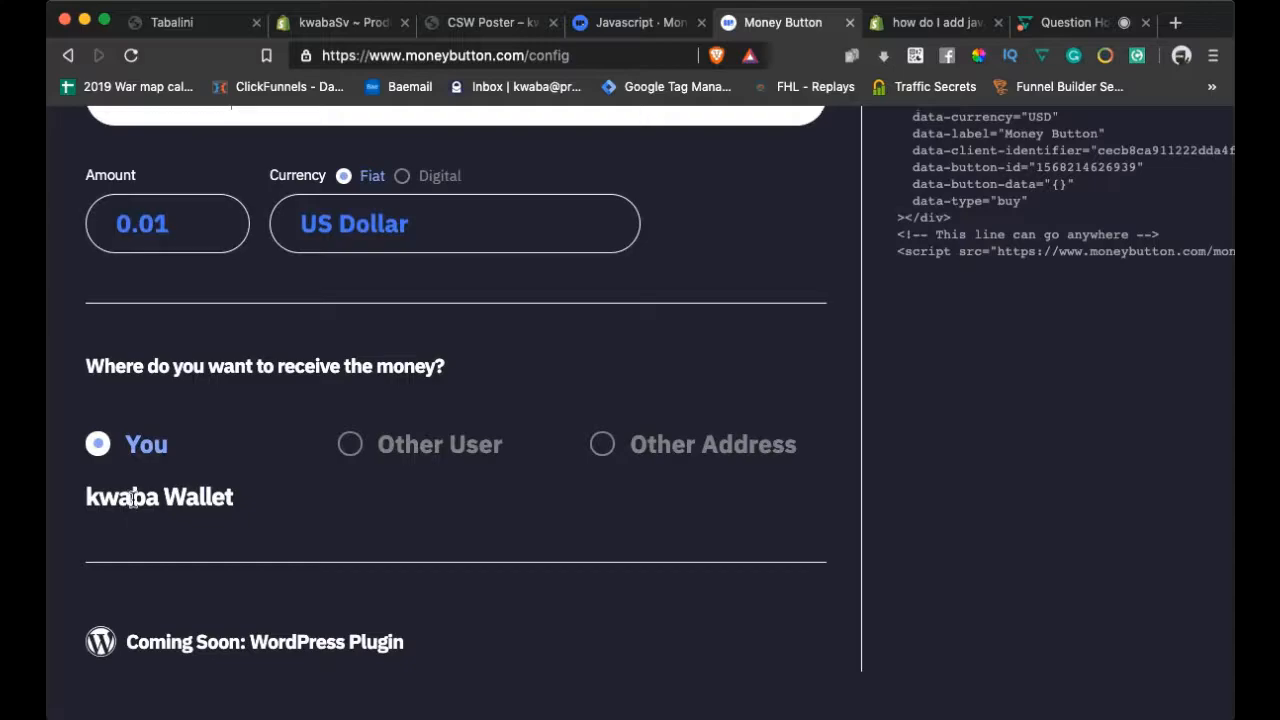
scroll(578, 470, "up", 6)
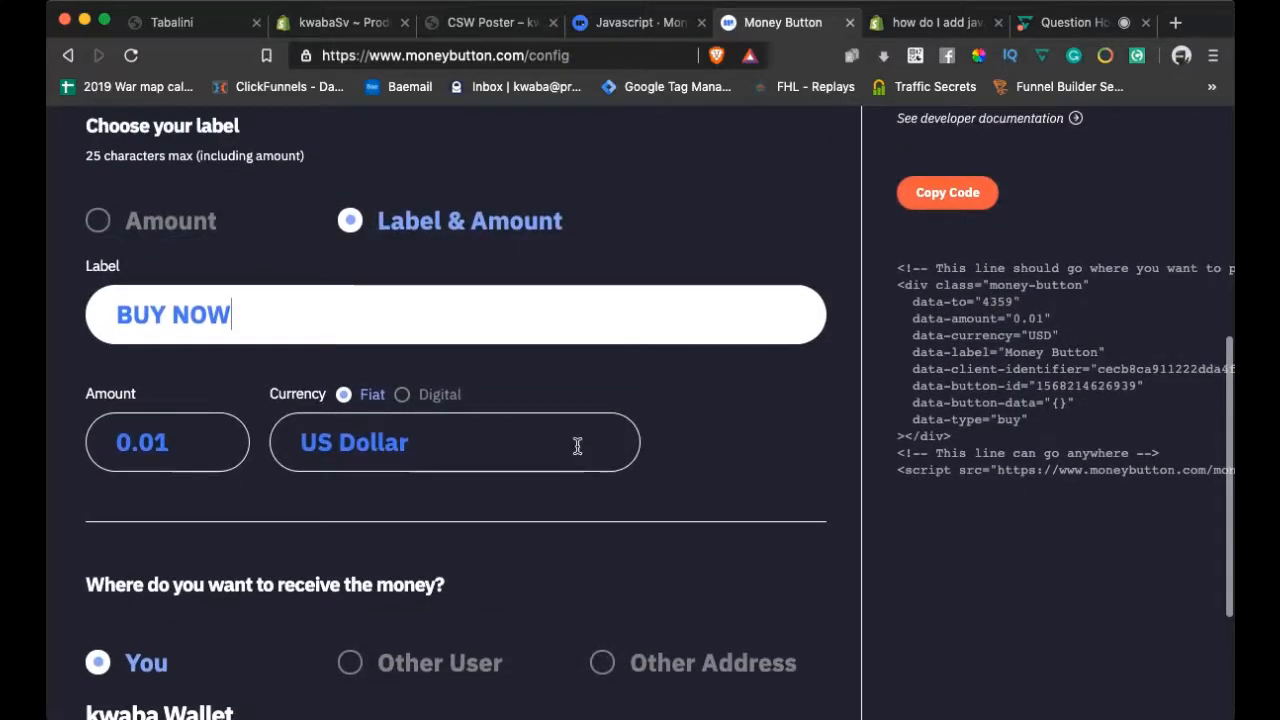
scroll(930, 412, "up", 1)
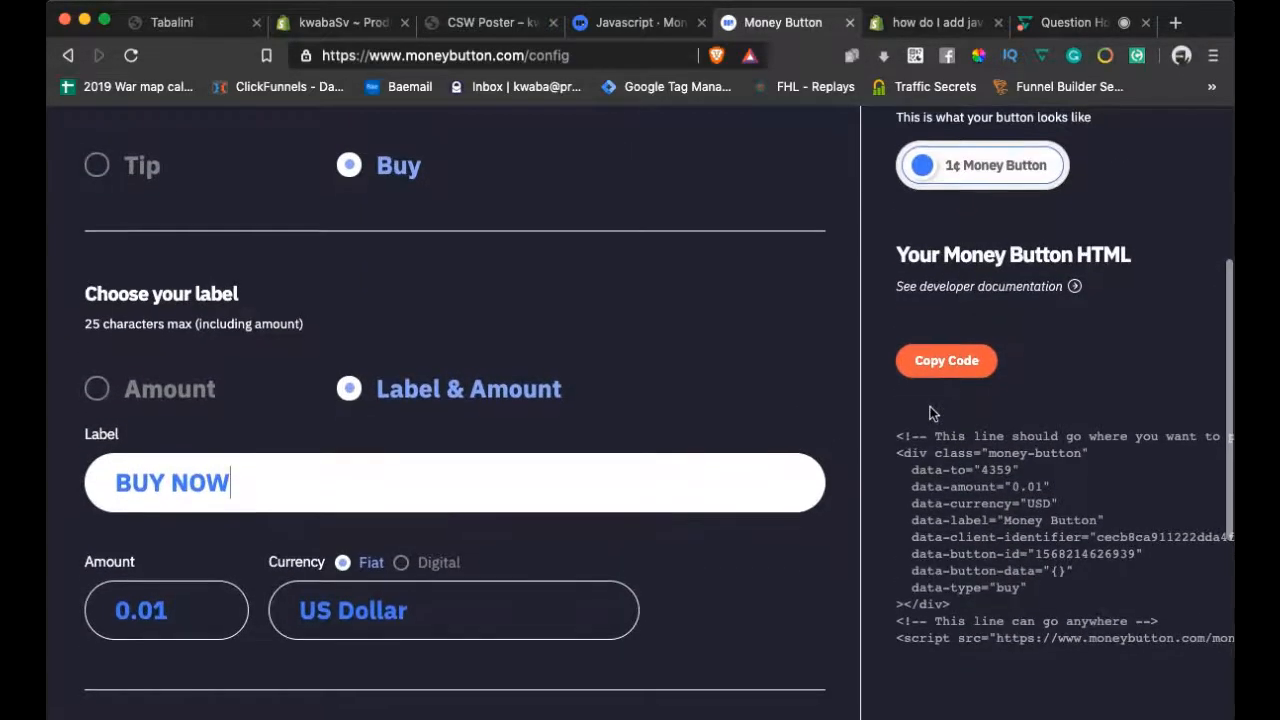
scroll(1058, 294, "up", 3)
scroll(1000, 285, "down", 1)
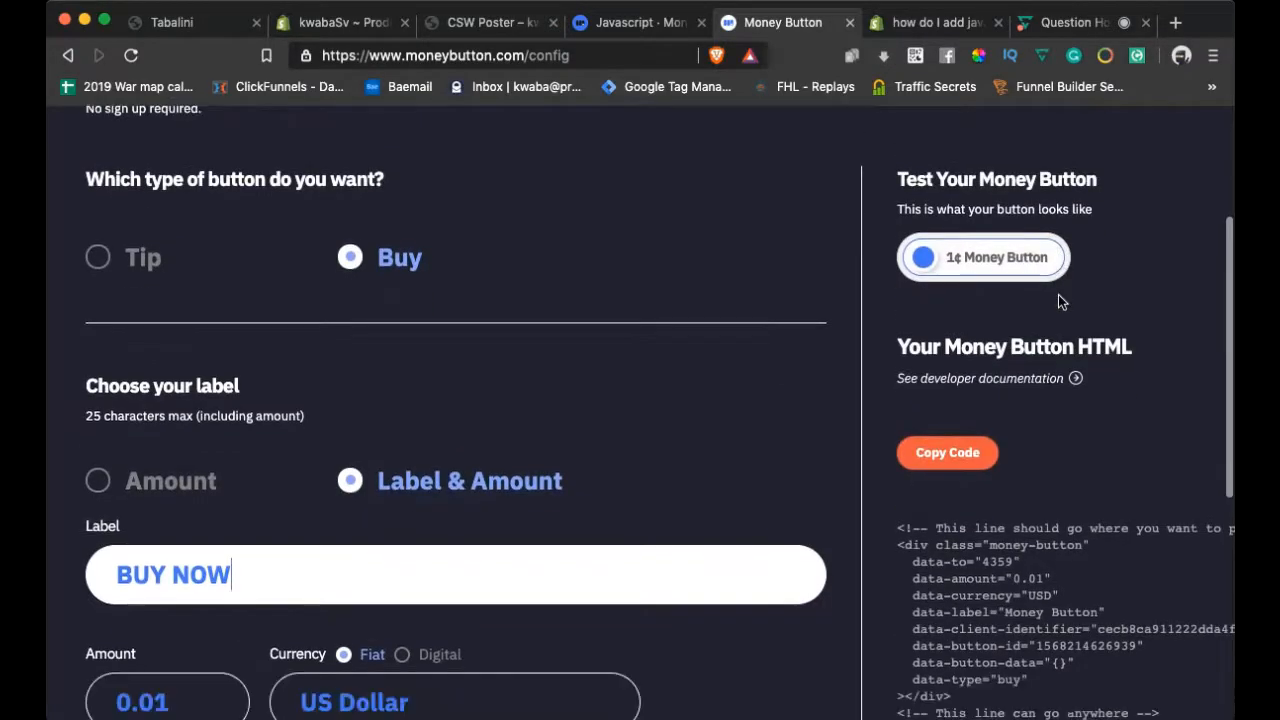
left_click(926, 258)
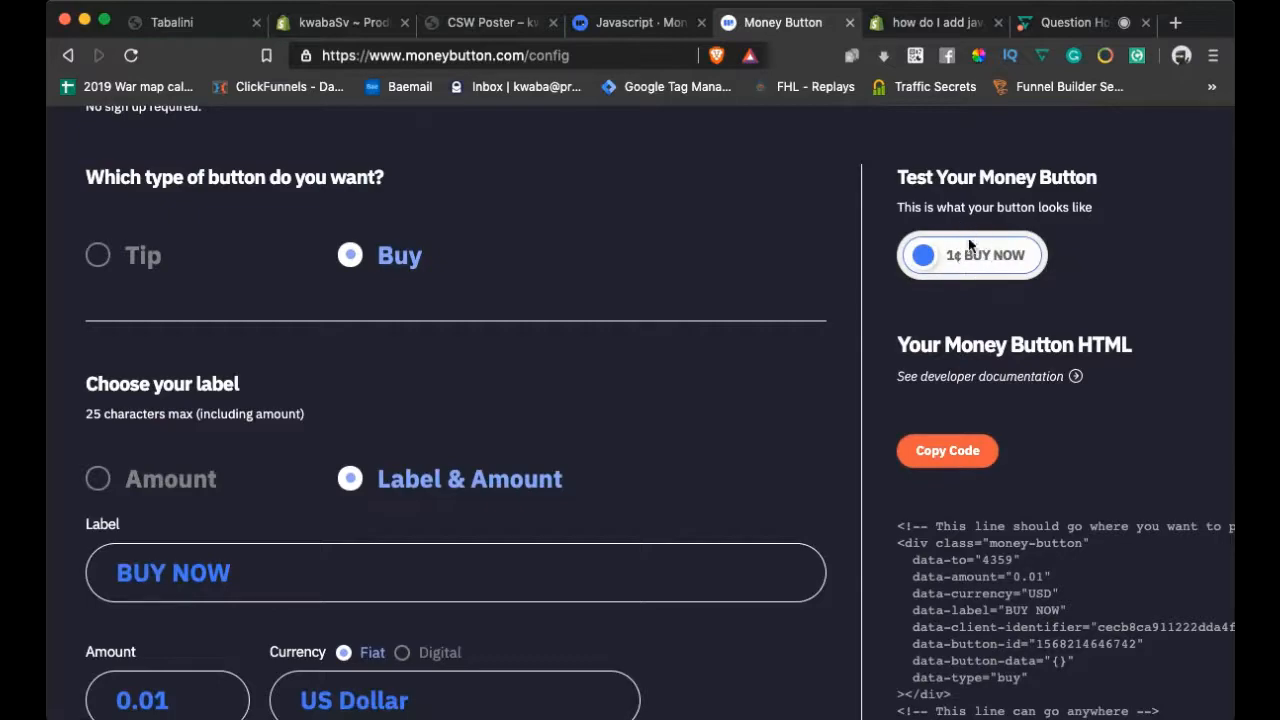
Make a 1¢ test payment with the preview button and copy its generated code
left_click_drag(931, 260, 1120, 260)
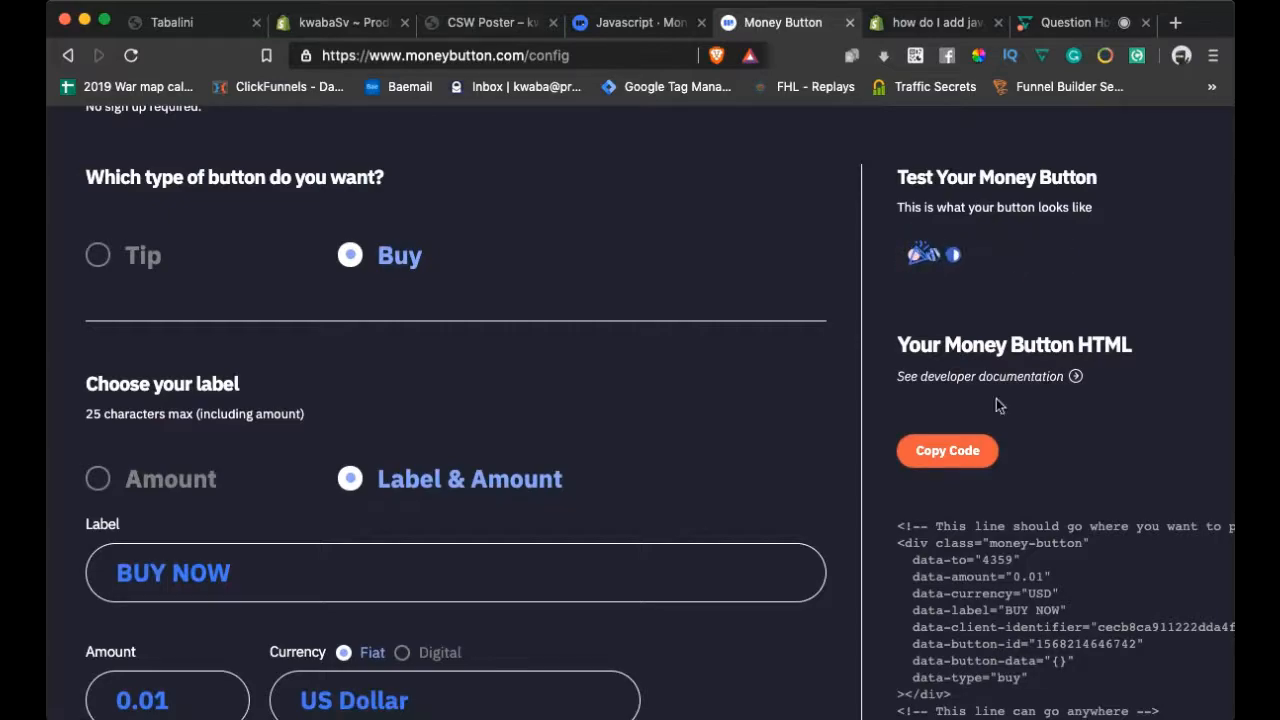
scroll(995, 405, "down", 2)
scroll(995, 405, "down", 2)
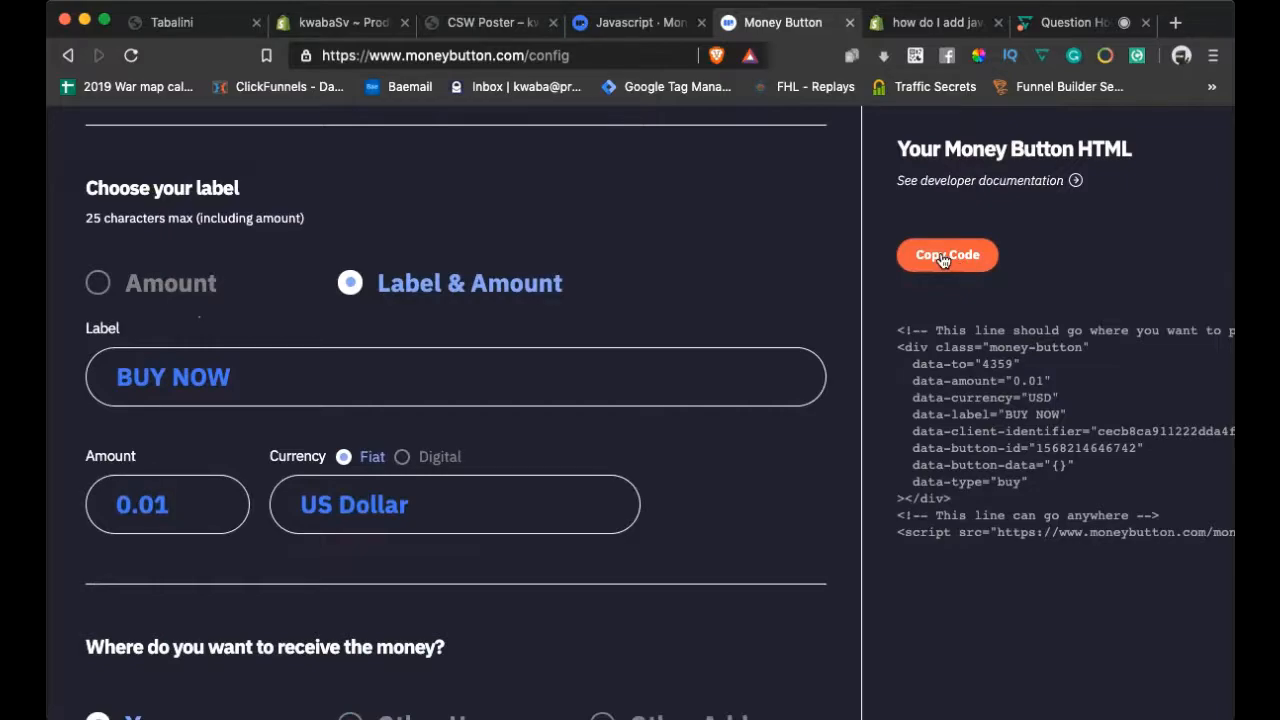
left_click(943, 258)
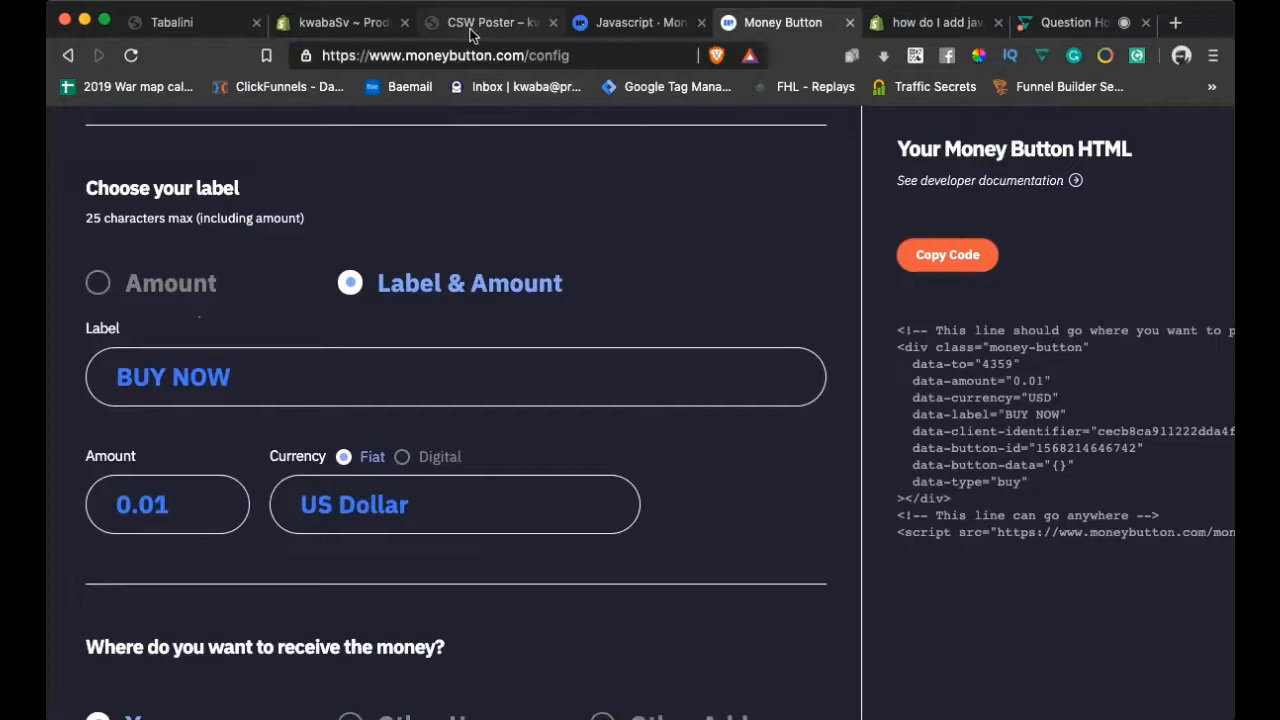
left_click(329, 26)
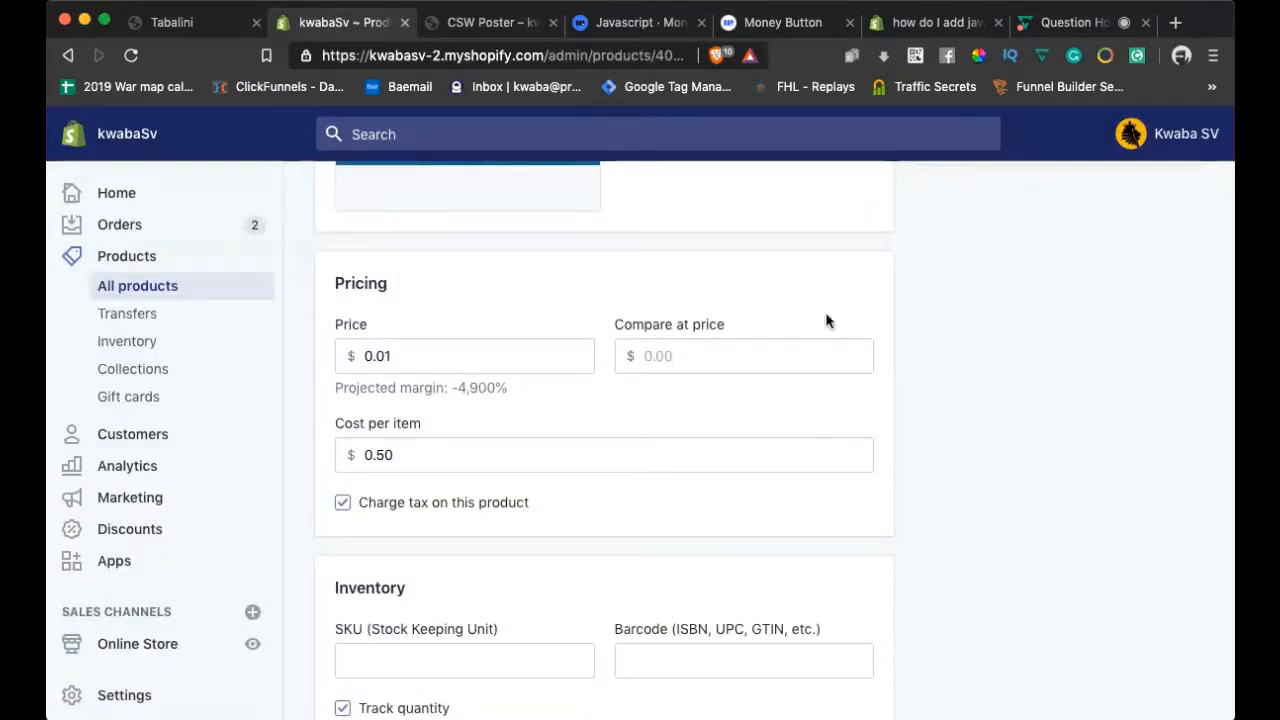
In the description HTML, replace the old Money Button code with the new BUY NOW code
scroll(951, 351, "down", 1)
scroll(951, 351, "up", 10)
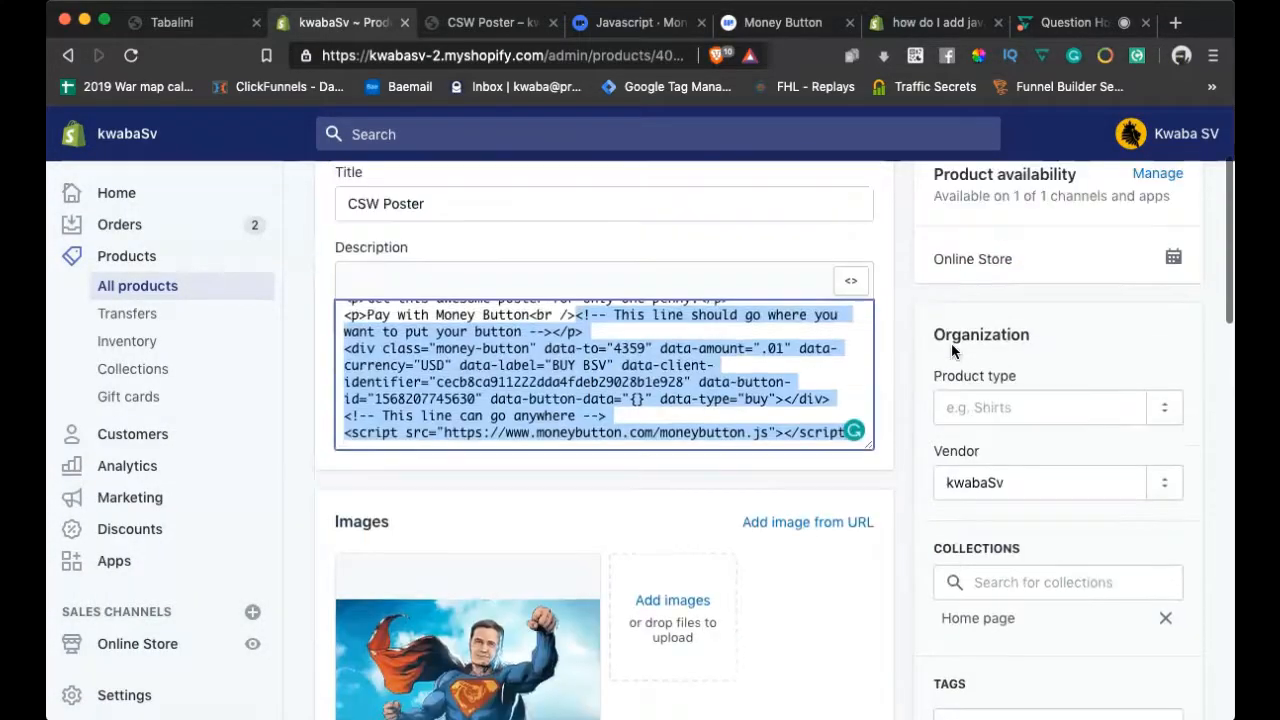
scroll(951, 343, "down", 2)
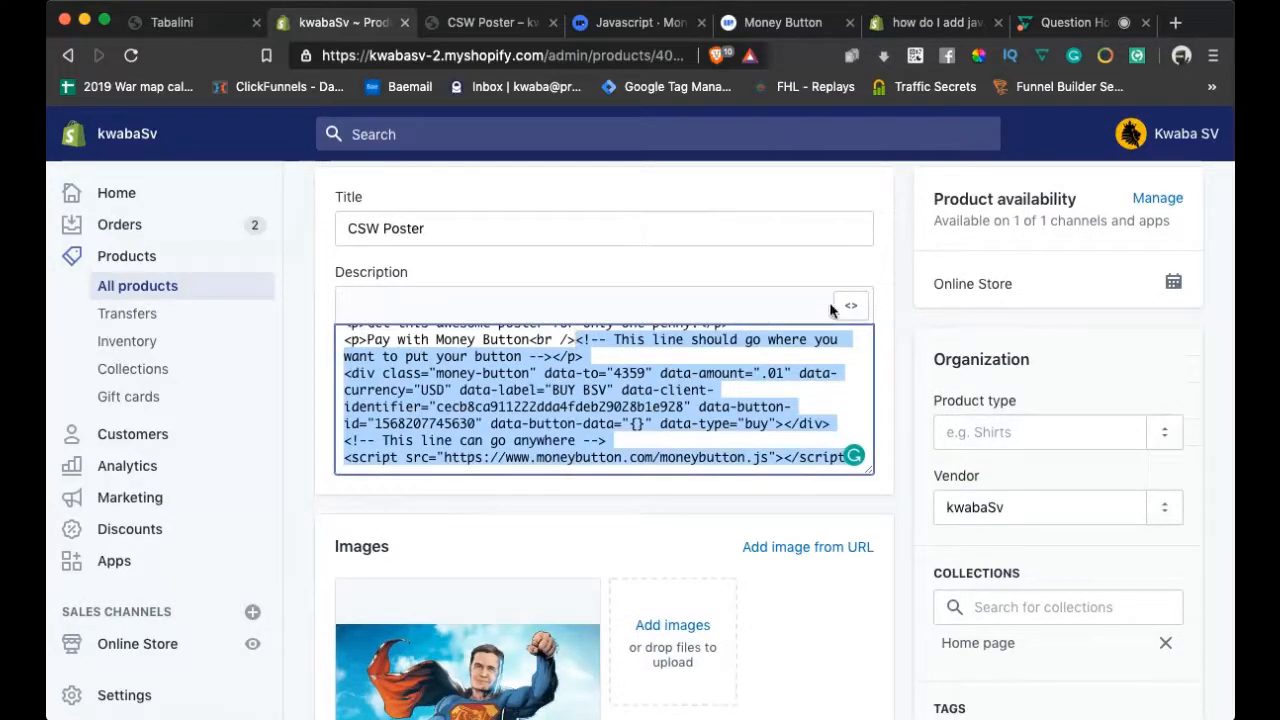
scroll(570, 357, "up", 1)
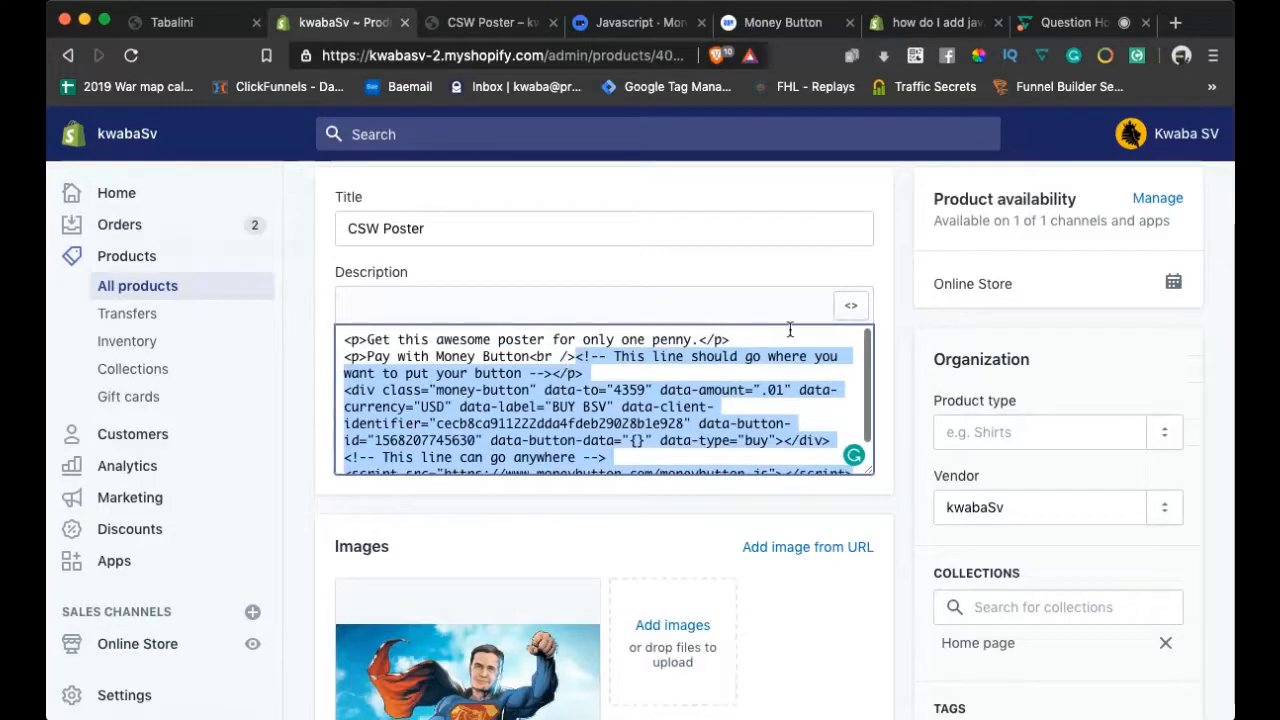
left_click(863, 306)
left_click(860, 305)
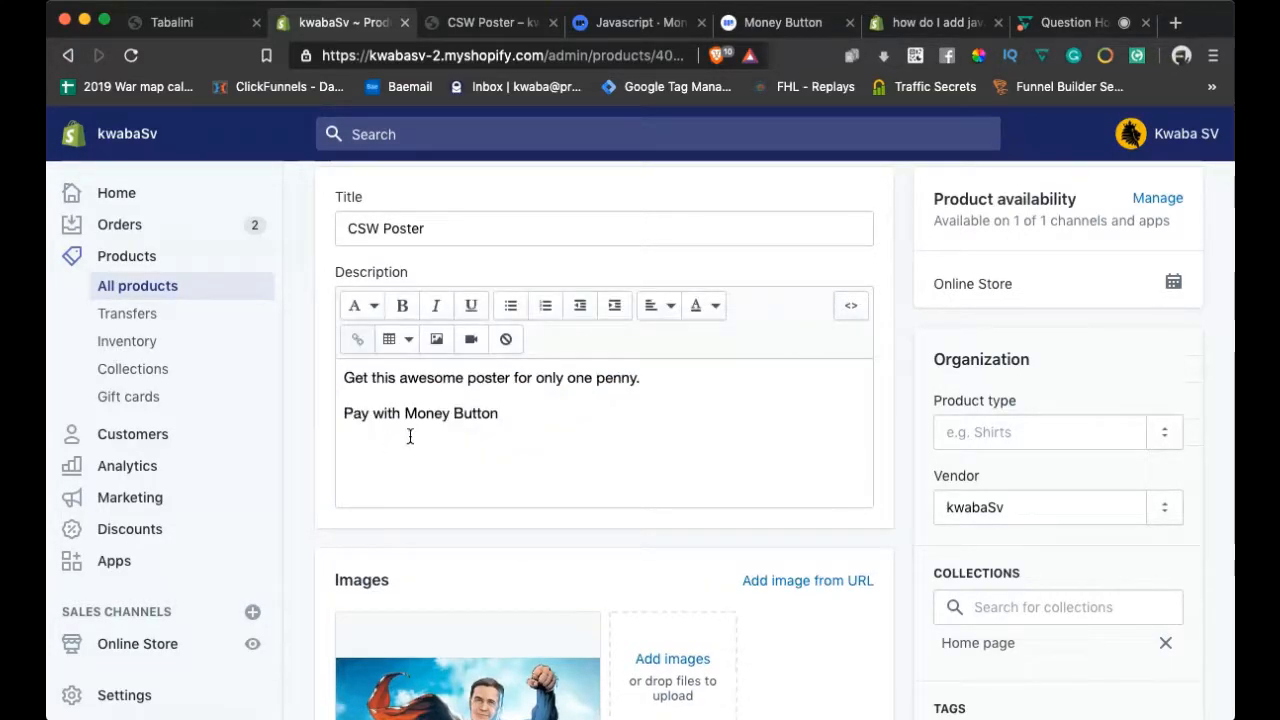
left_click(850, 305)
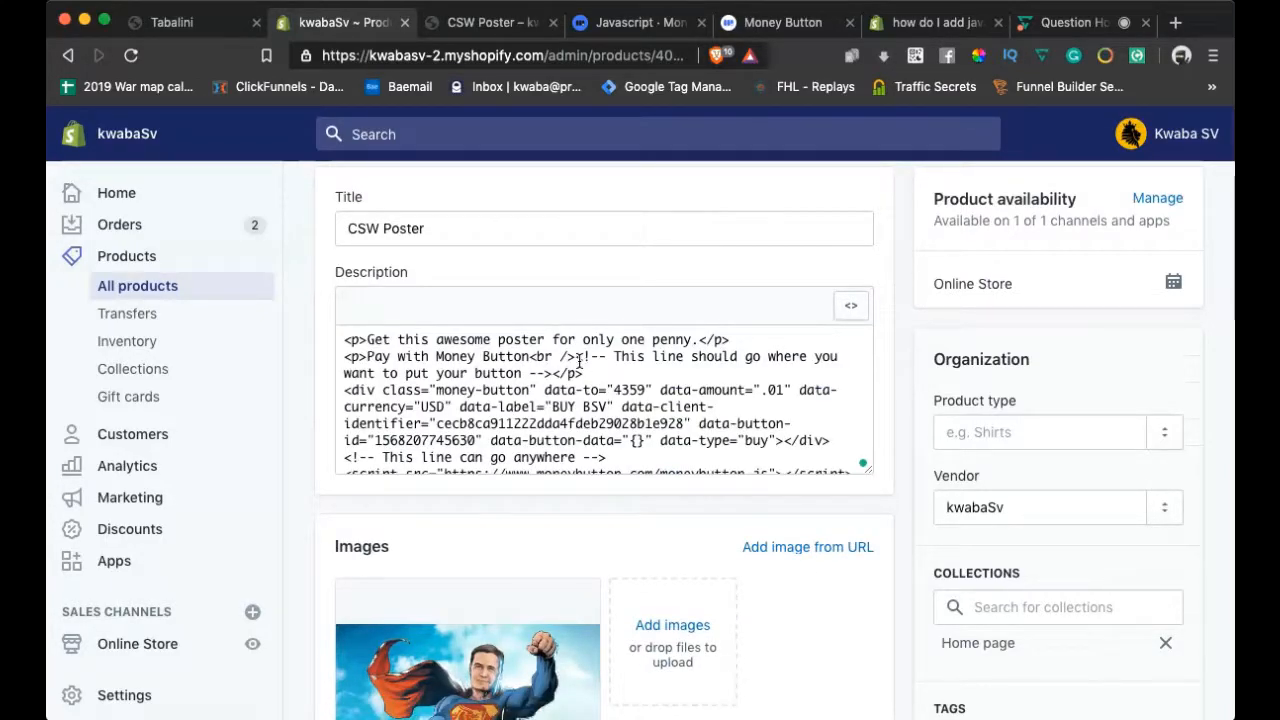
left_click(575, 358, "shift")
left_click_drag(591, 408, 569, 357)
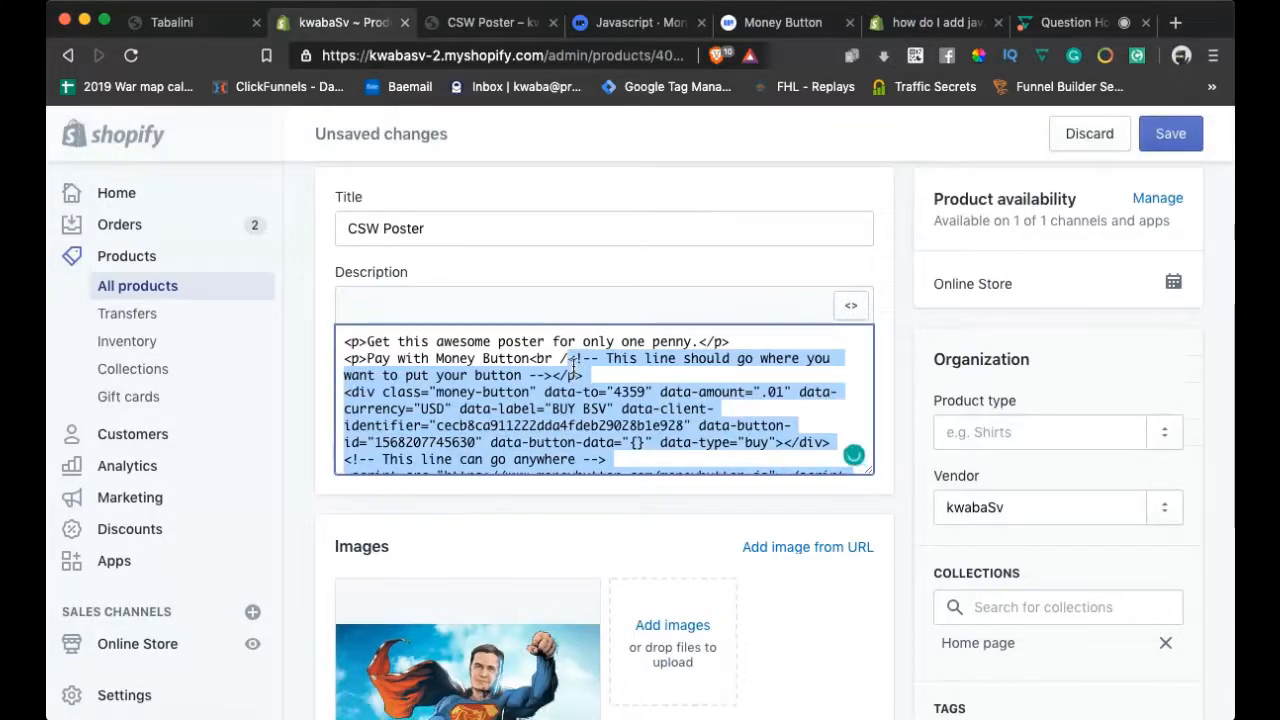
key("BackSpace")
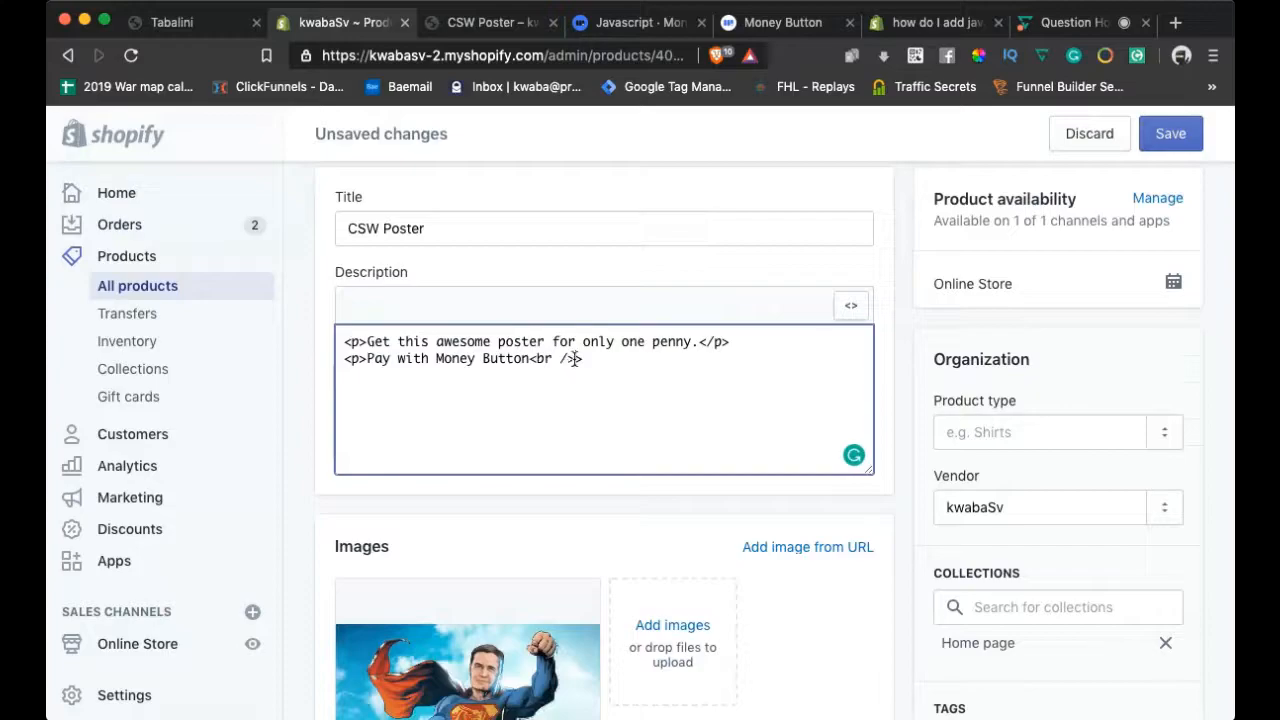
left_click(634, 374)
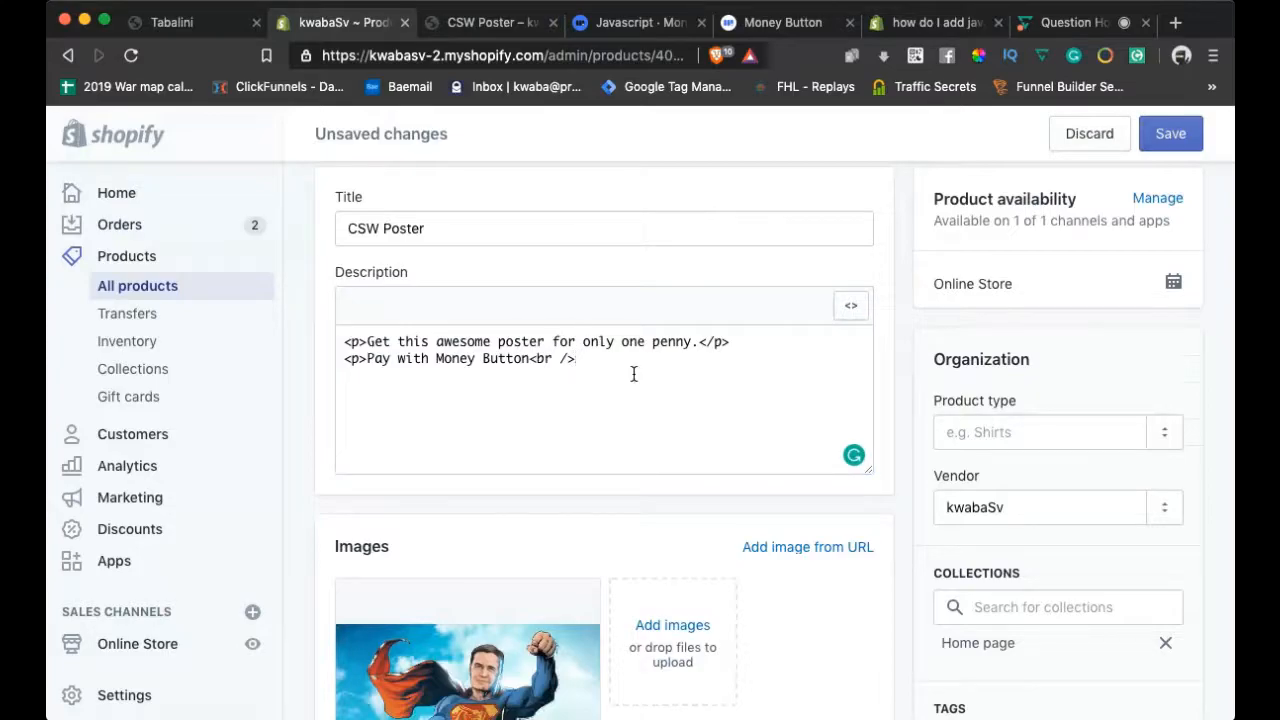
key("super+v")
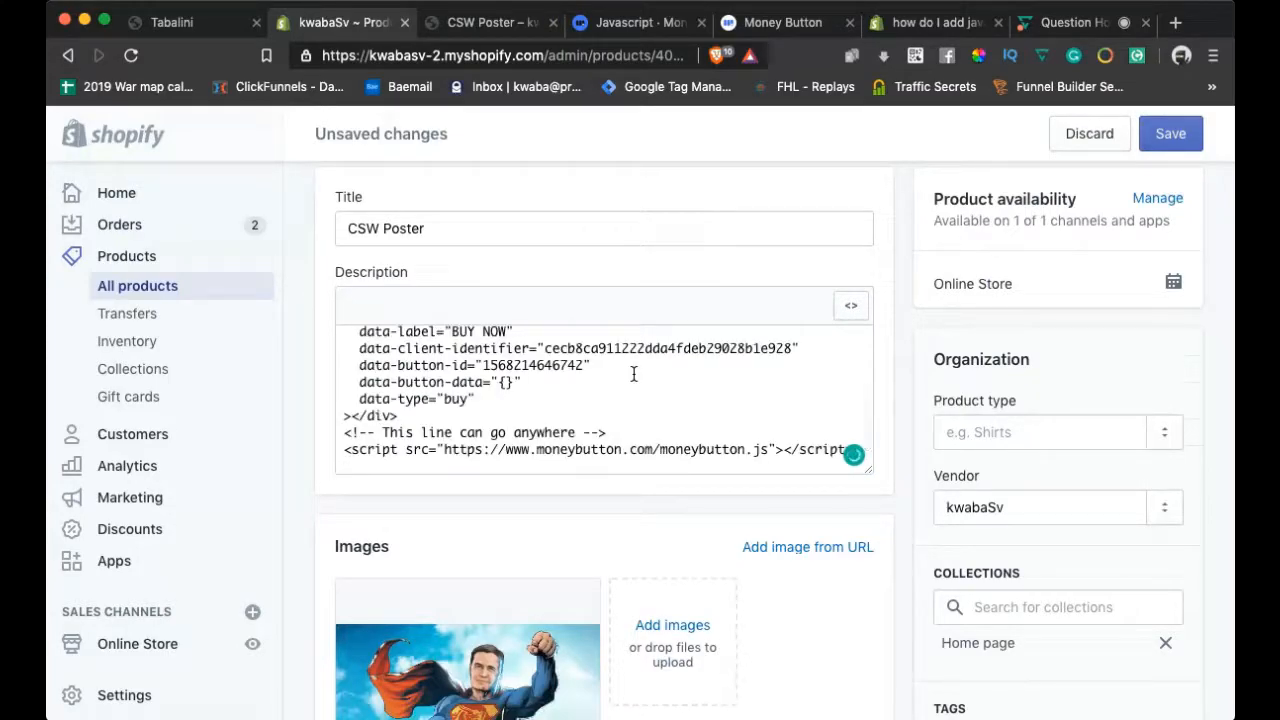
Review the description, return it to formatted text and save the CSW Poster product
scroll(706, 352, "up", 5)
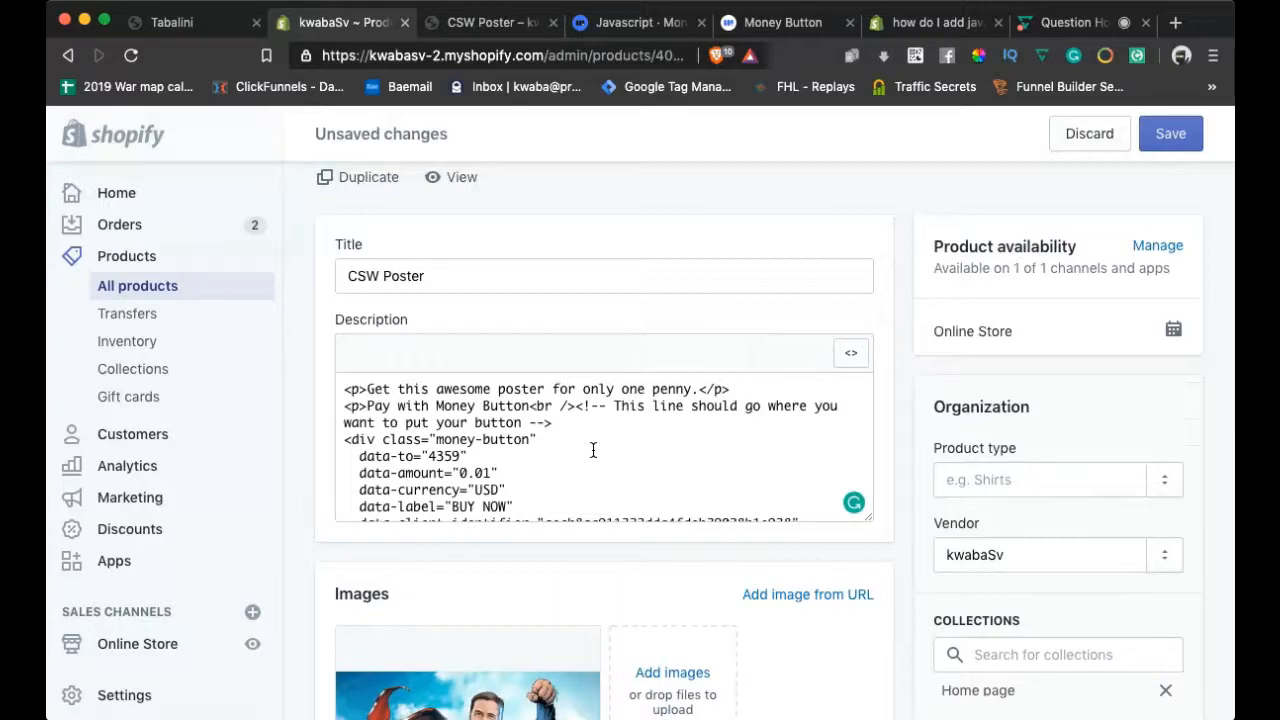
scroll(593, 450, "down", 2)
scroll(593, 450, "down", 3)
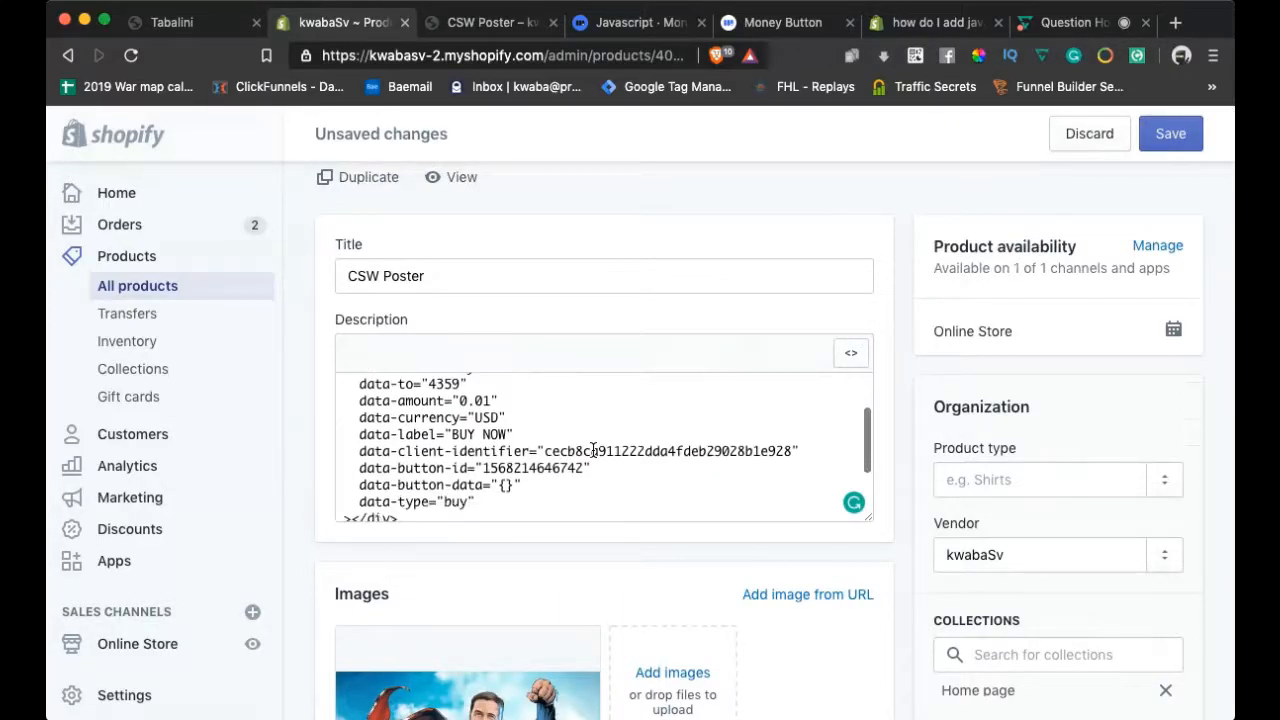
scroll(593, 450, "up", 2)
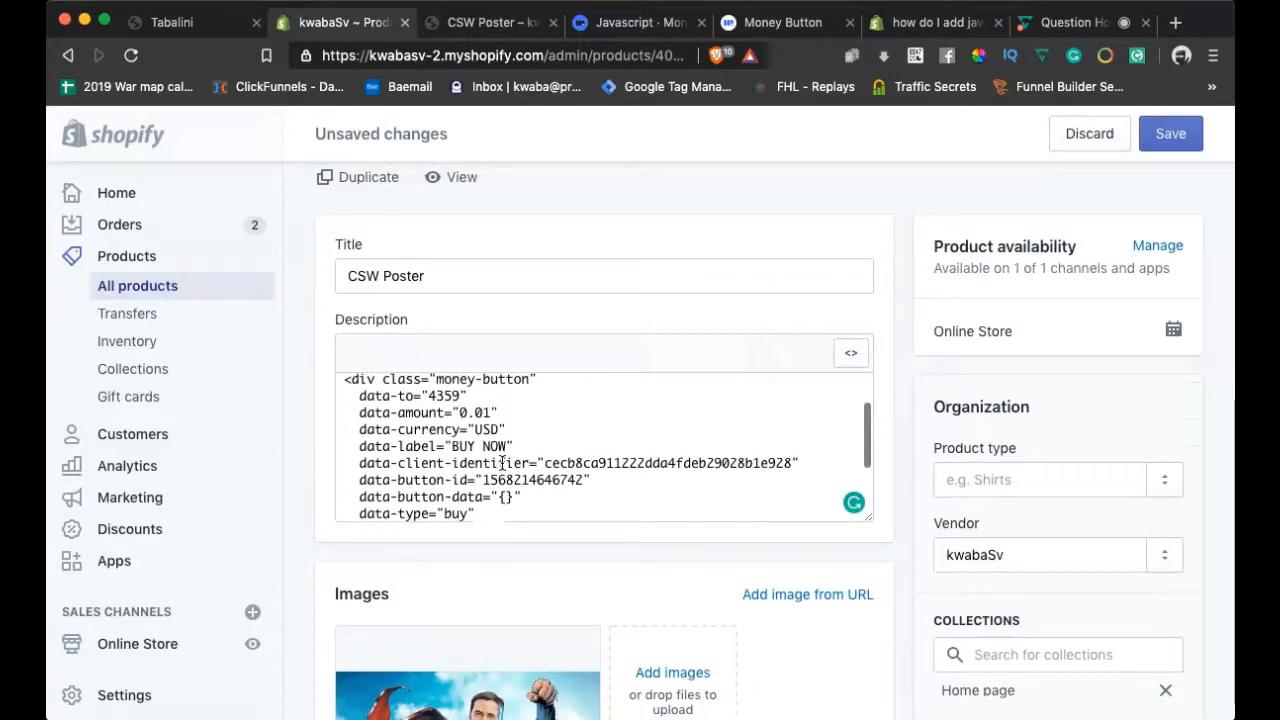
scroll(497, 455, "down", 1)
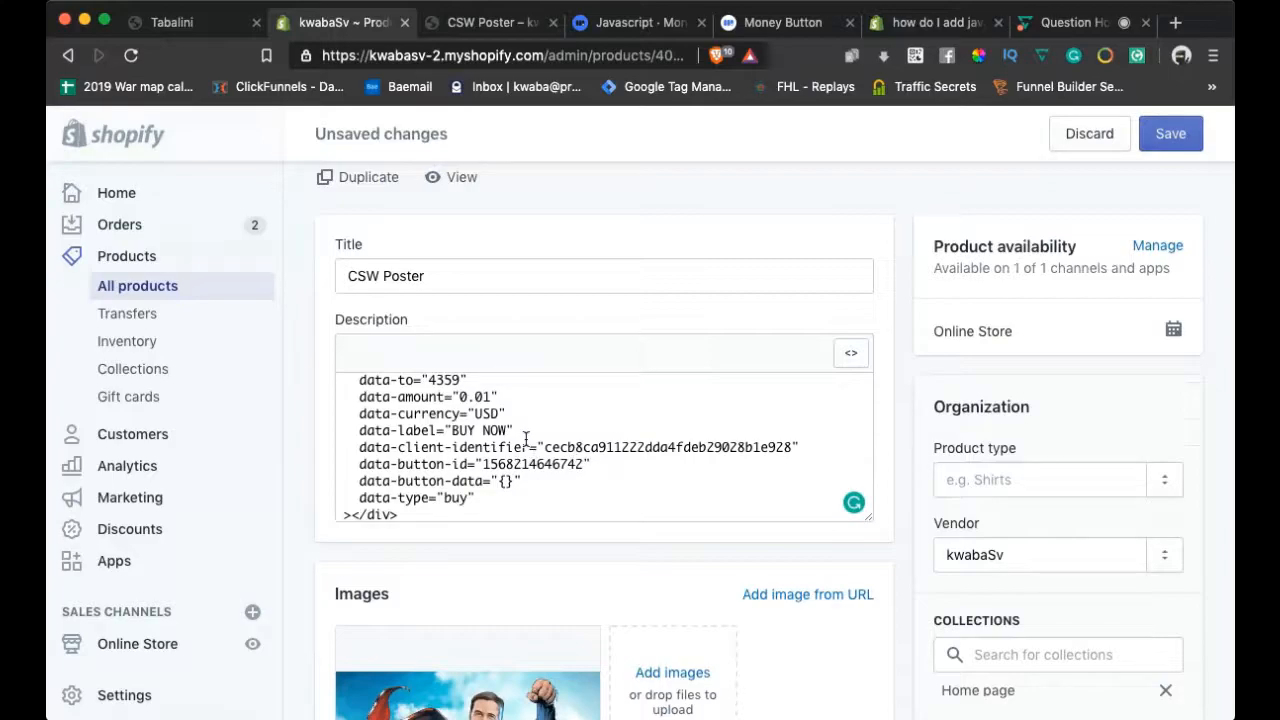
scroll(526, 440, "up", 2)
scroll(526, 440, "down", 4)
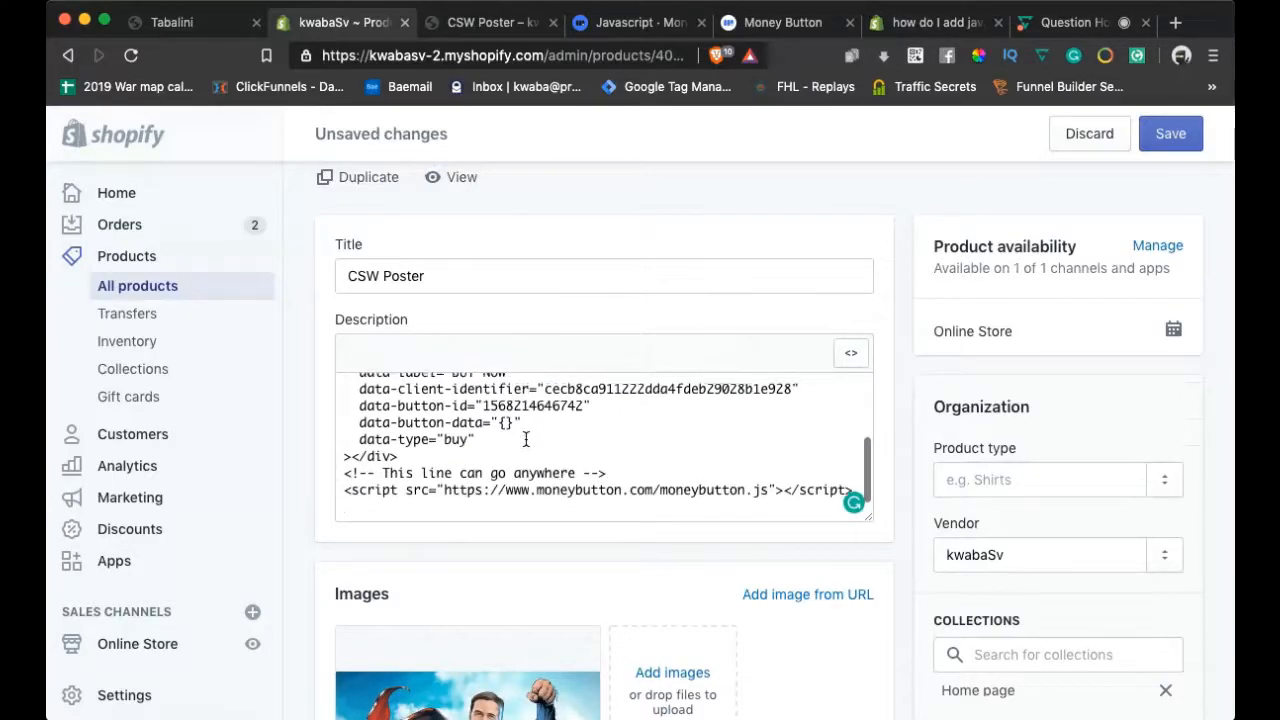
scroll(526, 440, "up", 6)
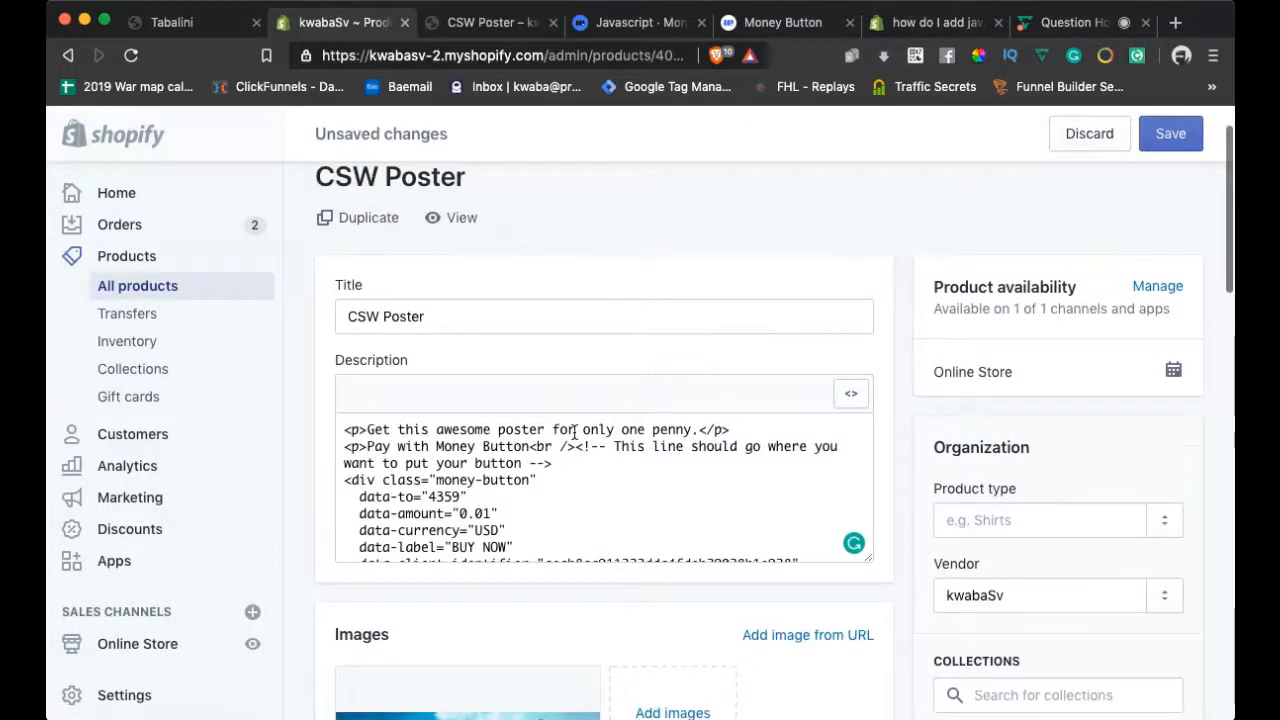
left_click(850, 396)
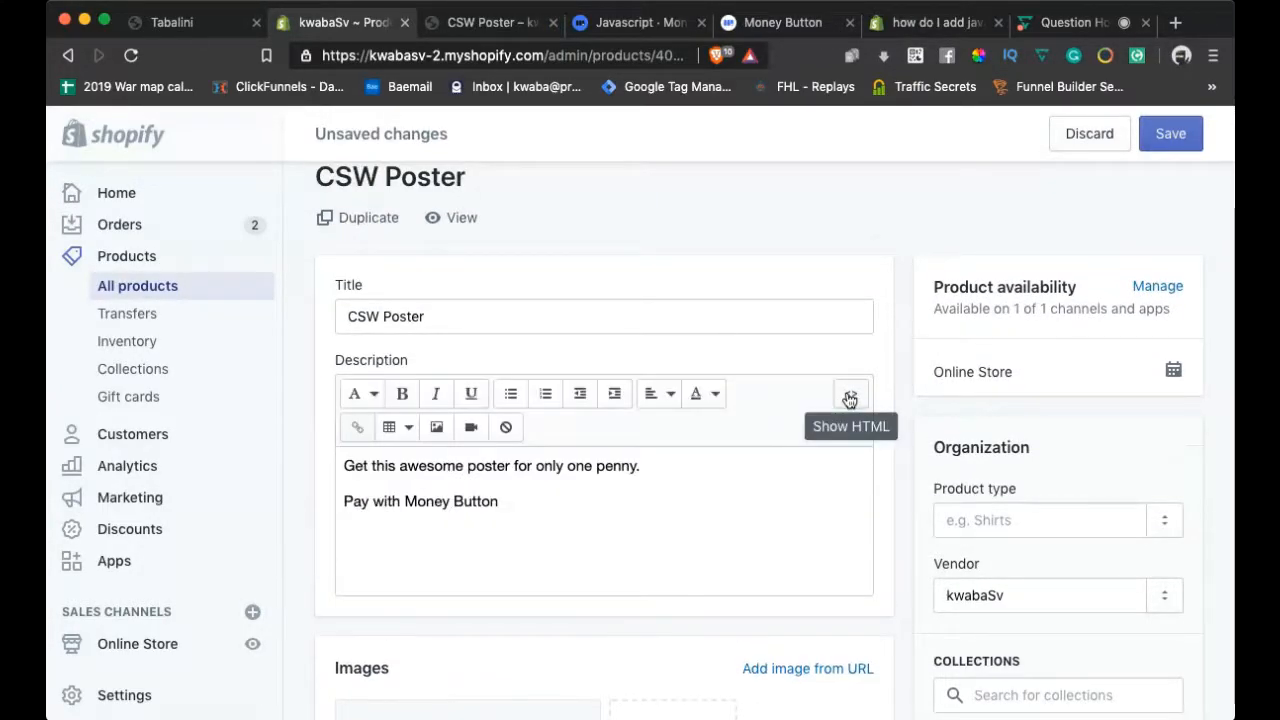
left_click(1173, 138)
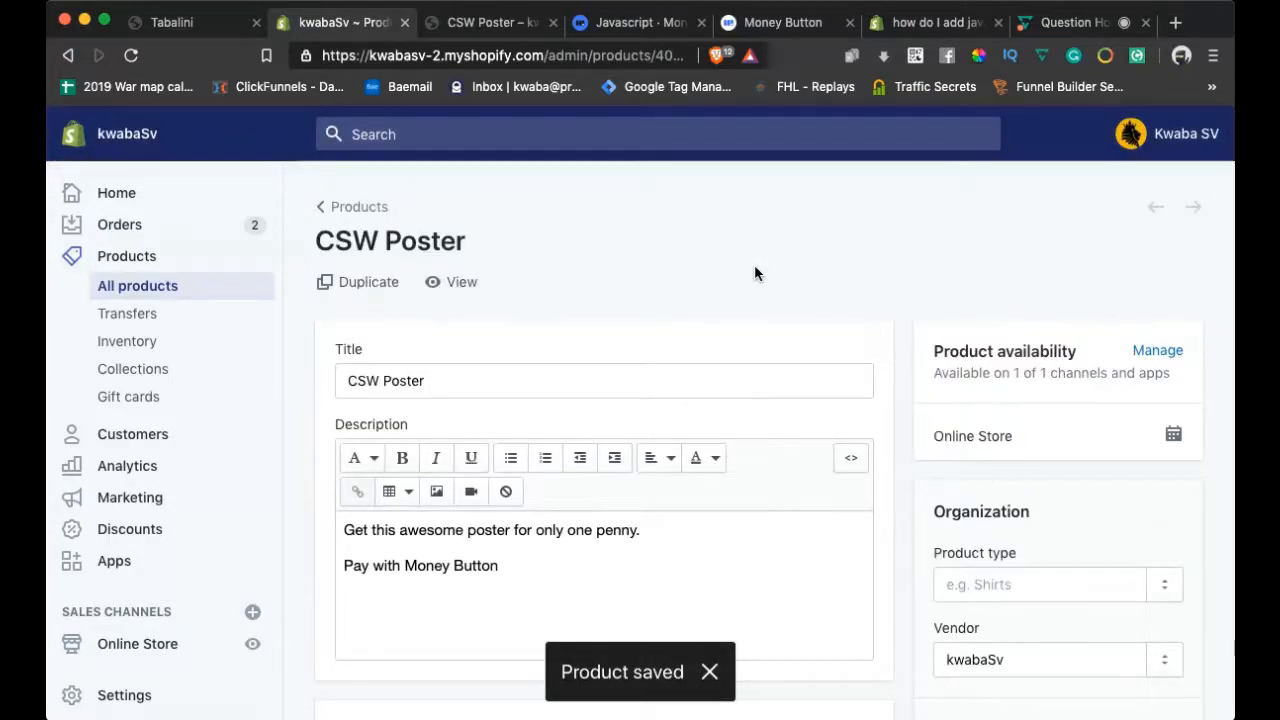
scroll(754, 264, "down", 1)
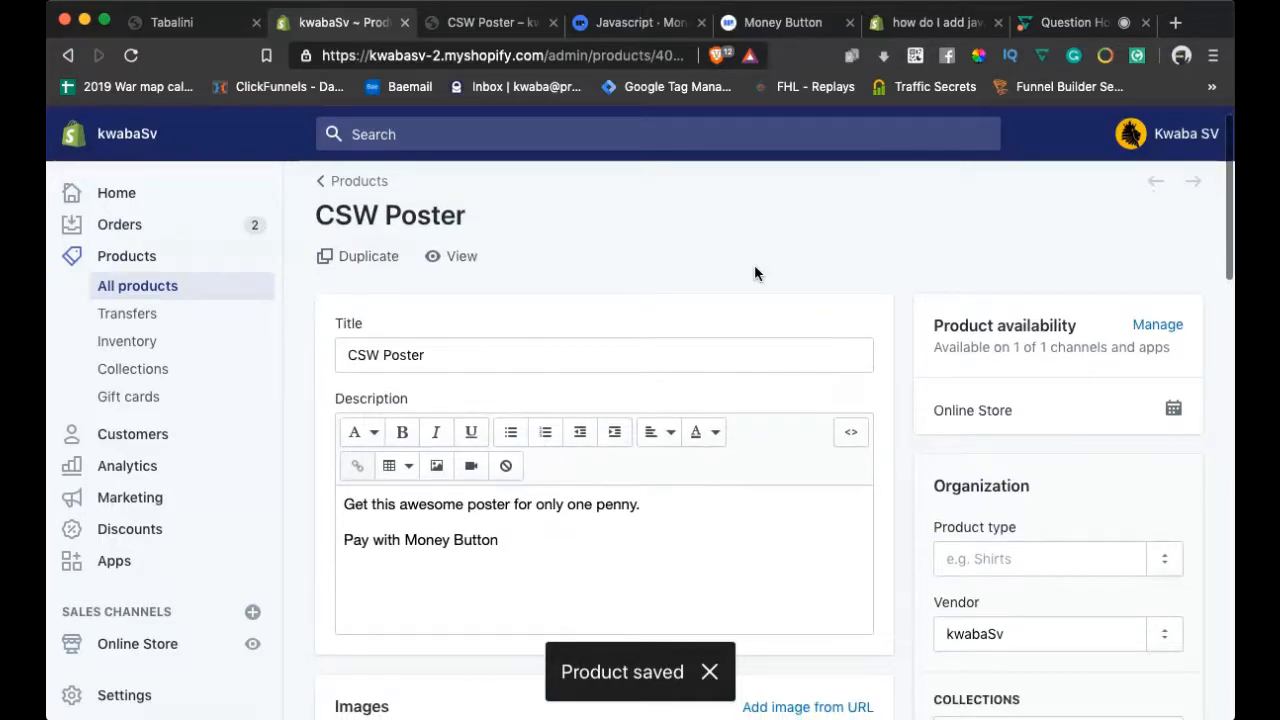
Reload the CSW Poster storefront and turn off Brave Shields so the 1¢ BUY NOW button loads
left_click(492, 22)
left_click(131, 55)
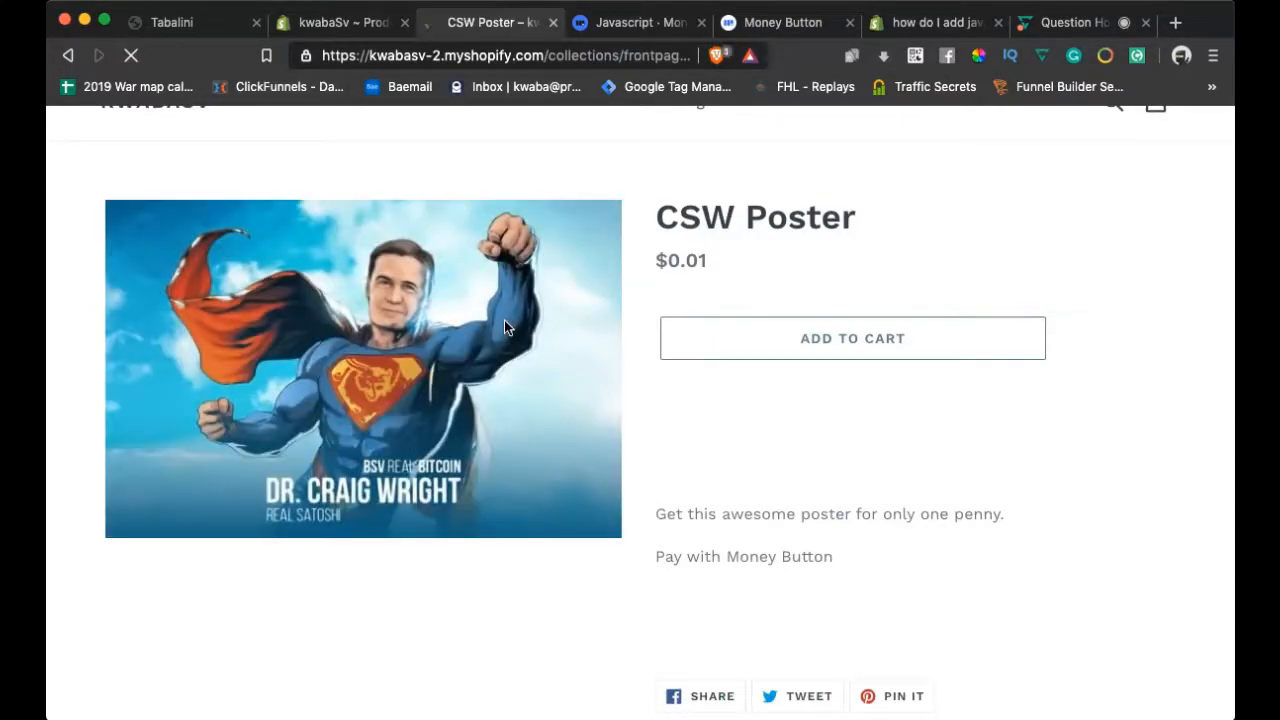
scroll(785, 438, "down", 2)
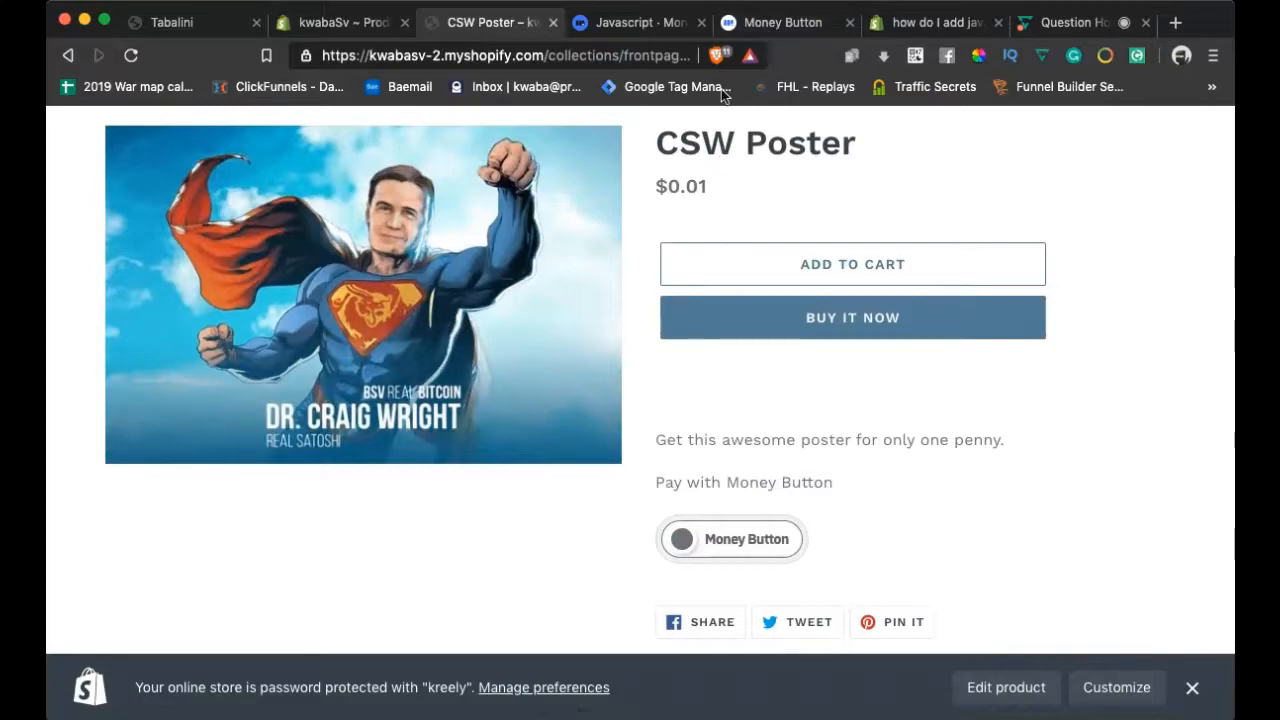
left_click(715, 54)
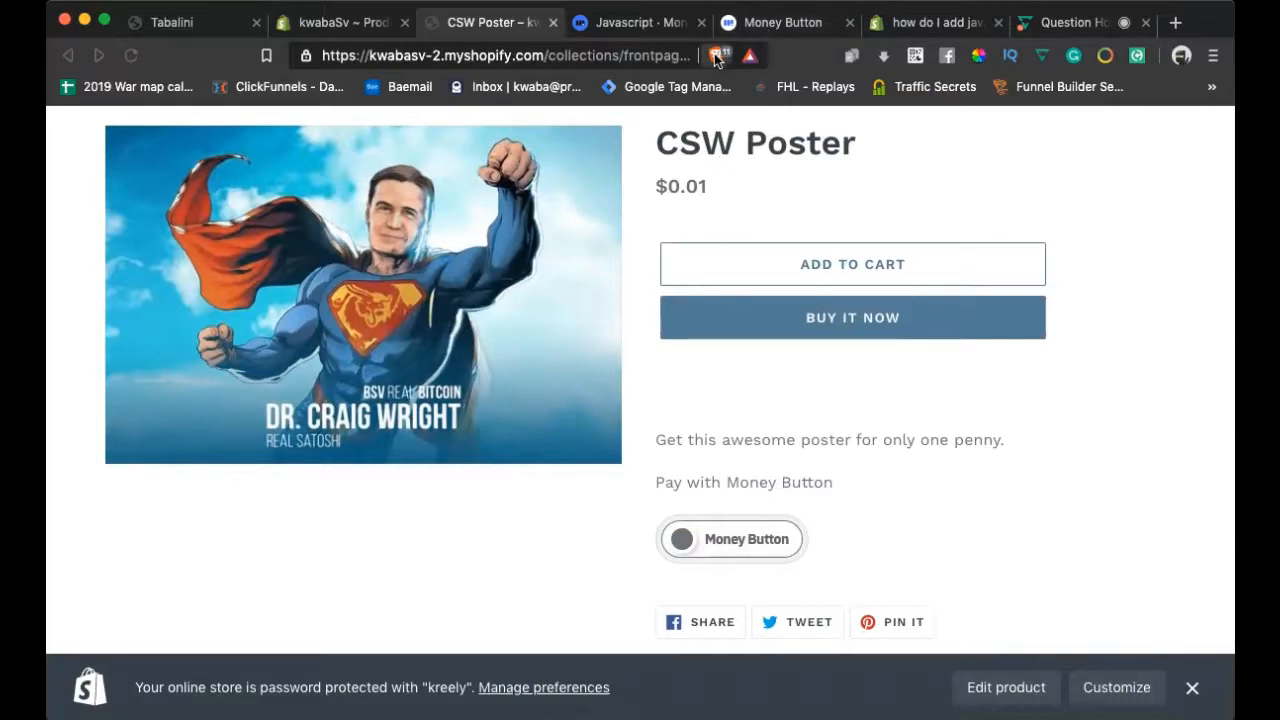
left_click(800, 174)
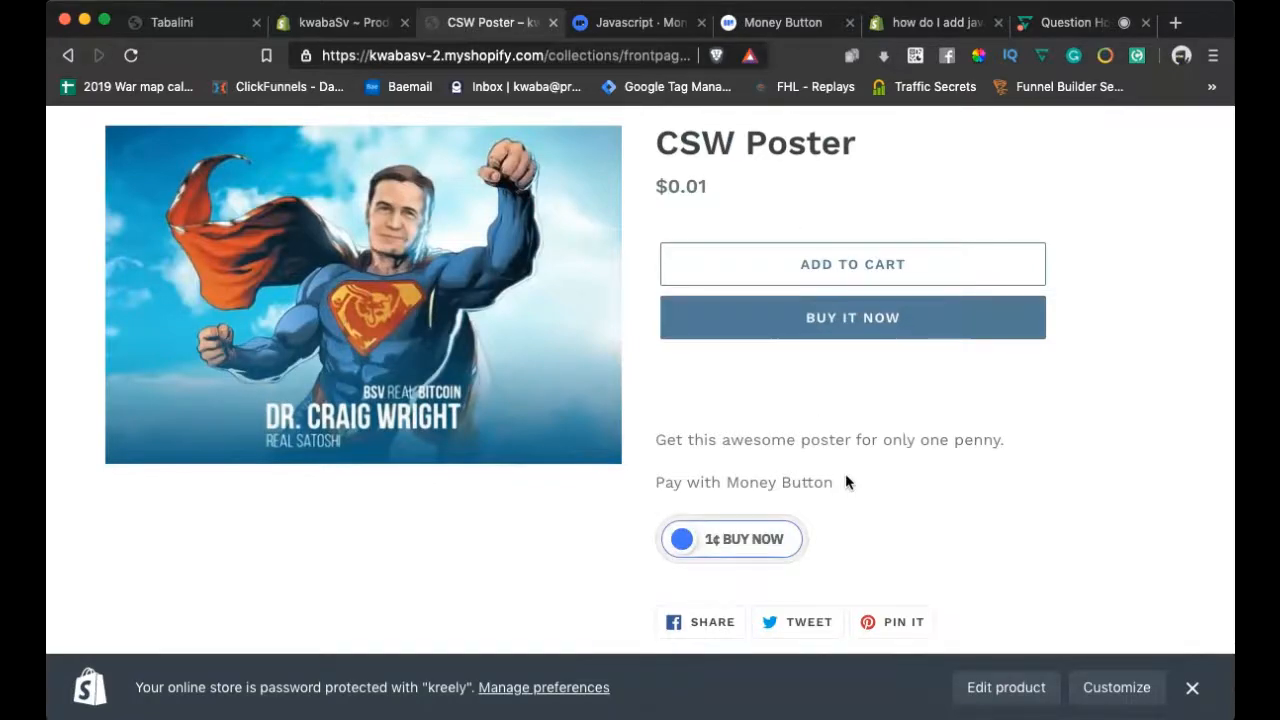
scroll(846, 482, "down", 1)
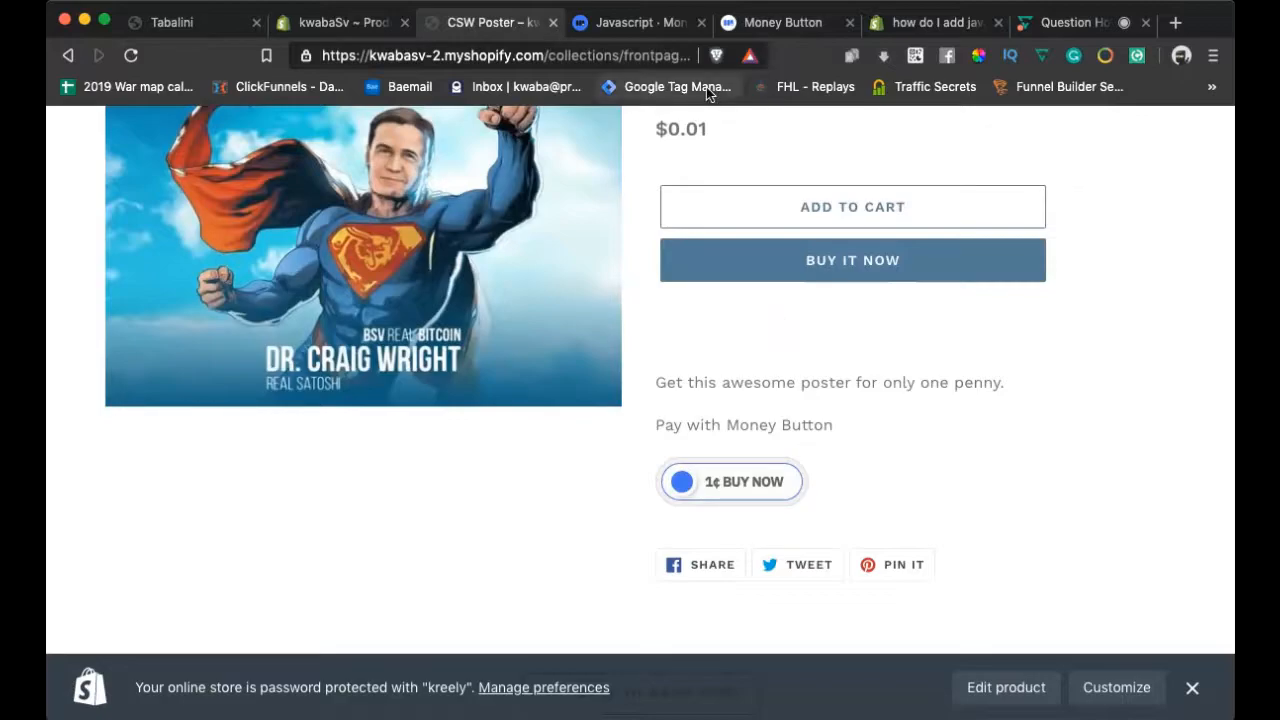
left_click(765, 21)
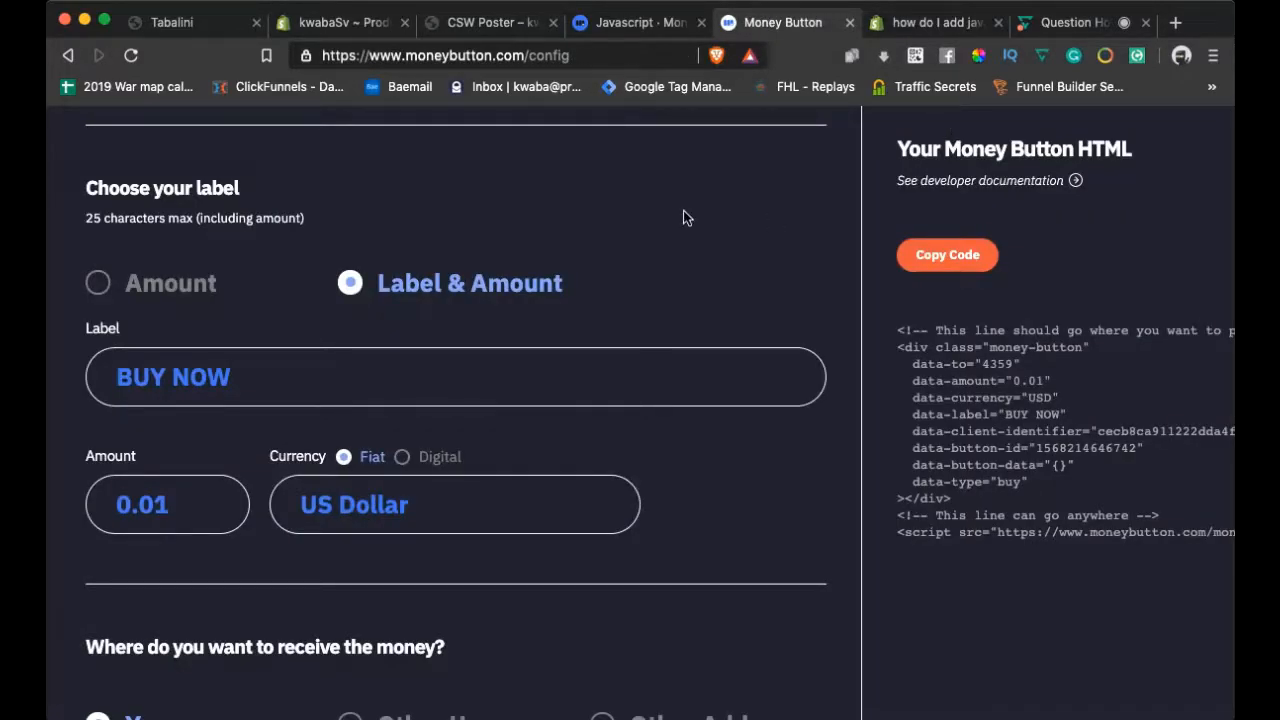
Check the wallet's $3.94 balance and inspect the latest -0.10 USD payment's details
scroll(686, 218, "up", 5)
left_click(165, 180)
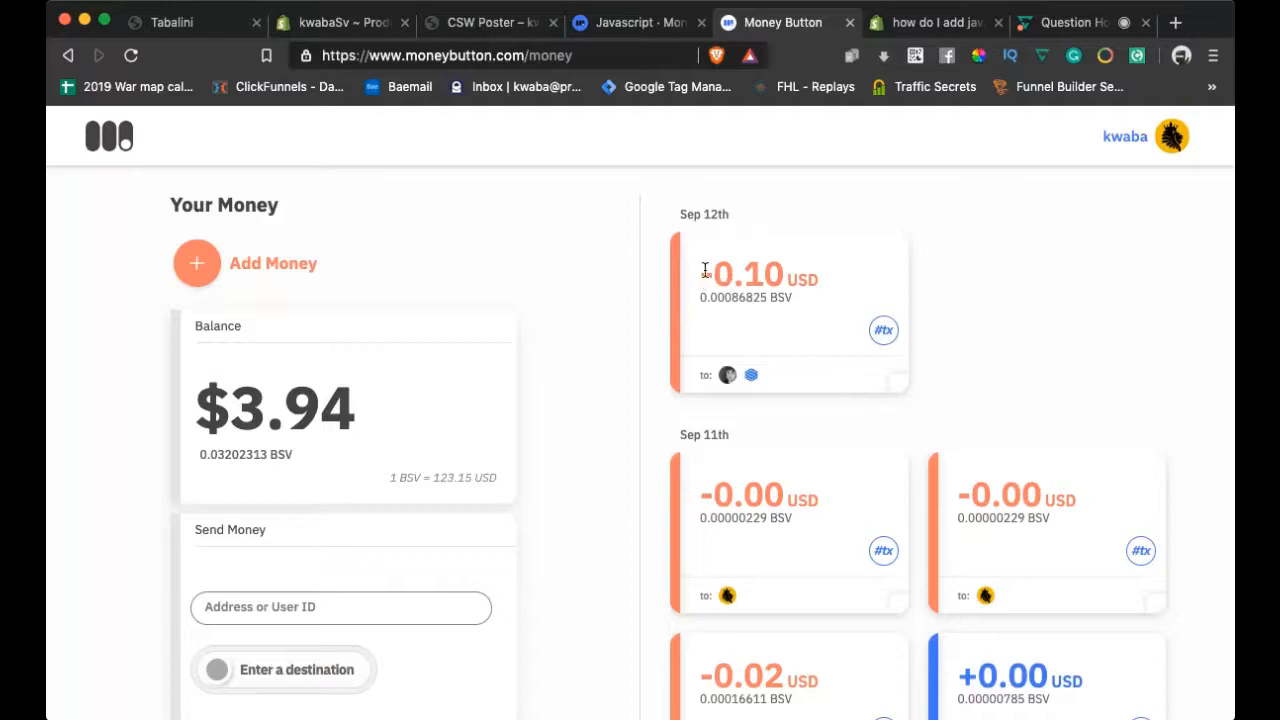
left_click_drag(704, 270, 823, 277)
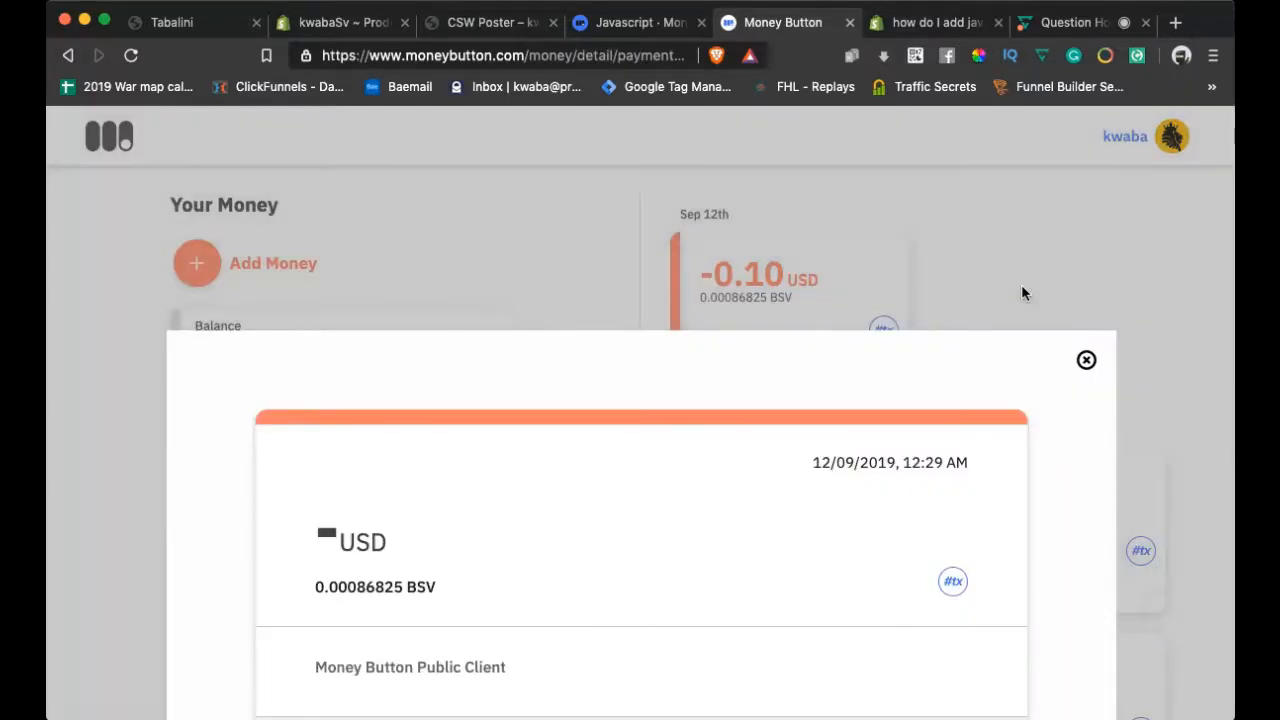
left_click(1021, 293)
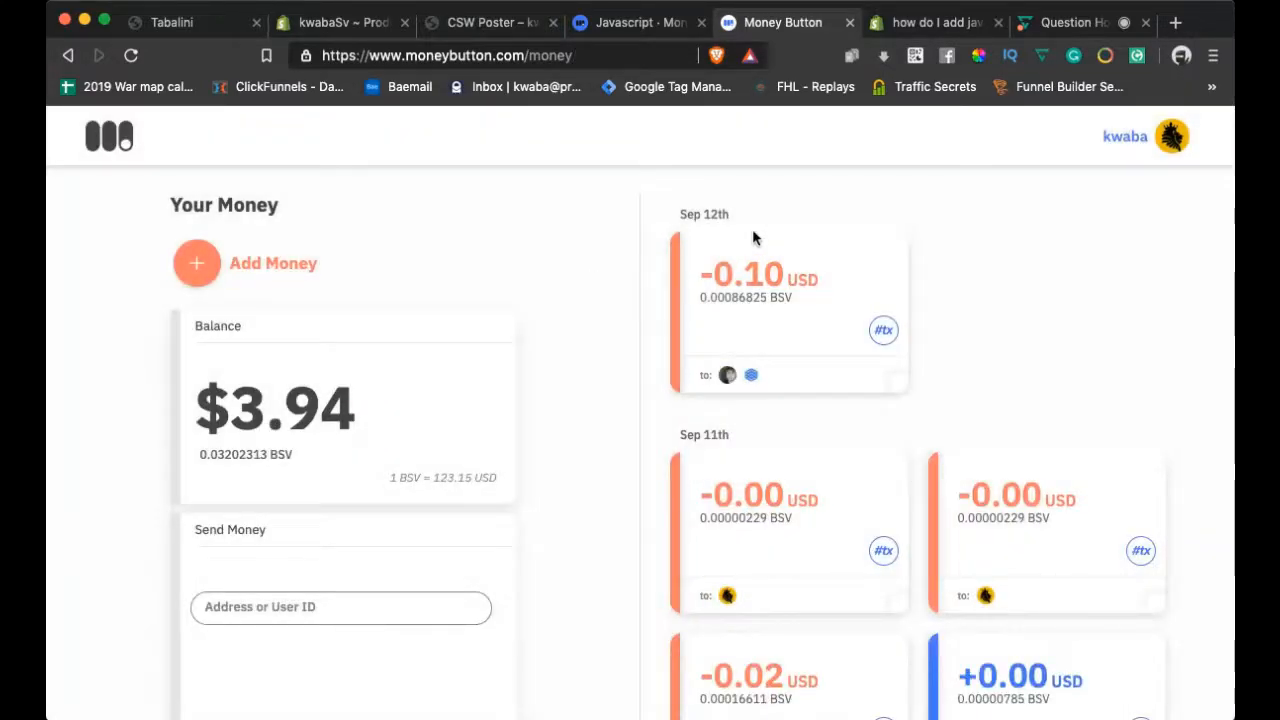
left_click(461, 31)
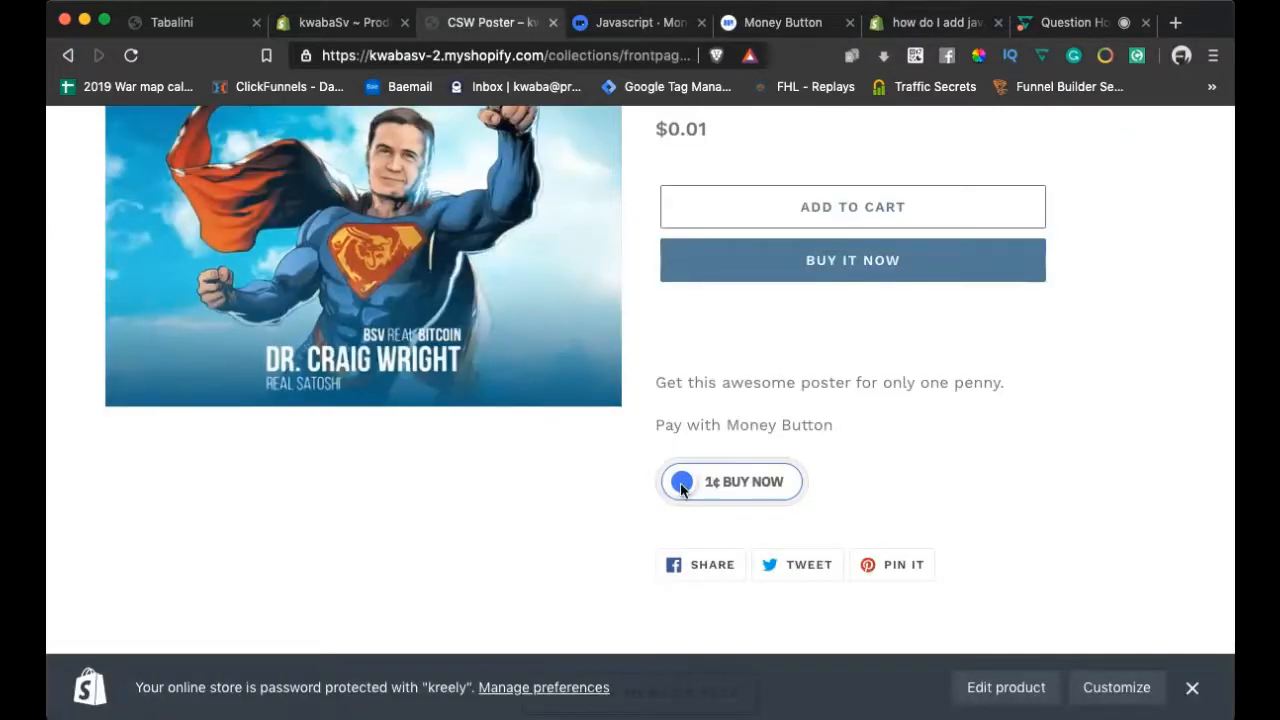
Swipe the storefront's 1¢ BUY NOW Money Button until it reads "It's yours!"
left_click_drag(679, 489, 678, 489)
left_click(679, 486)
left_click_drag(679, 486, 835, 482)
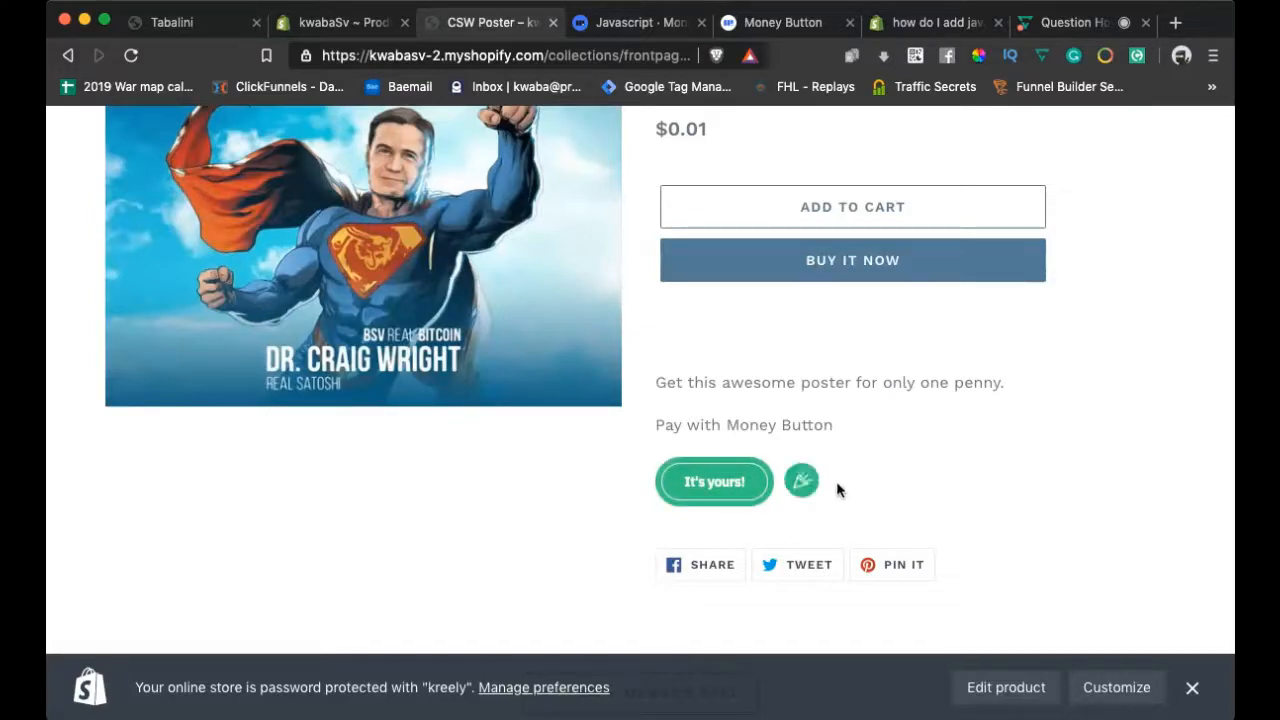
left_click(750, 16)
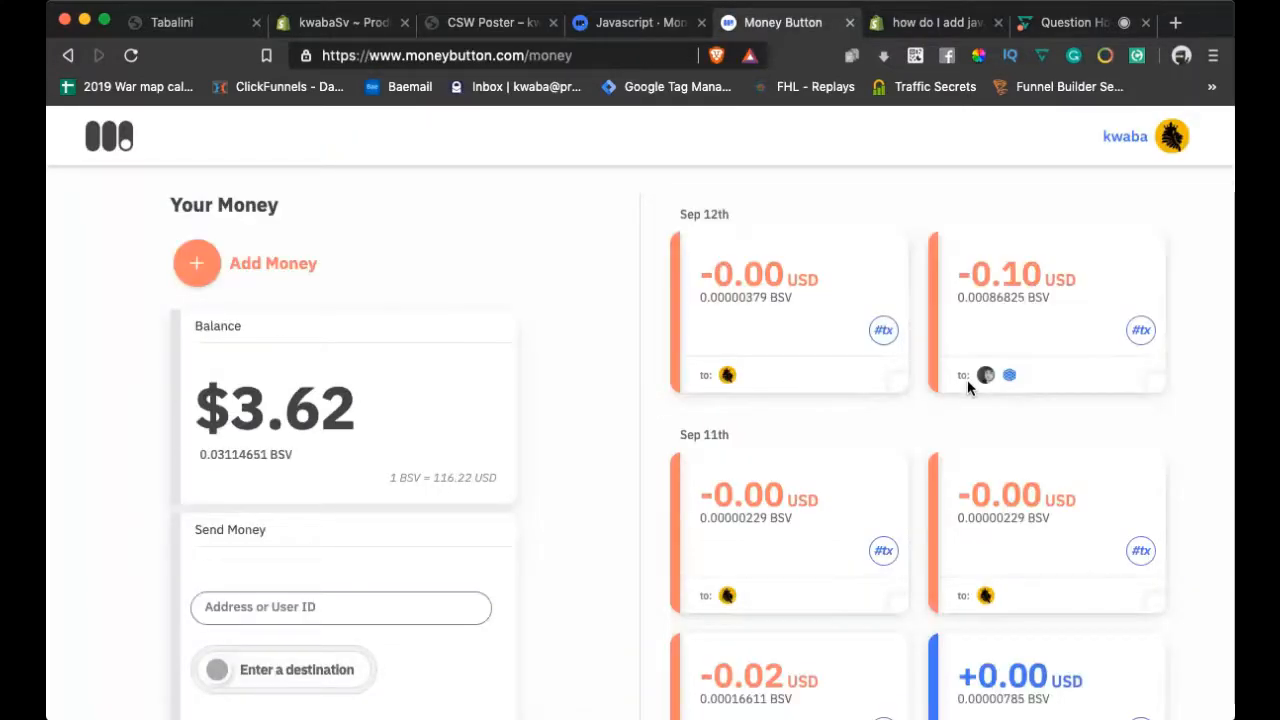
left_click(747, 276)
scroll(755, 504, "down", 3)
scroll(756, 512, "down", 2)
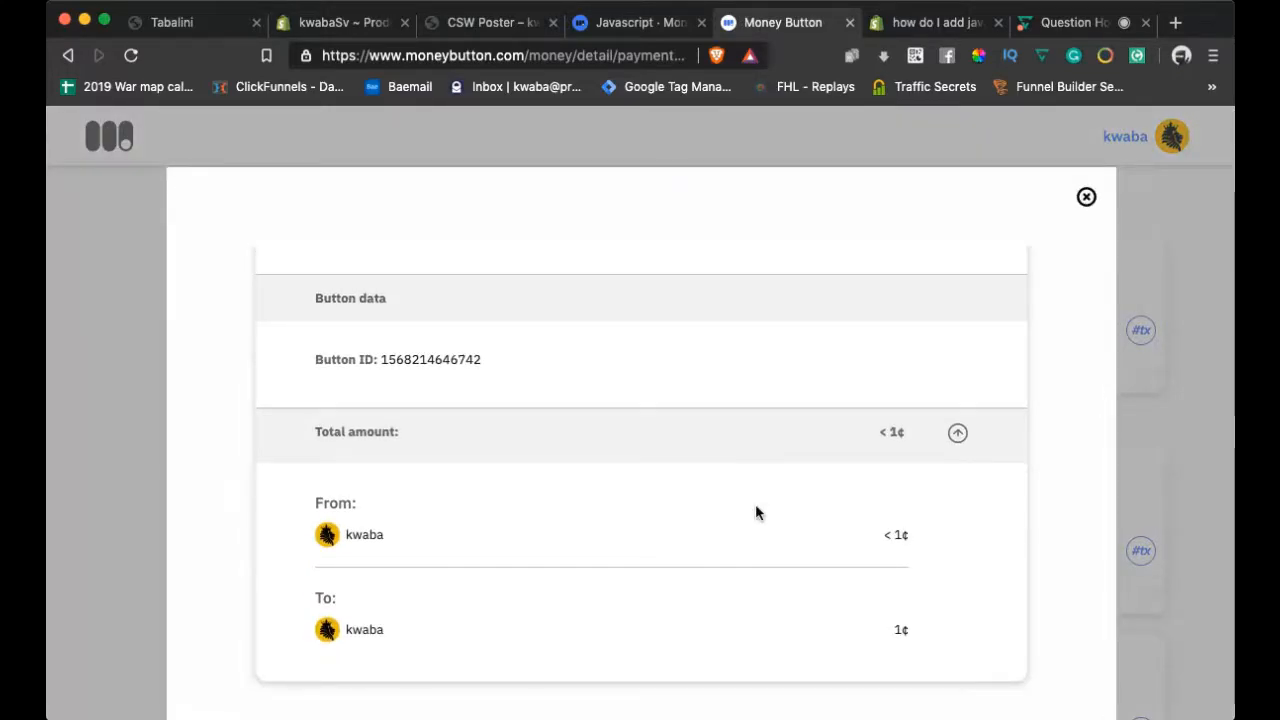
double_click(435, 359)
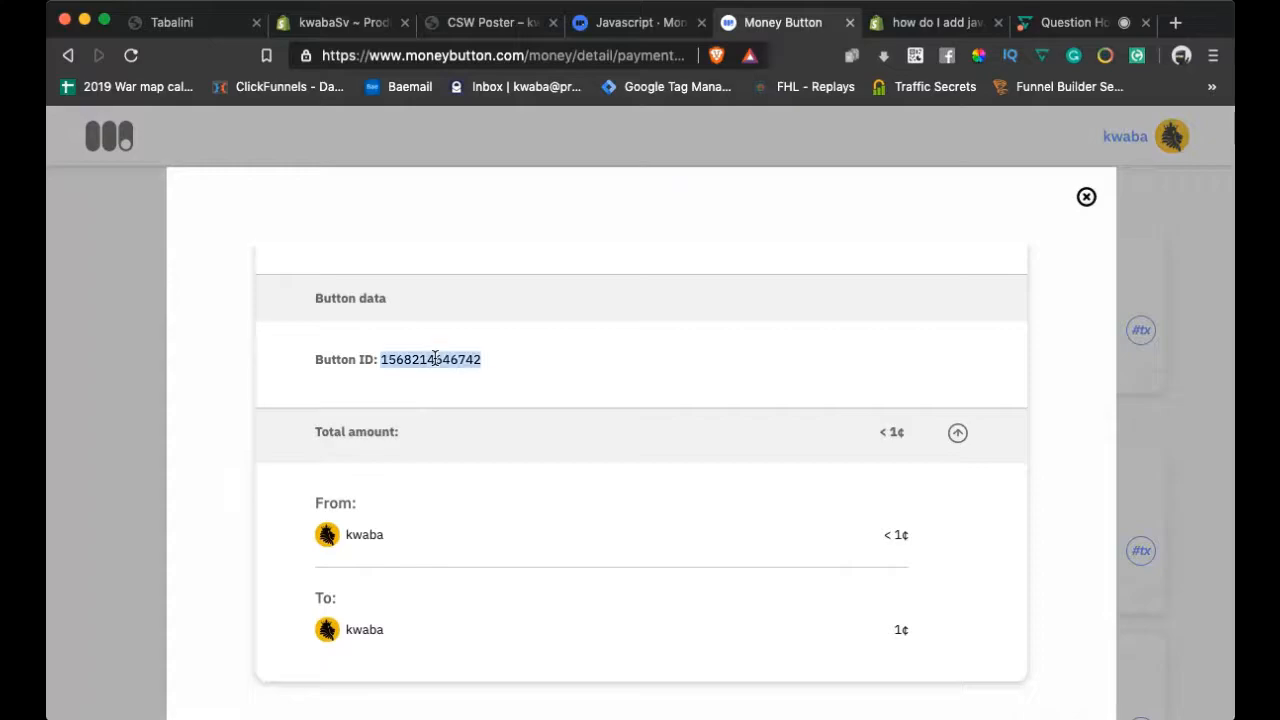
left_click(578, 360)
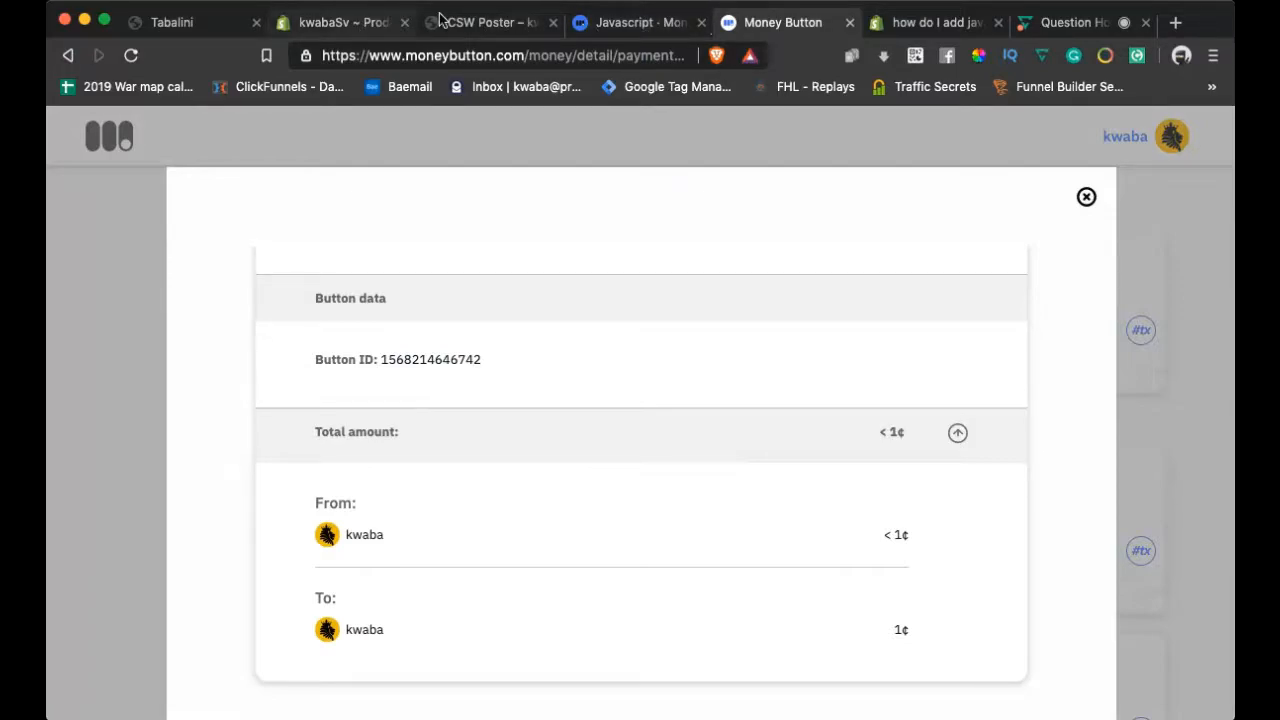
left_click(470, 20)
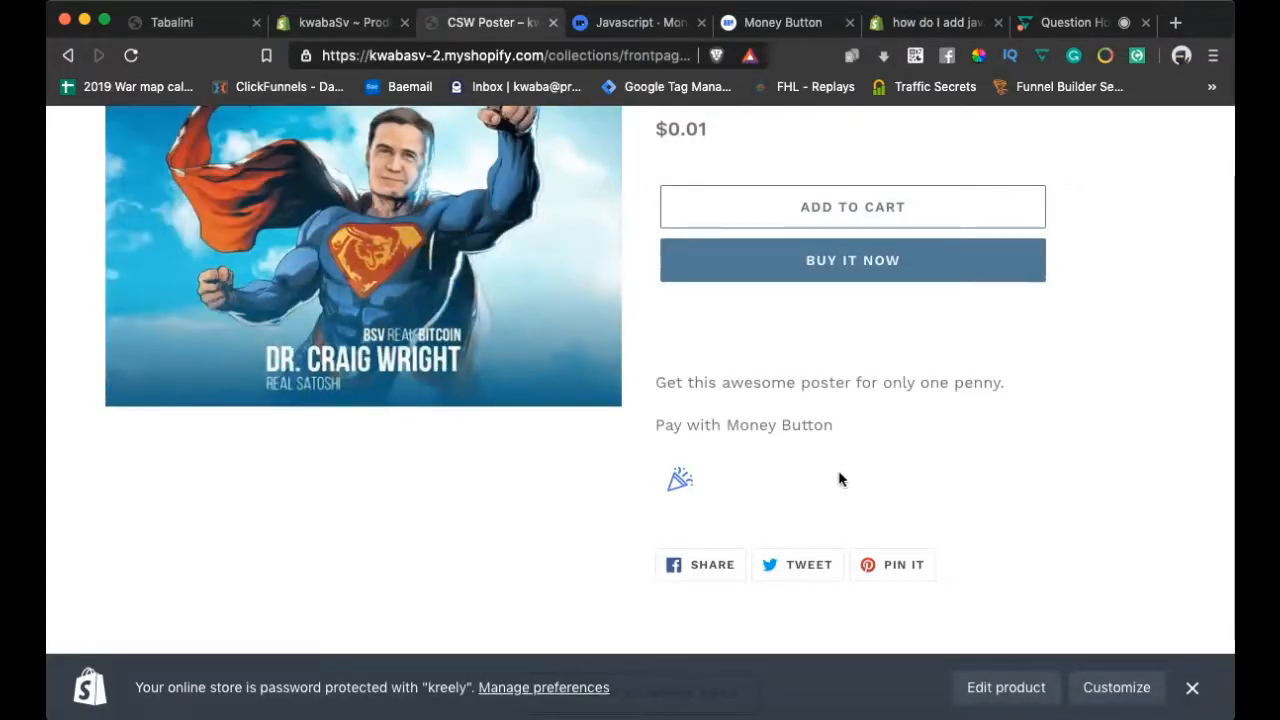
Review the CSW Poster product page and its embedded Money Button
scroll(840, 478, "down", 1)
scroll(838, 478, "up", 2)
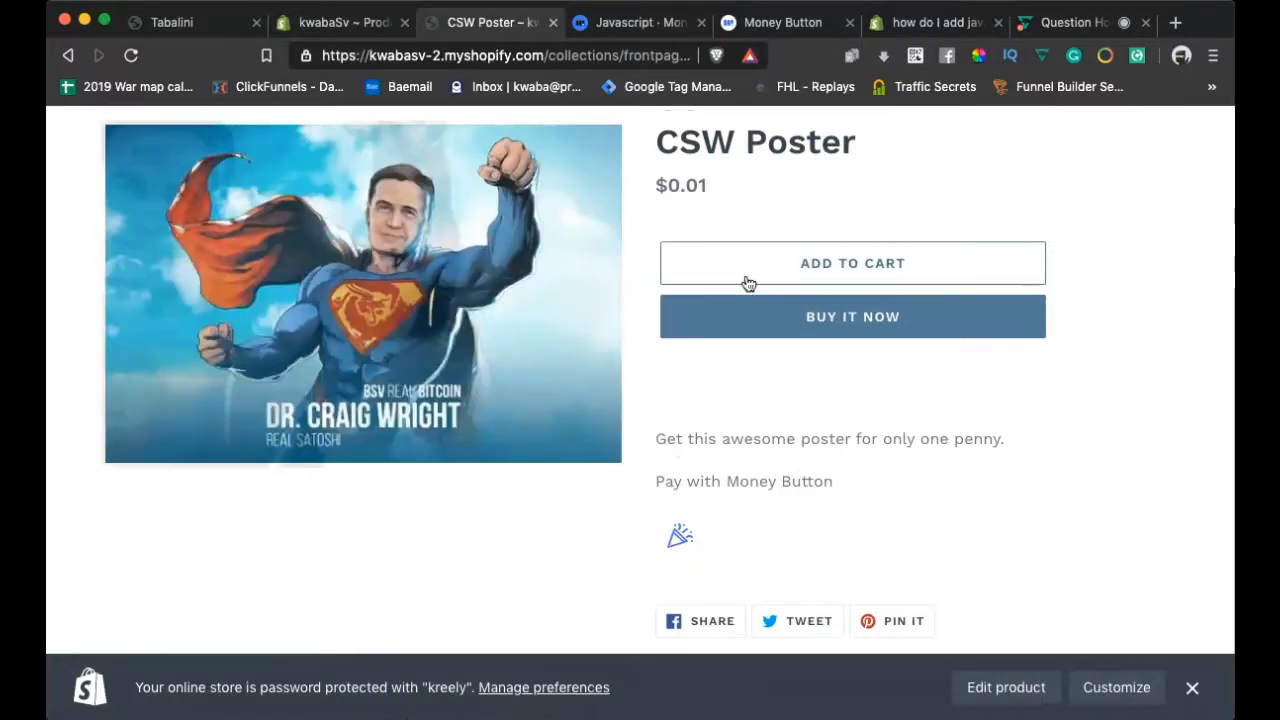
scroll(823, 471, "up", 1)
scroll(822, 471, "down", 4)
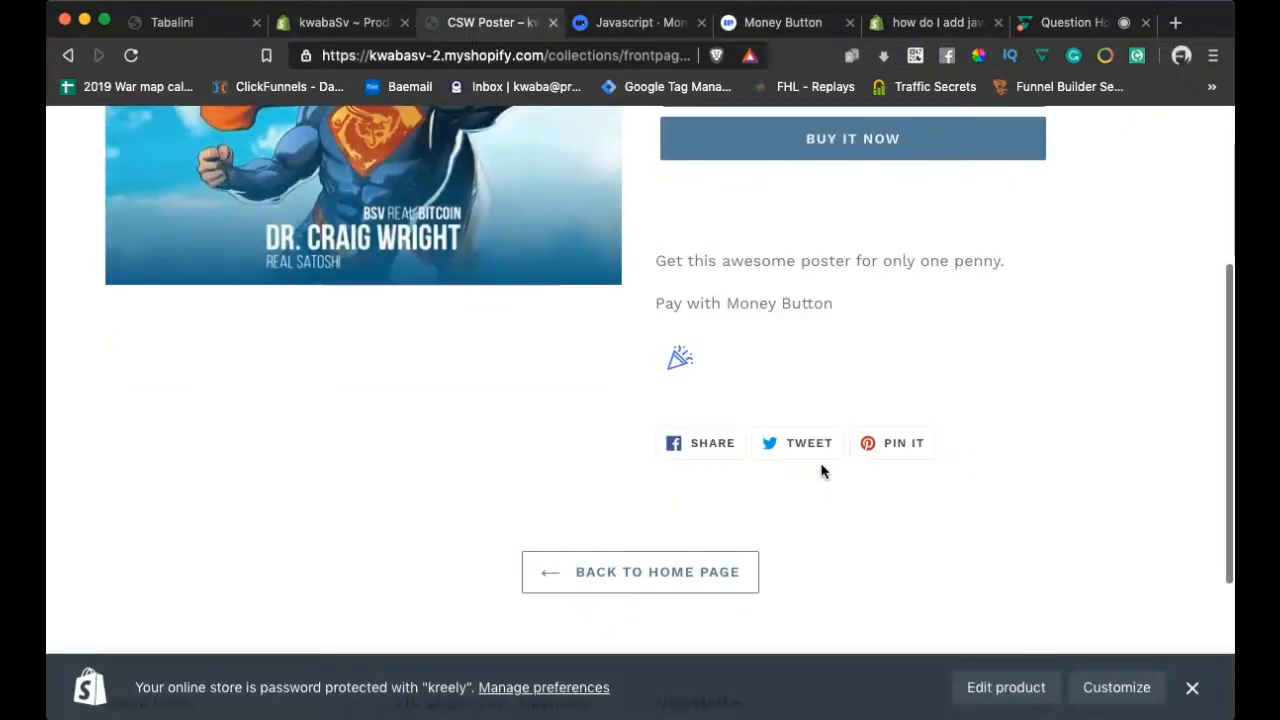
scroll(822, 471, "up", 2)
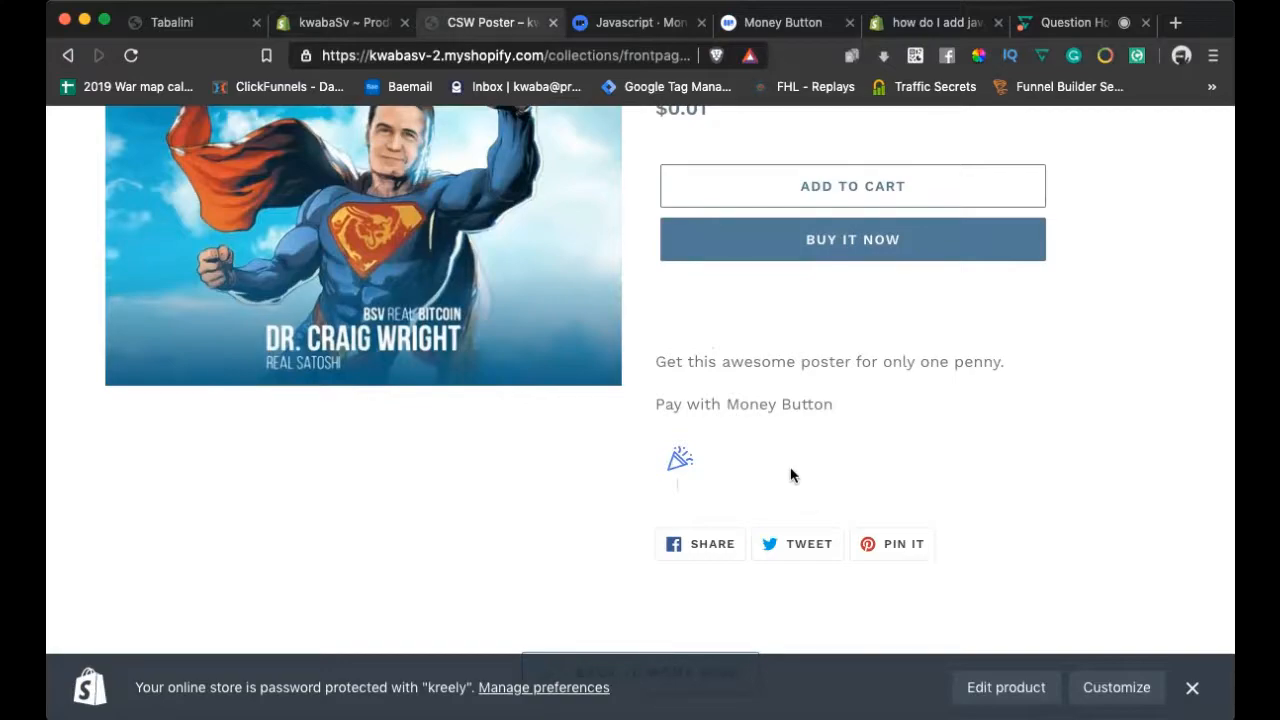
scroll(790, 475, "down", 2)
scroll(790, 475, "up", 2)
scroll(790, 475, "down", 5)
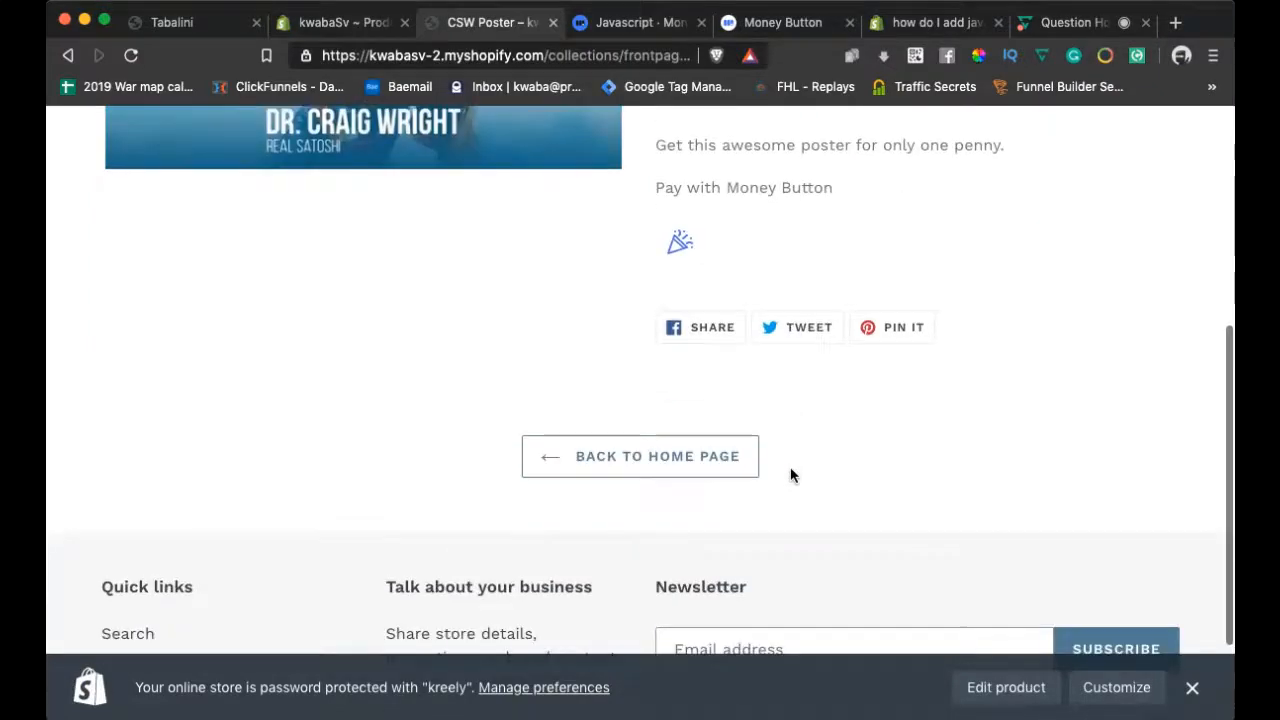
scroll(790, 475, "down", 3)
scroll(790, 475, "up", 1)
scroll(790, 475, "down", 1)
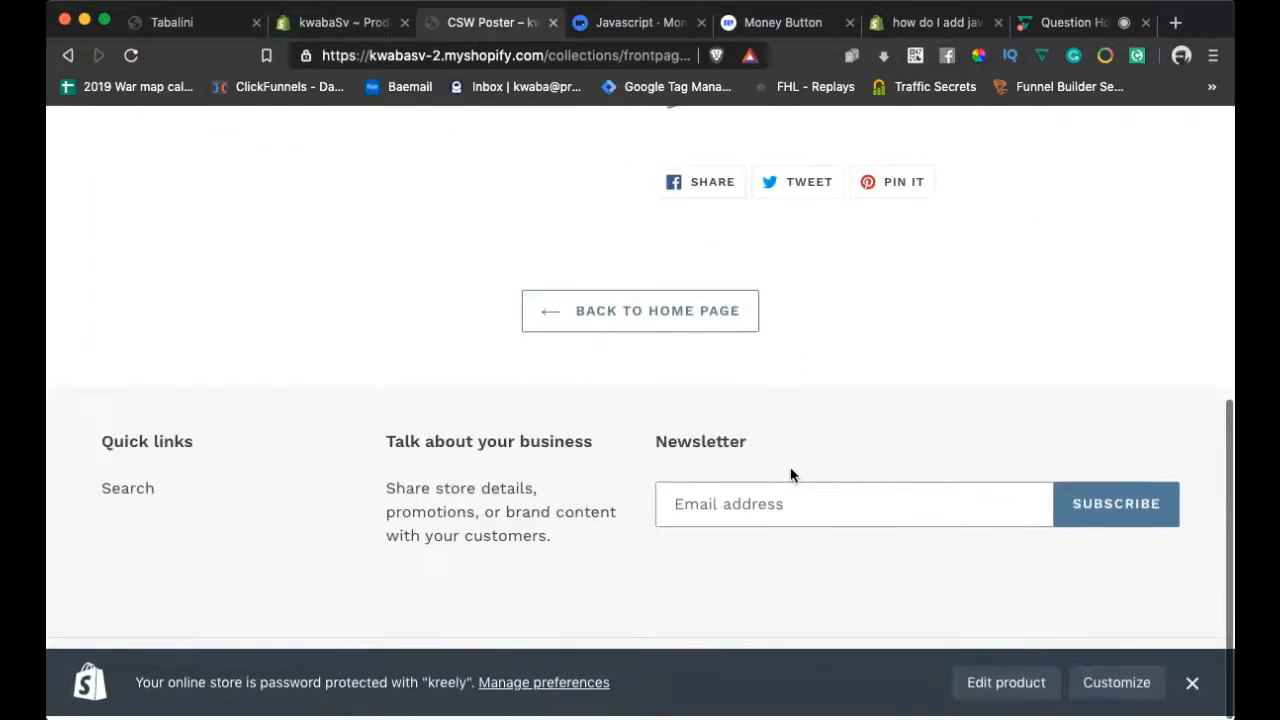
scroll(790, 475, "up", 4)
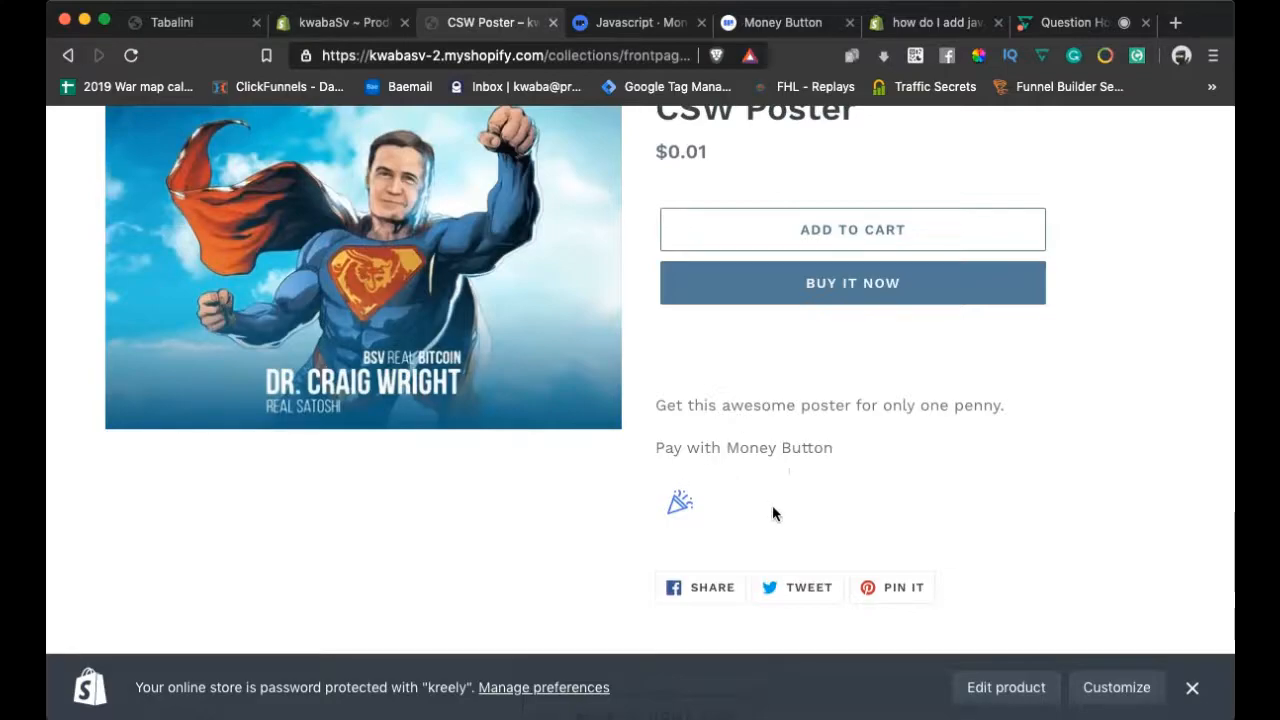
scroll(893, 440, "up", 2)
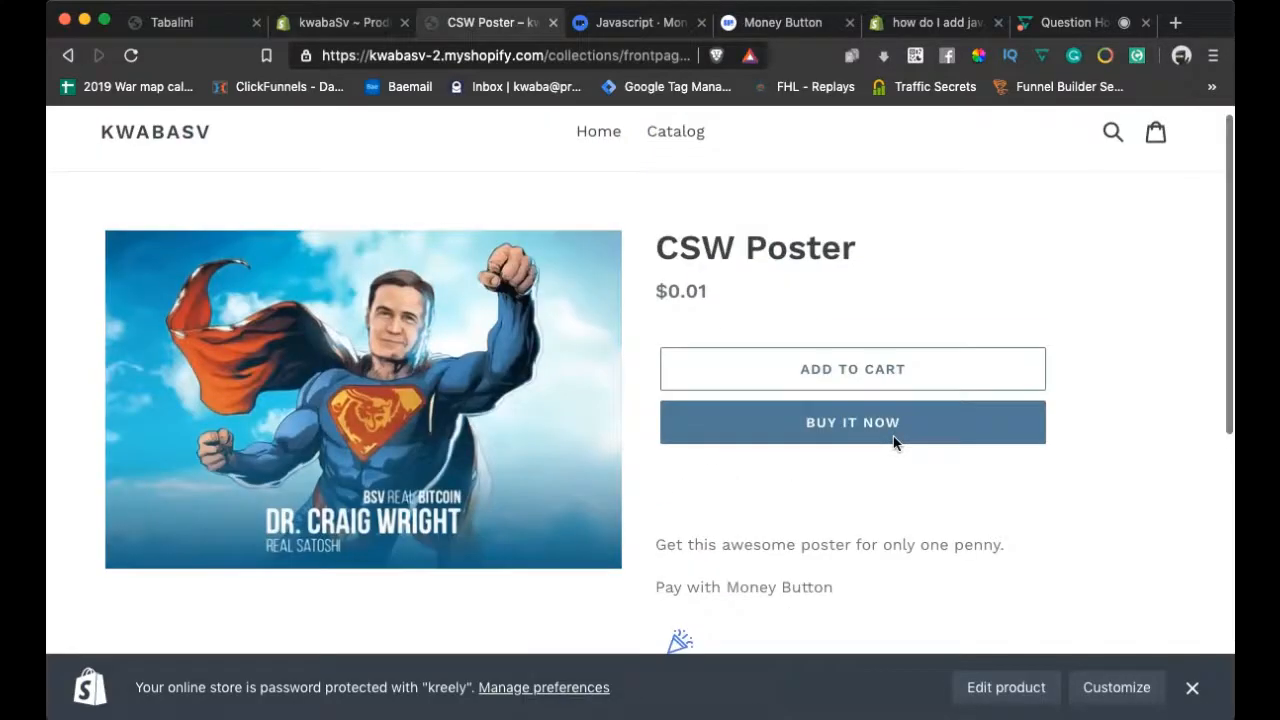
scroll(893, 440, "down", 2)
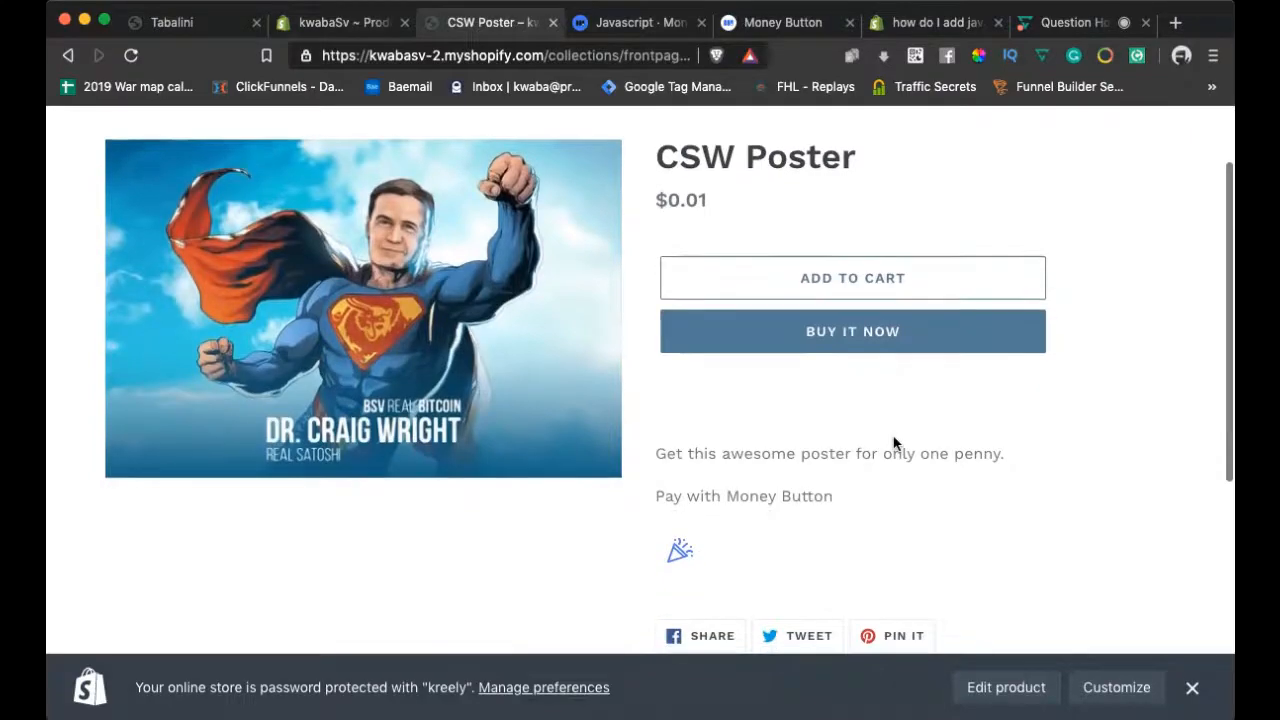
scroll(893, 440, "down", 3)
scroll(893, 437, "up", 3)
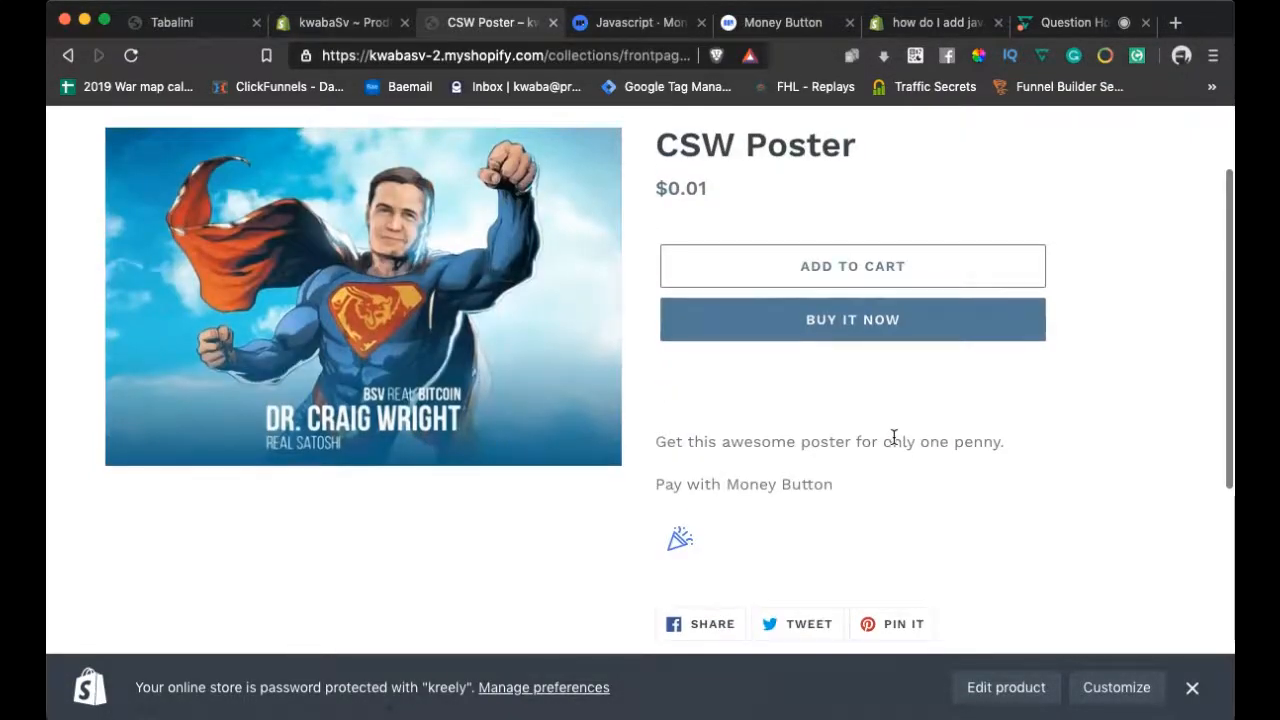
scroll(893, 437, "down", 2)
scroll(894, 443, "up", 3)
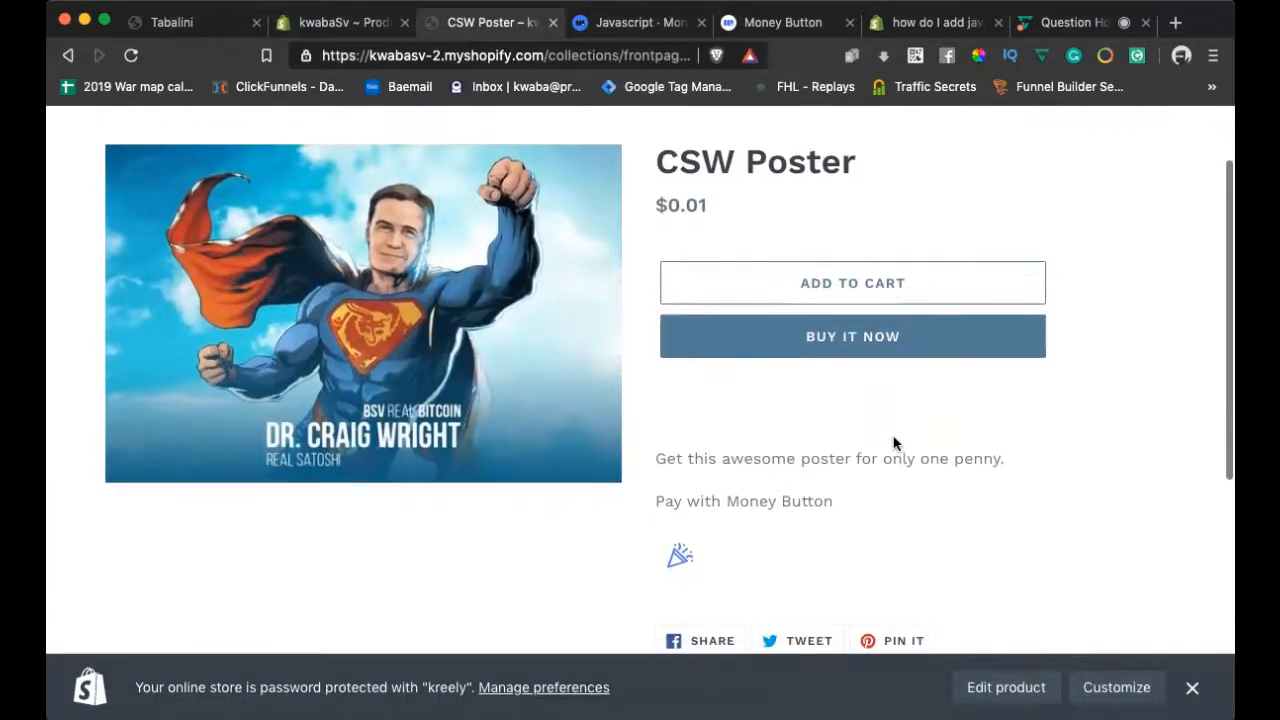
scroll(894, 443, "down", 1)
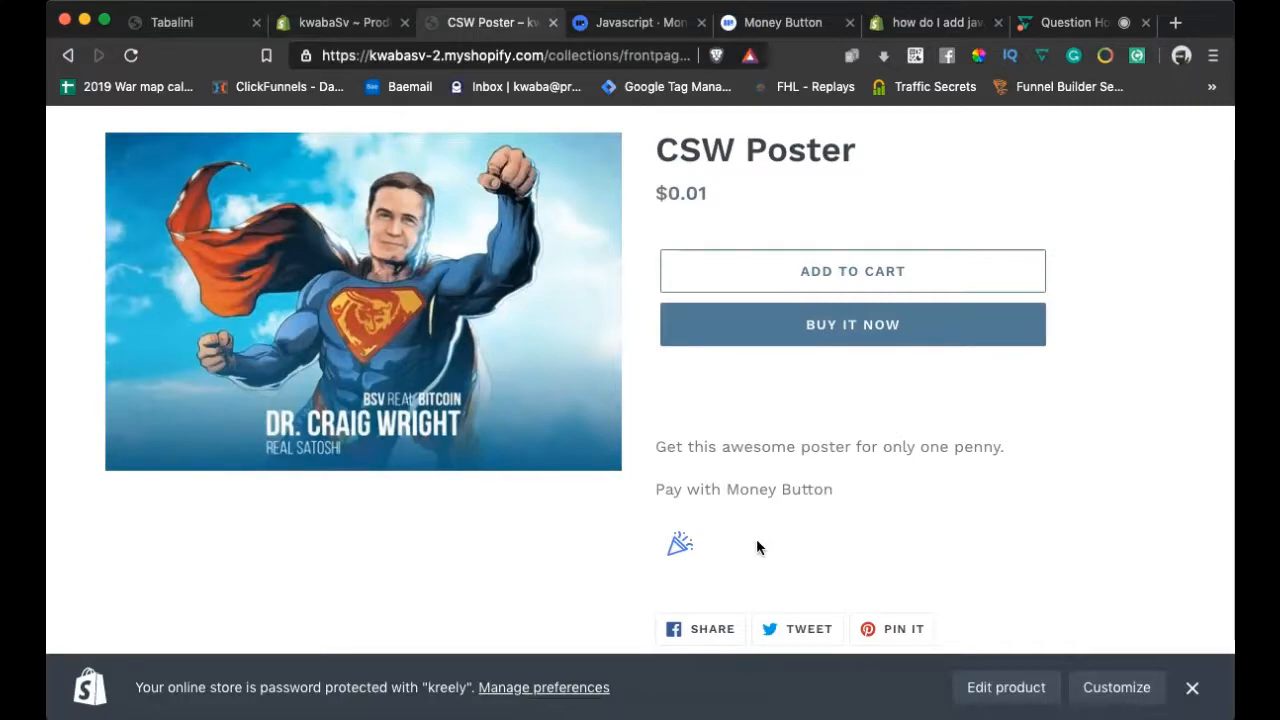
scroll(760, 547, "up", 1)
left_click(752, 14)
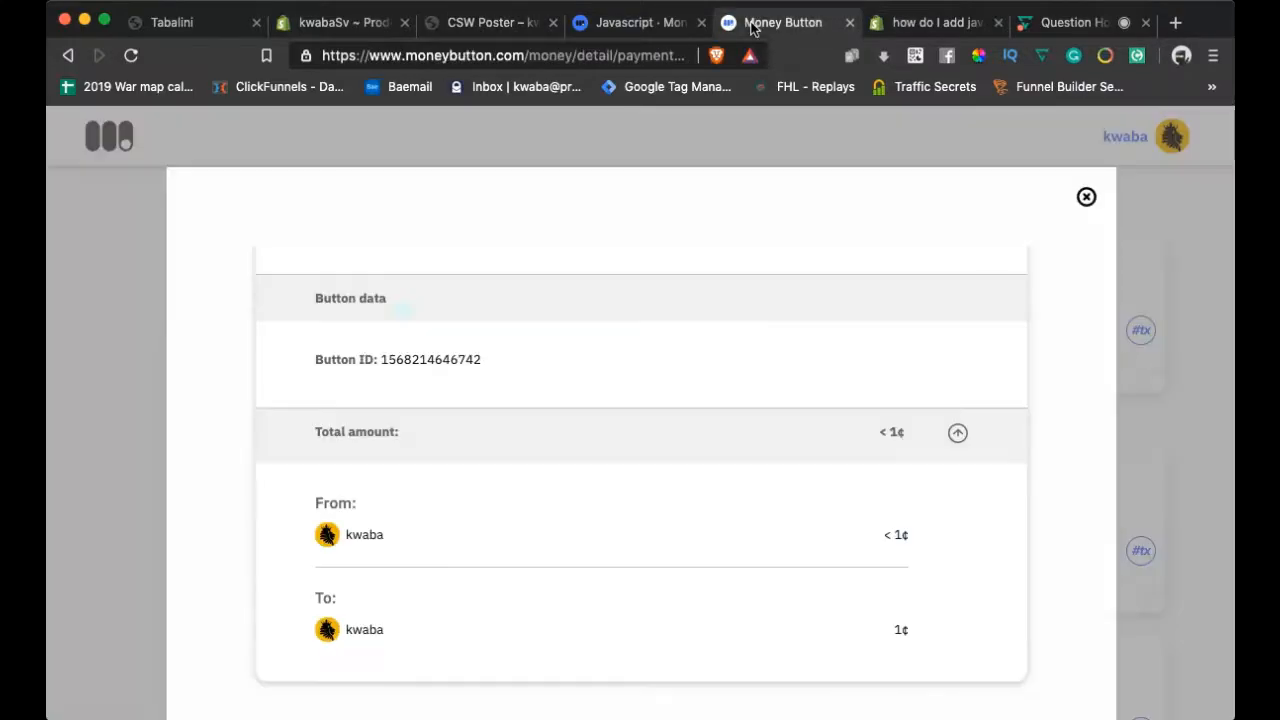
Open the test payment's #tx transaction link on WhatsOnChain in a new tab
scroll(1008, 323, "up", 3)
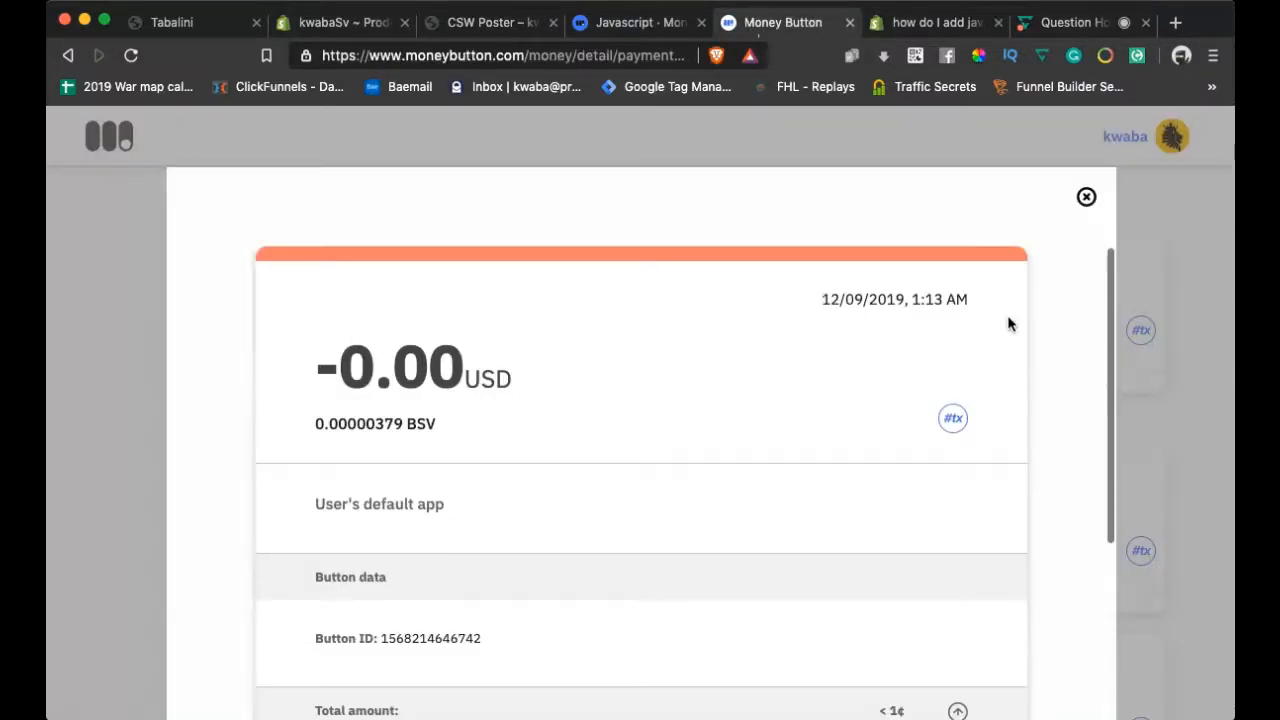
left_click(952, 418)
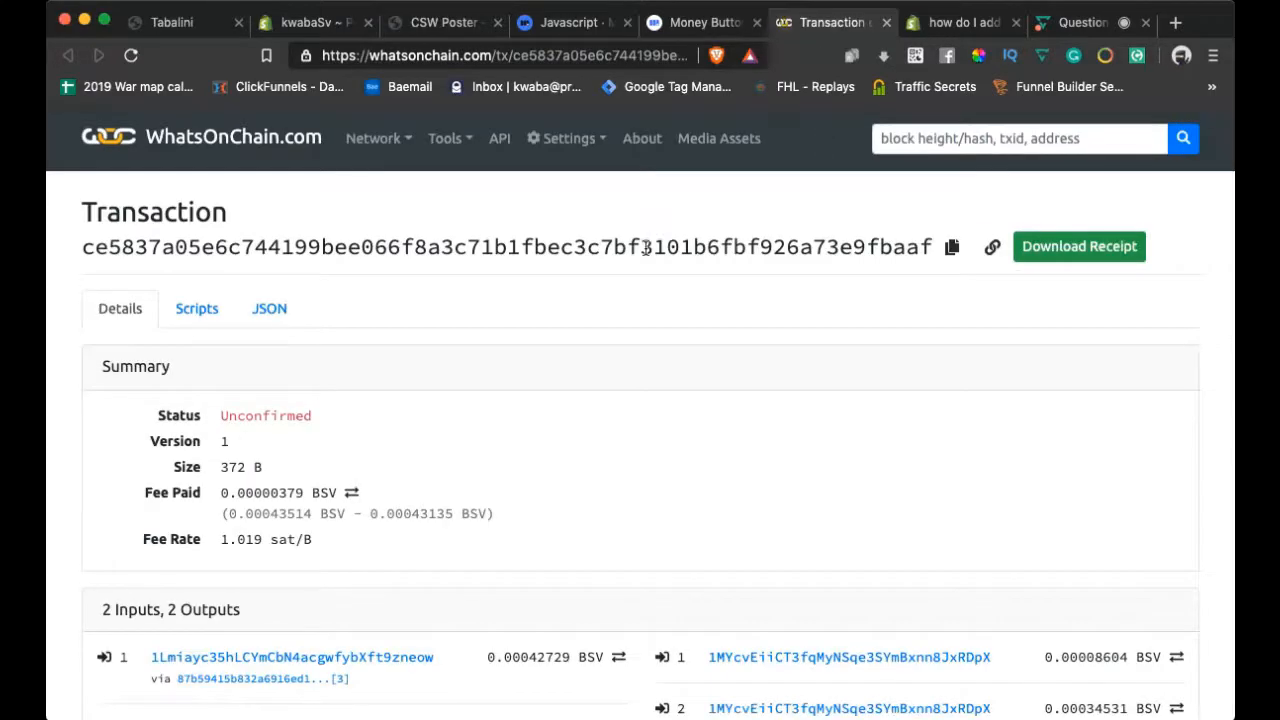
Select the transaction hash on WhatsOnChain, then return to the $0.01 CSW Poster storefront page
double_click(647, 247)
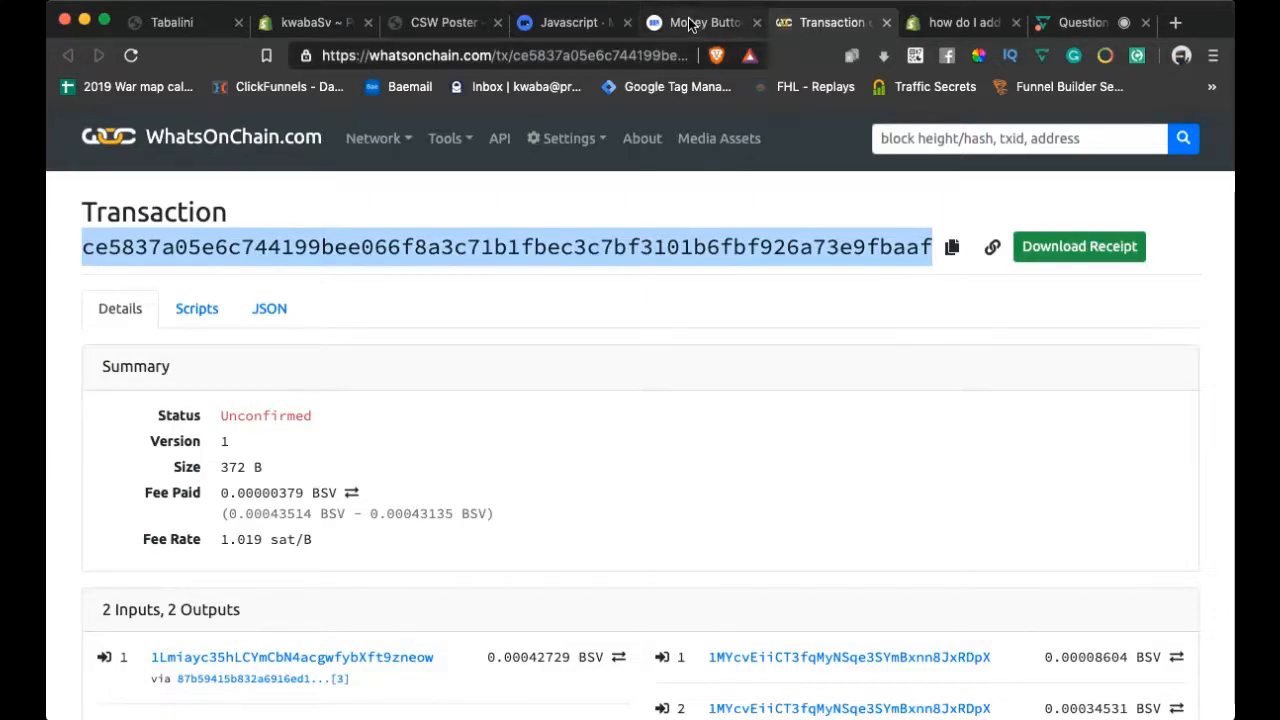
left_click(438, 24)
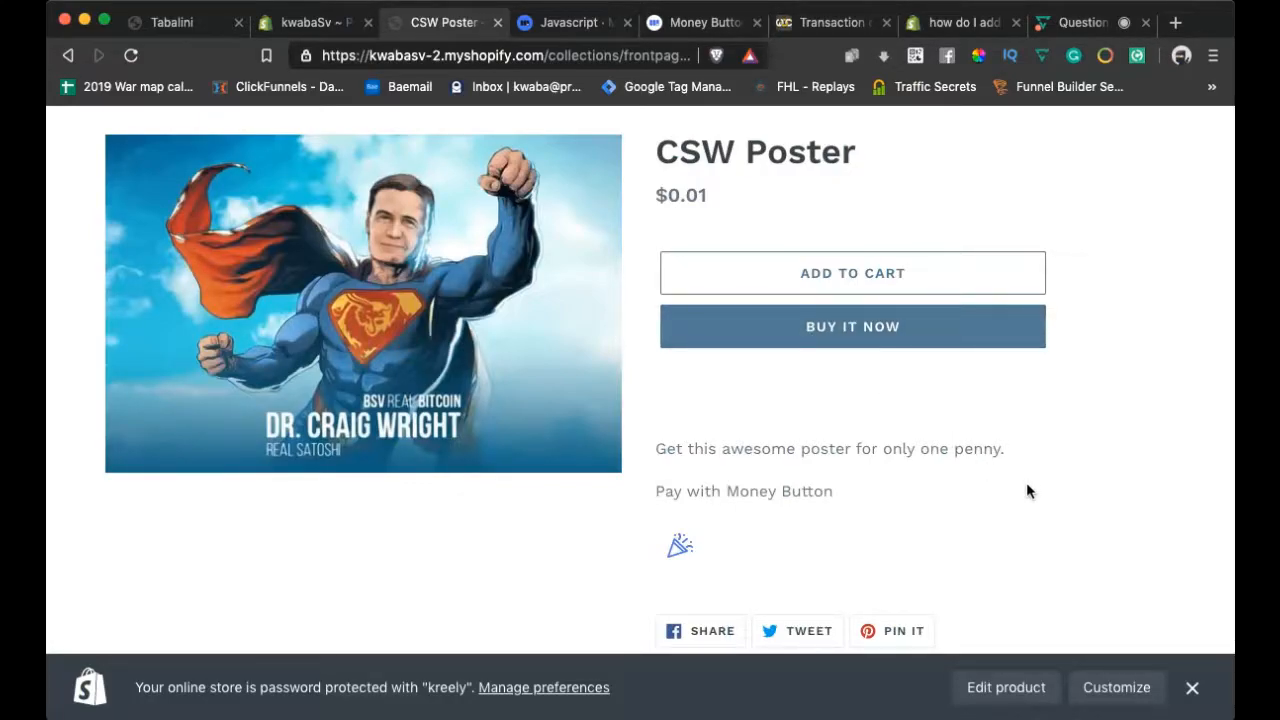
scroll(1064, 484, "down", 2)
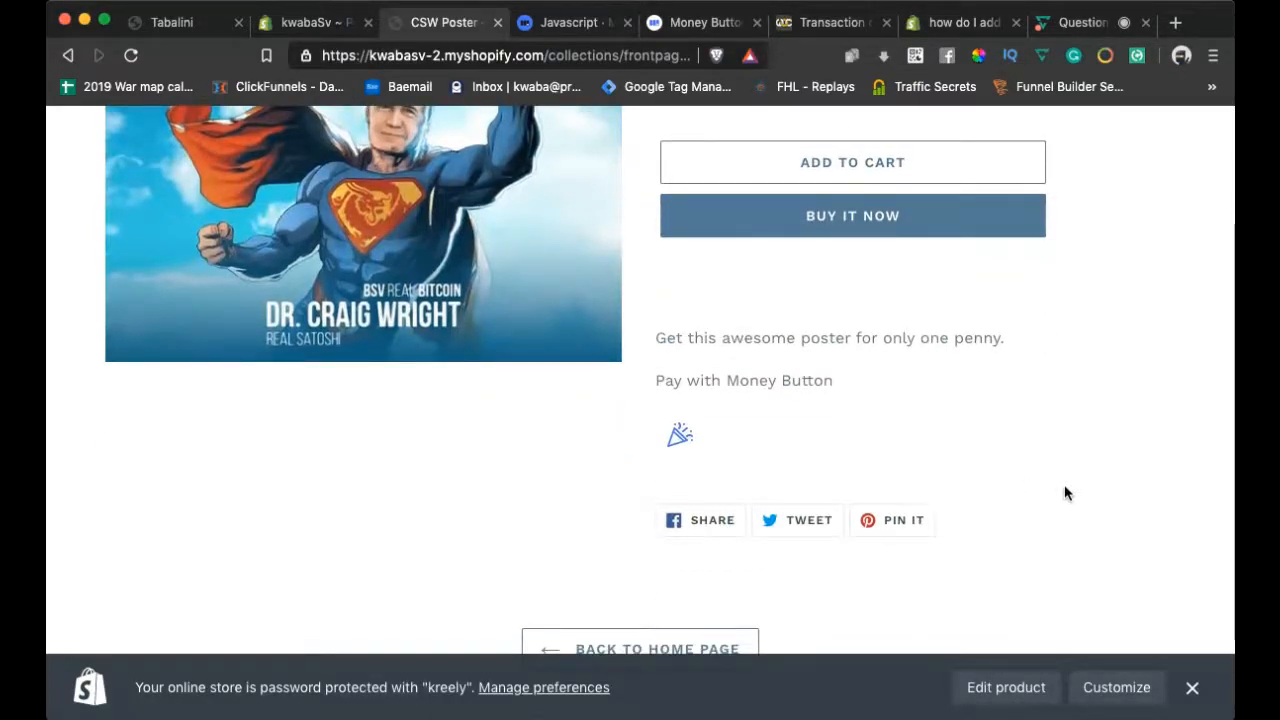
scroll(1064, 484, "up", 1)
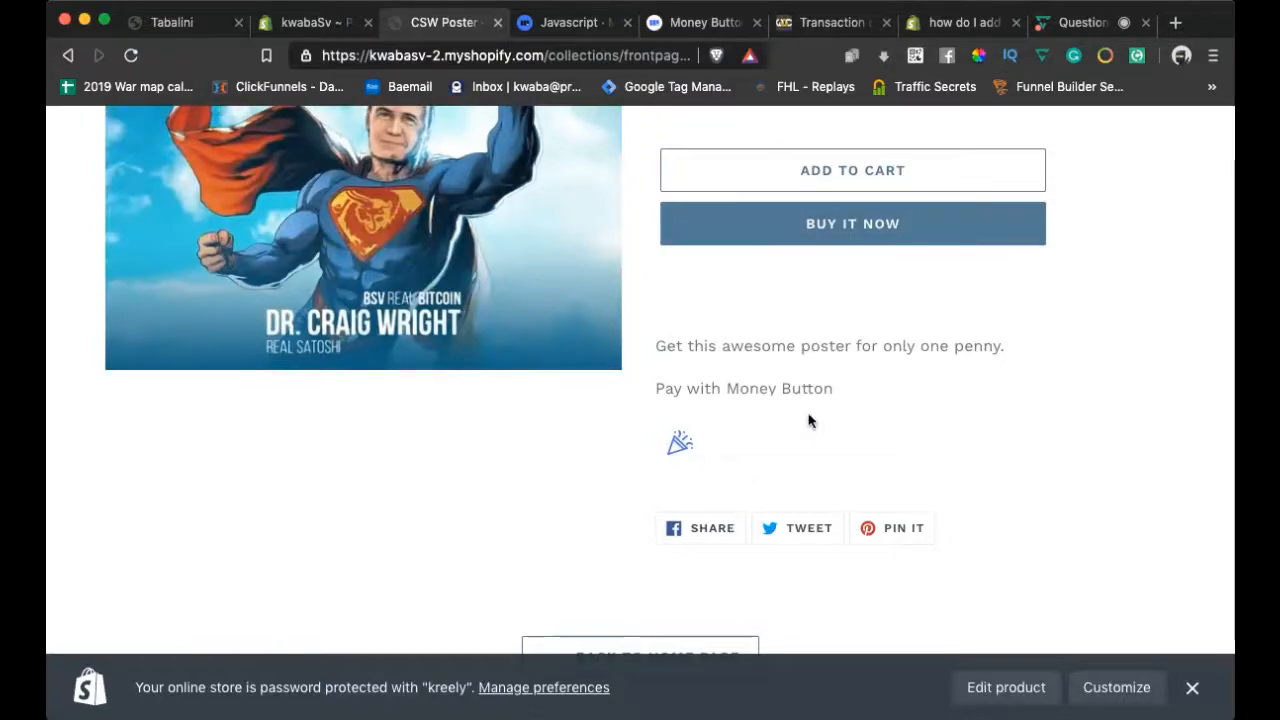
scroll(865, 447, "up", 2)
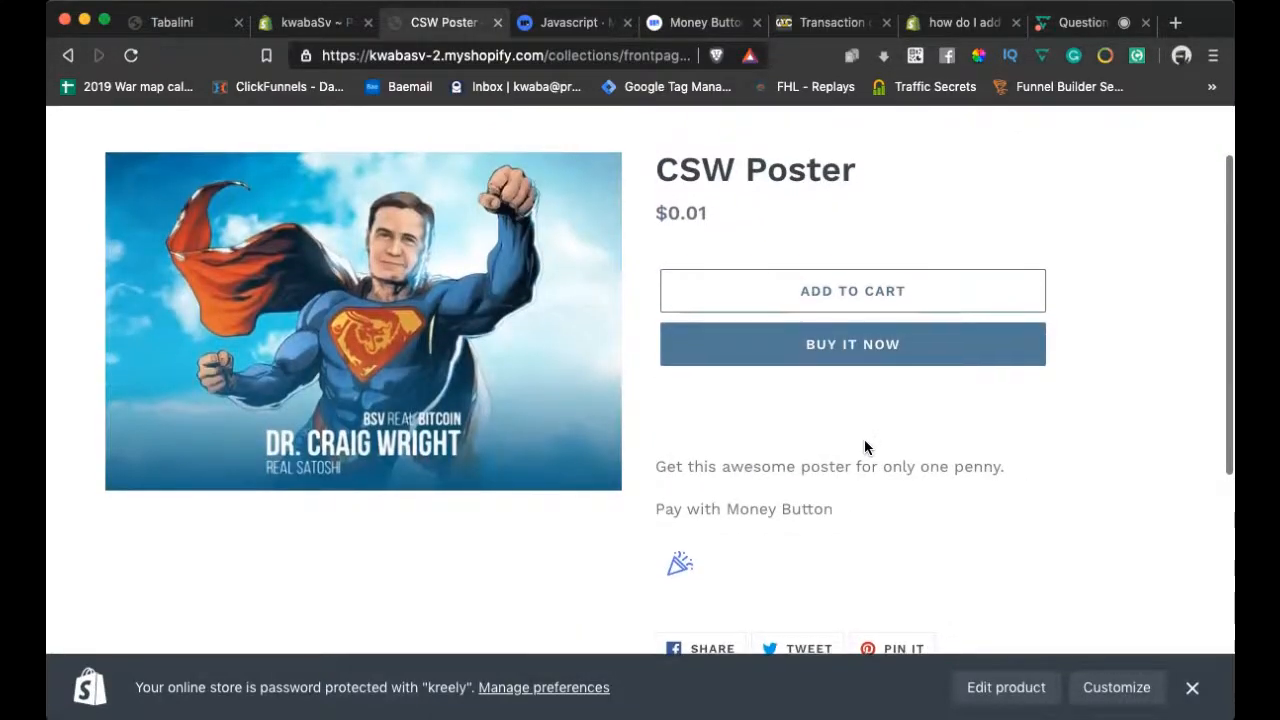
scroll(865, 447, "up", 1)
scroll(865, 447, "down", 4)
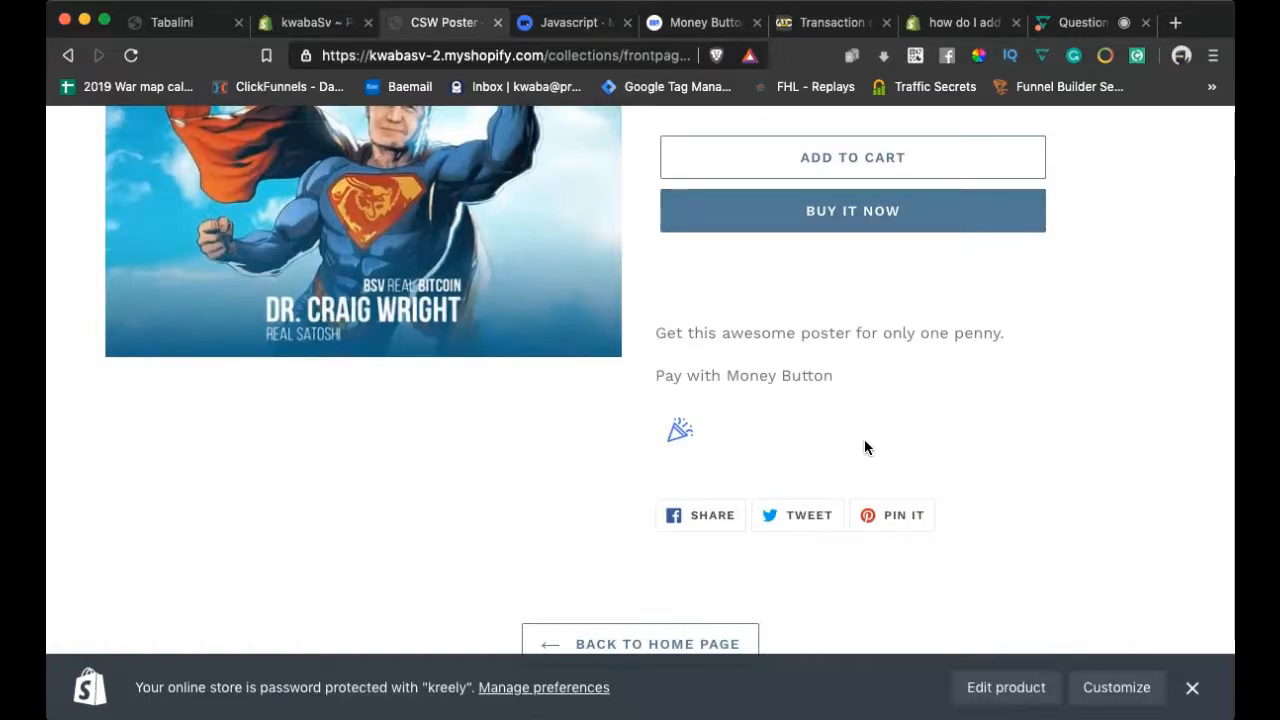
scroll(881, 249, "up", 3)
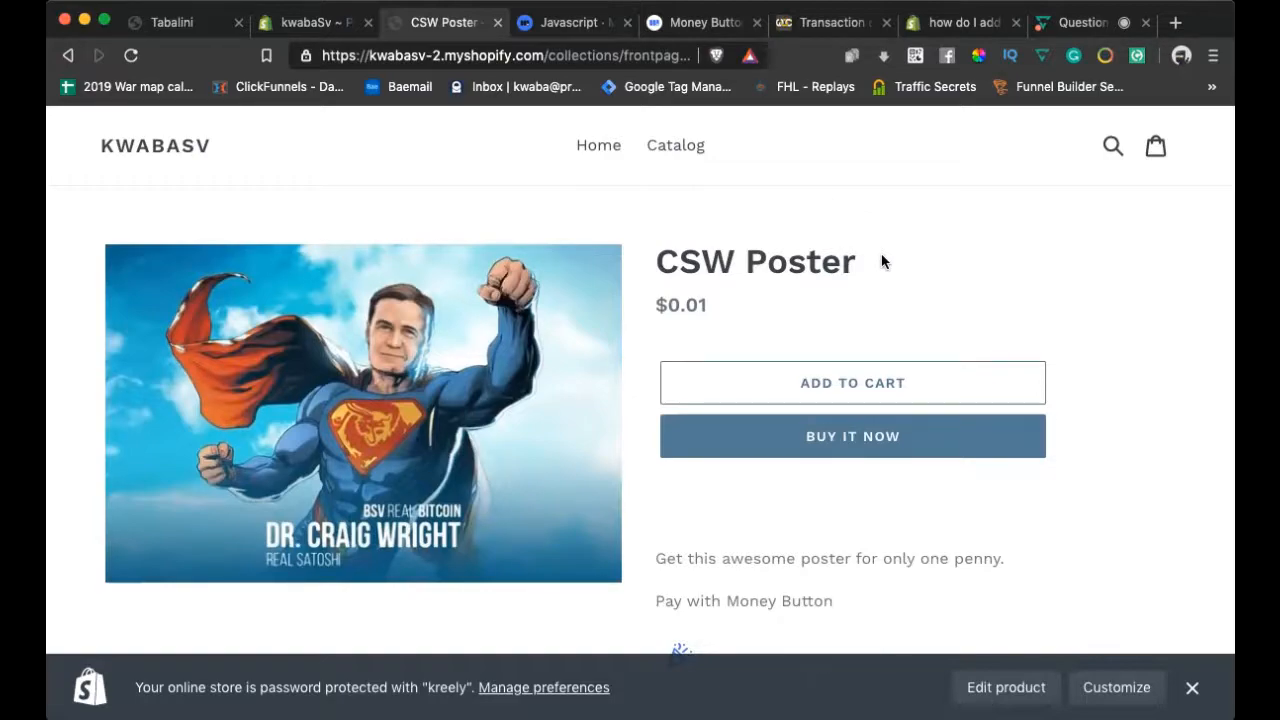
scroll(881, 262, "down", 1)
scroll(881, 262, "up", 1)
scroll(881, 262, "down", 5)
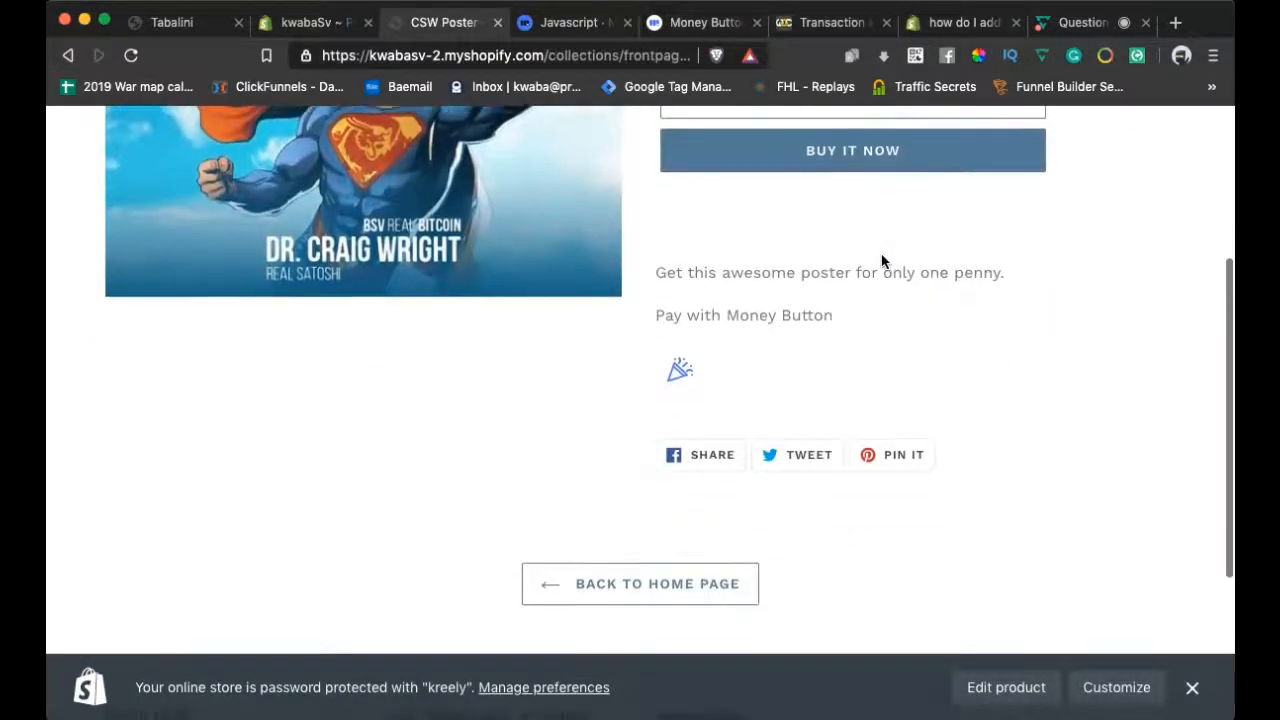
scroll(849, 370, "up", 3)
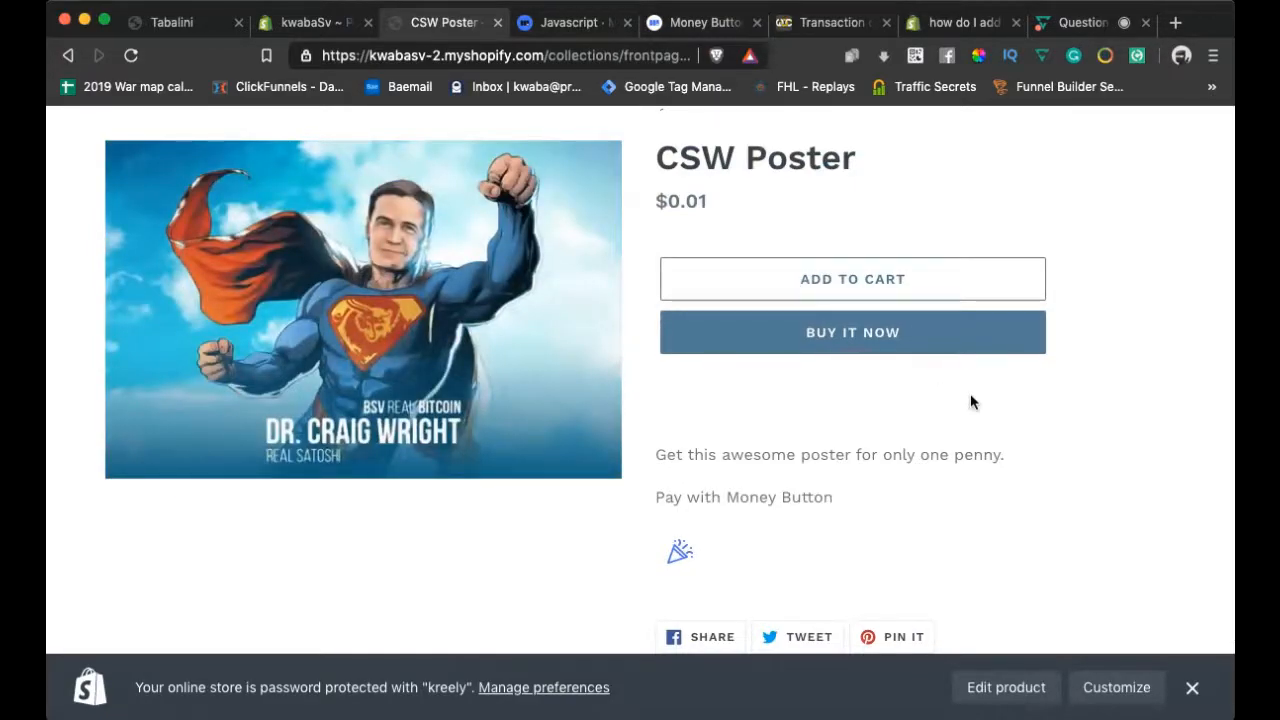
scroll(970, 401, "up", 2)
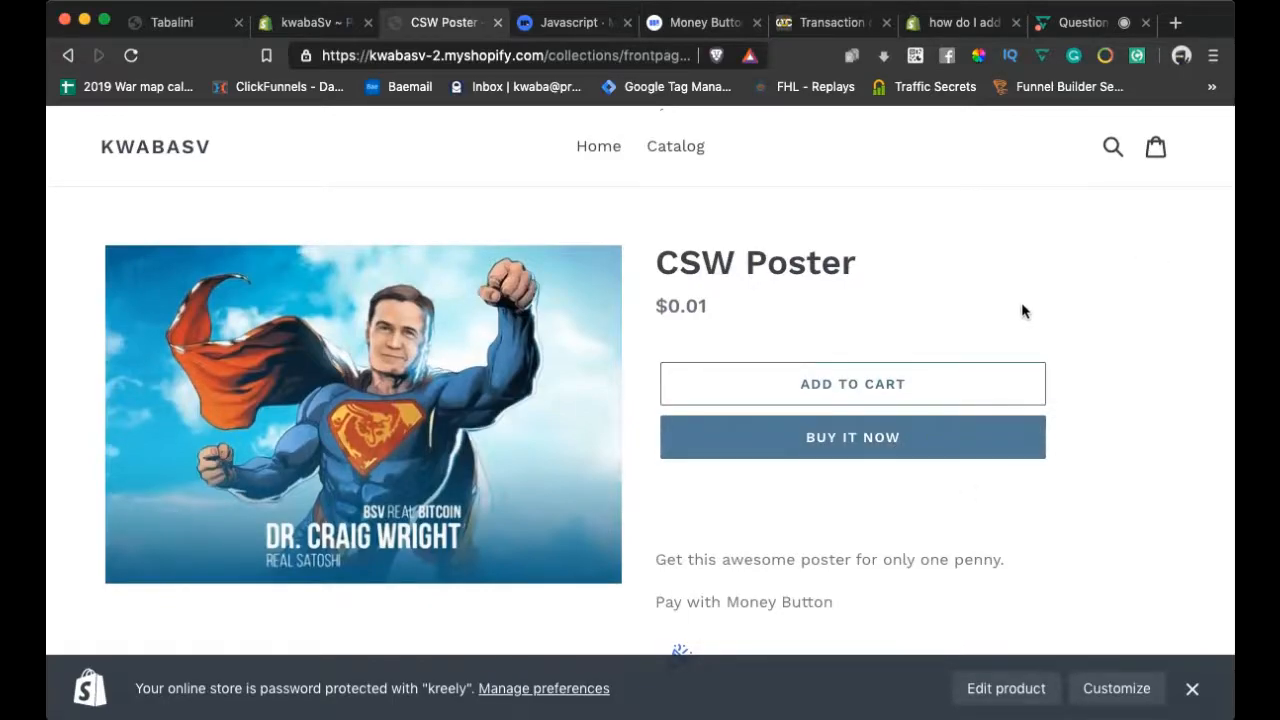
scroll(1021, 311, "down", 3)
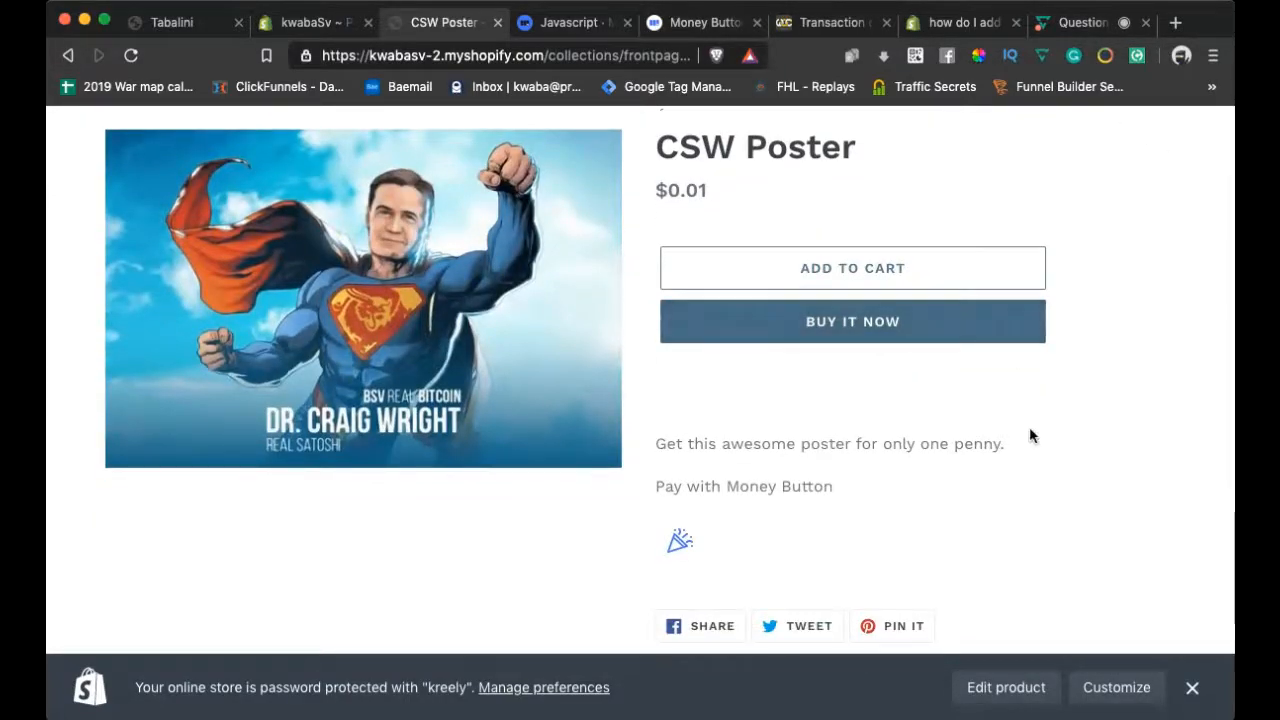
scroll(1031, 435, "down", 2)
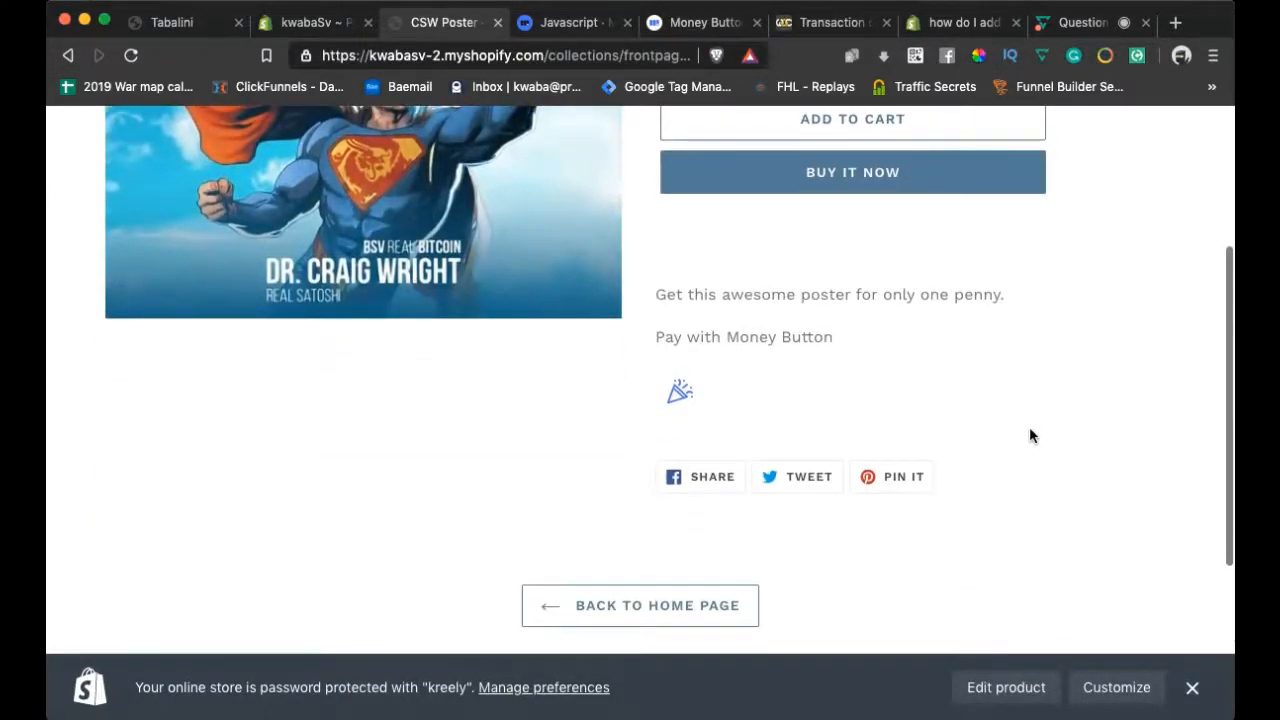
scroll(1030, 435, "up", 2)
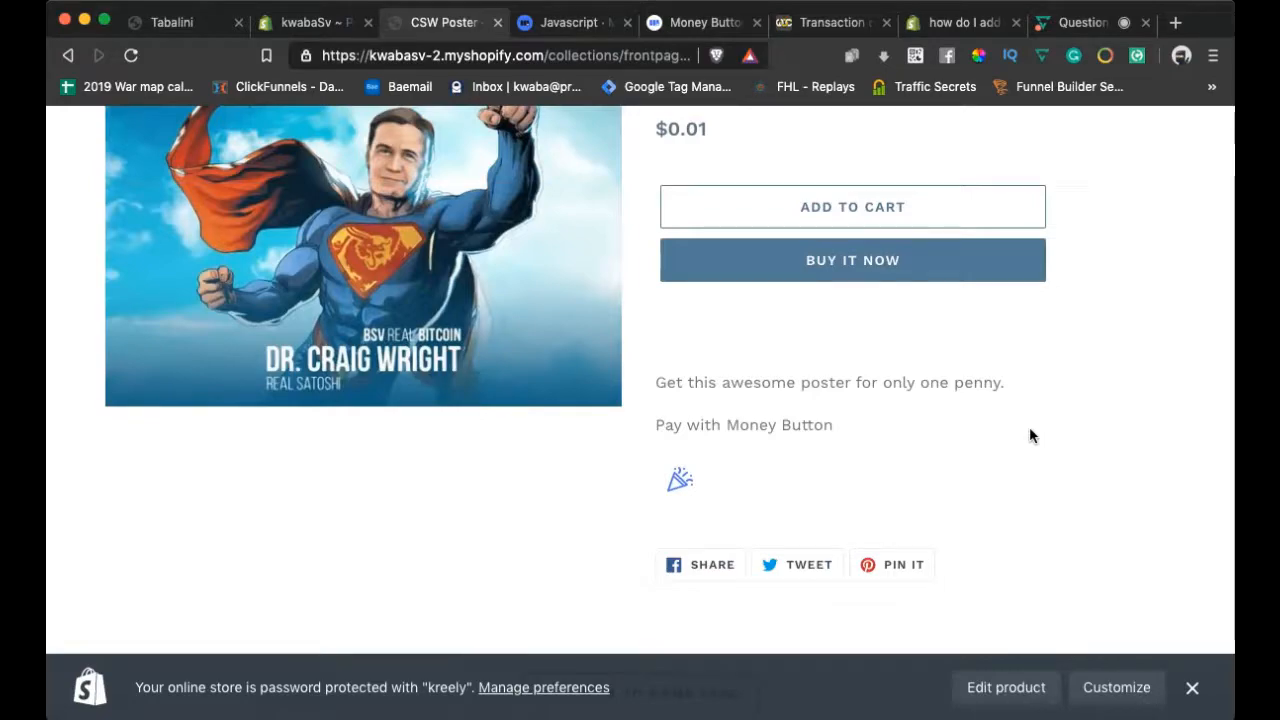
scroll(1029, 434, "down", 1)
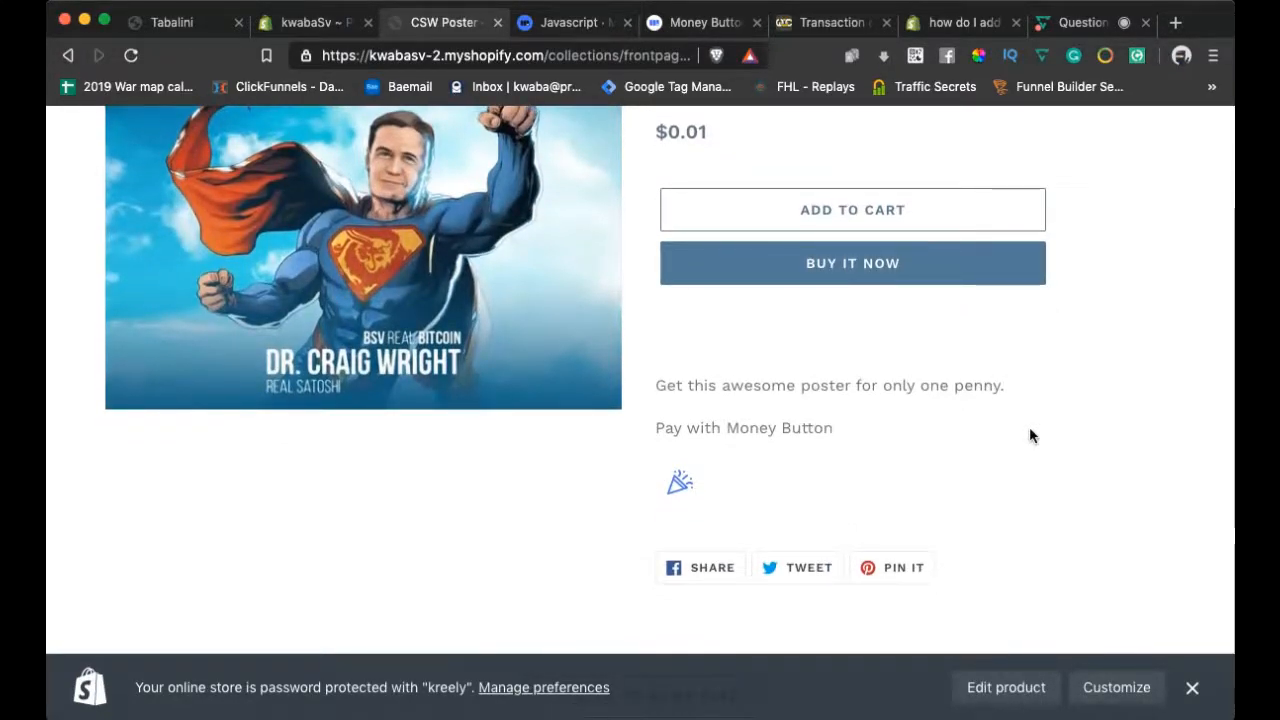
scroll(1029, 436, "up", 2)
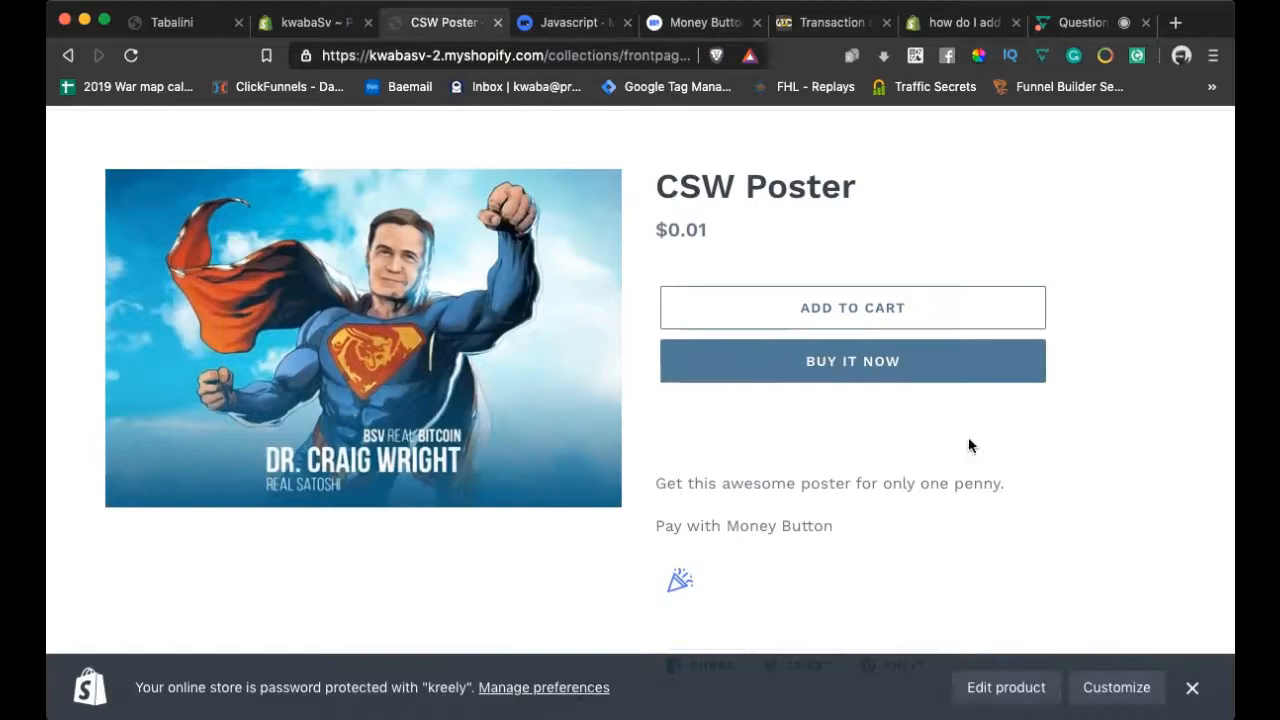
scroll(790, 487, "up", 2)
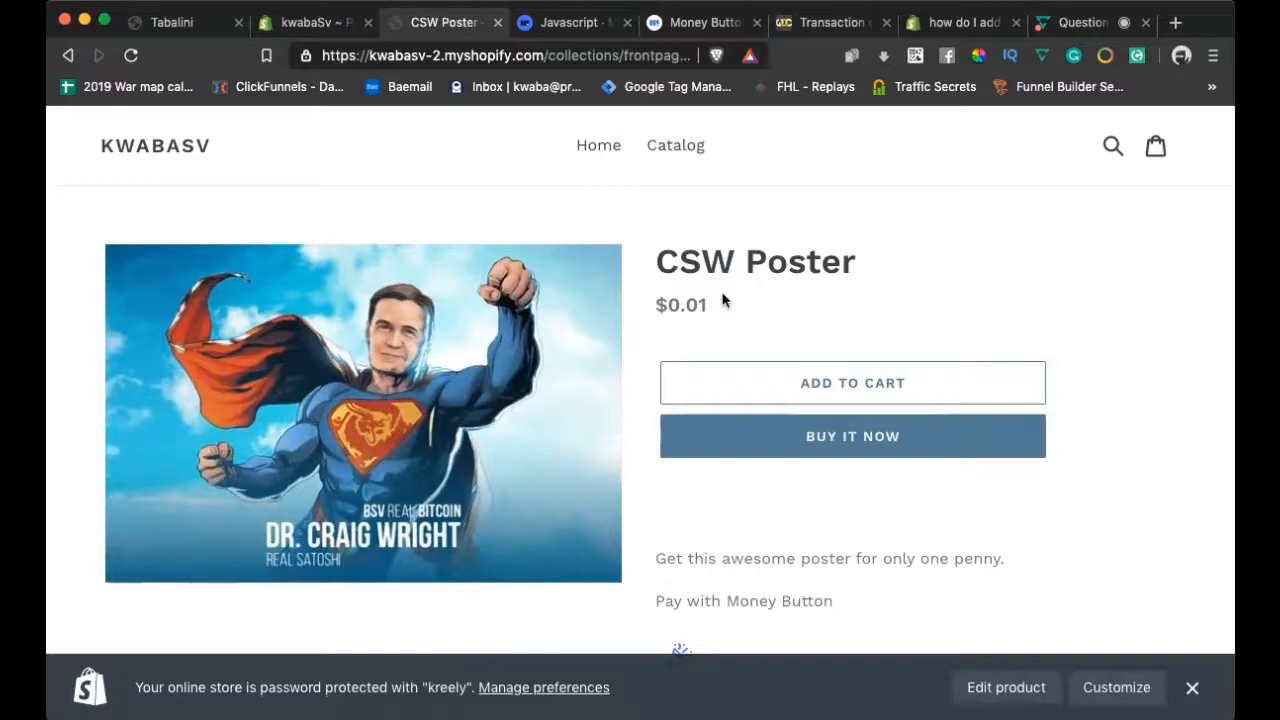
scroll(723, 297, "down", 1)
scroll(723, 297, "up", 1)
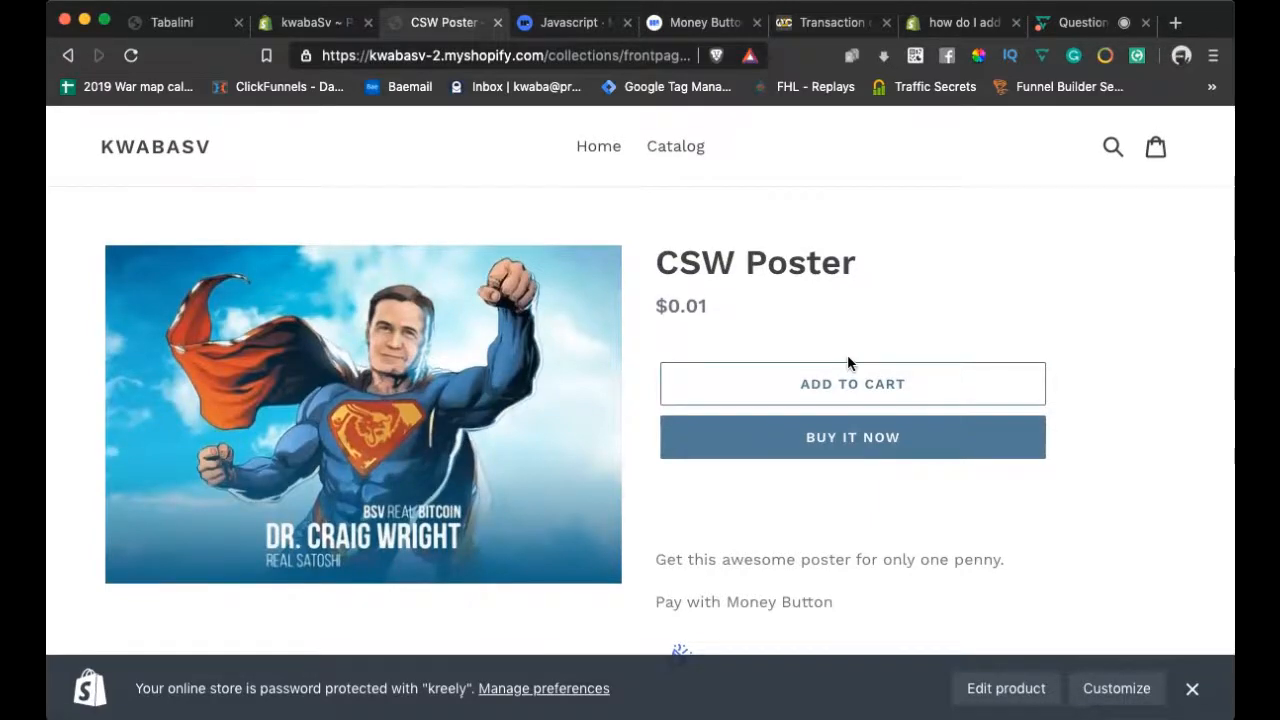
scroll(848, 363, "down", 1)
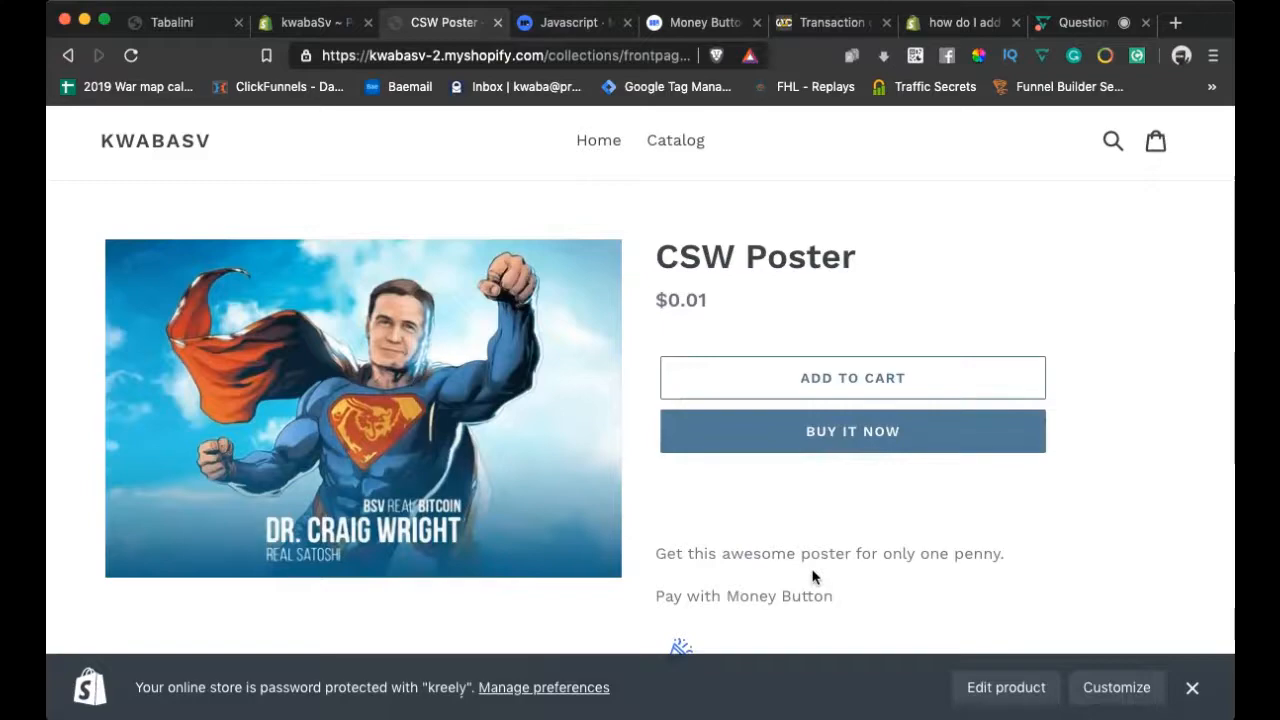
left_click(832, 700)
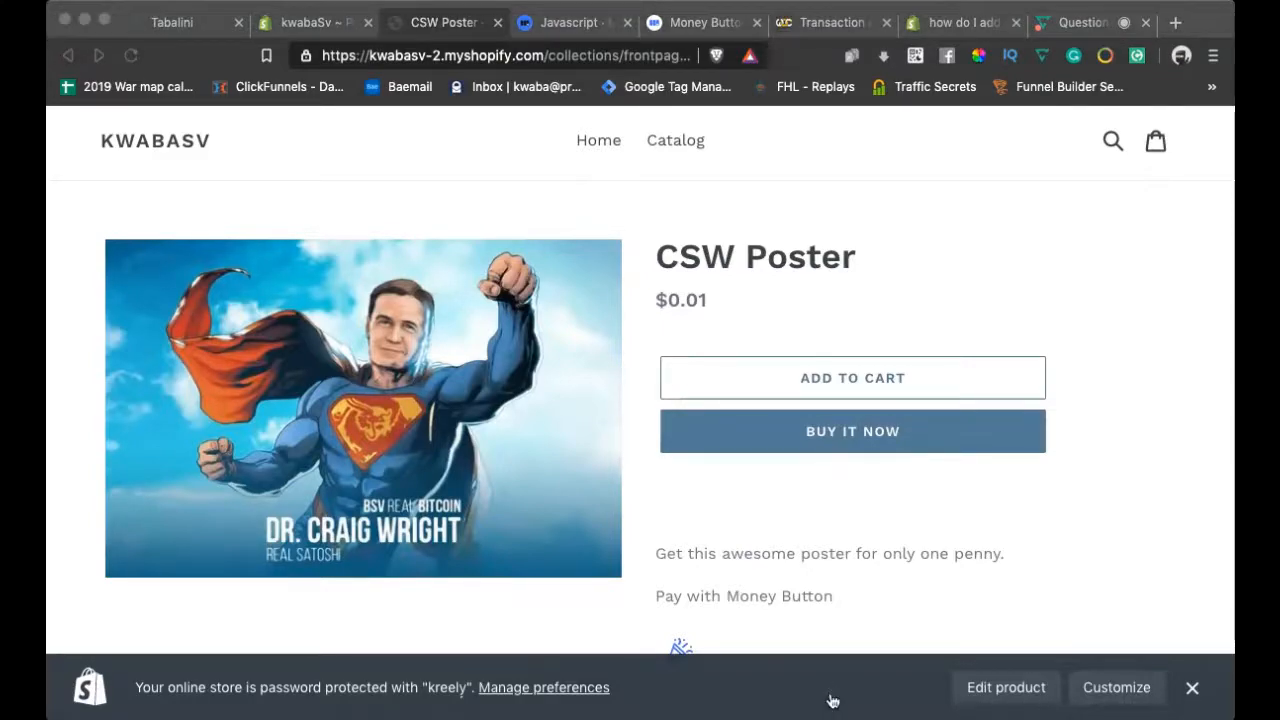
left_click(832, 700)
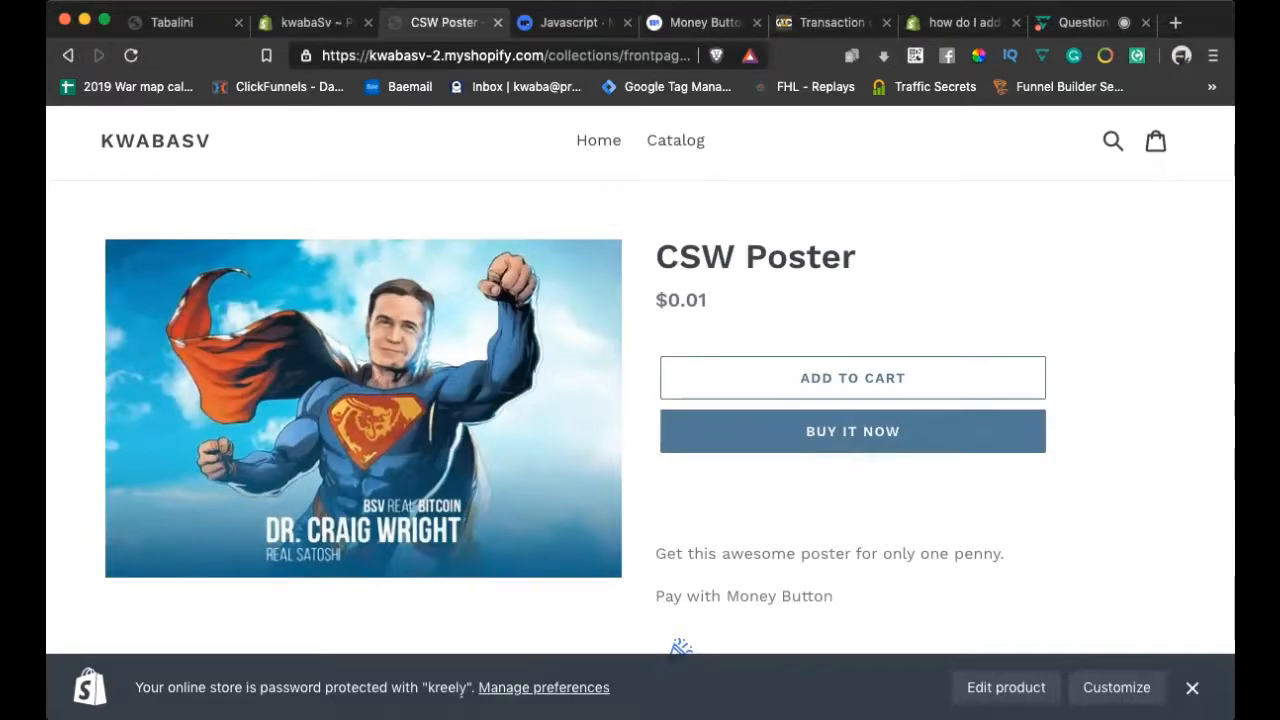